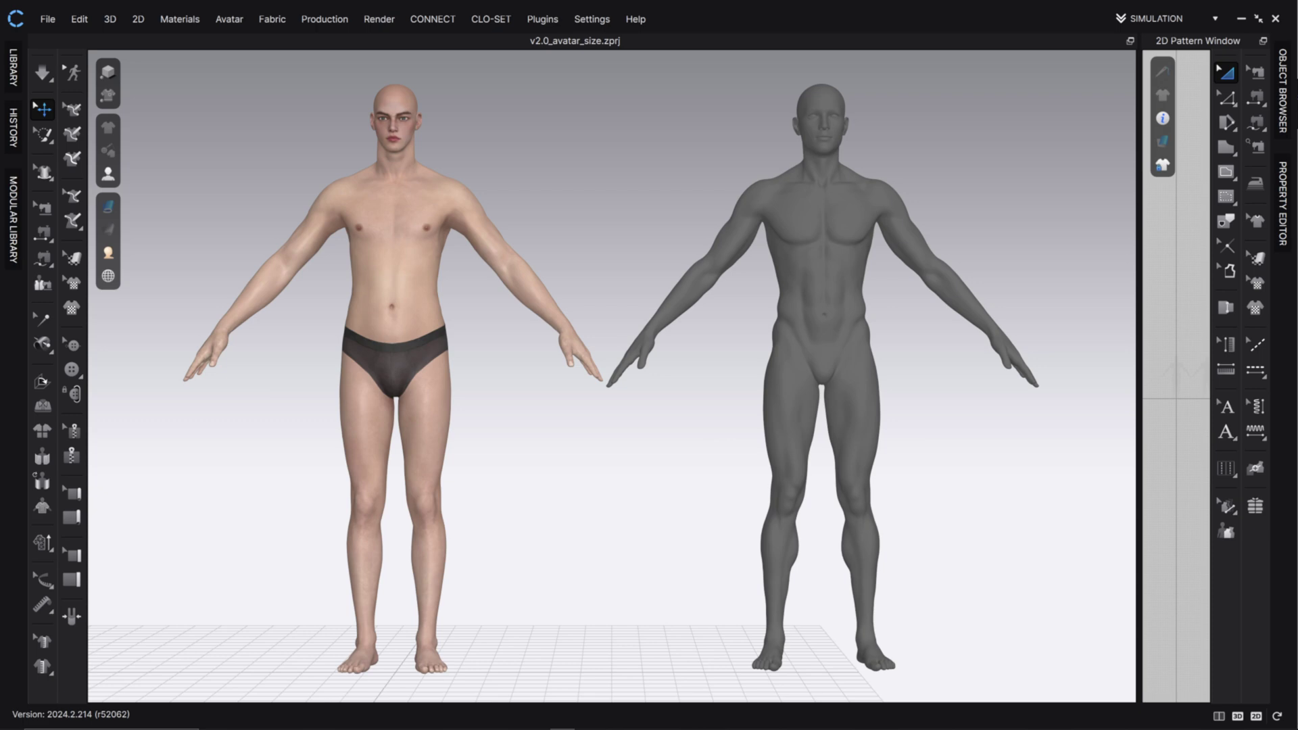
Step: Examine the skin-toned avatar and the grey body side by side from the front, at an angle and from the side
click(390, 282)
right_drag(430, 426, 455, 412)
click(625, 238)
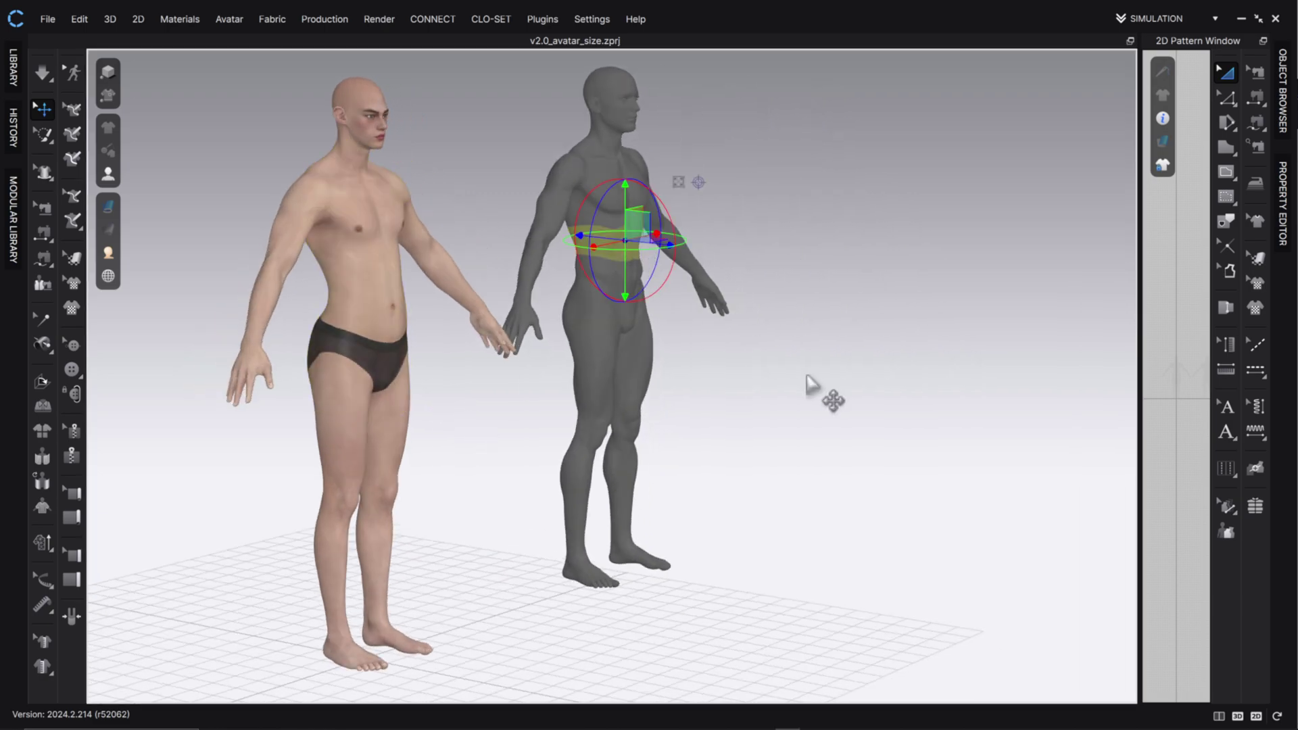
right_drag(808, 376, 764, 371)
middle_drag(765, 370, 875, 396)
click(876, 395)
right_drag(891, 403, 864, 406)
middle_drag(917, 425, 965, 440)
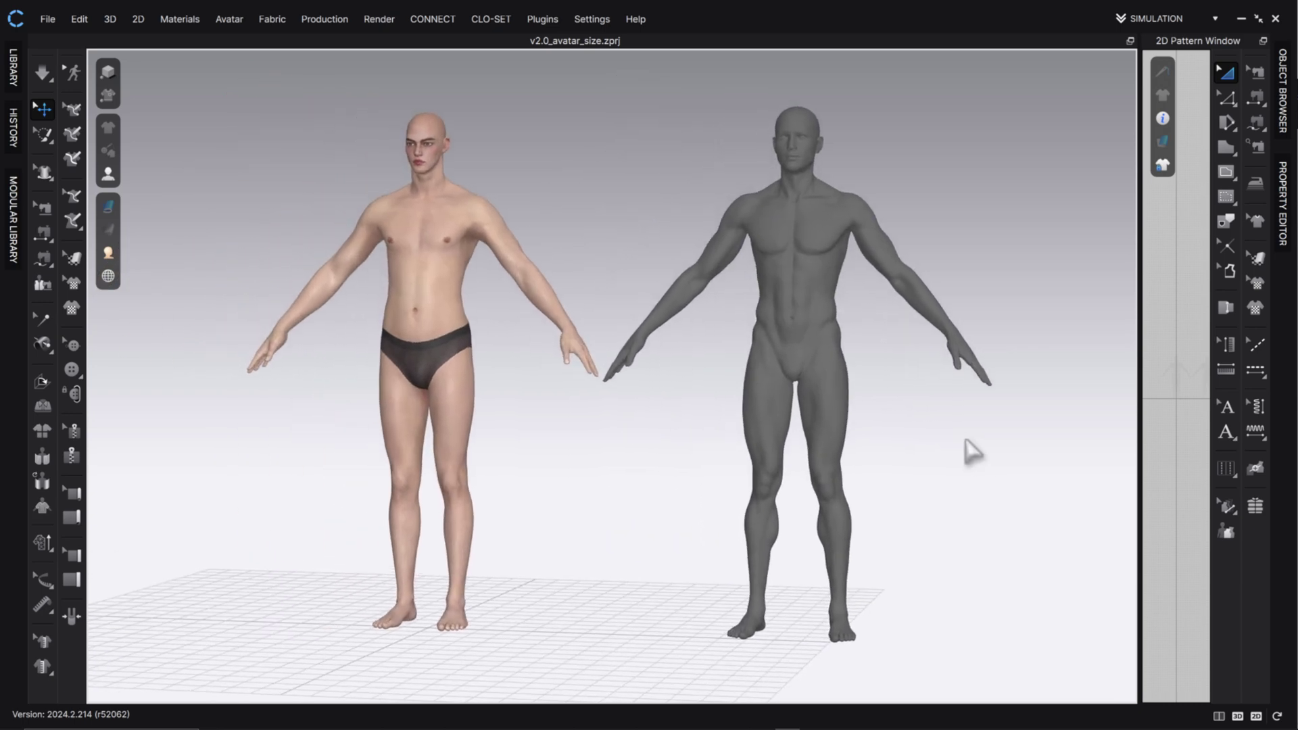
right_drag(580, 478, 578, 466)
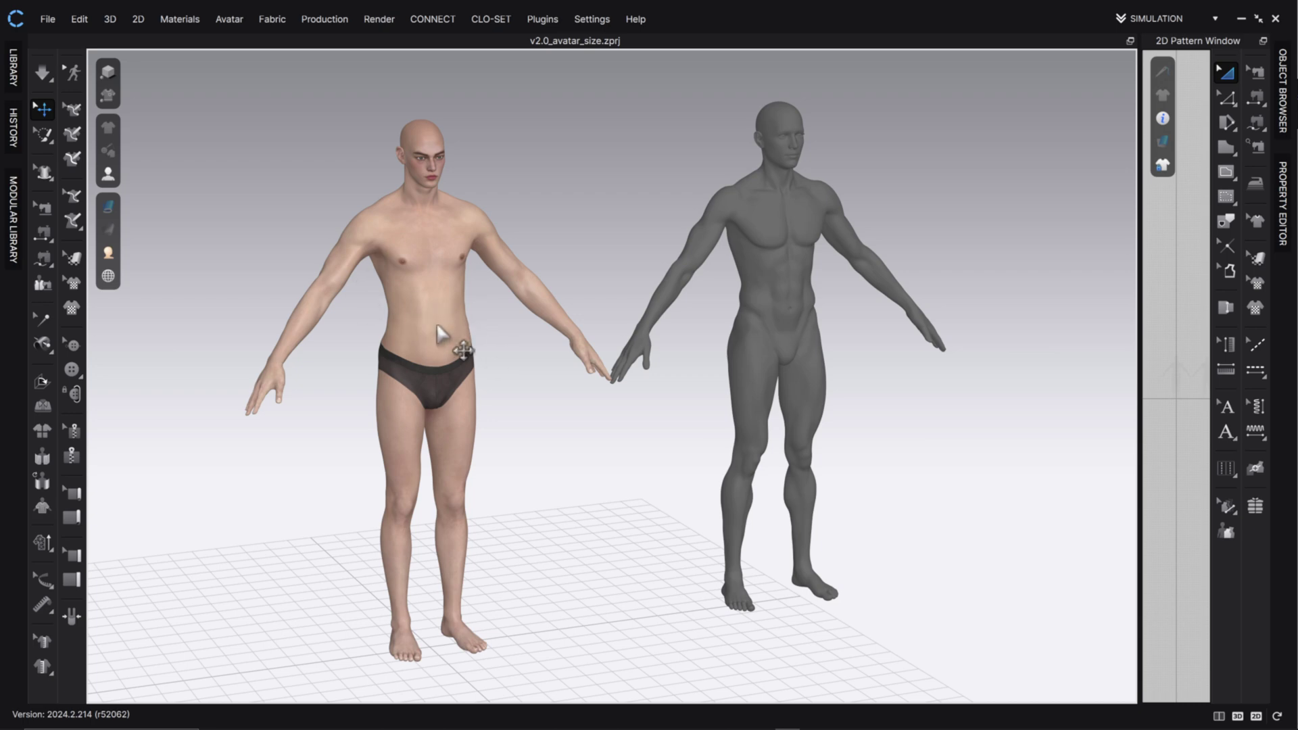
right_drag(465, 334, 475, 330)
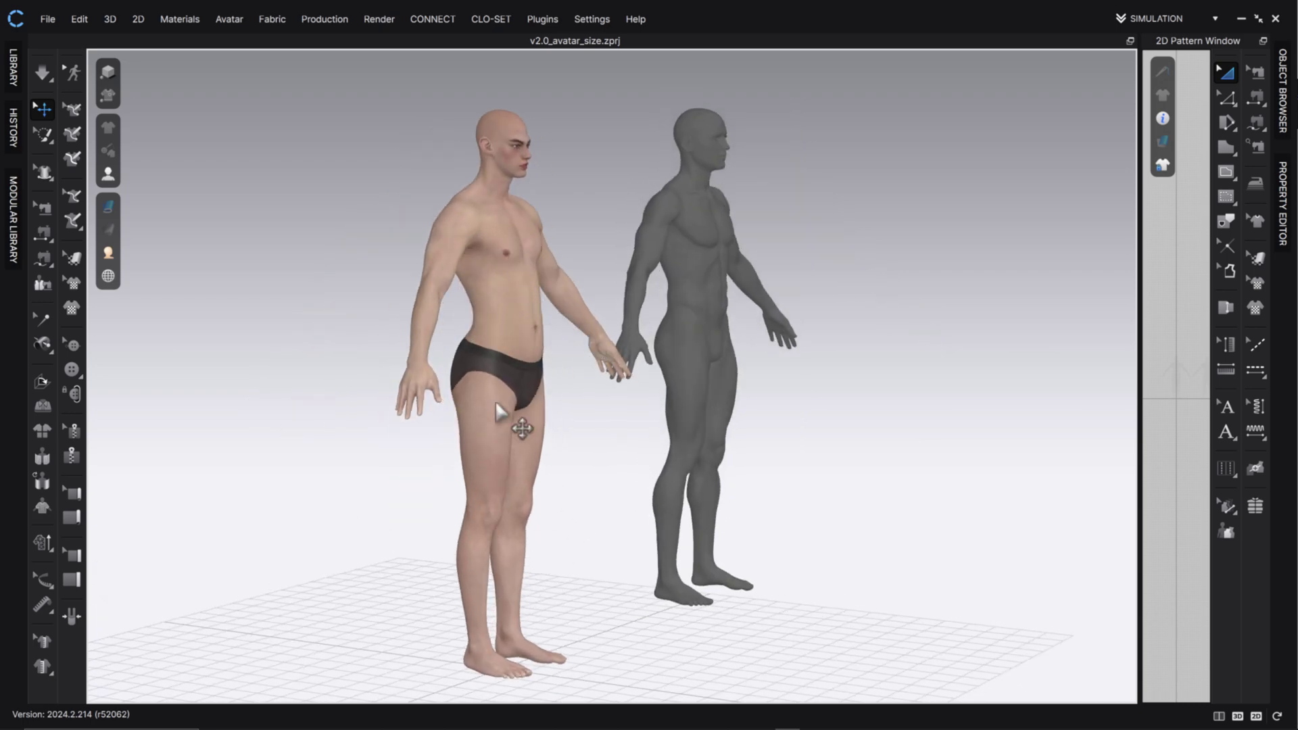
right_drag(526, 435, 588, 298)
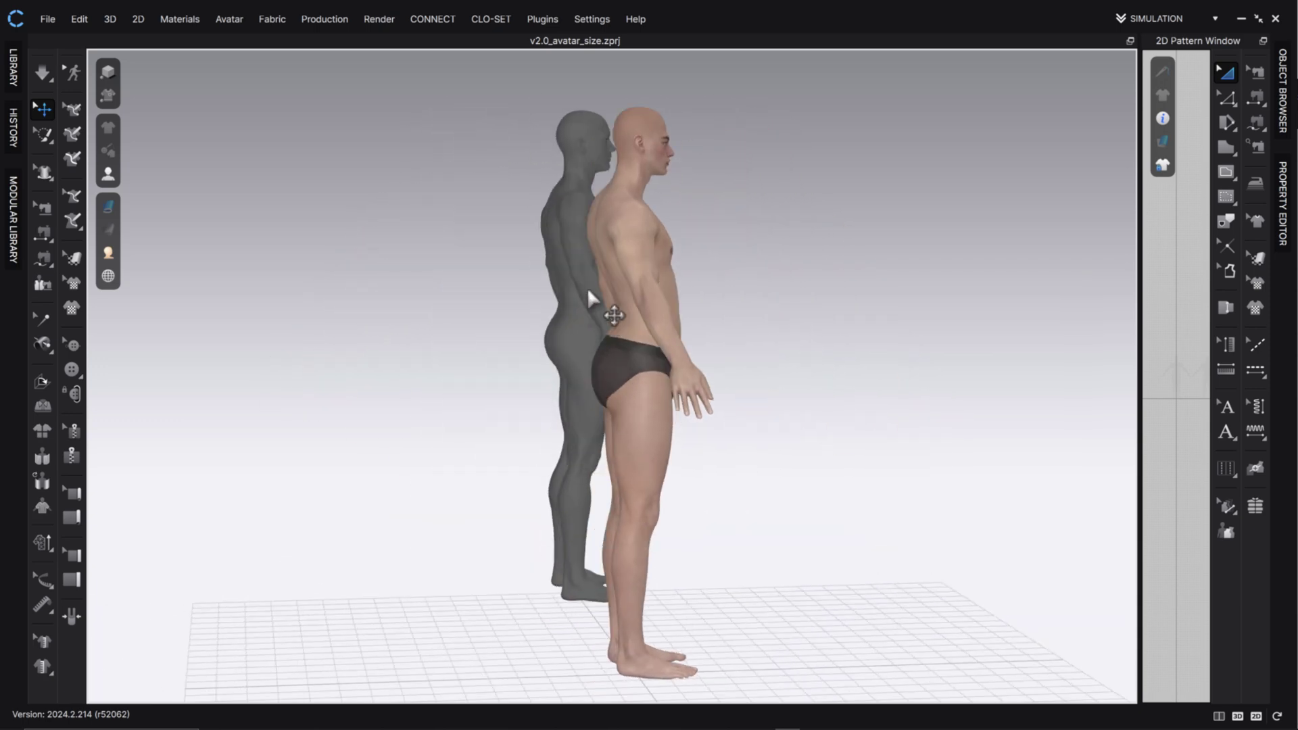
right_drag(627, 373, 525, 376)
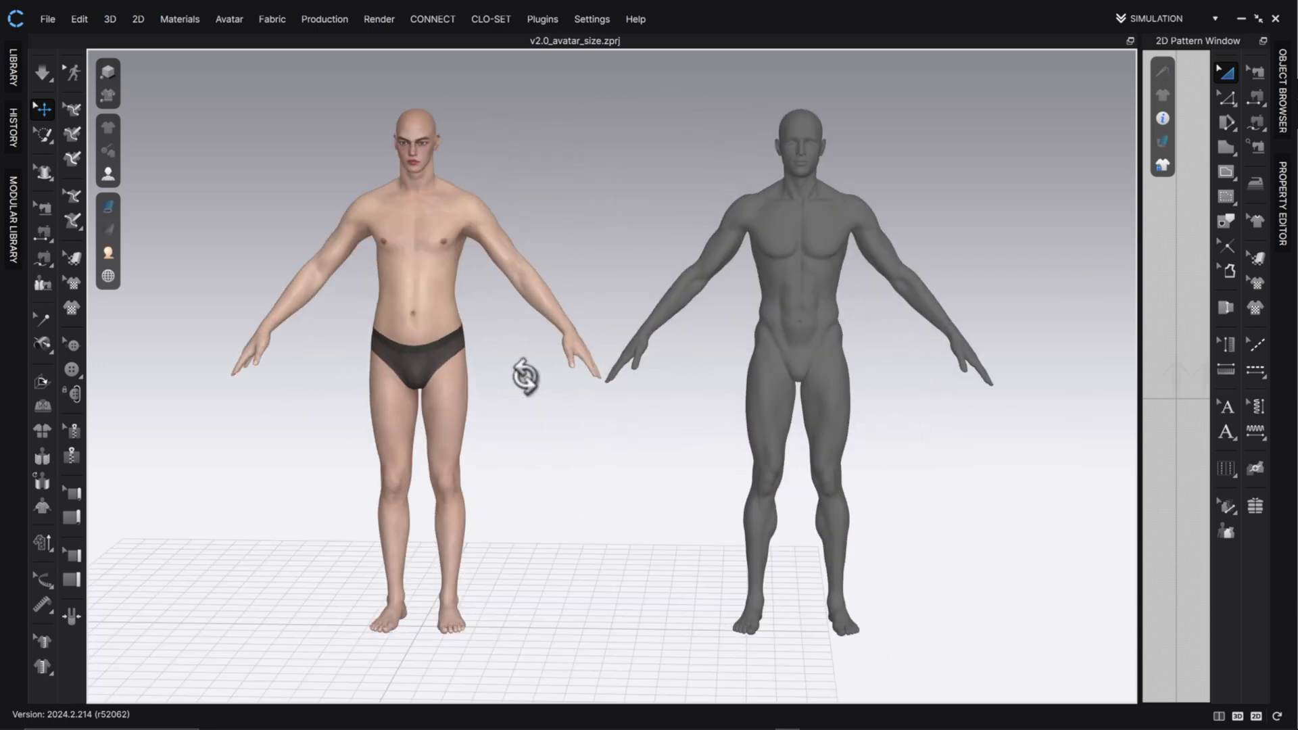
middle_drag(492, 344, 436, 382)
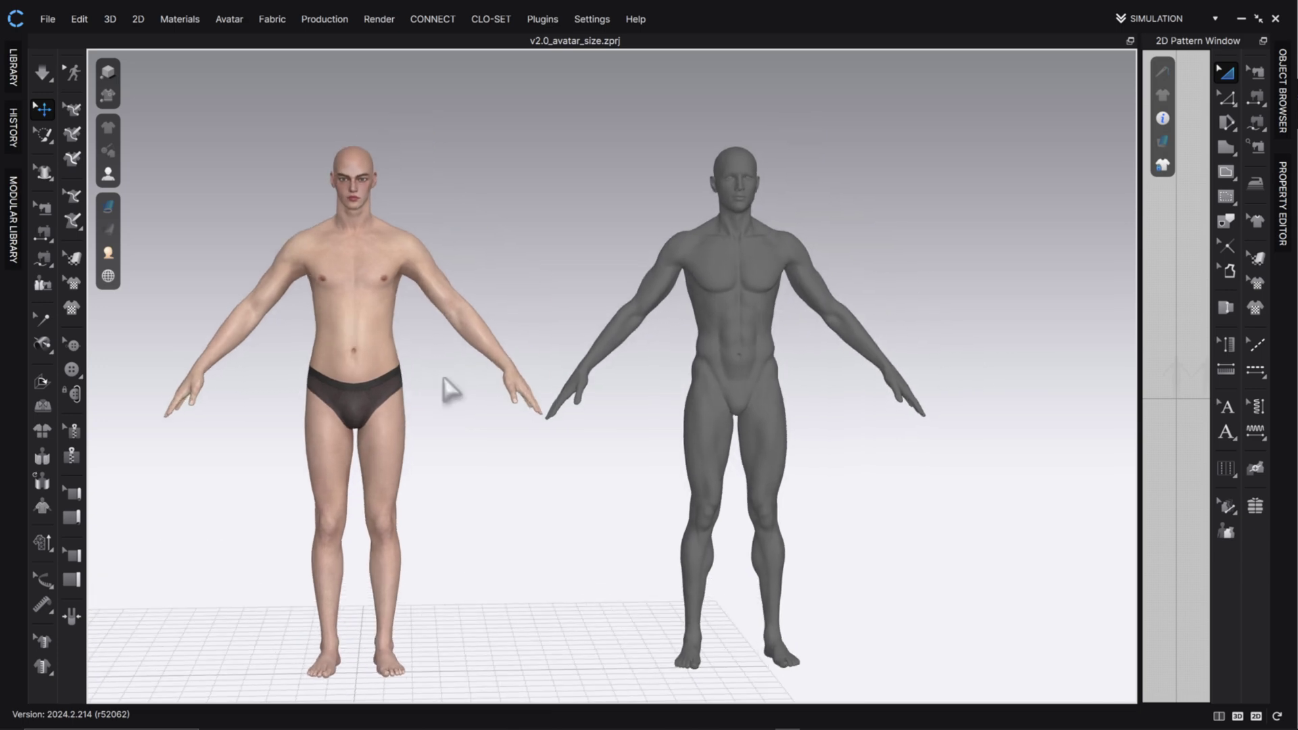
middle_drag(342, 290, 348, 254)
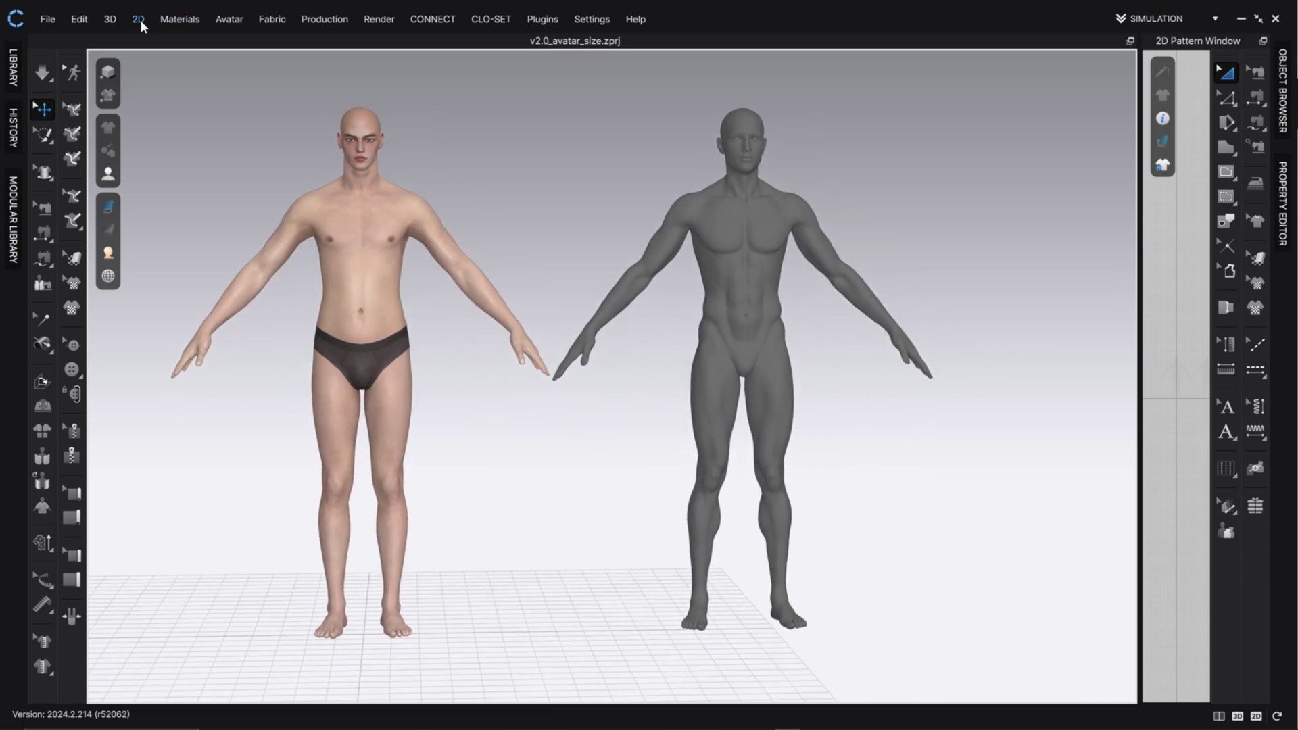
Step: Open the Avatar Editor for the skin-toned avatar
click(80, 19)
mouse_move(213, 18)
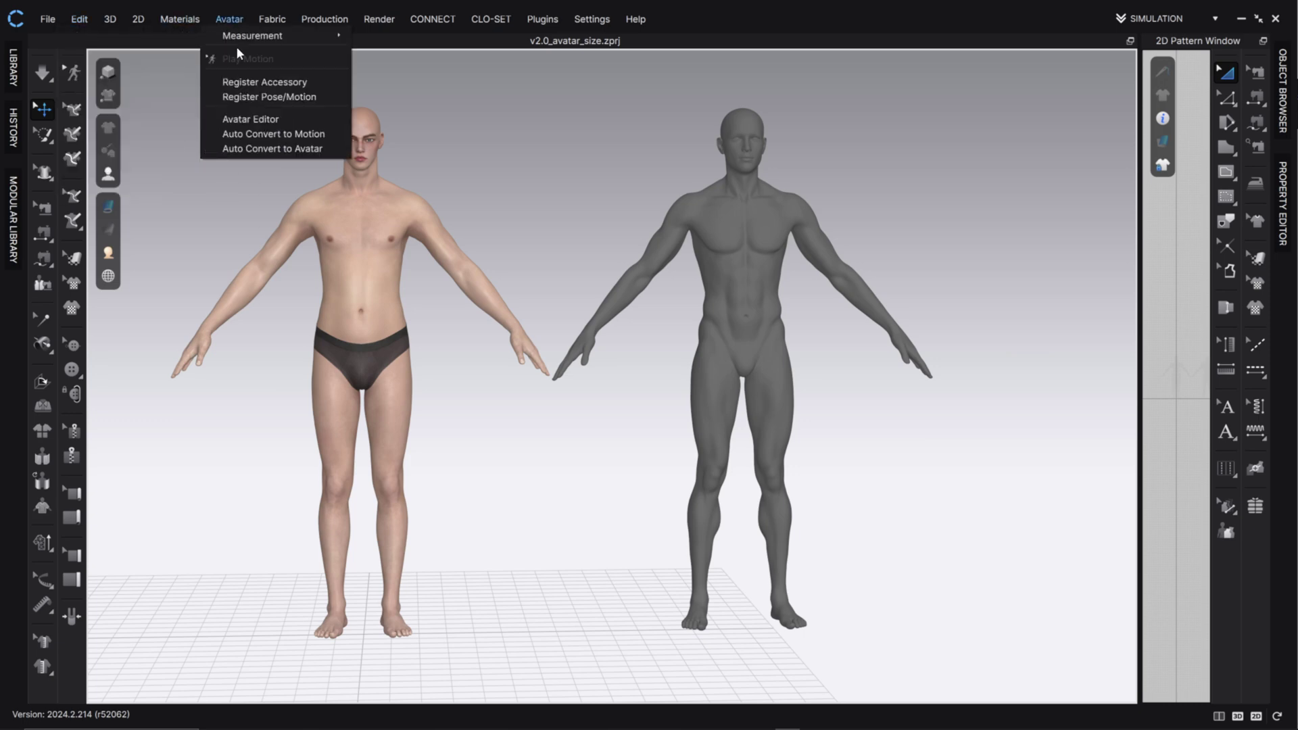
click(252, 119)
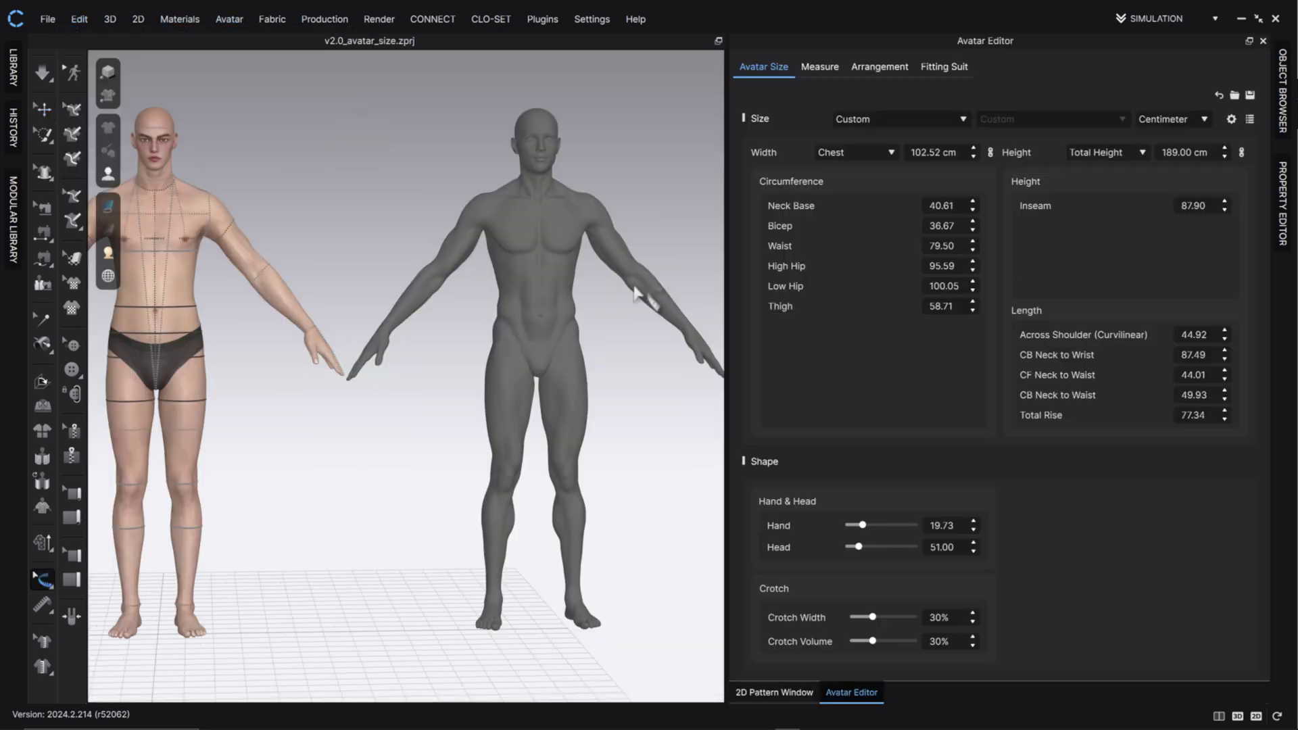
Step: Examine the measurement lines on the skin-toned avatar, including the chest line, and compare the body with the grey one
middle_drag(380, 412, 472, 432)
middle_drag(442, 339, 494, 359)
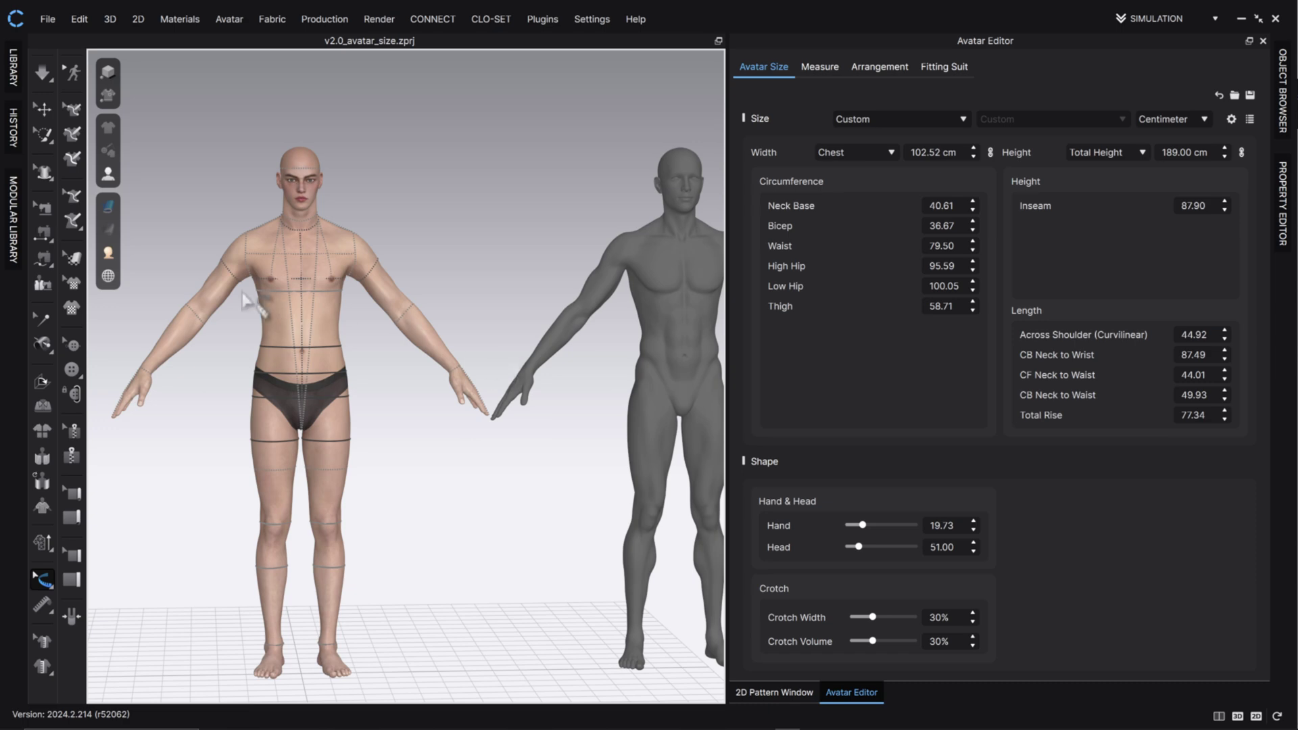
right_drag(325, 299, 507, 269)
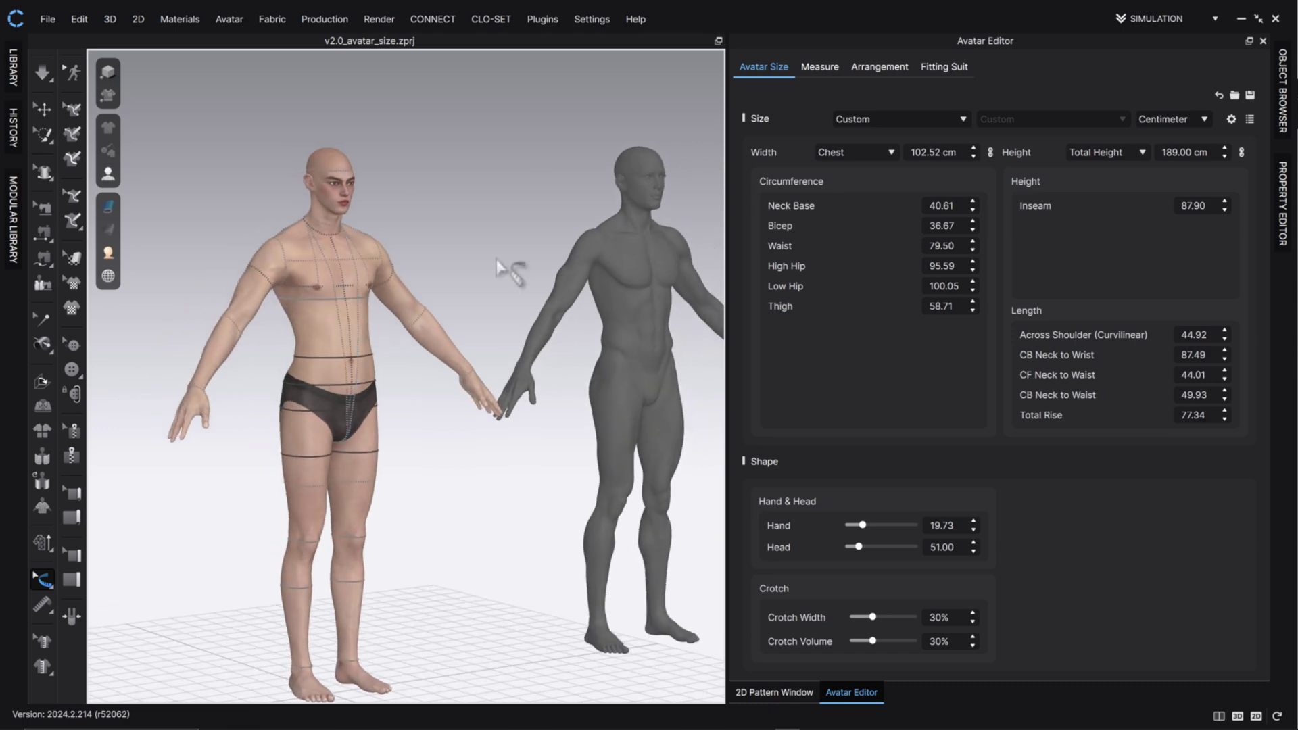
click(310, 288)
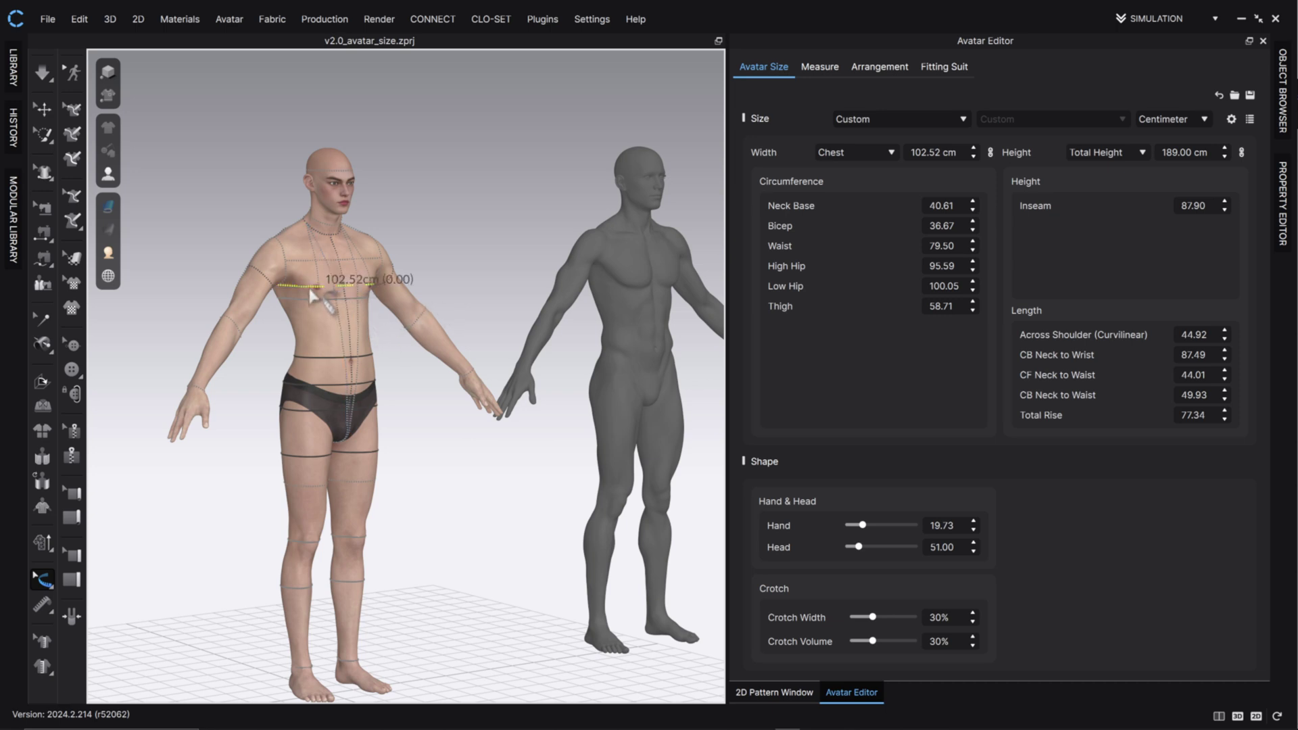
click(348, 320)
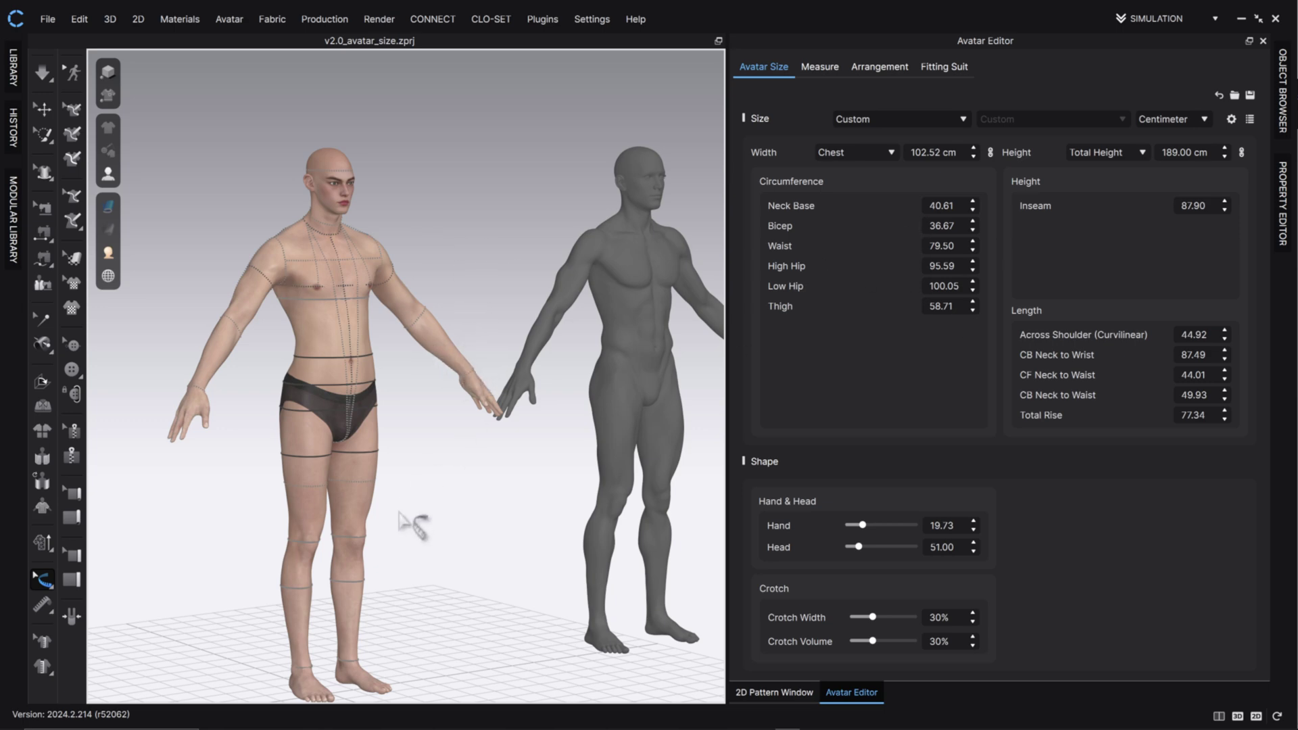
right_drag(465, 426, 440, 408)
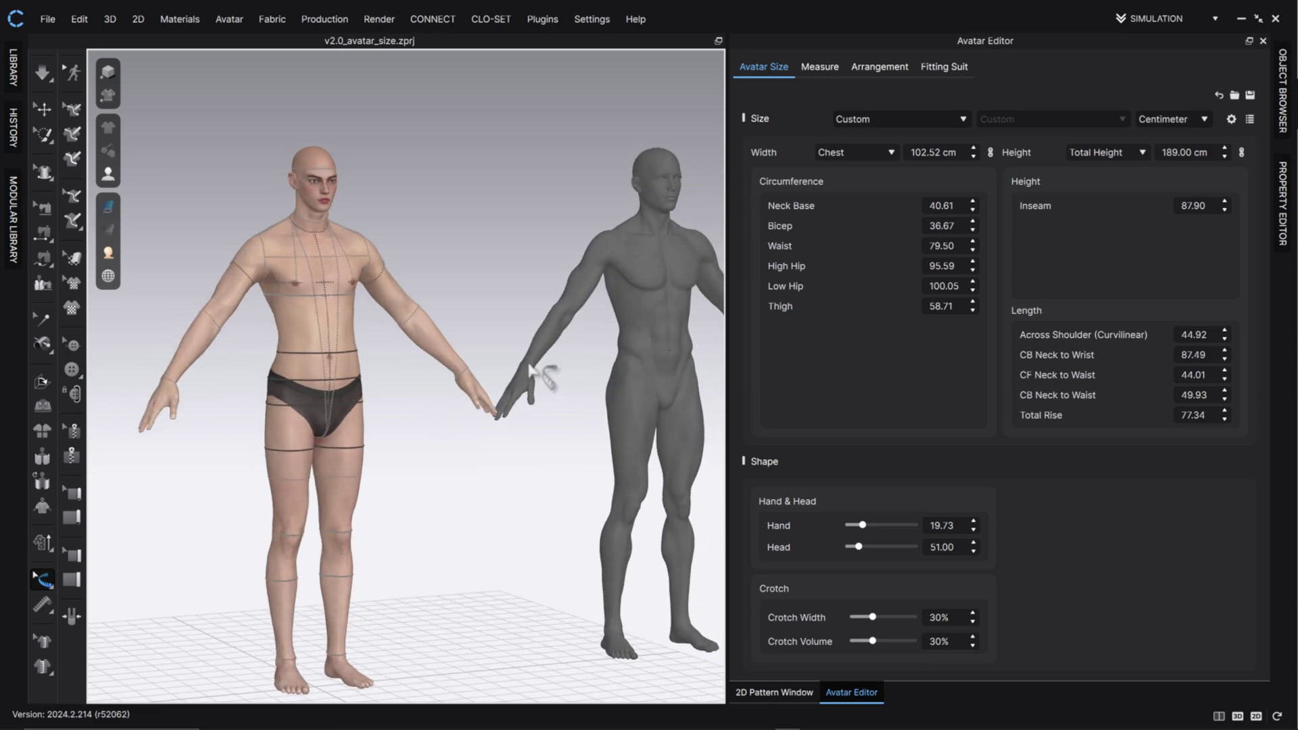
right_drag(534, 343, 498, 291)
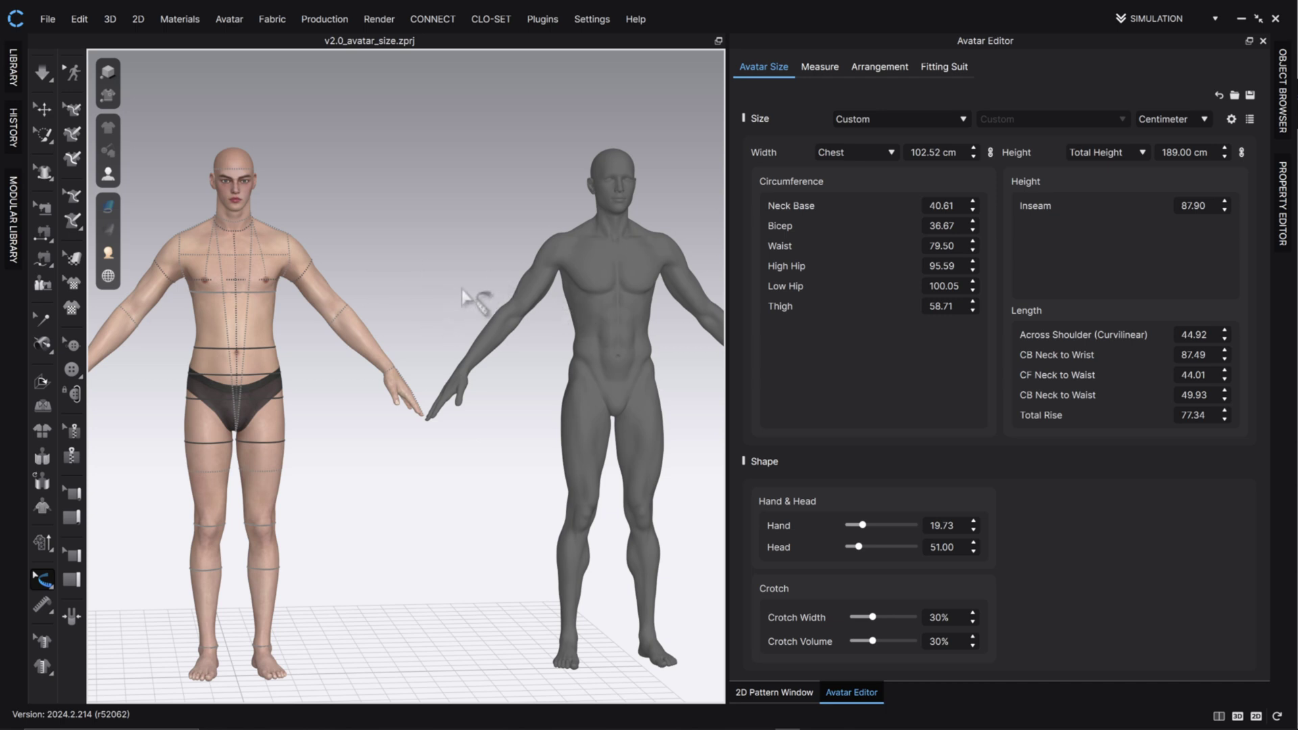
middle_drag(273, 318, 288, 308)
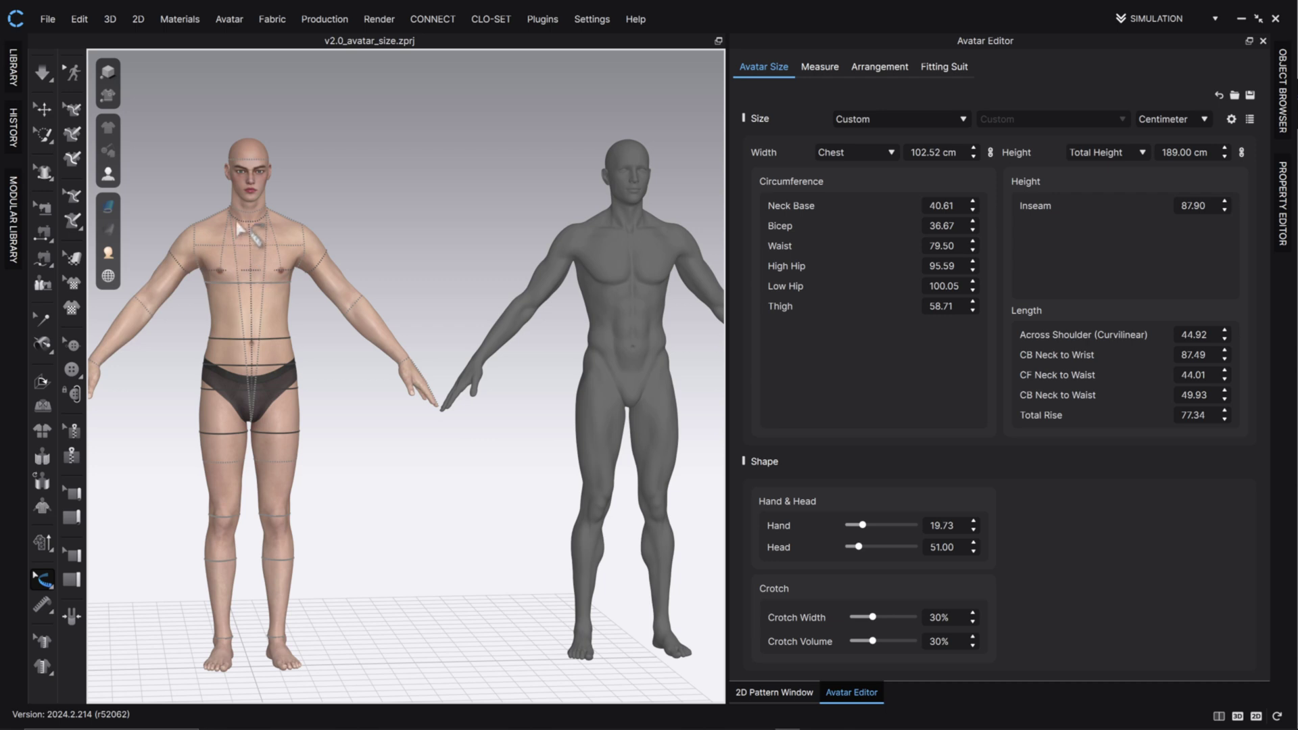
Step: Close the Avatar Editor and widen the 3D window across most of the workspace, keeping the Select/Move tool active
click(42, 108)
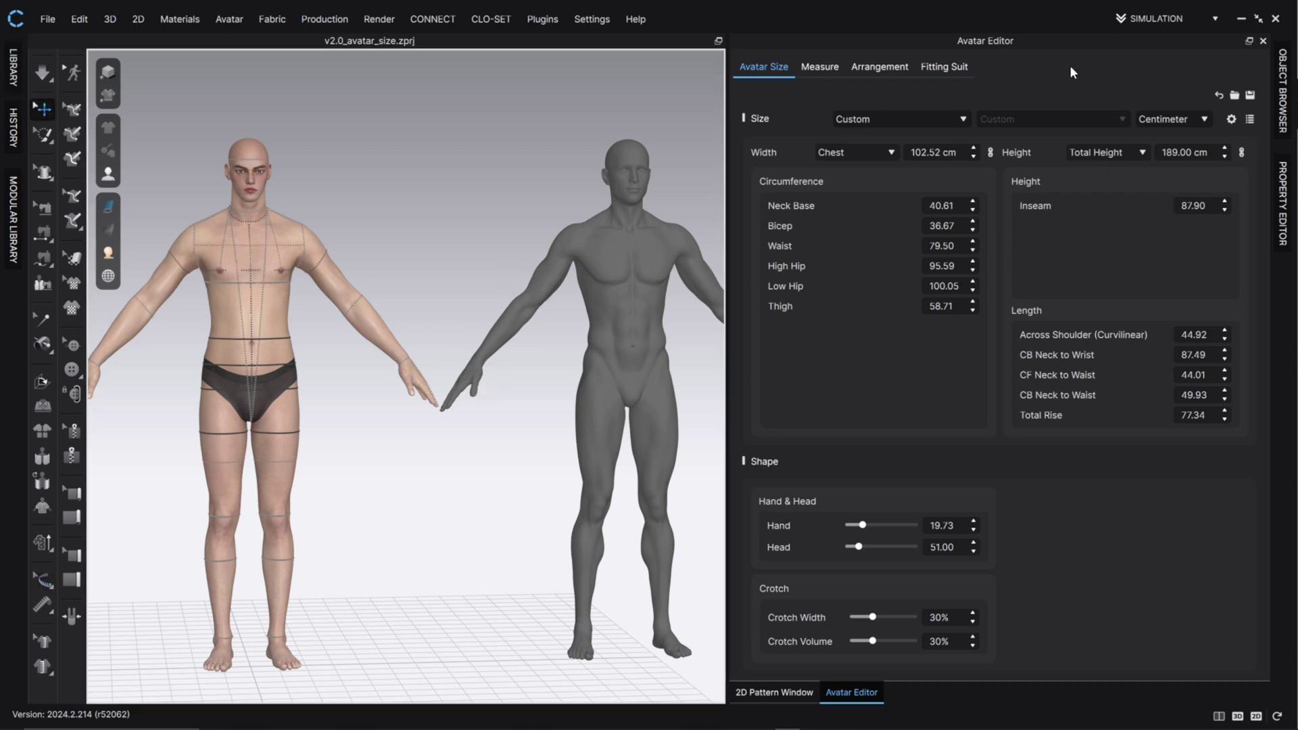
click(1263, 41)
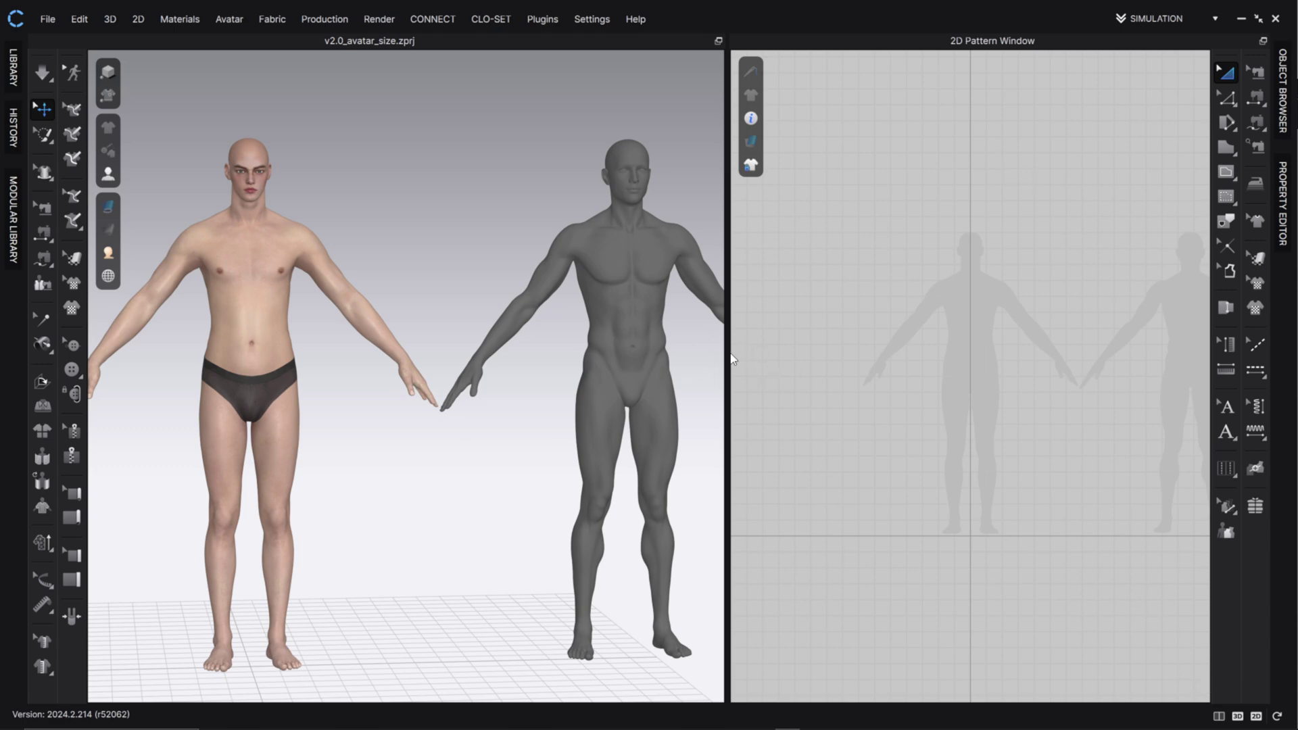
drag(729, 357, 1173, 352)
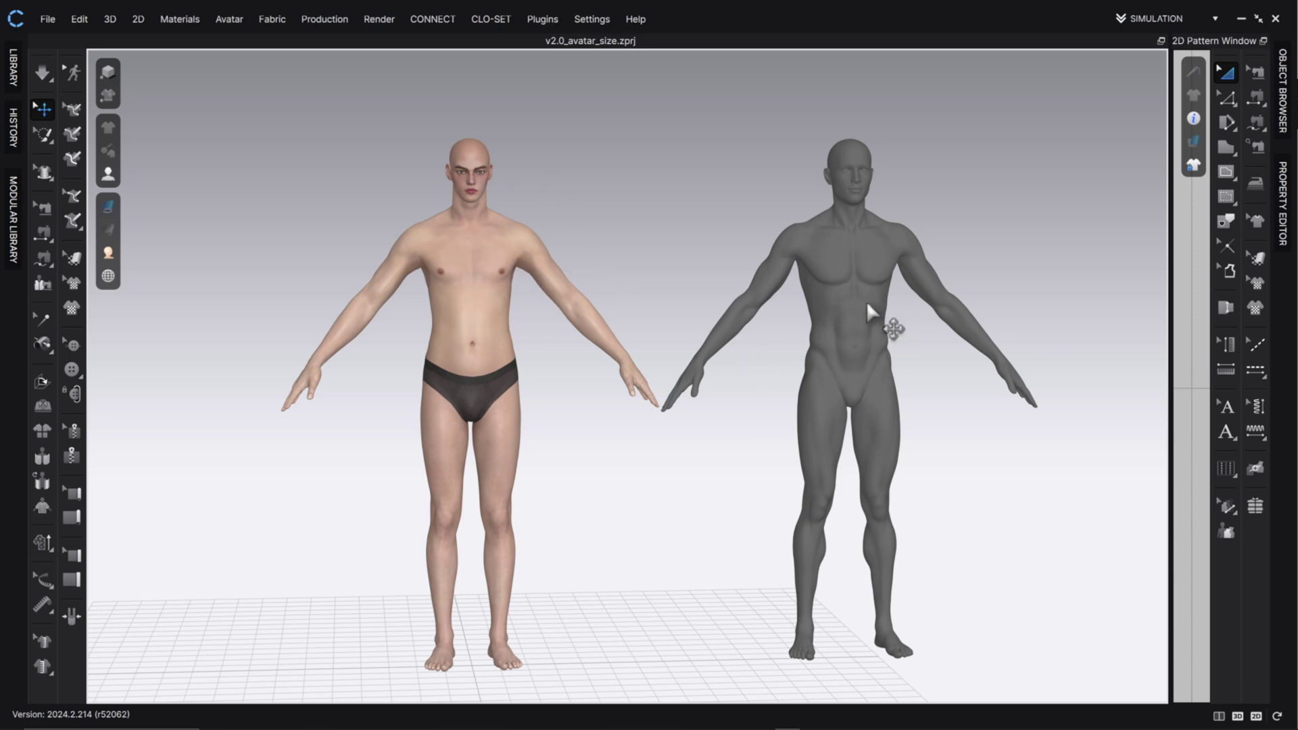
click(848, 287)
key(Delete)
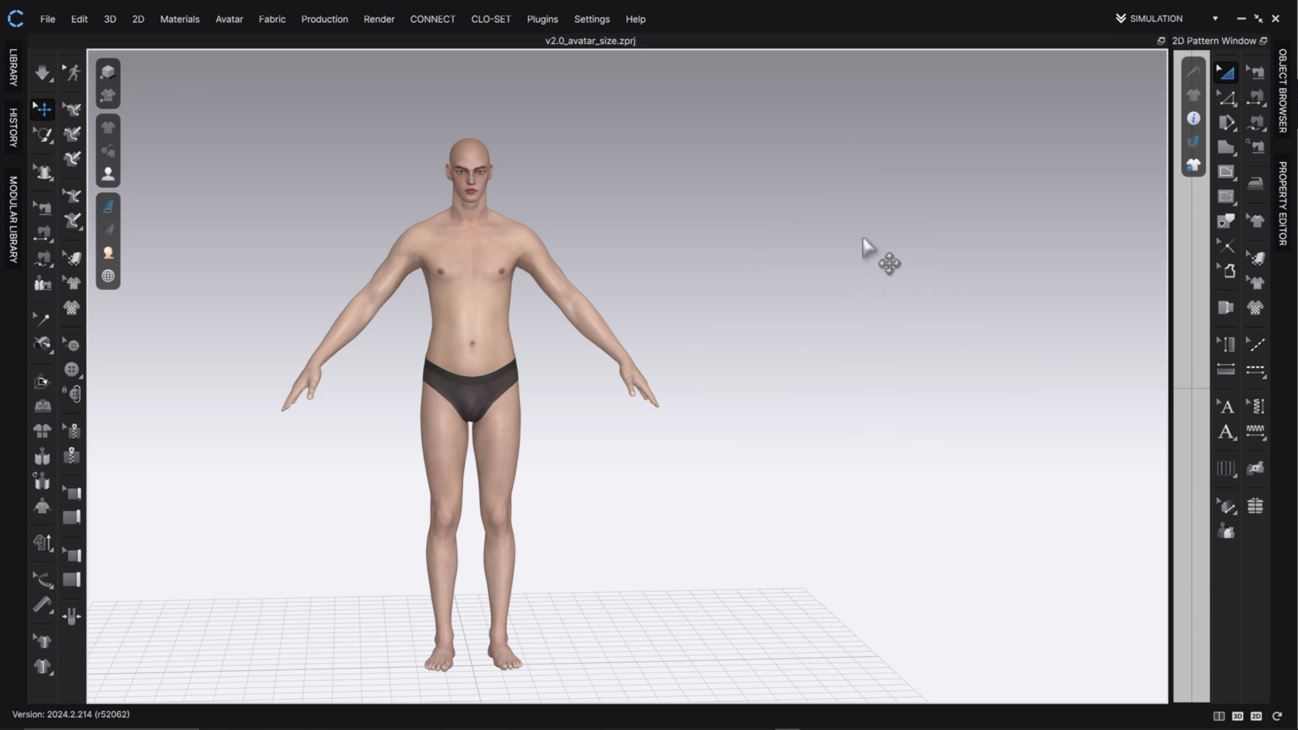
key(ctrl+z)
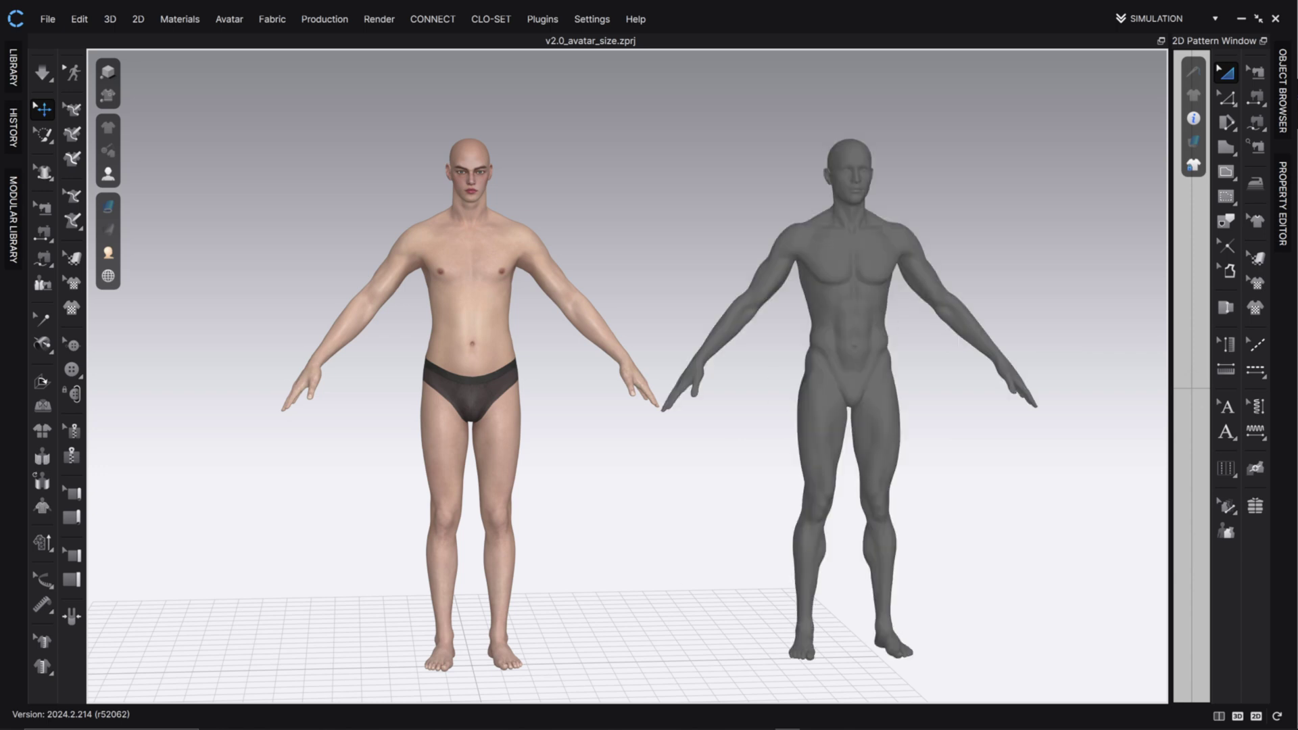
Step: Move the grey body sideways onto the skin-toned avatar and shift it in depth so the two bodies overlap
right_drag(871, 301, 860, 317)
click(861, 318)
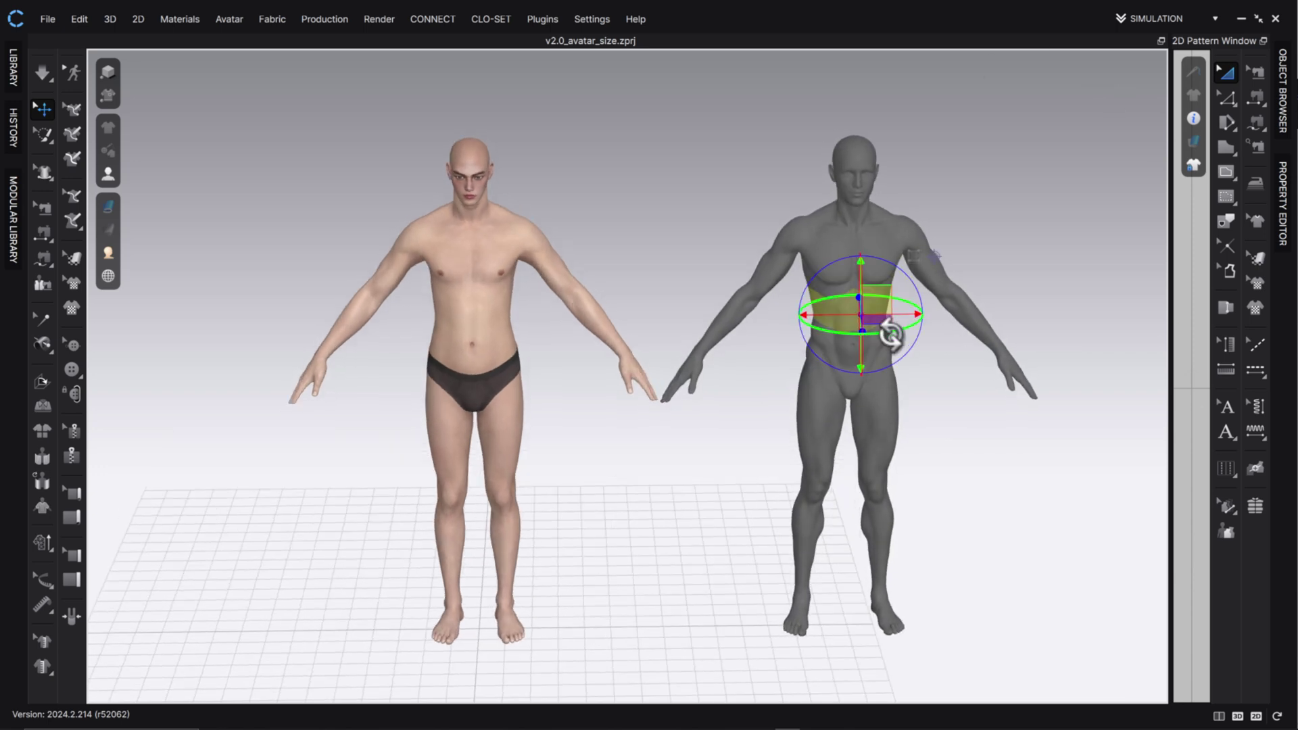
drag(891, 323, 528, 322)
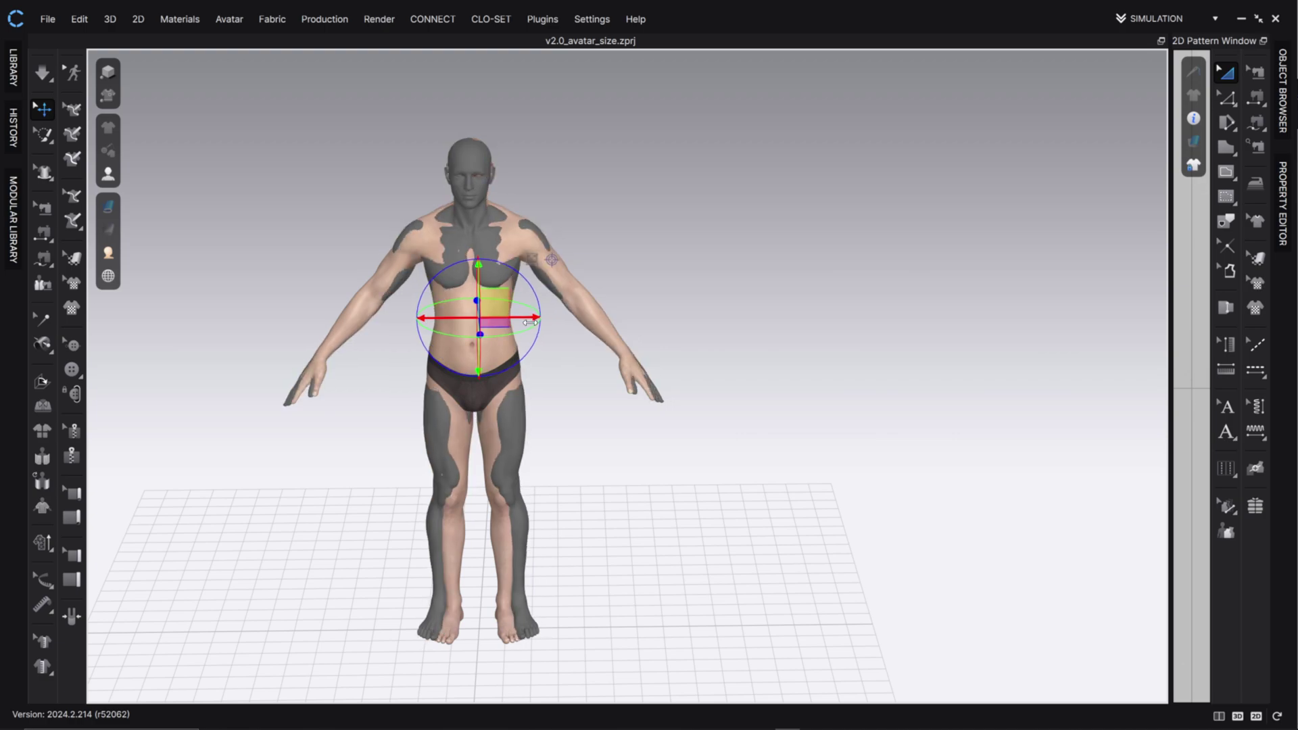
right_drag(608, 348, 683, 311)
middle_drag(705, 325, 577, 402)
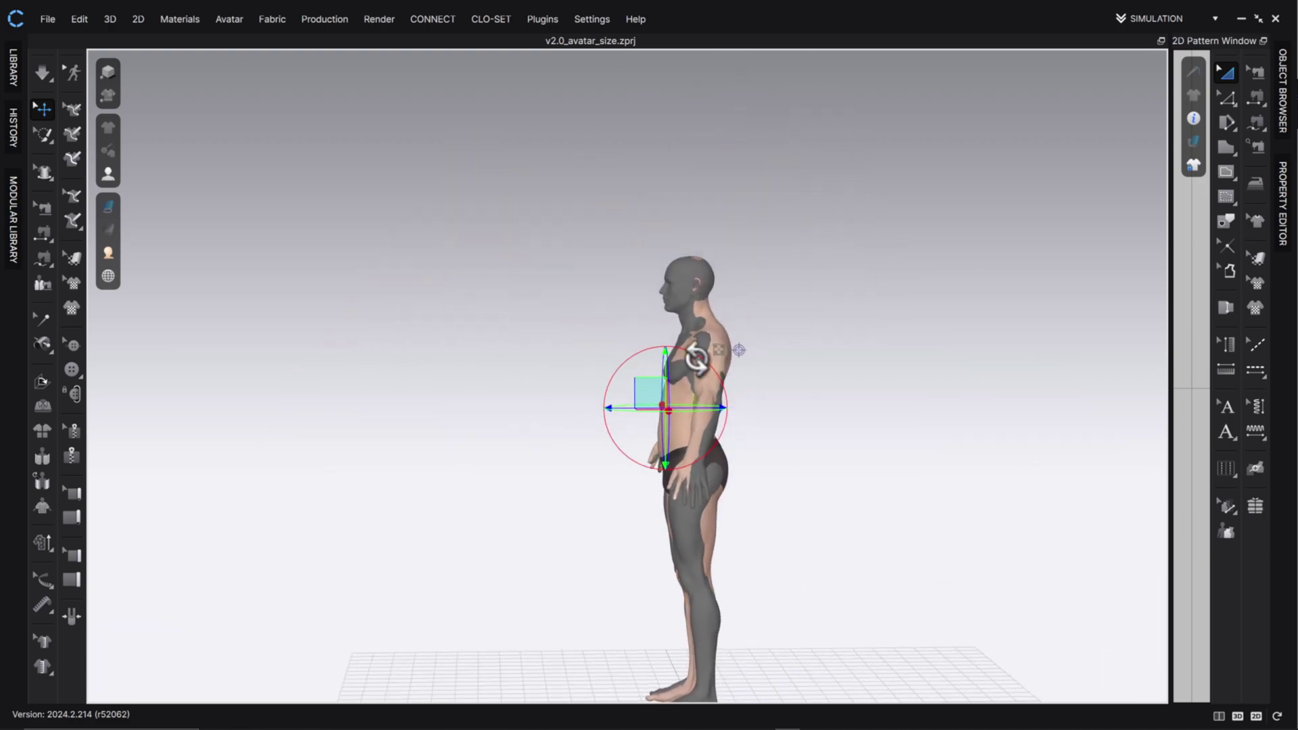
scroll(698, 361, up, 4)
middle_drag(721, 423, 725, 363)
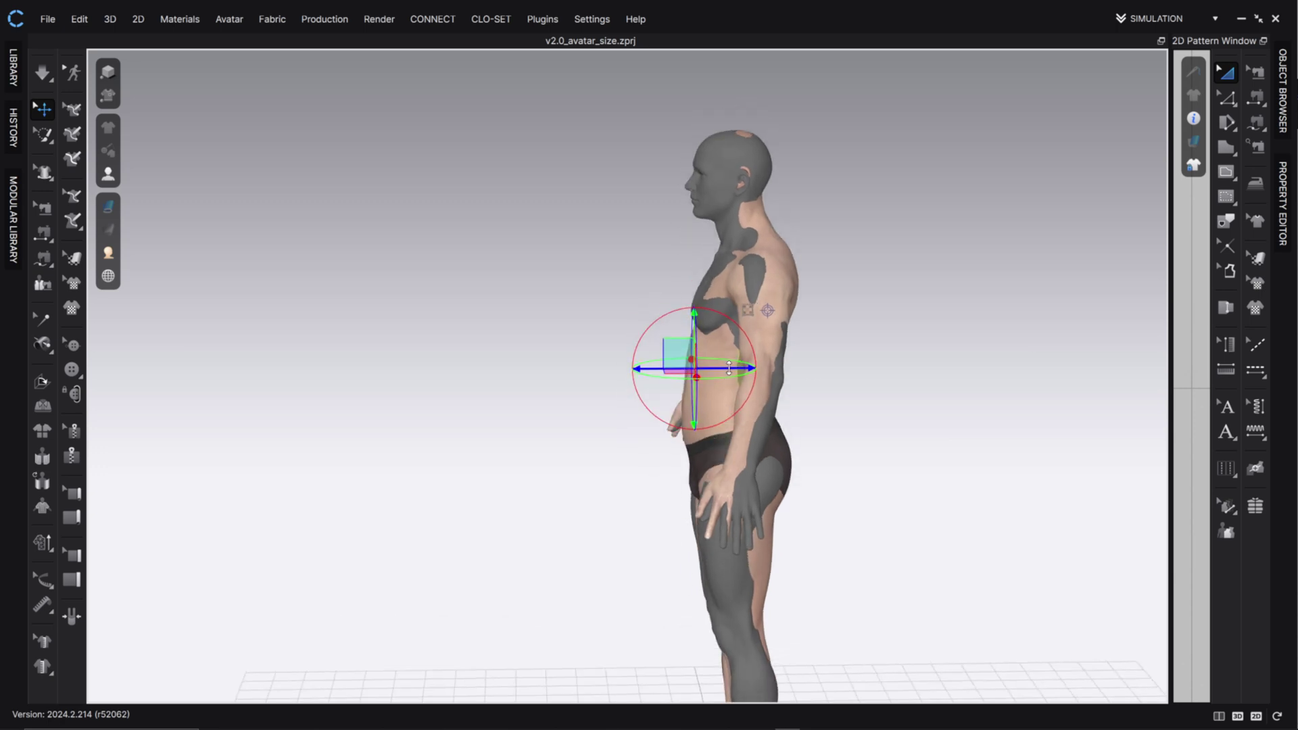
drag(727, 368, 733, 366)
Step: Move the grey body back out of the skin-toned avatar and place it beside it with a clear gap
right_drag(732, 367, 831, 455)
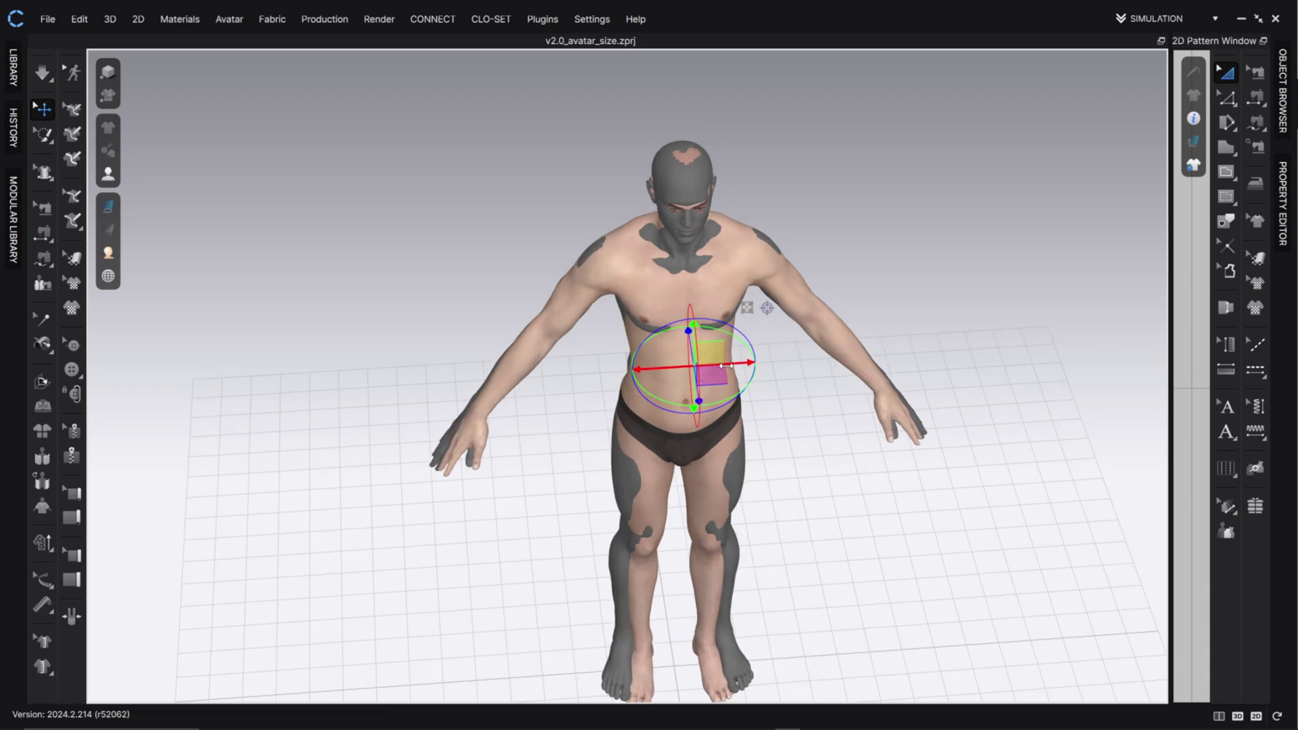
right_drag(737, 379, 654, 376)
drag(742, 365, 1160, 345)
middle_drag(932, 343, 580, 340)
right_drag(721, 253, 763, 310)
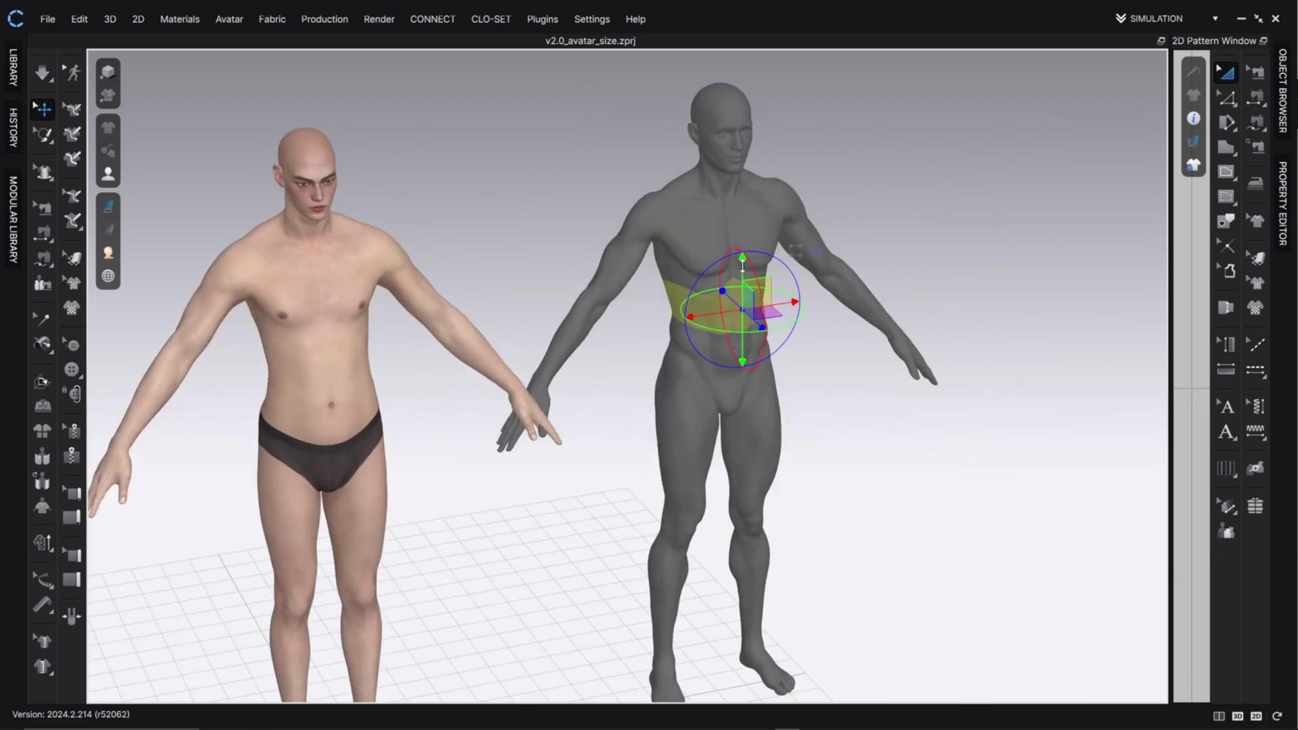
click(745, 248)
right_drag(745, 250, 716, 249)
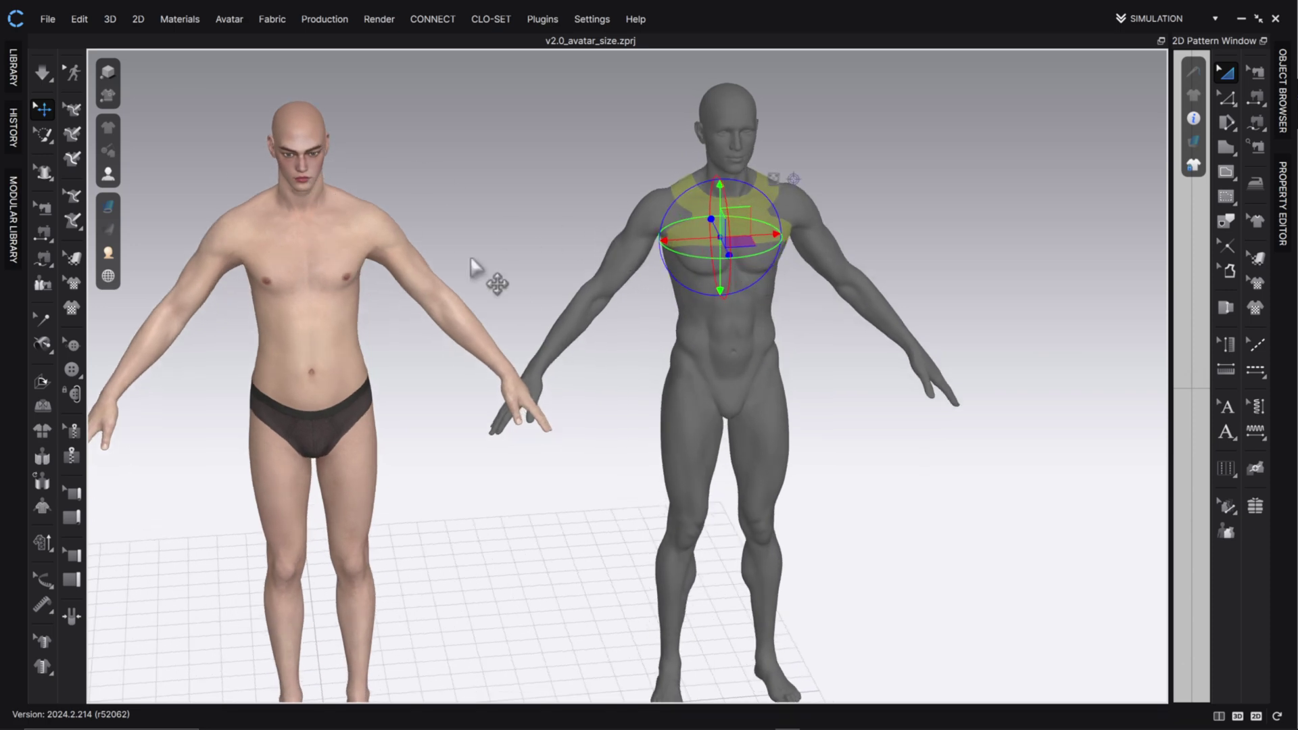
right_drag(749, 208, 772, 236)
drag(771, 238, 875, 235)
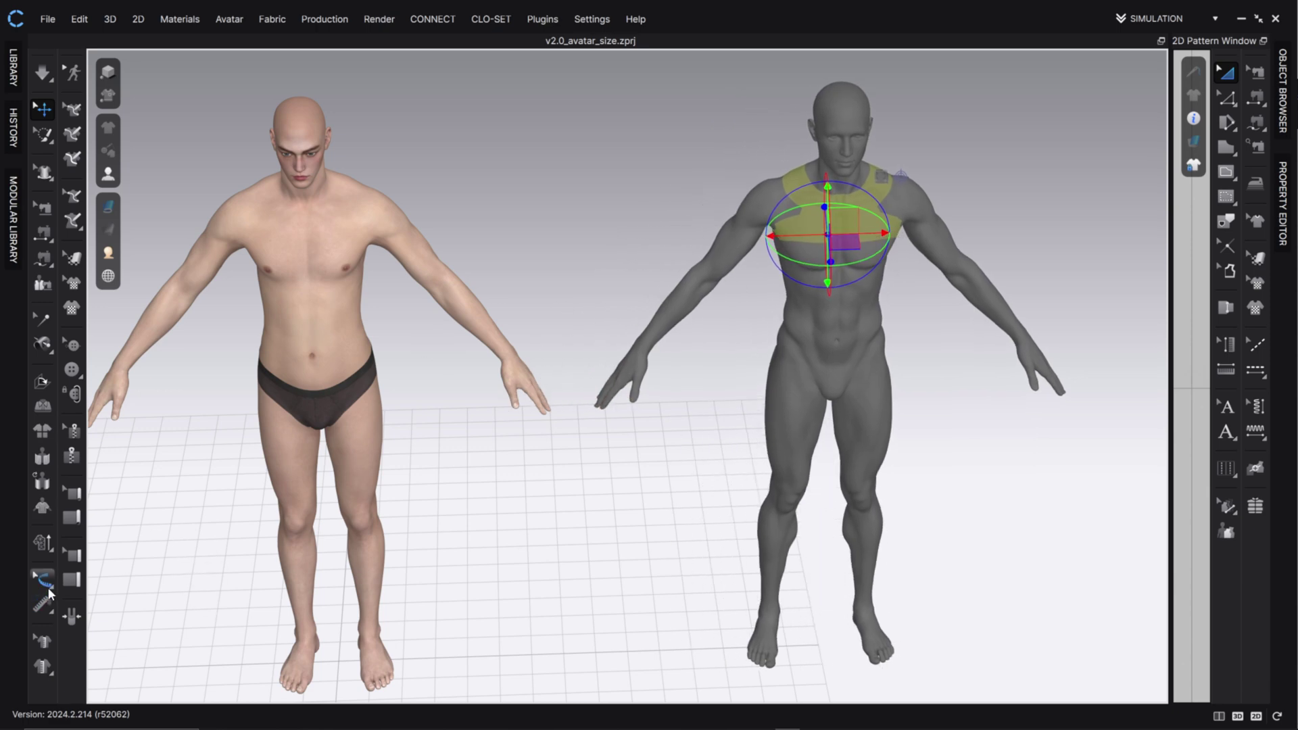
Step: Straighten the grey body so it stands upright in the front view, and clear the selection
key(2)
drag(852, 304, 855, 305)
click(864, 319)
click(913, 242)
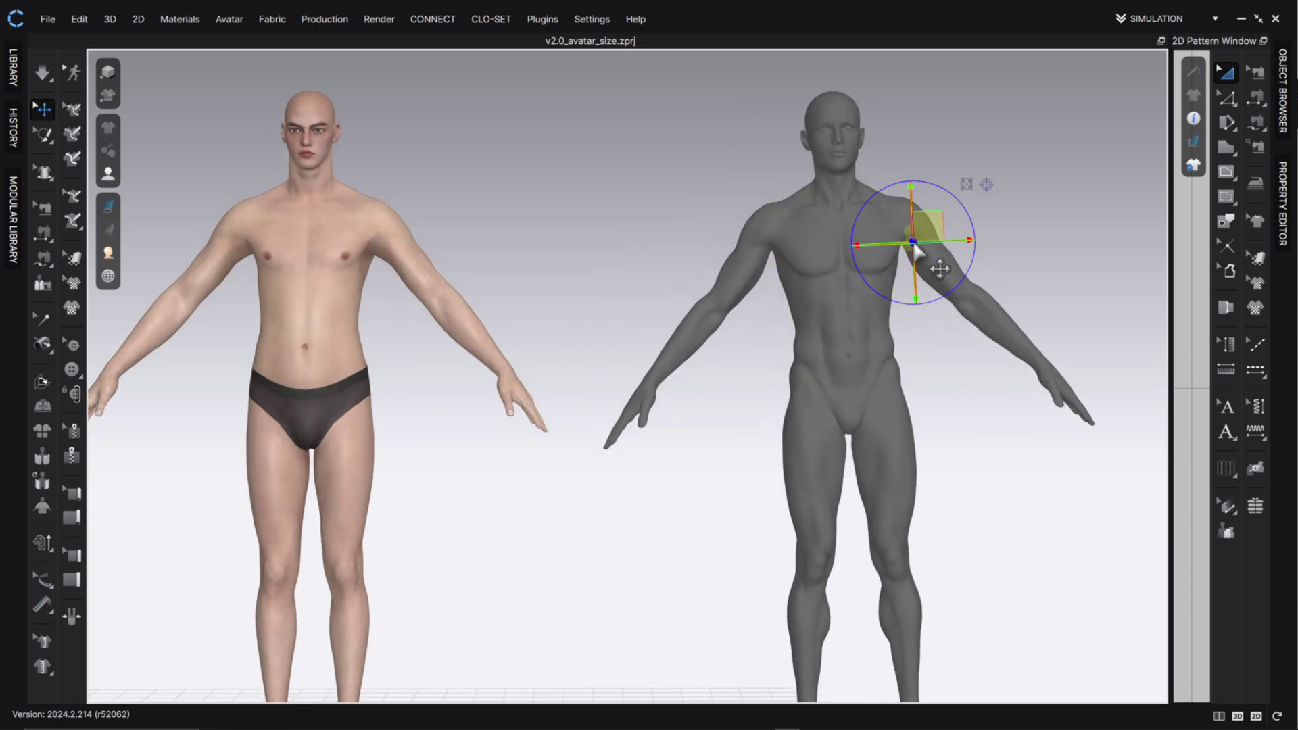
click(963, 147)
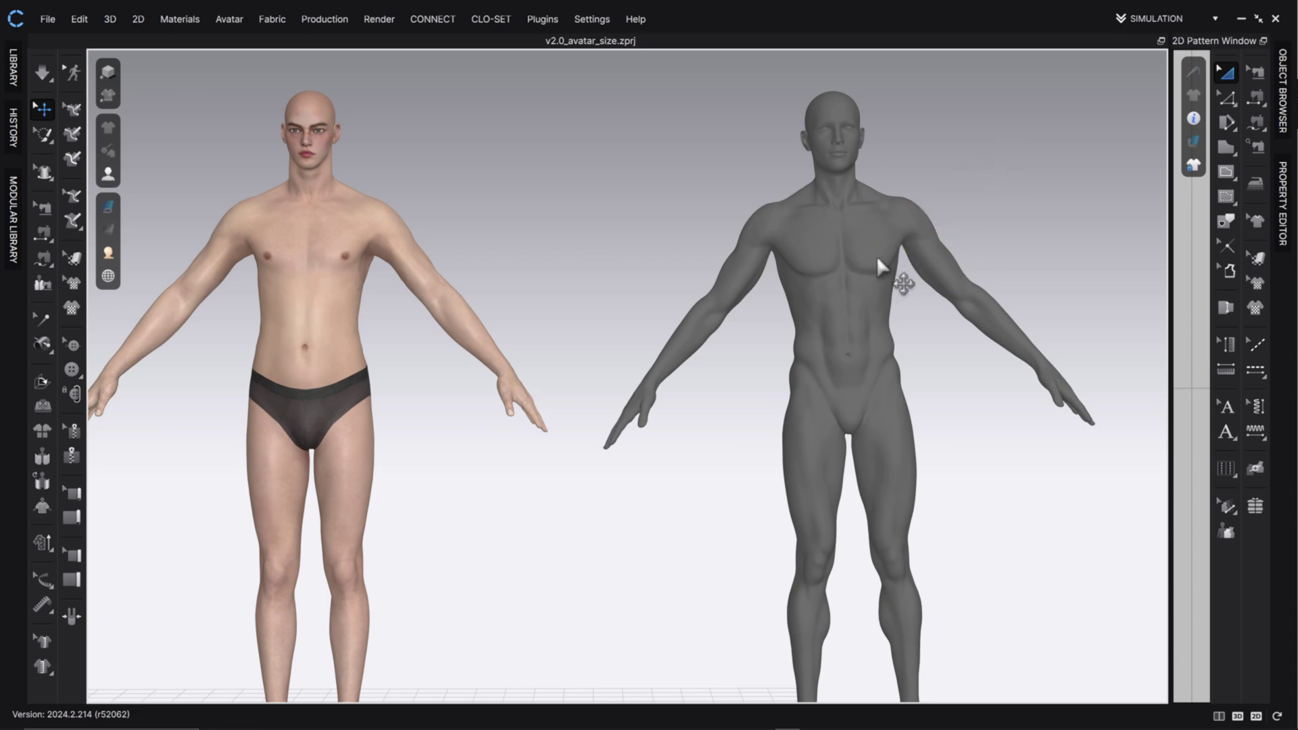
click(875, 317)
drag(884, 255, 893, 258)
click(737, 394)
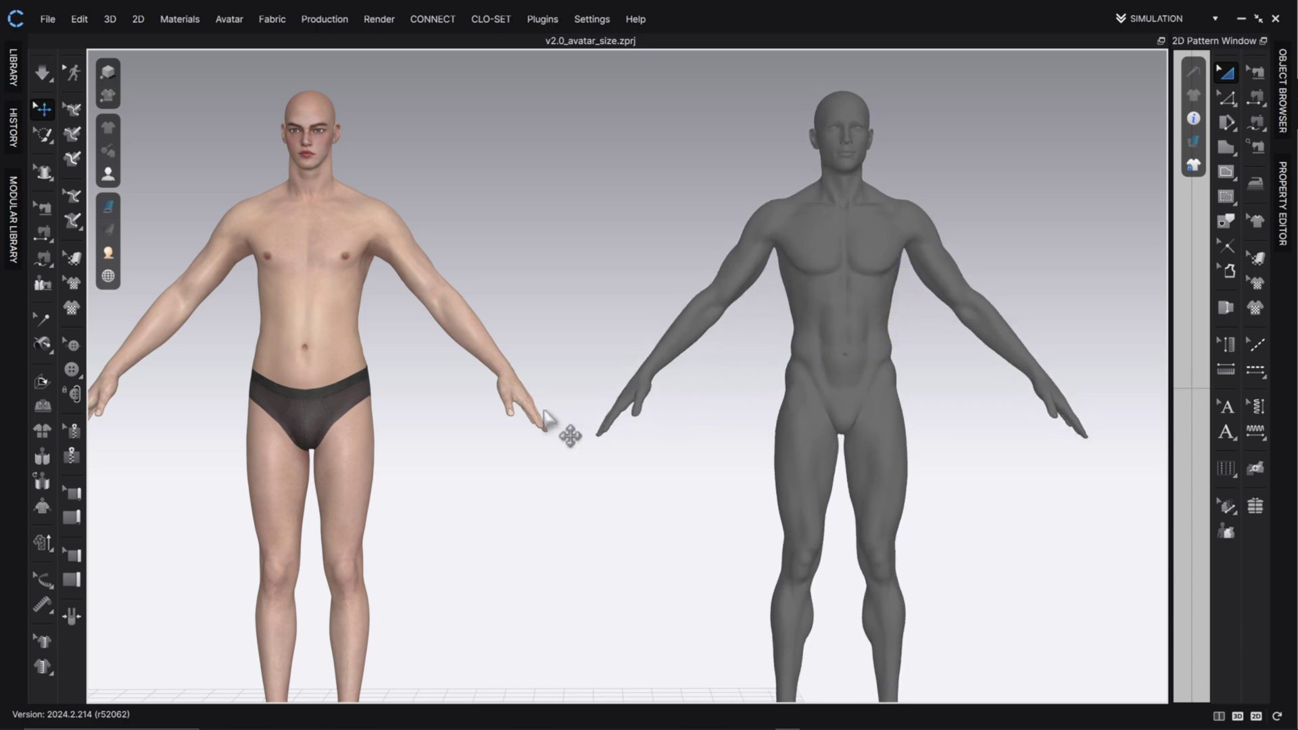
Step: Try to tape-measure the grey body's waist from the front around to the back
click(48, 611)
click(845, 320)
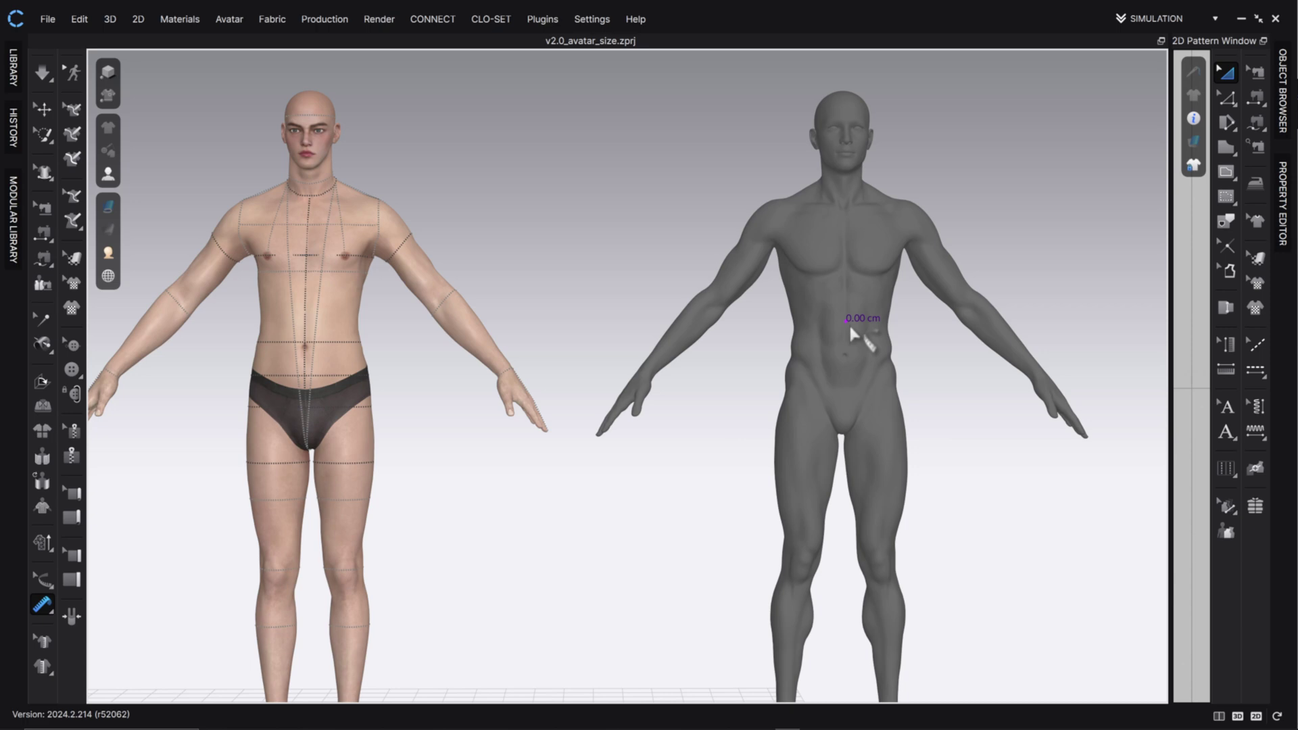
right_drag(884, 328, 359, 356)
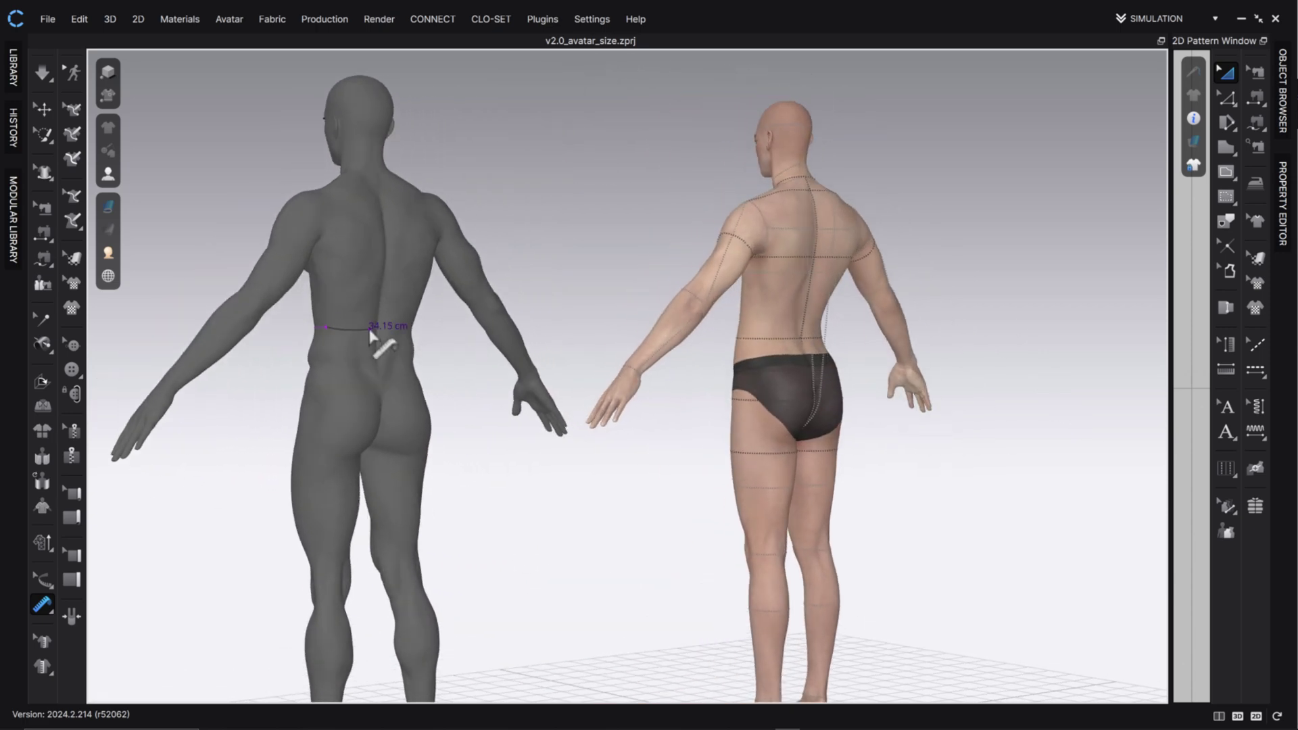
click(376, 327)
right_drag(376, 327, 818, 354)
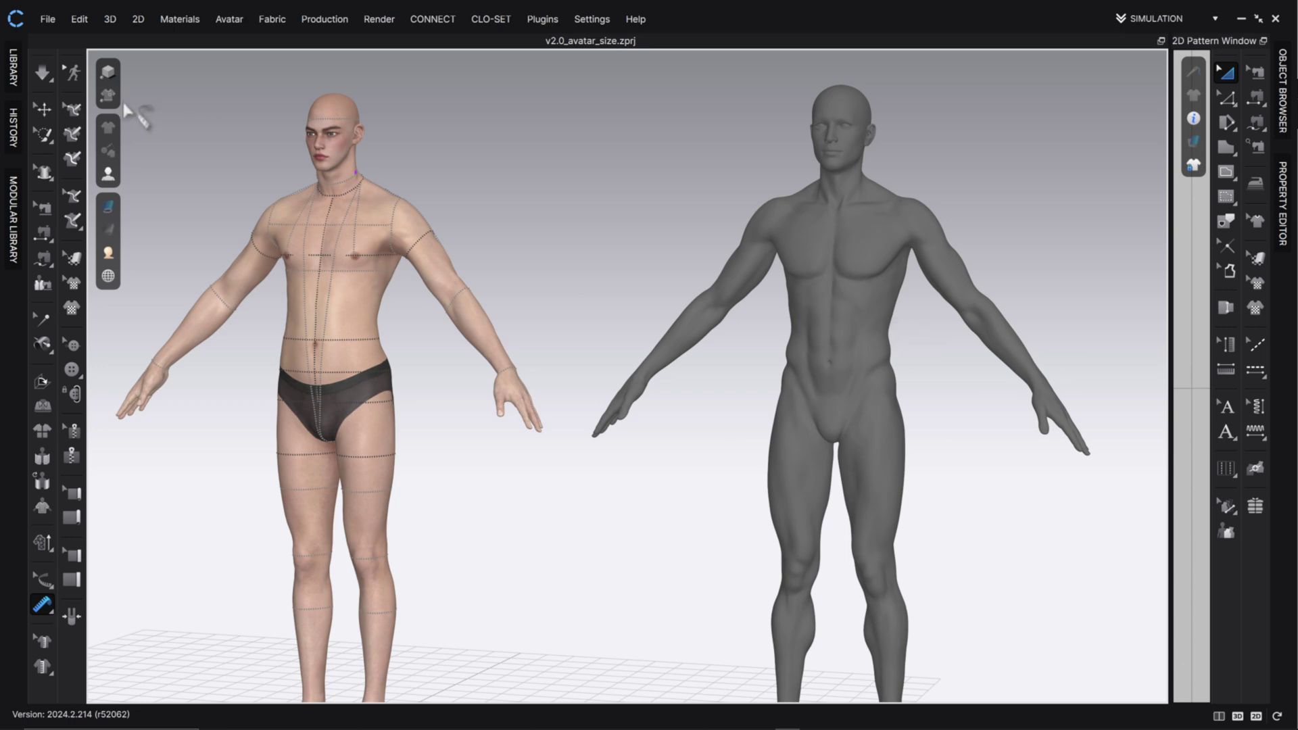
Step: Delete the grey body from the scene and show the skin-toned avatar alone in the front view
click(42, 108)
click(866, 293)
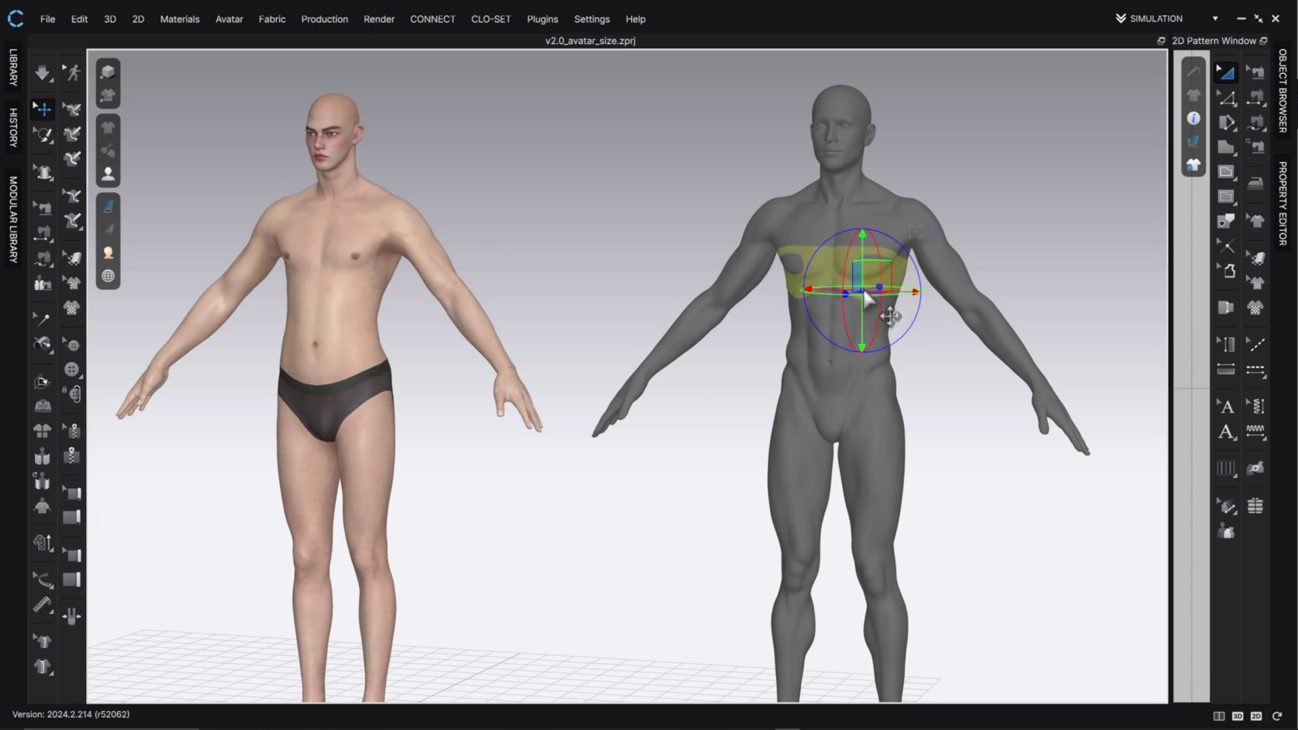
click(838, 367)
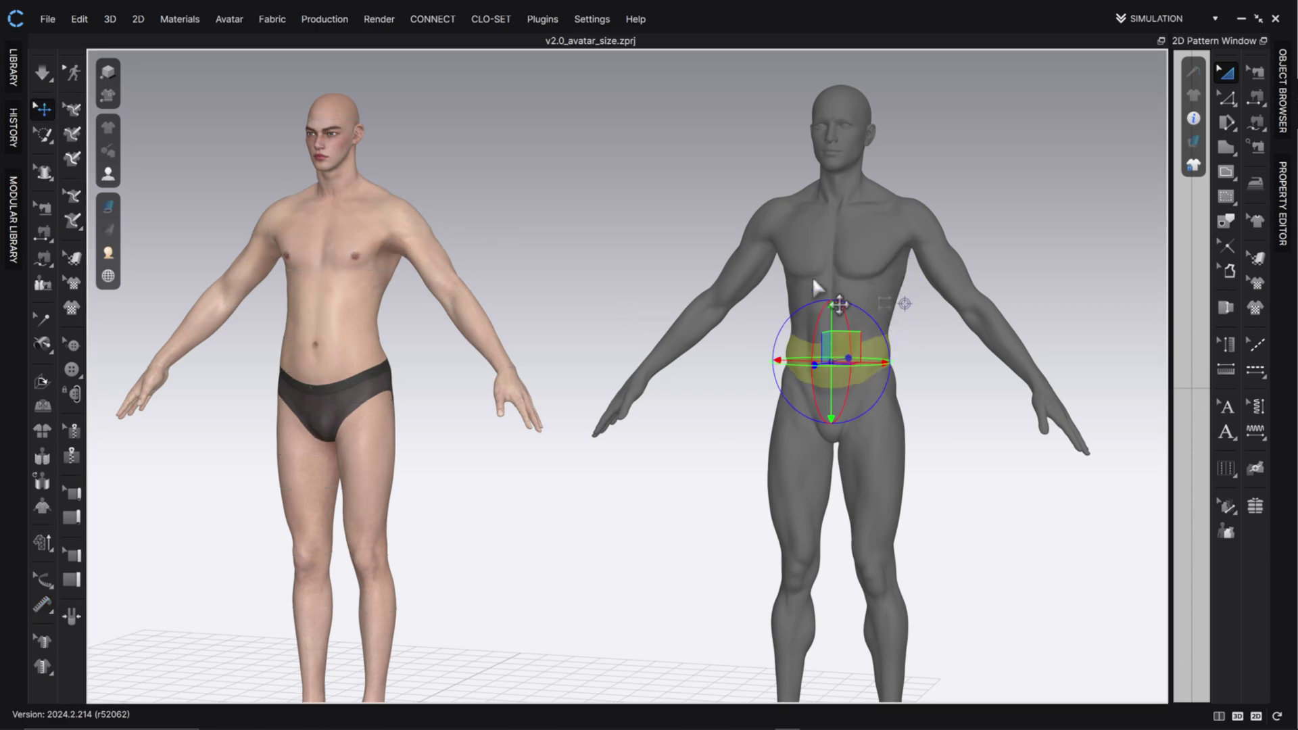
key(Delete)
right_drag(608, 318, 634, 318)
middle_drag(634, 317, 715, 317)
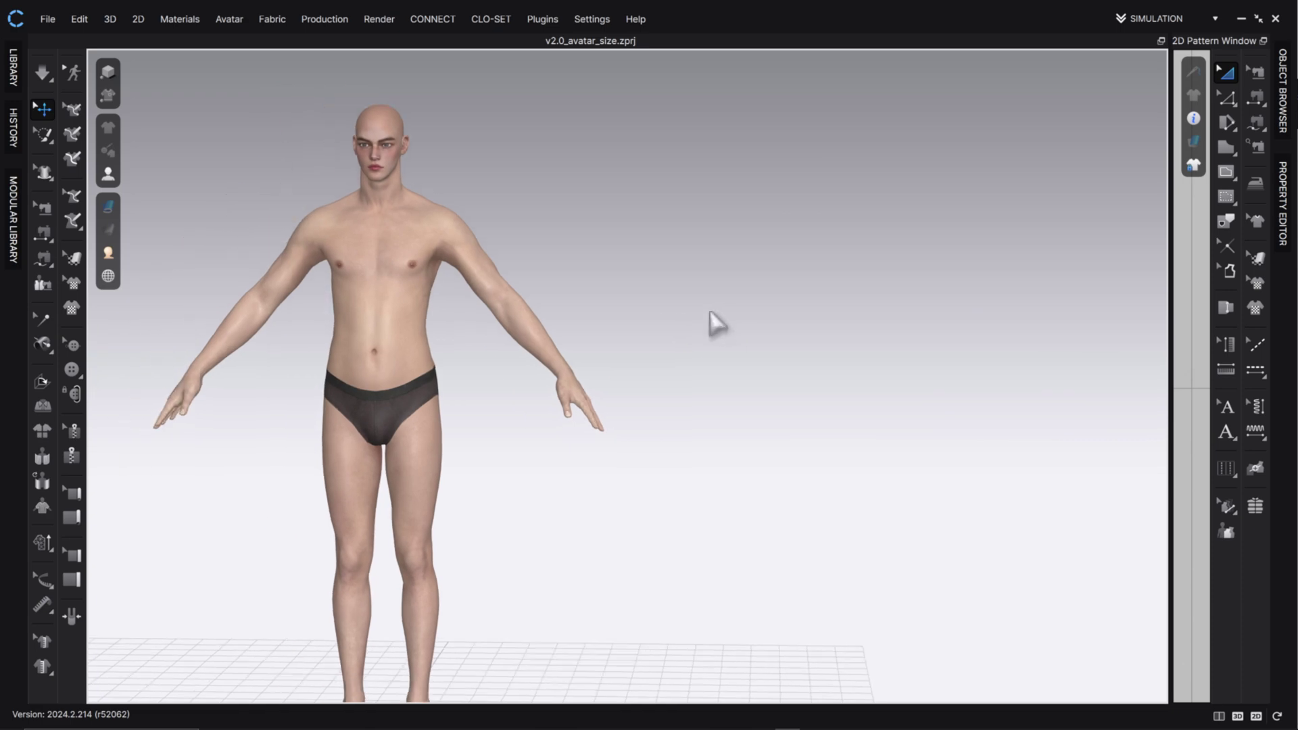
key(2)
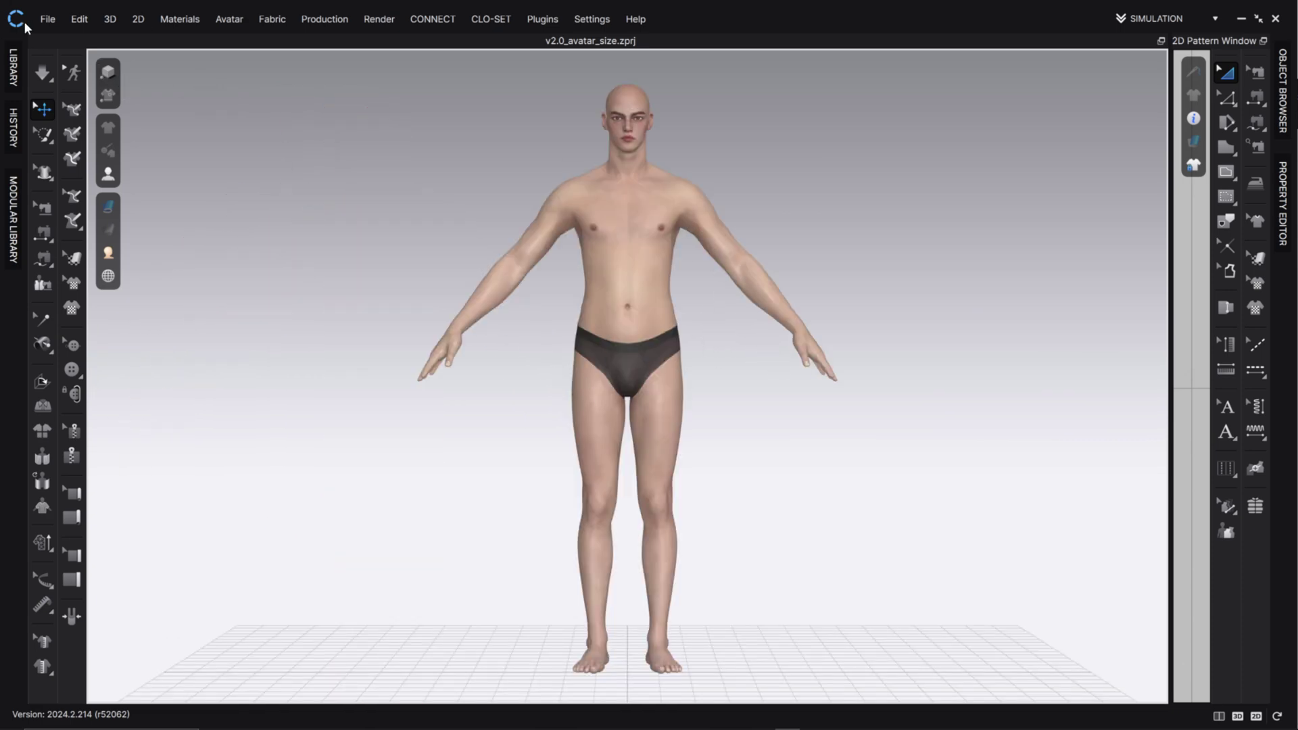
Step: Start an OBJ (Selected) export of the avatar, saving it as clo_example in the v2.0 avatar folder
click(50, 21)
mouse_move(80, 159)
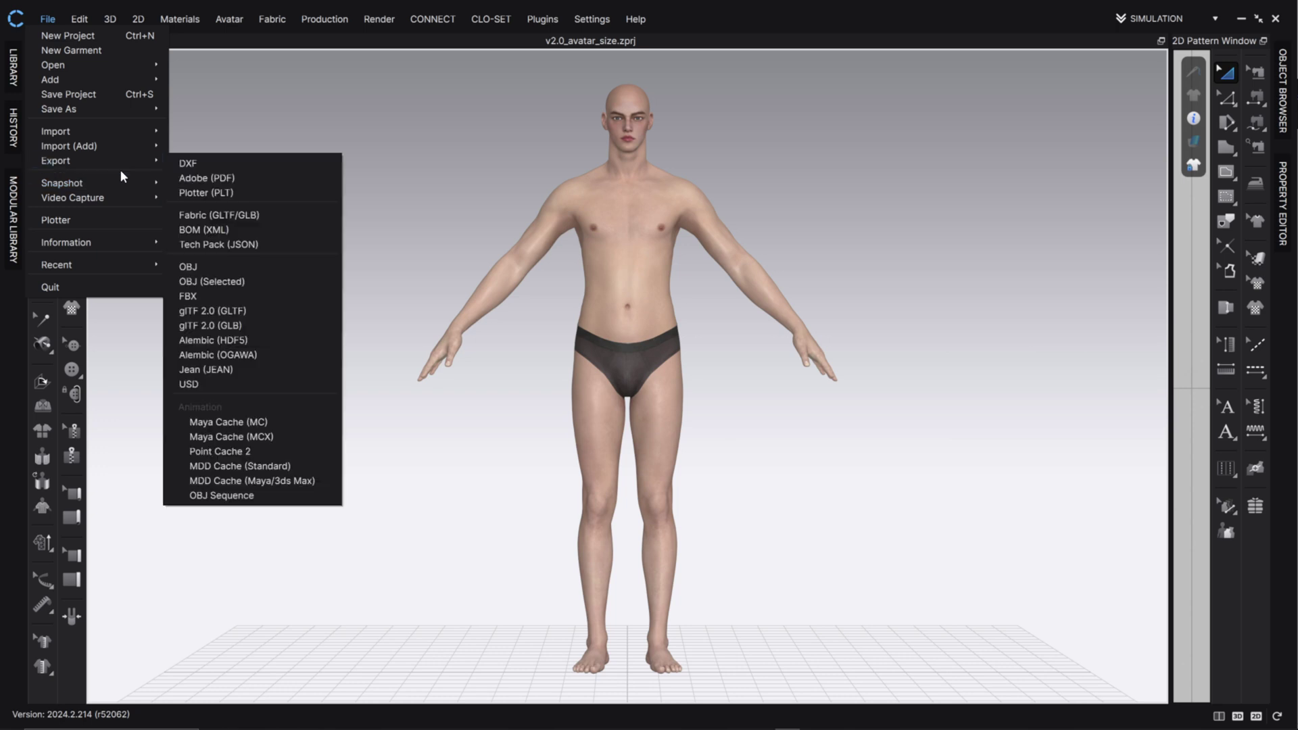
click(249, 278)
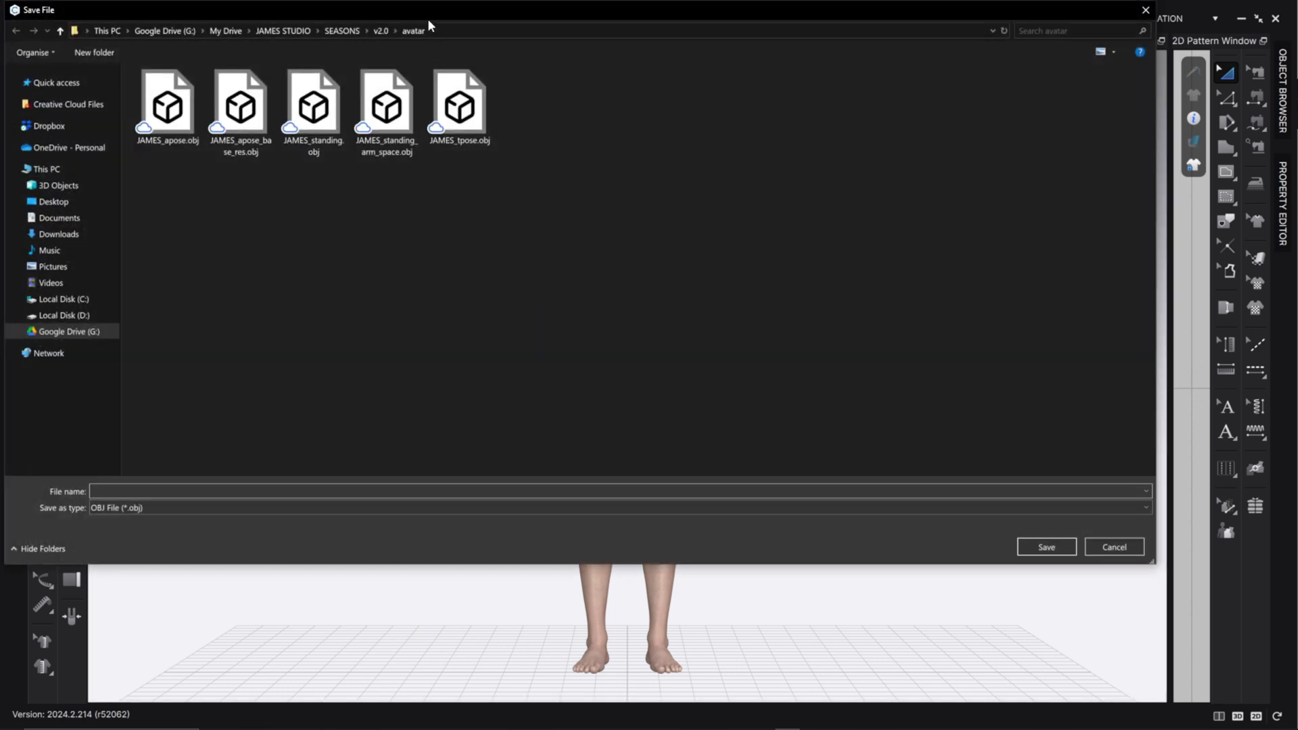
drag(428, 19, 554, 59)
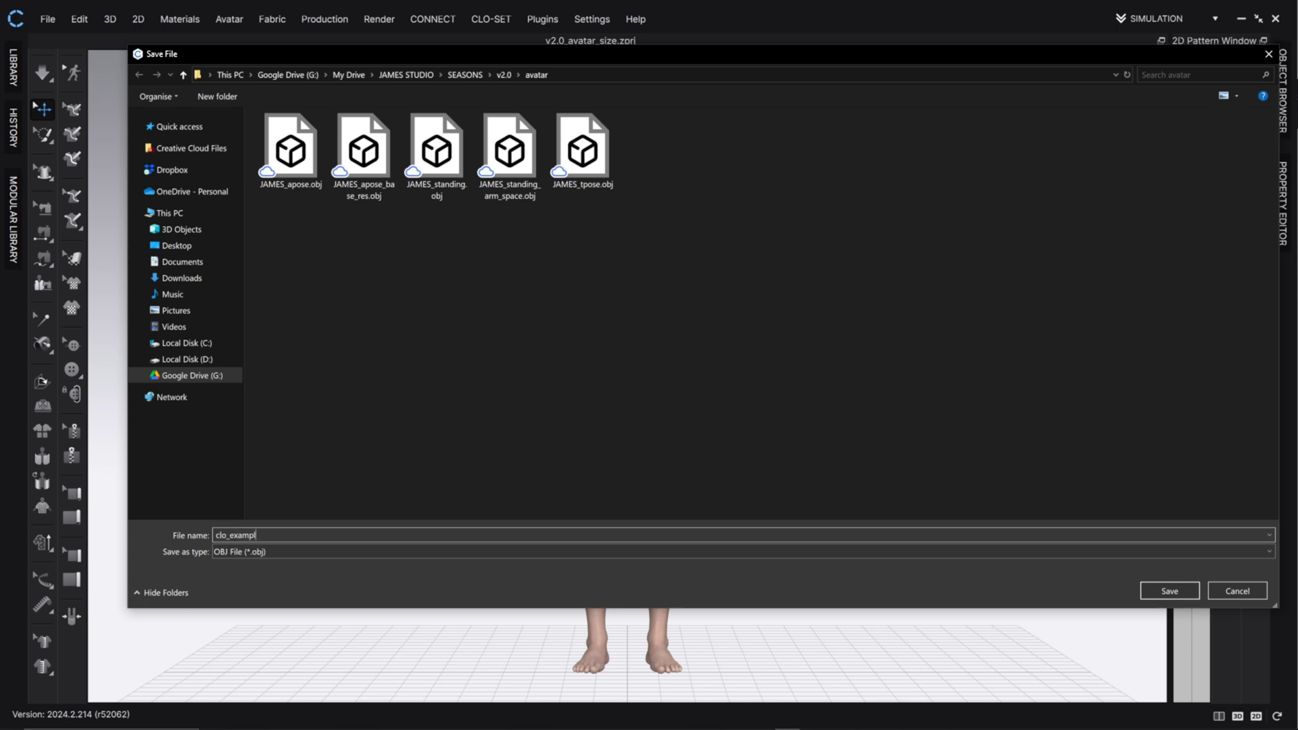
click(1173, 591)
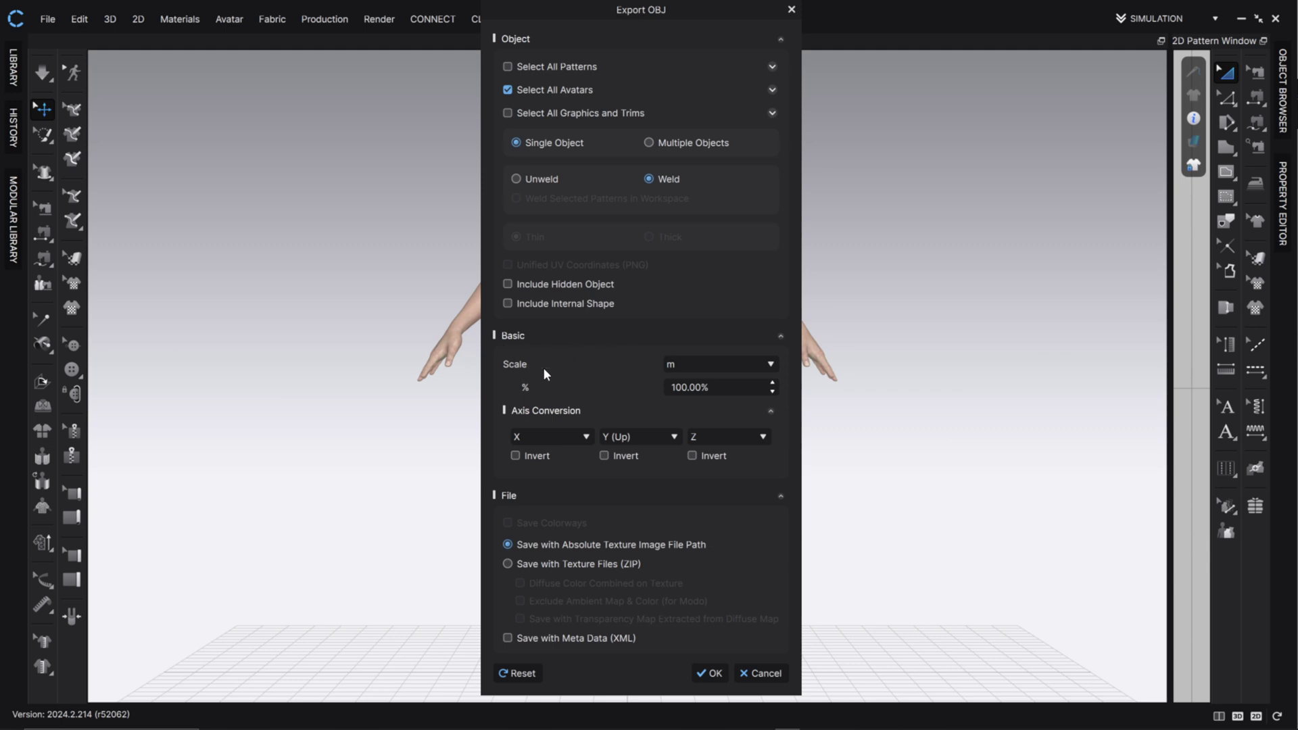
Step: Set the OBJ export scale to cm (DAZ Studio) and complete the export
click(689, 371)
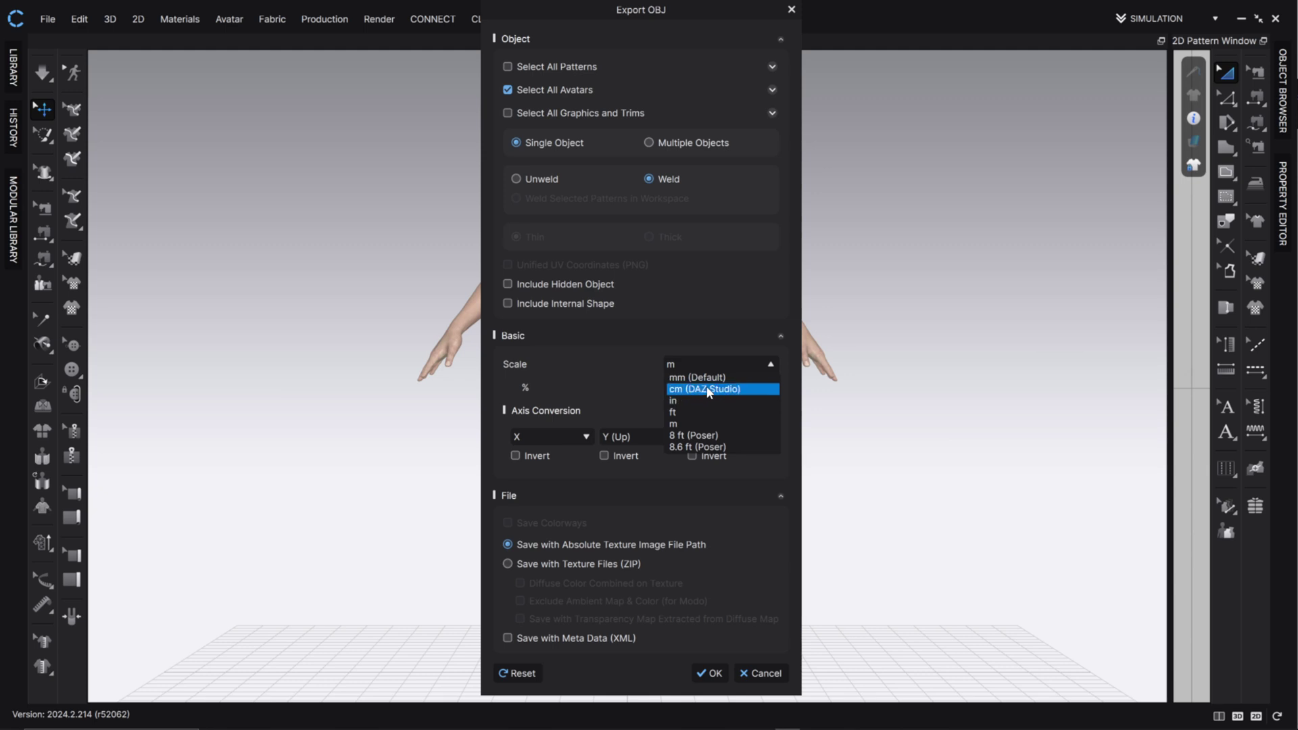
click(707, 391)
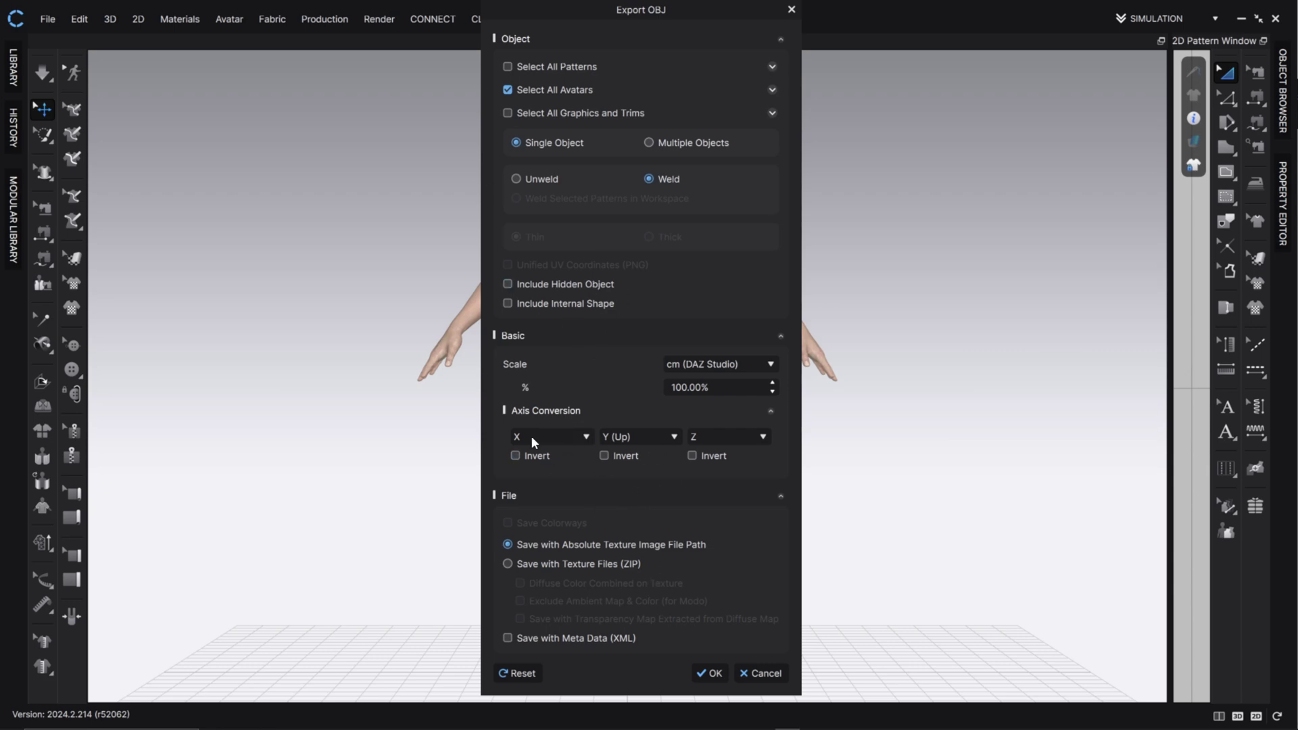
click(710, 674)
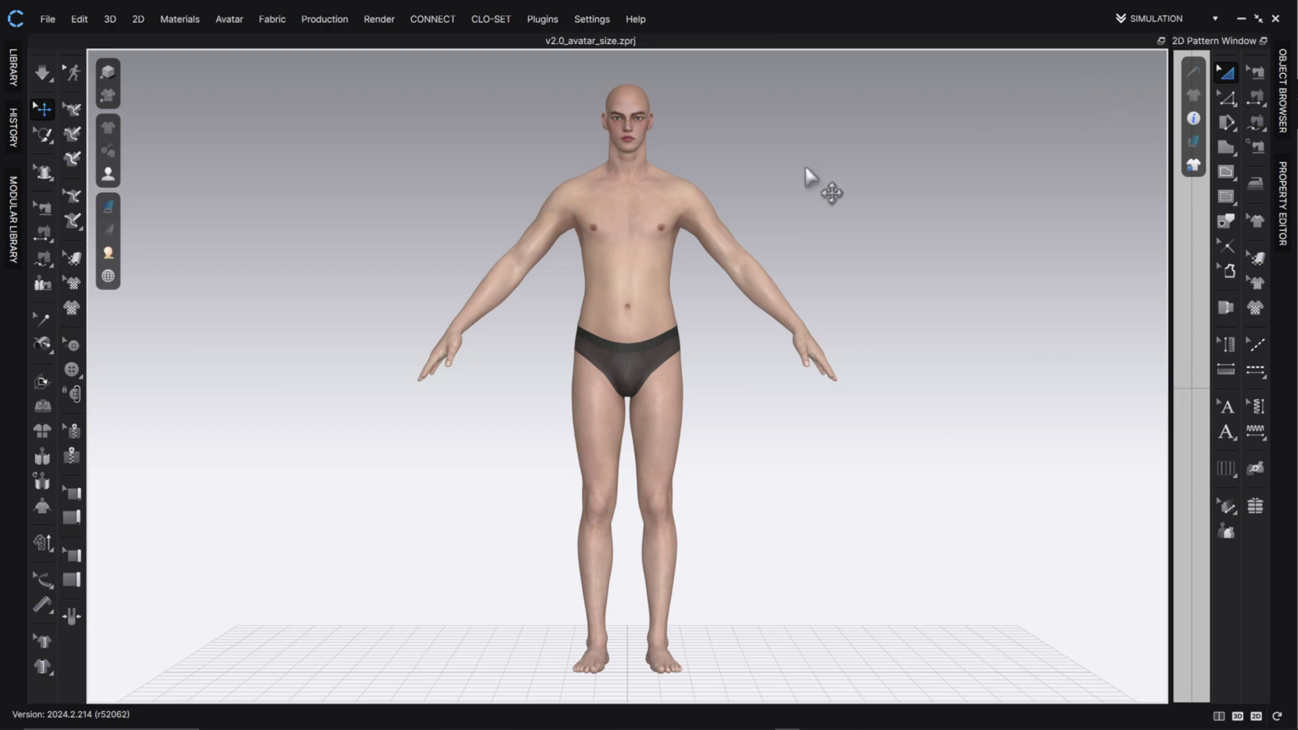
Step: Switch to DAZ Studio and choose clo_example.obj from the avatar folder for import
click(1244, 18)
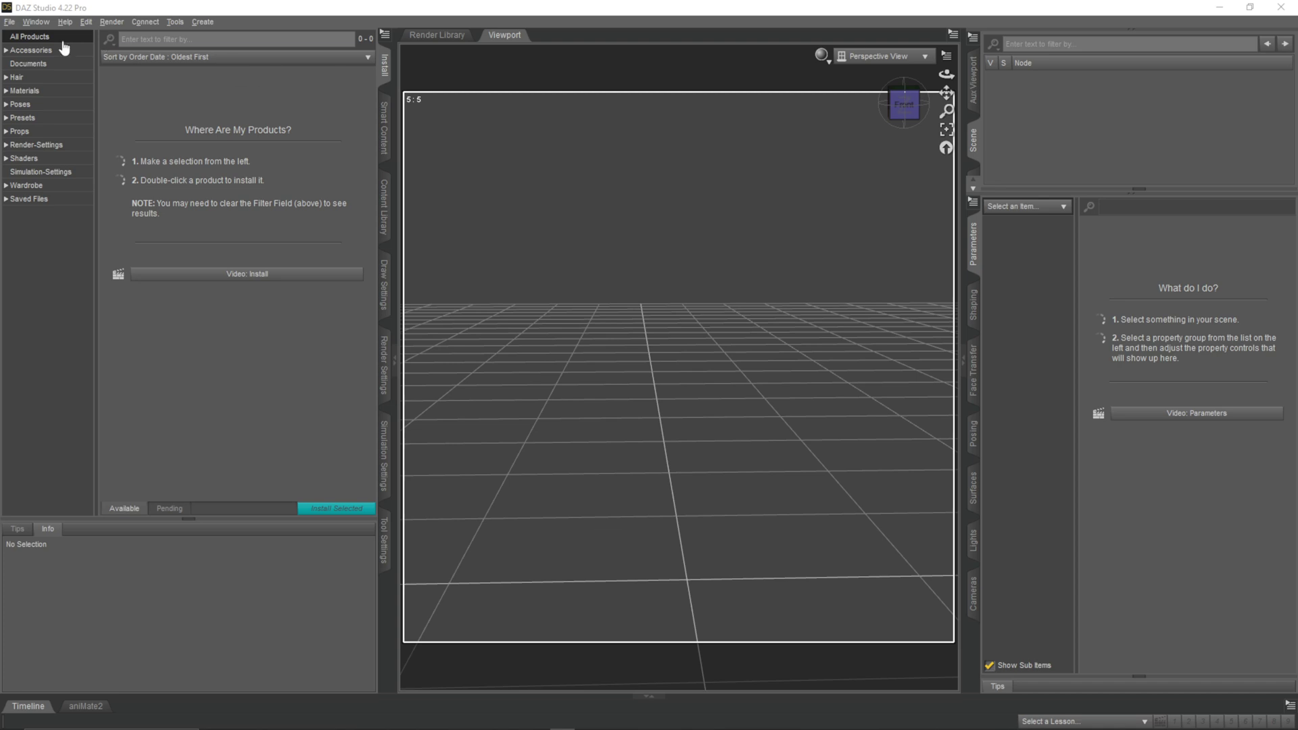
click(10, 22)
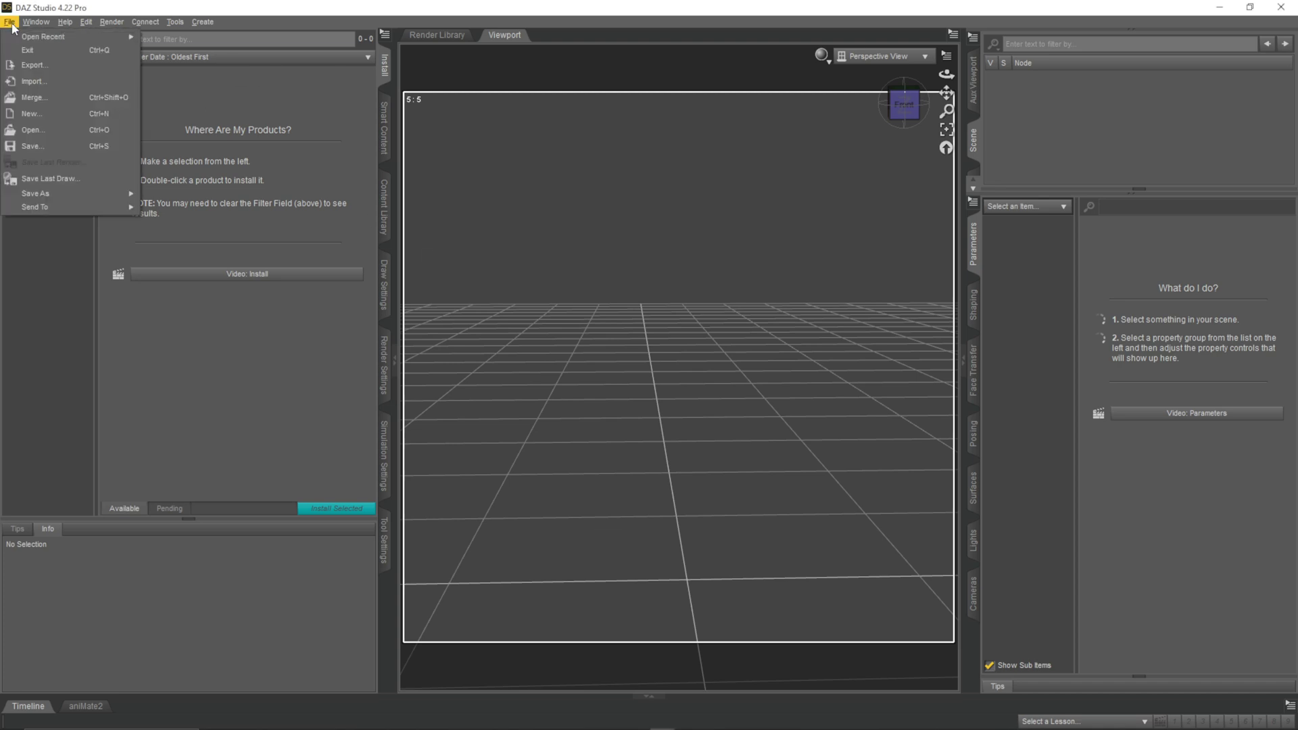
click(34, 81)
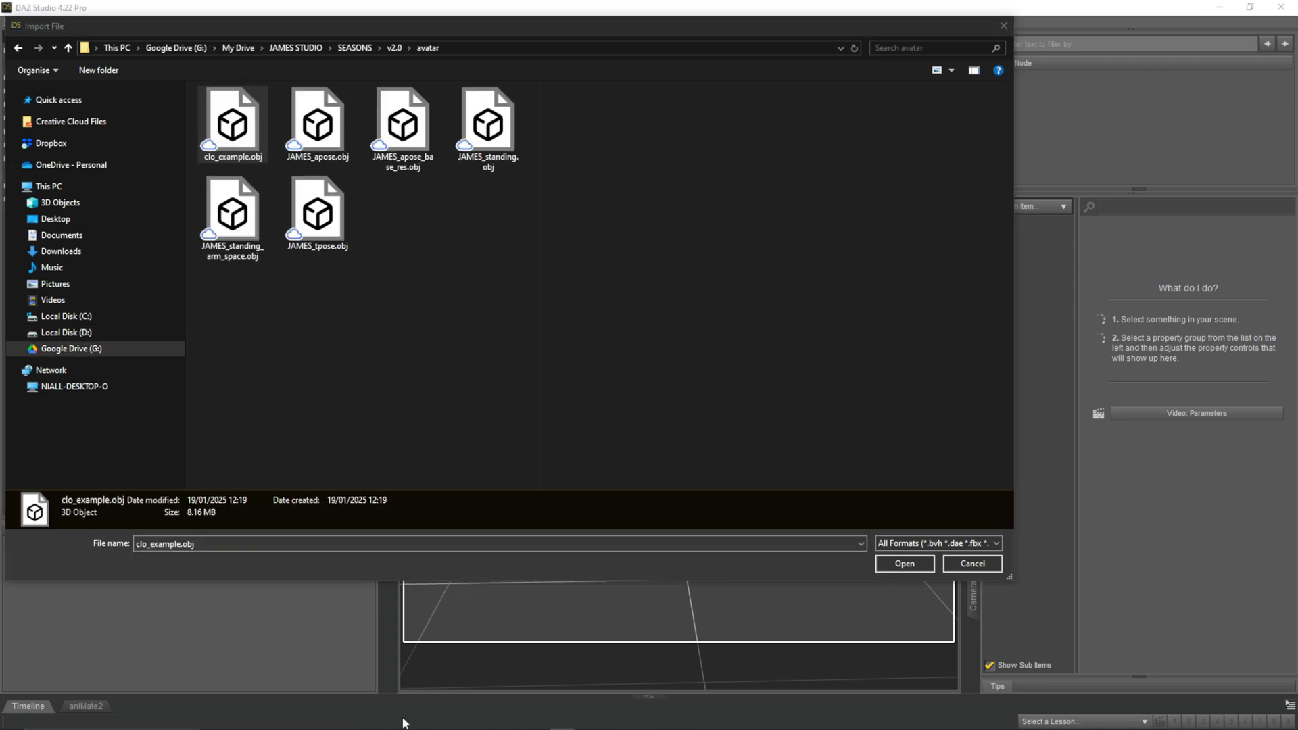
click(231, 117)
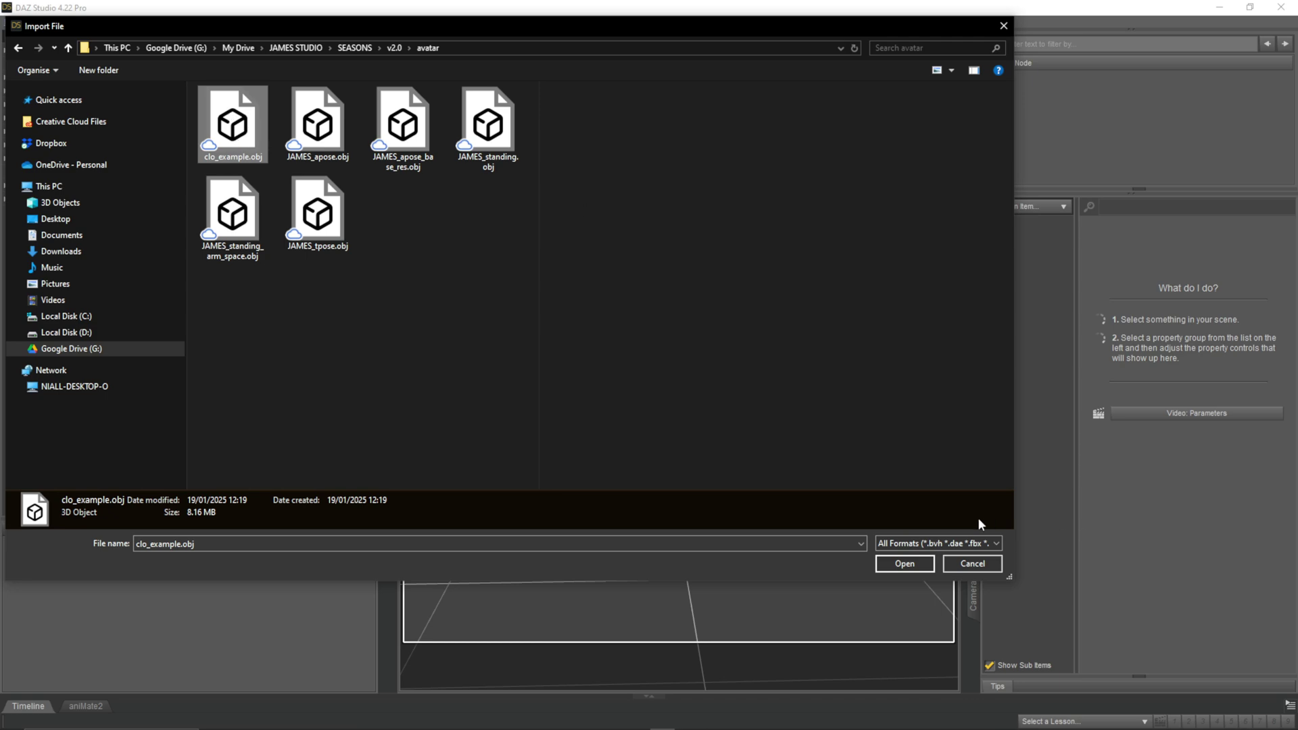
click(905, 564)
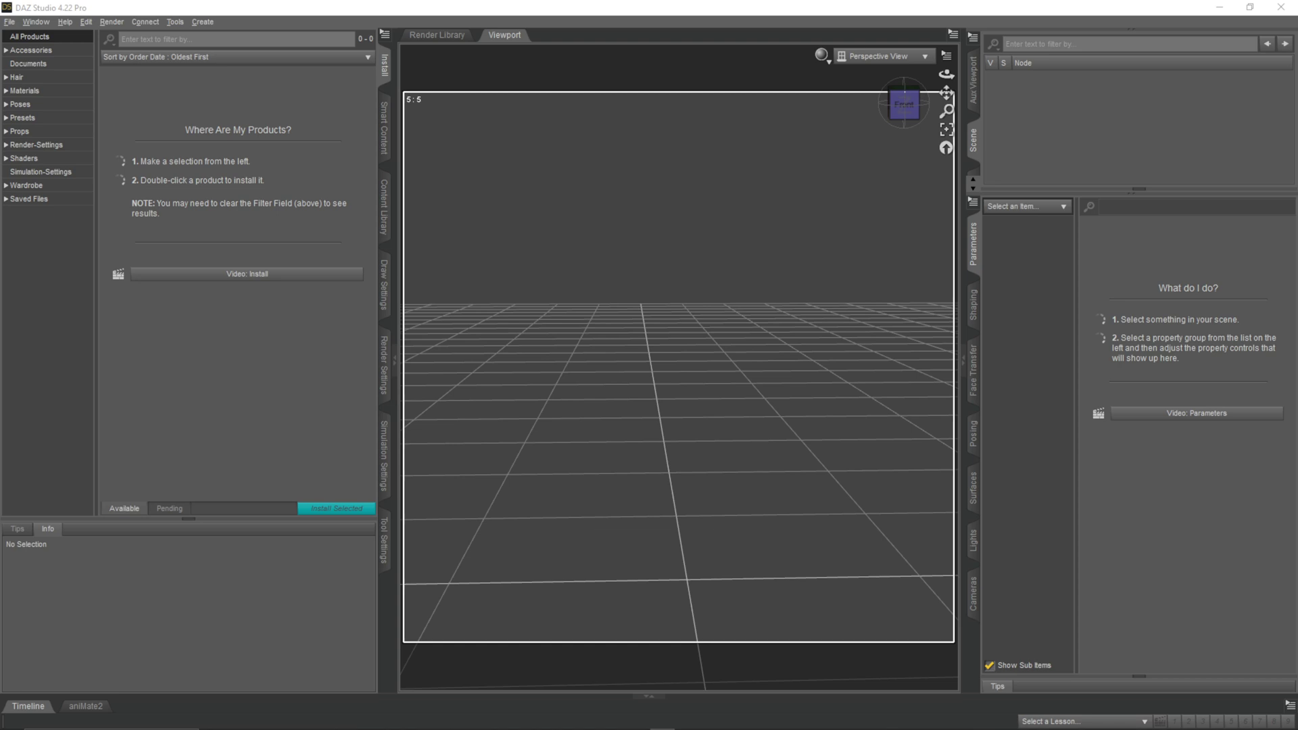
Step: Import the avatar OBJ using the DAZ Studio (1 unit = 1cm) conversion preset
drag(503, 150, 619, 201)
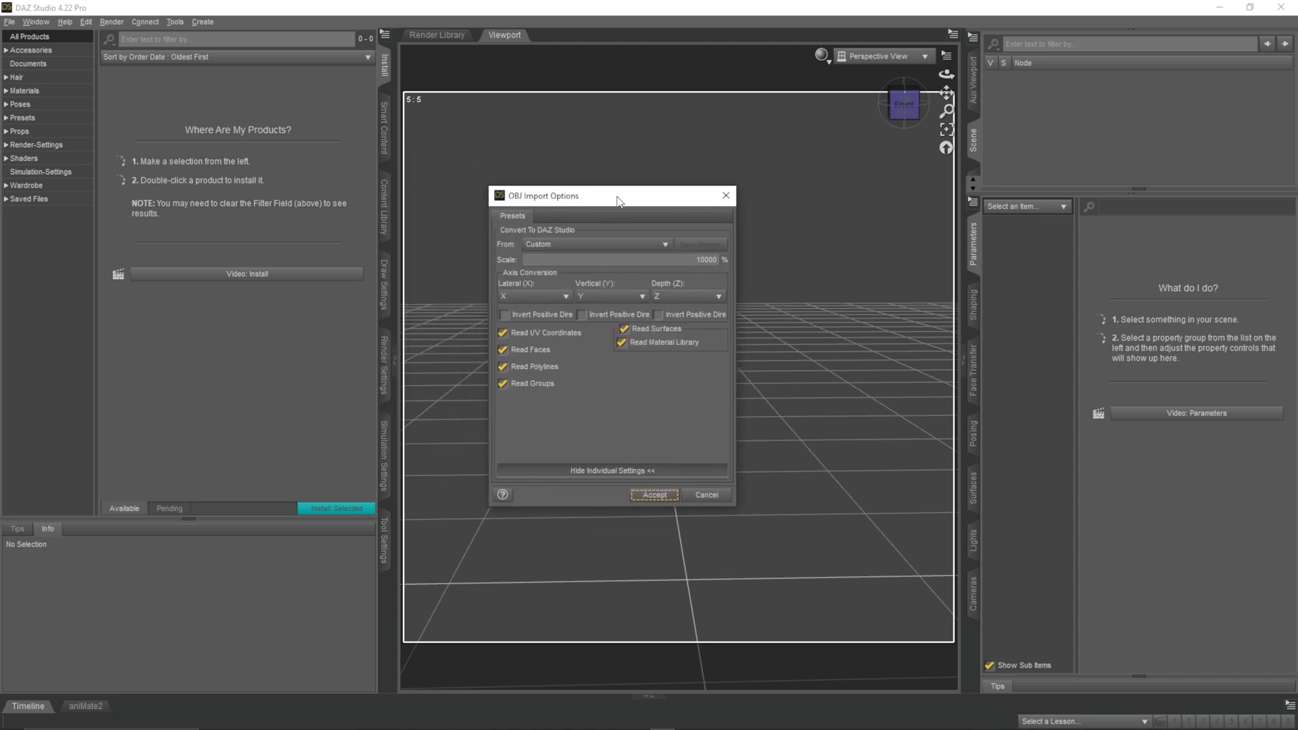
click(617, 250)
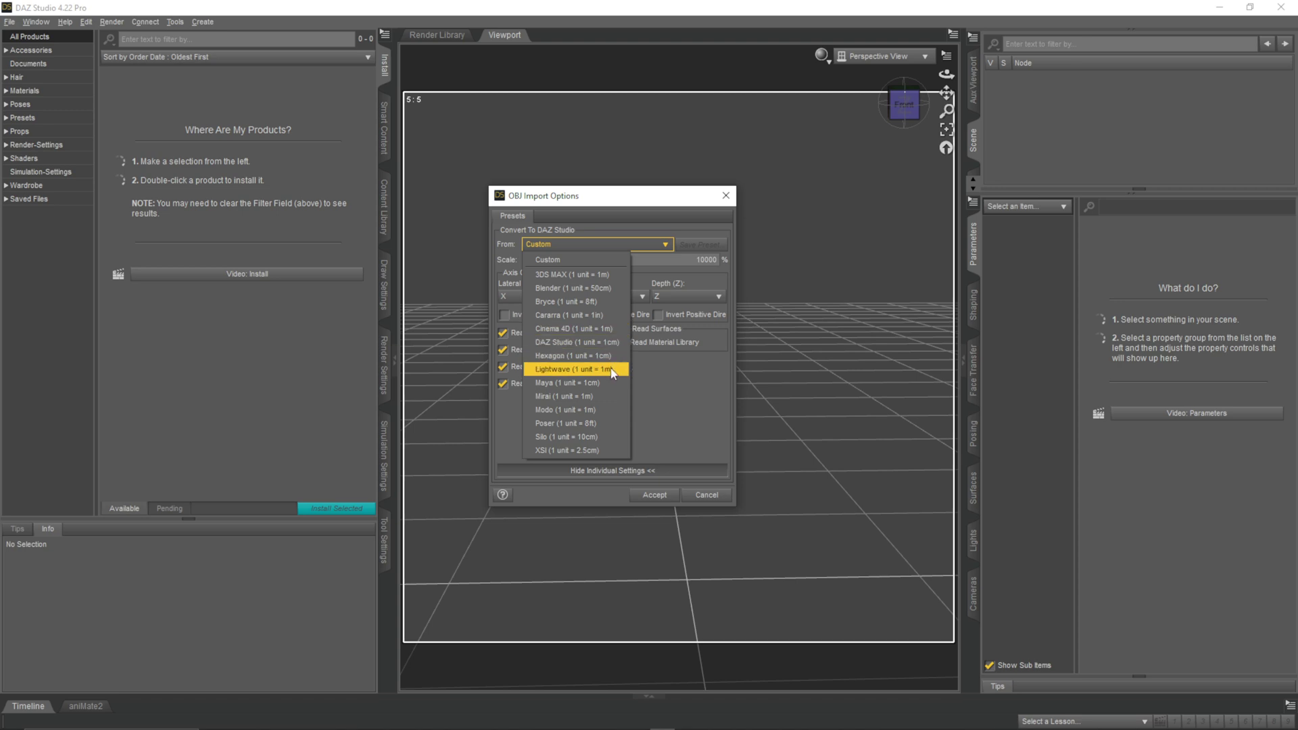
click(615, 342)
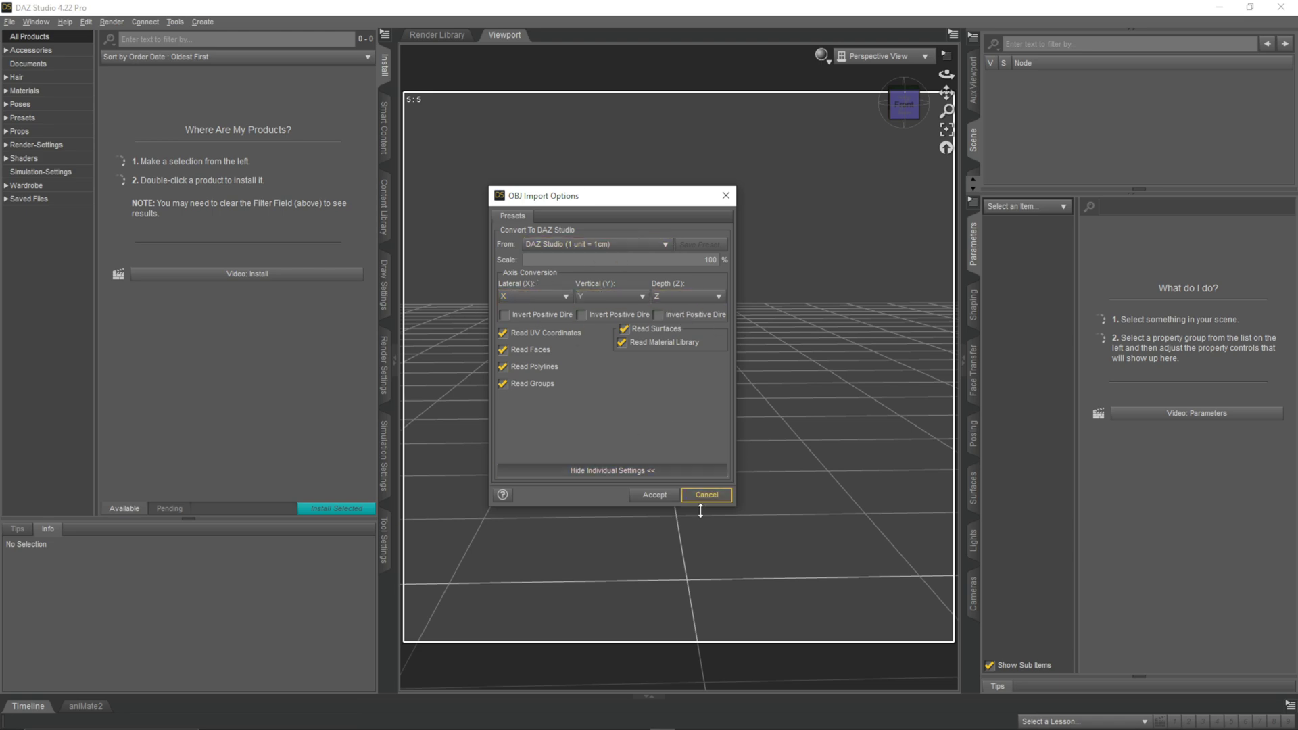
click(655, 495)
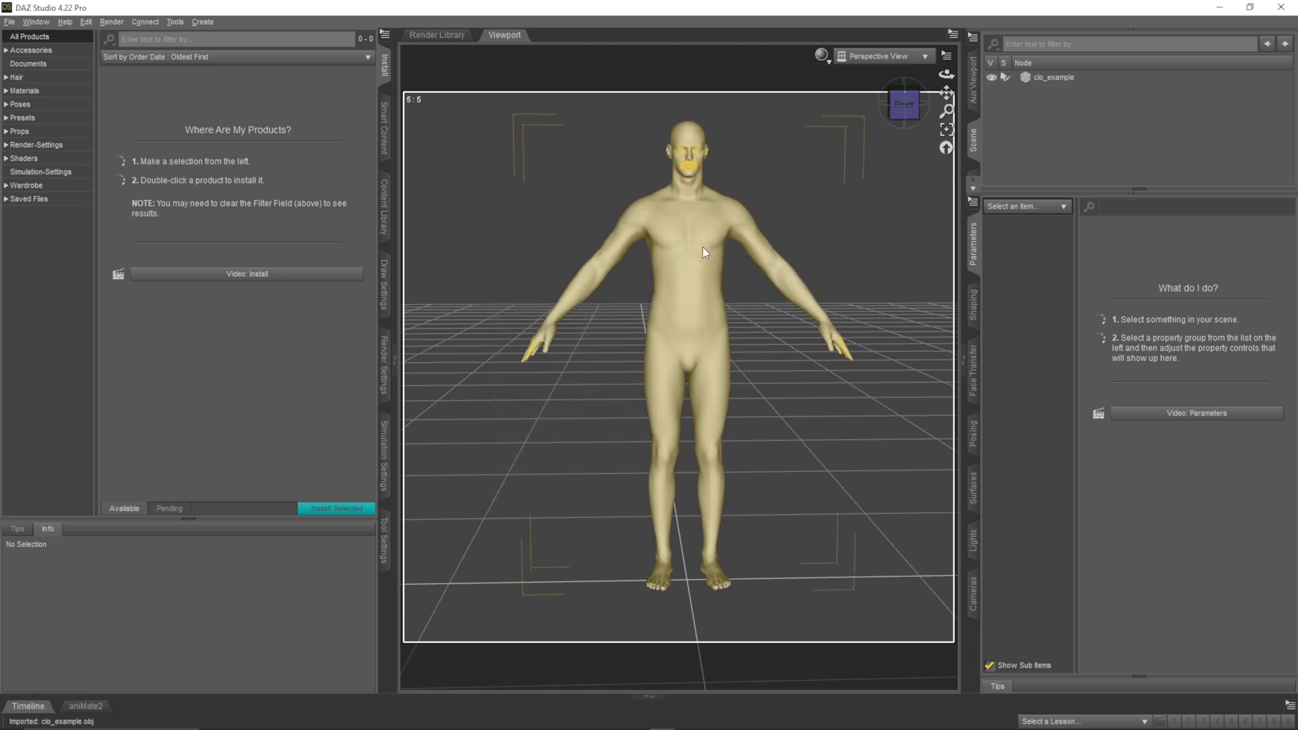
Step: Show the Figures category of the Smart Content products
mouse_move(914, 110)
mouse_down()
mouse_move(804, 111)
mouse_move(1068, 113)
mouse_move(1017, 129)
mouse_move(897, 120)
mouse_move(952, 107)
mouse_move(894, 111)
mouse_up()
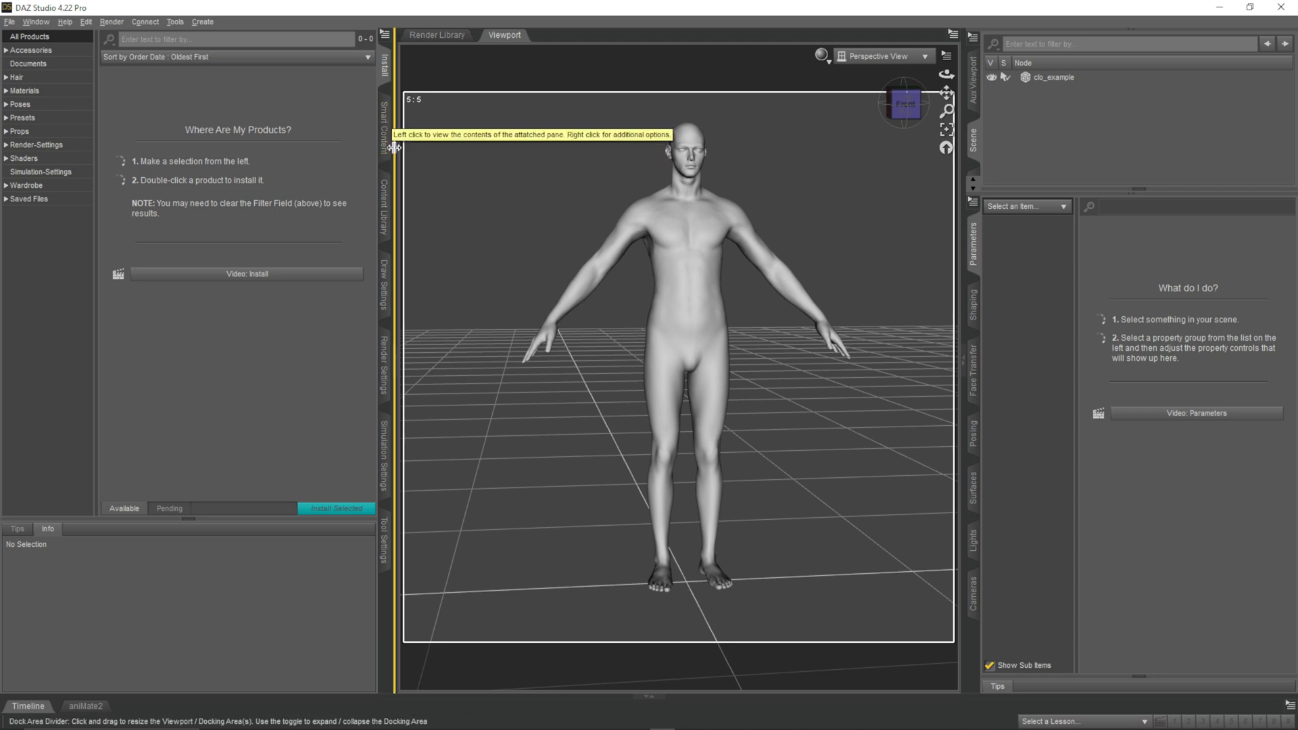
click(390, 205)
click(384, 129)
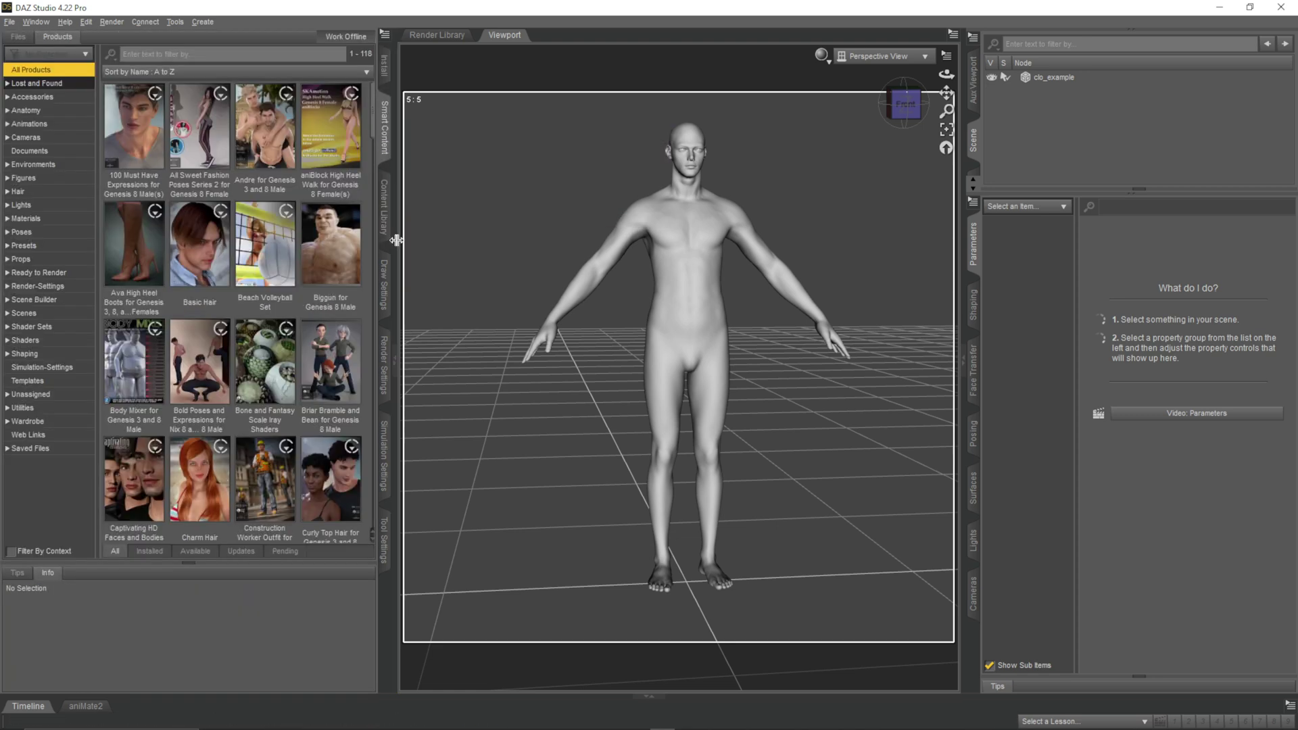
click(33, 178)
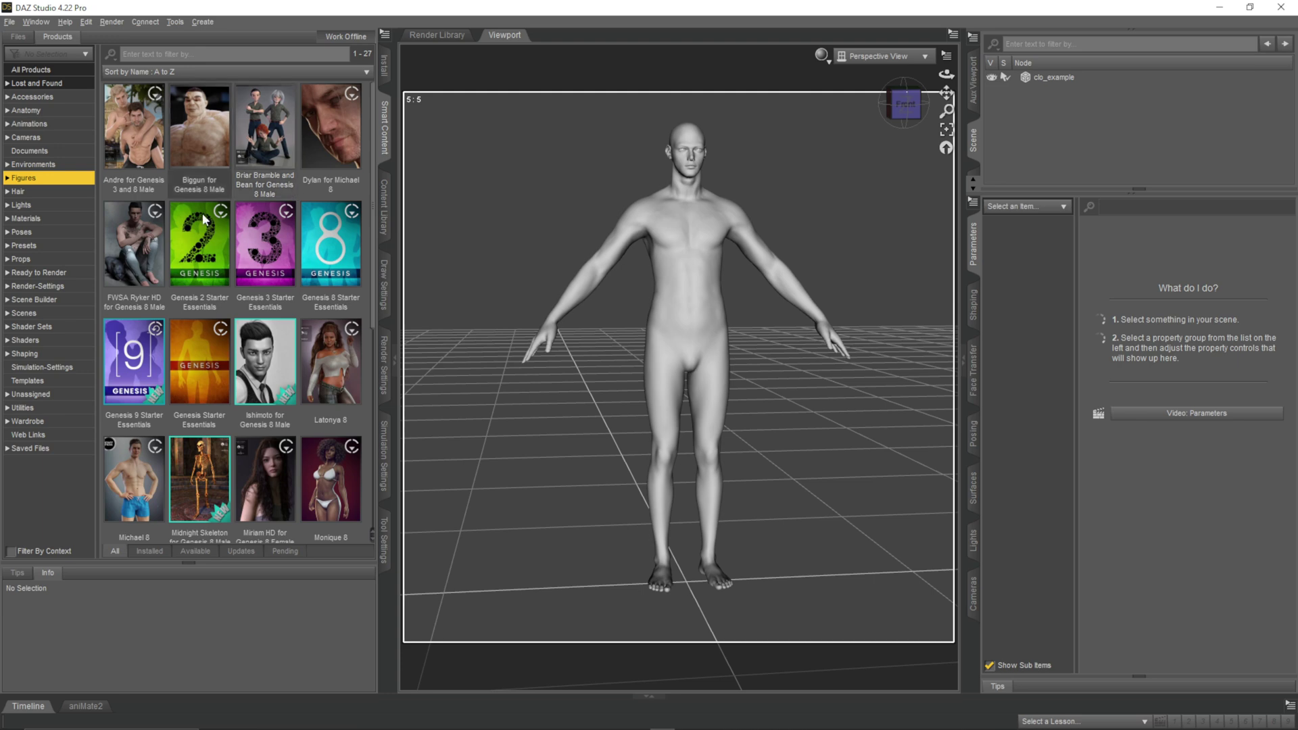
Step: Browse the figure products, look at the actors in Genesis 8 Starter Essentials, and return to the product list
scroll(234, 196, down, 5)
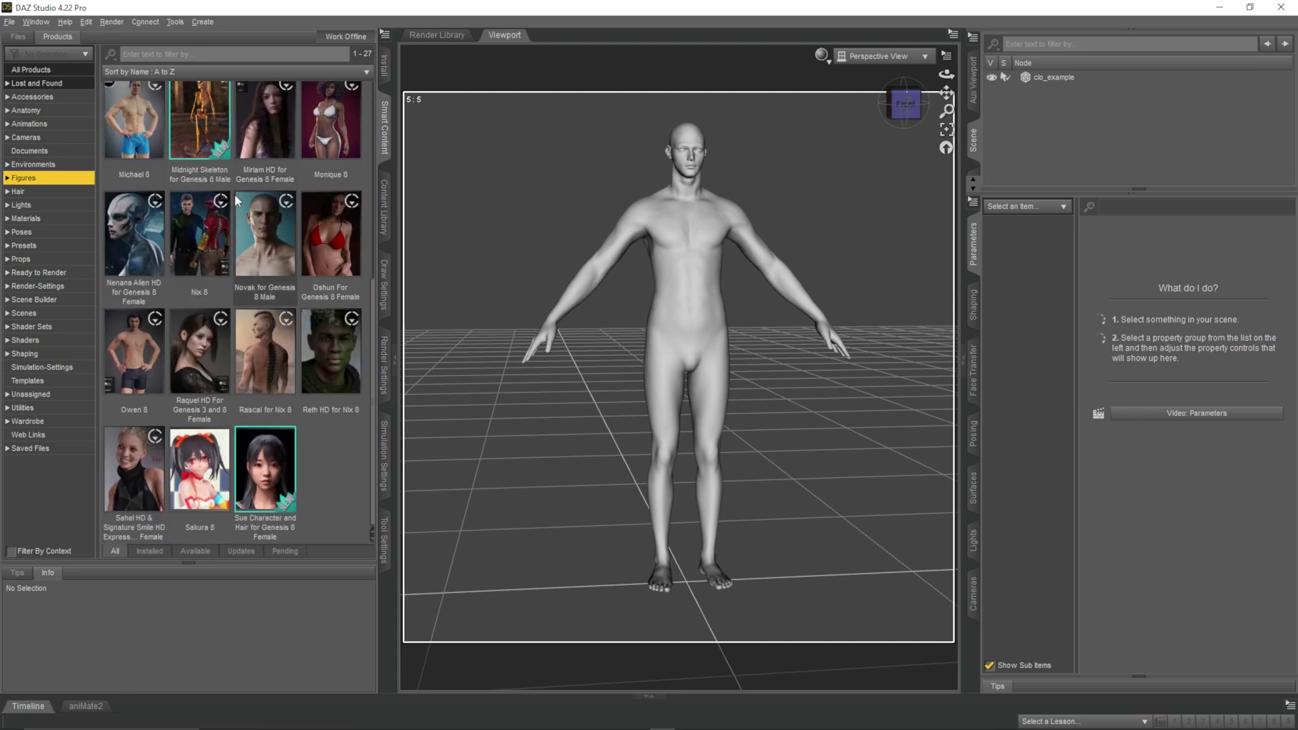
scroll(238, 245, up, 5)
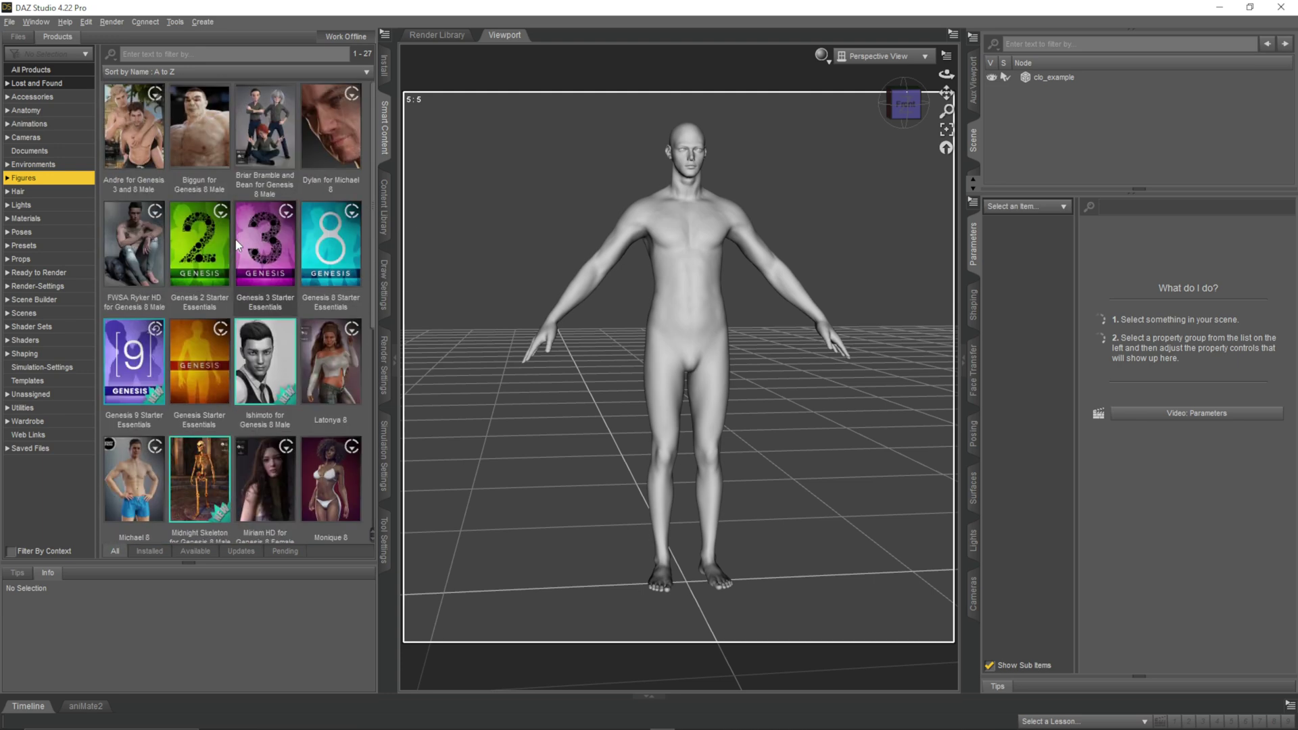
double_click(325, 241)
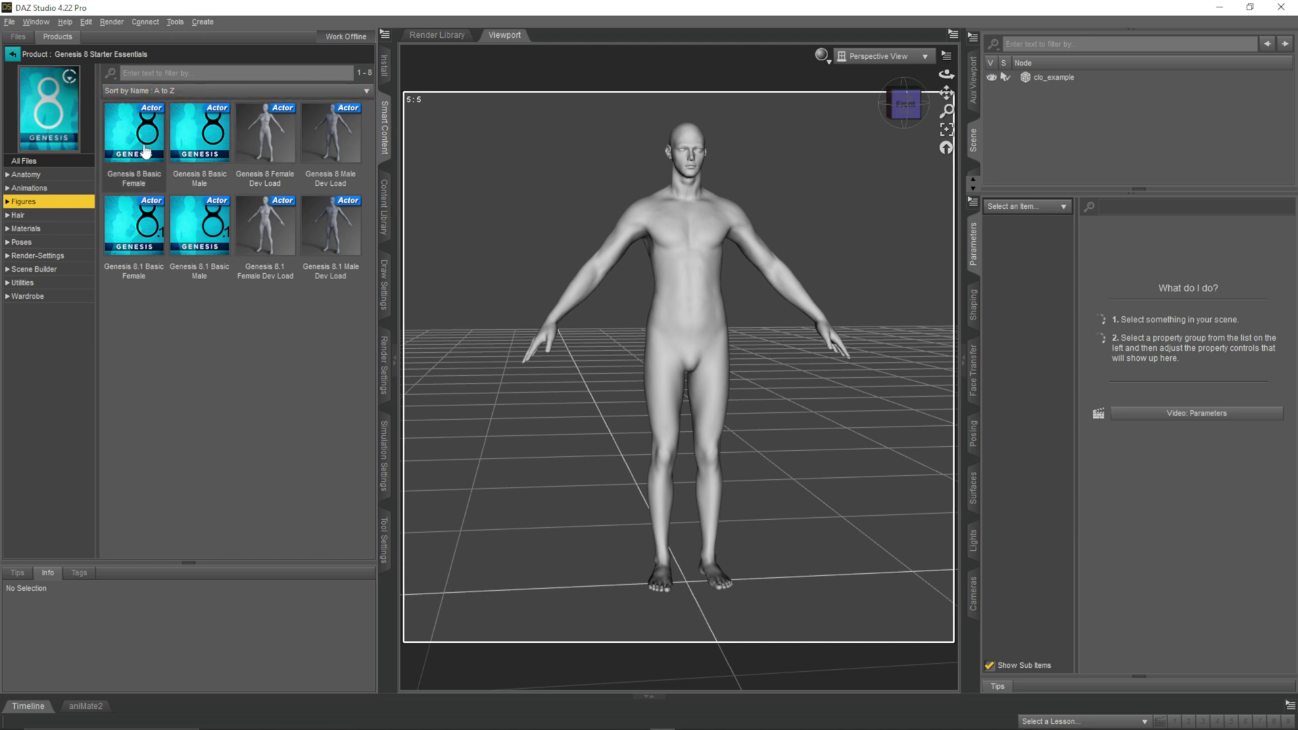
click(12, 53)
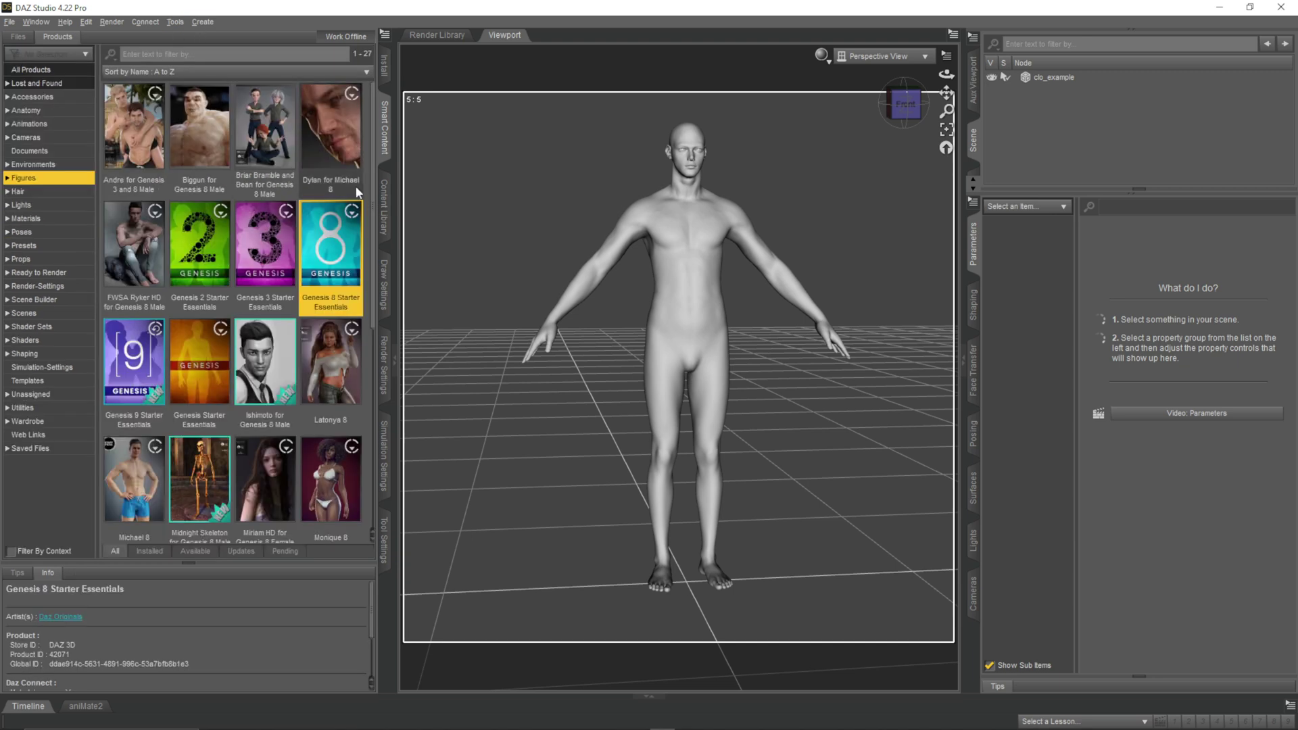
Step: Find the Owen 8 product among the figures and load its actor into the scene with the imported avatar
scroll(247, 173, down, 5)
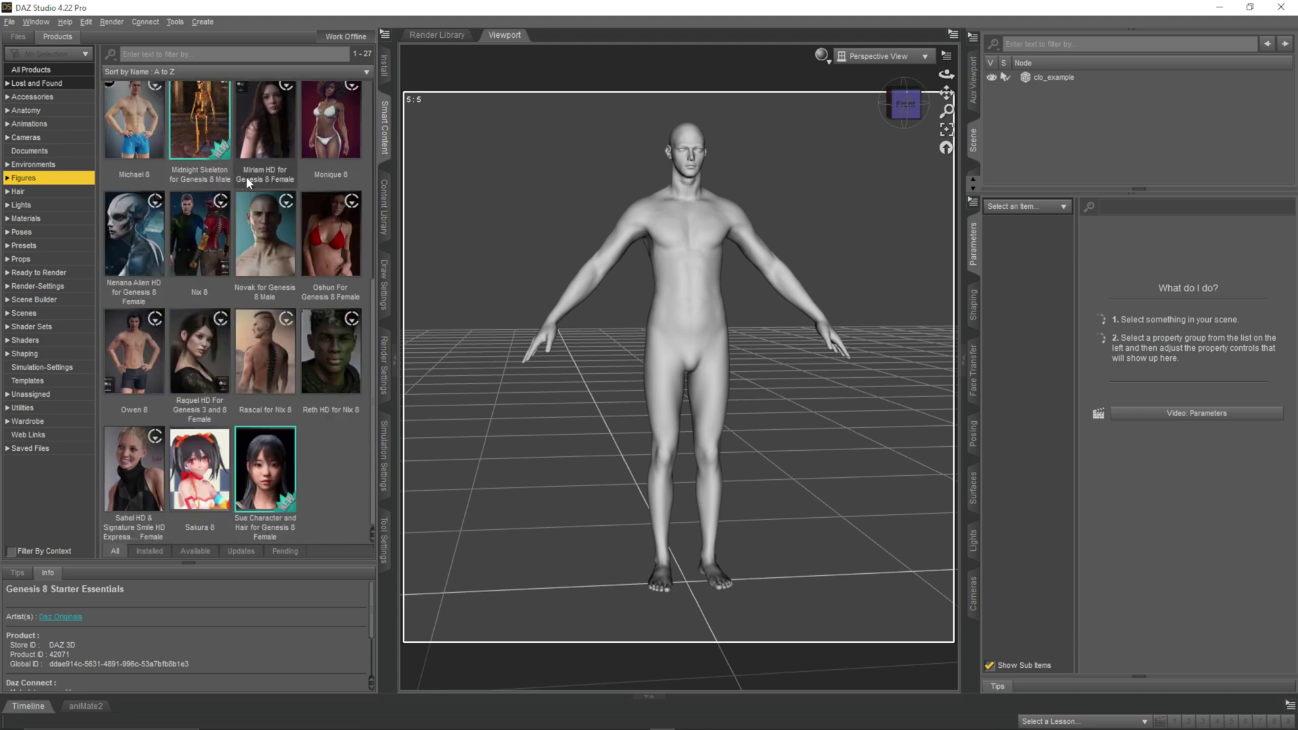
click(147, 359)
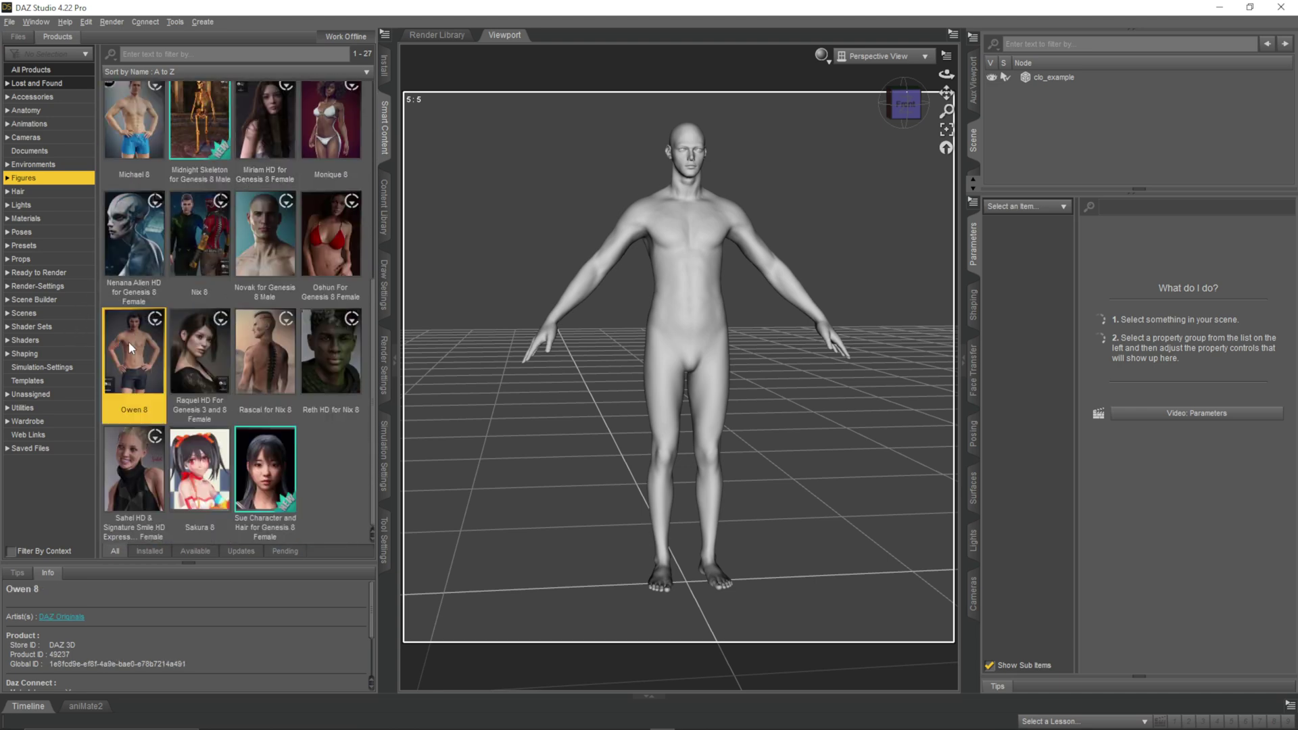
double_click(132, 349)
click(137, 138)
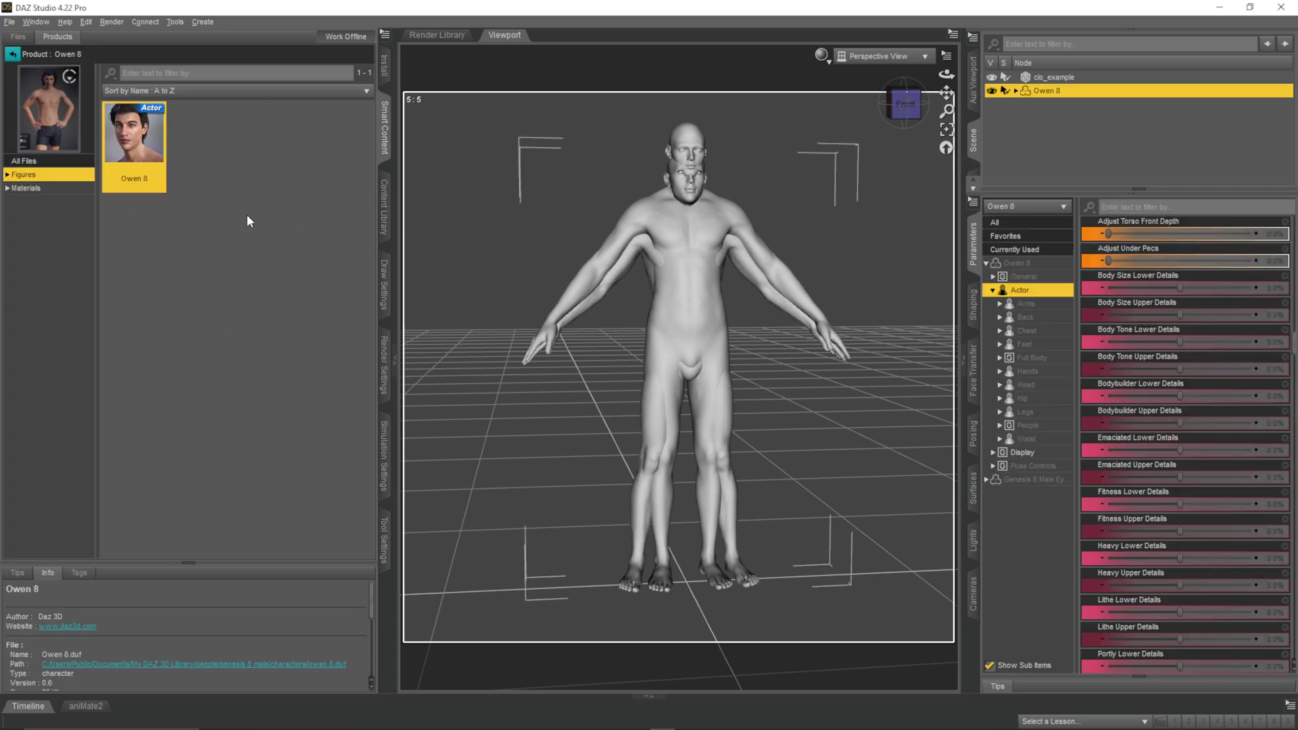
mouse_move(904, 115)
mouse_down()
mouse_move(878, 126)
mouse_move(908, 127)
mouse_up()
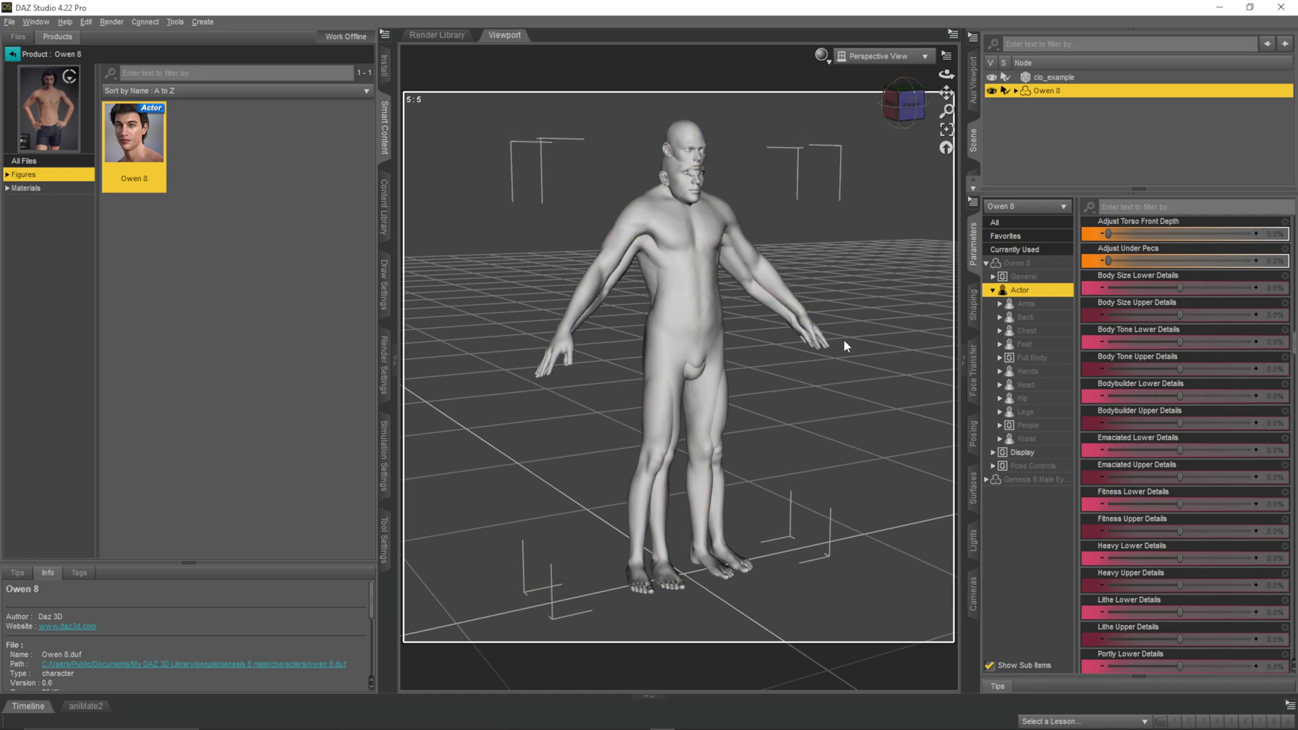
drag(906, 106, 878, 111)
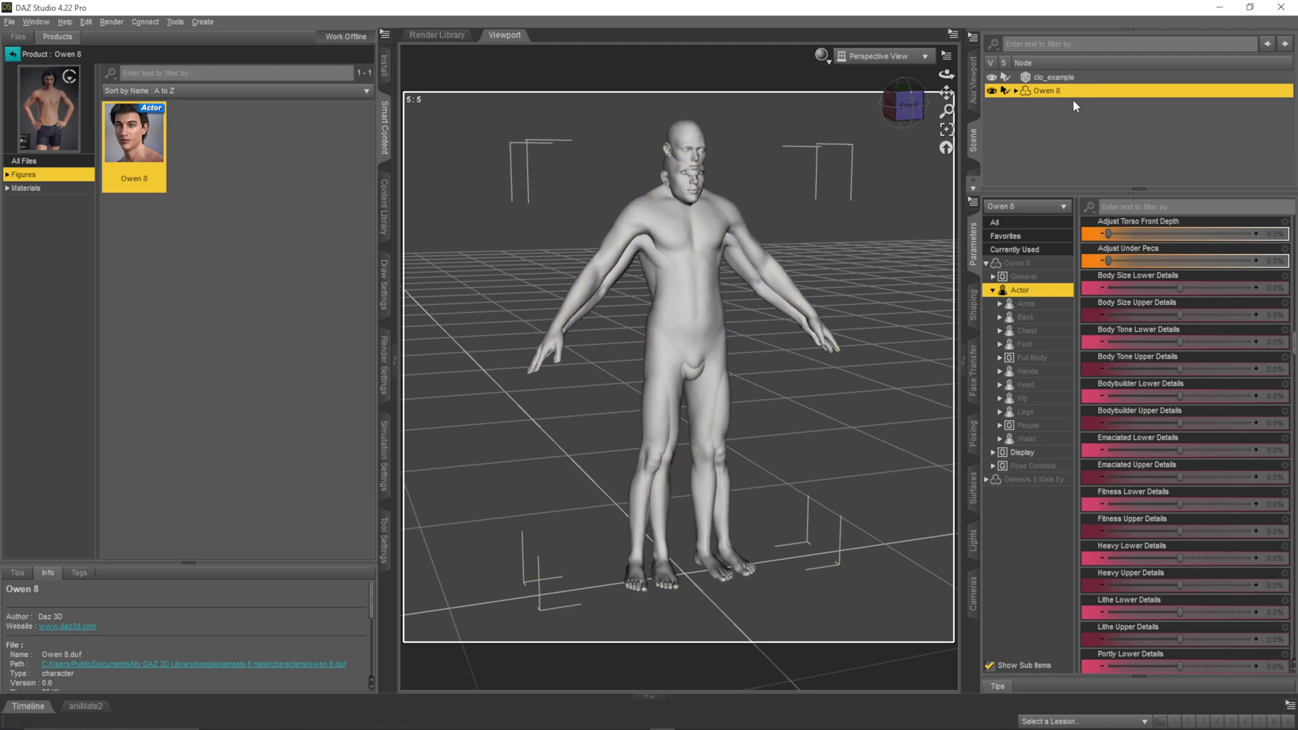
Step: Set the base color of all clo_example surfaces to red so it stands out from the Owen 8 figure
click(1064, 78)
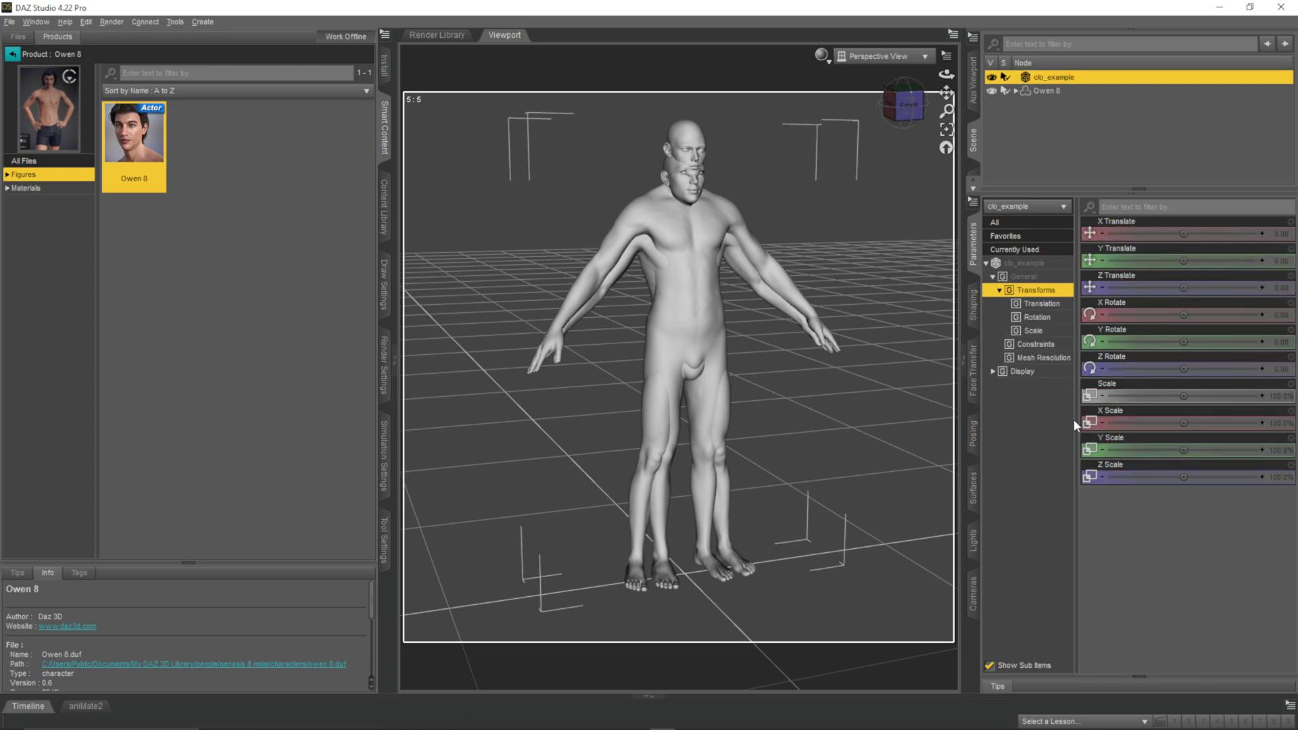
click(974, 488)
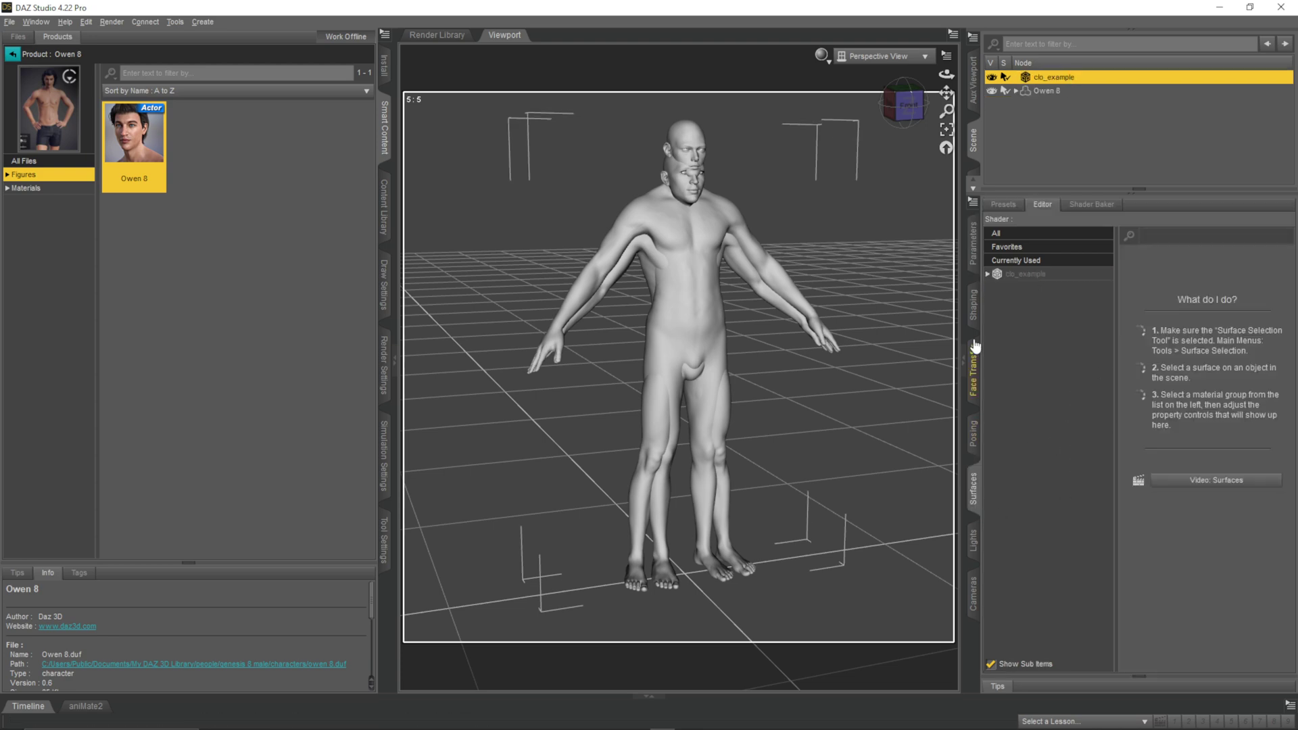
click(1028, 274)
scroll(1192, 353, down, 2)
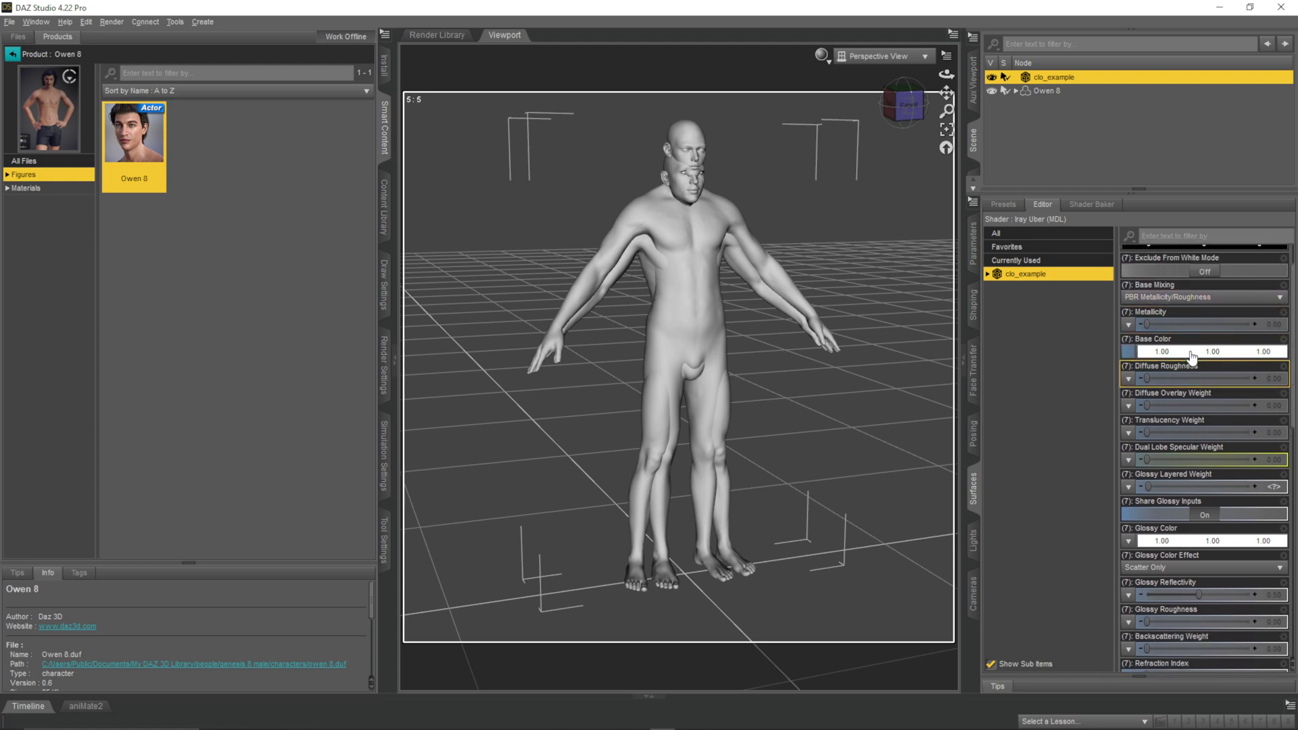
scroll(1191, 356, up, 2)
click(1191, 398)
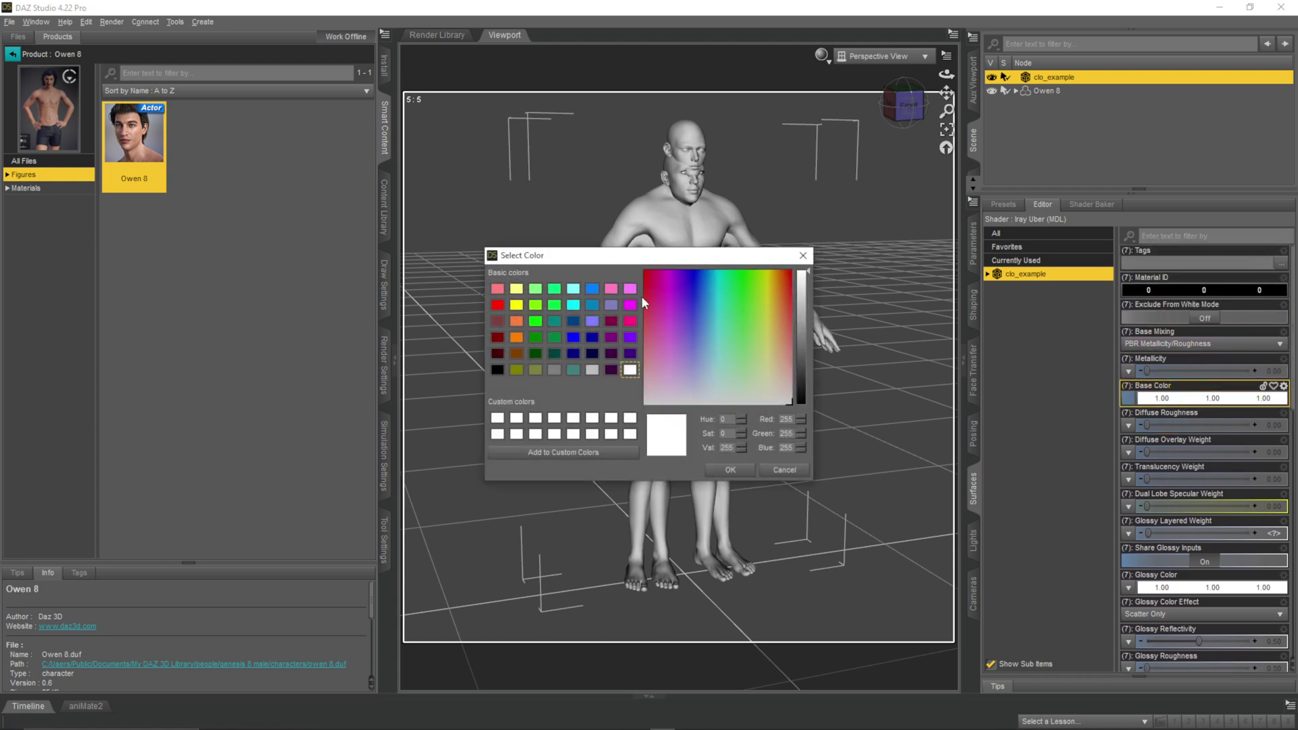
click(789, 274)
click(730, 470)
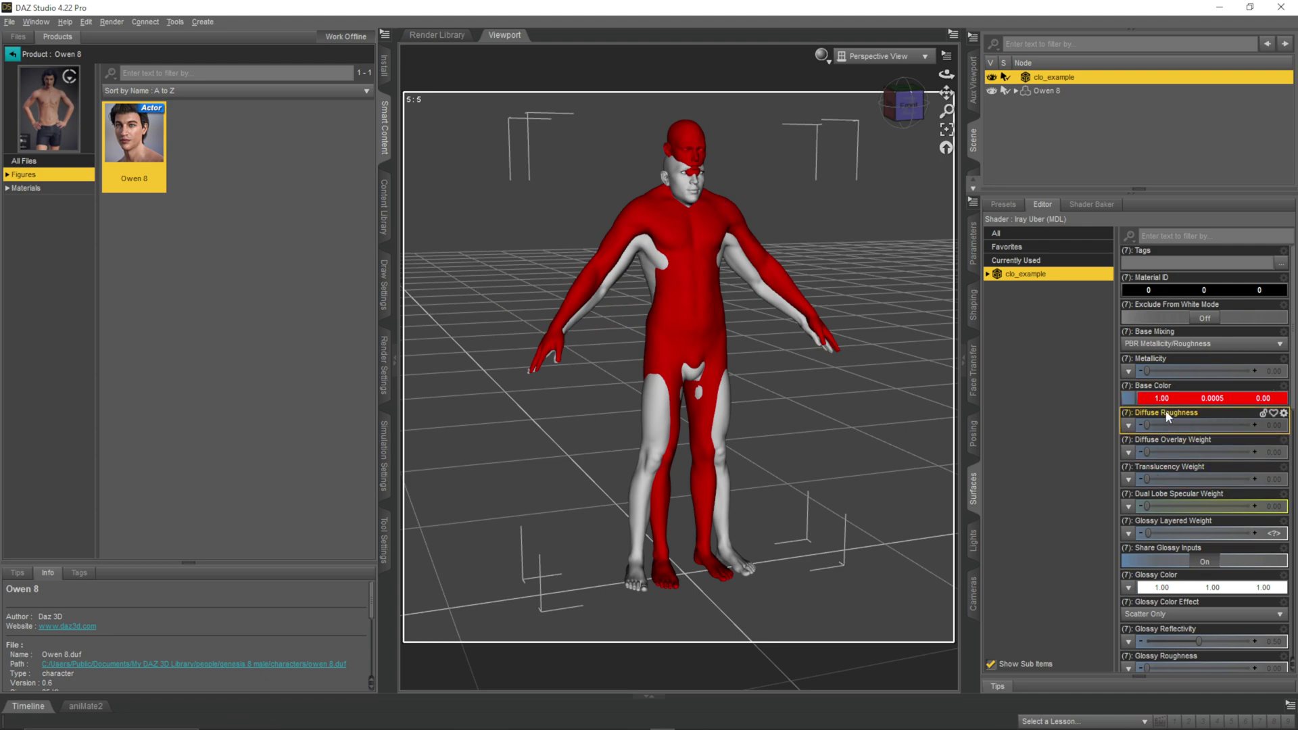
Step: Lower the cutout opacity of the clo_example surfaces to 0.38 and turn the view toward the front
scroll(1183, 409, down, 6)
scroll(1183, 400, down, 13)
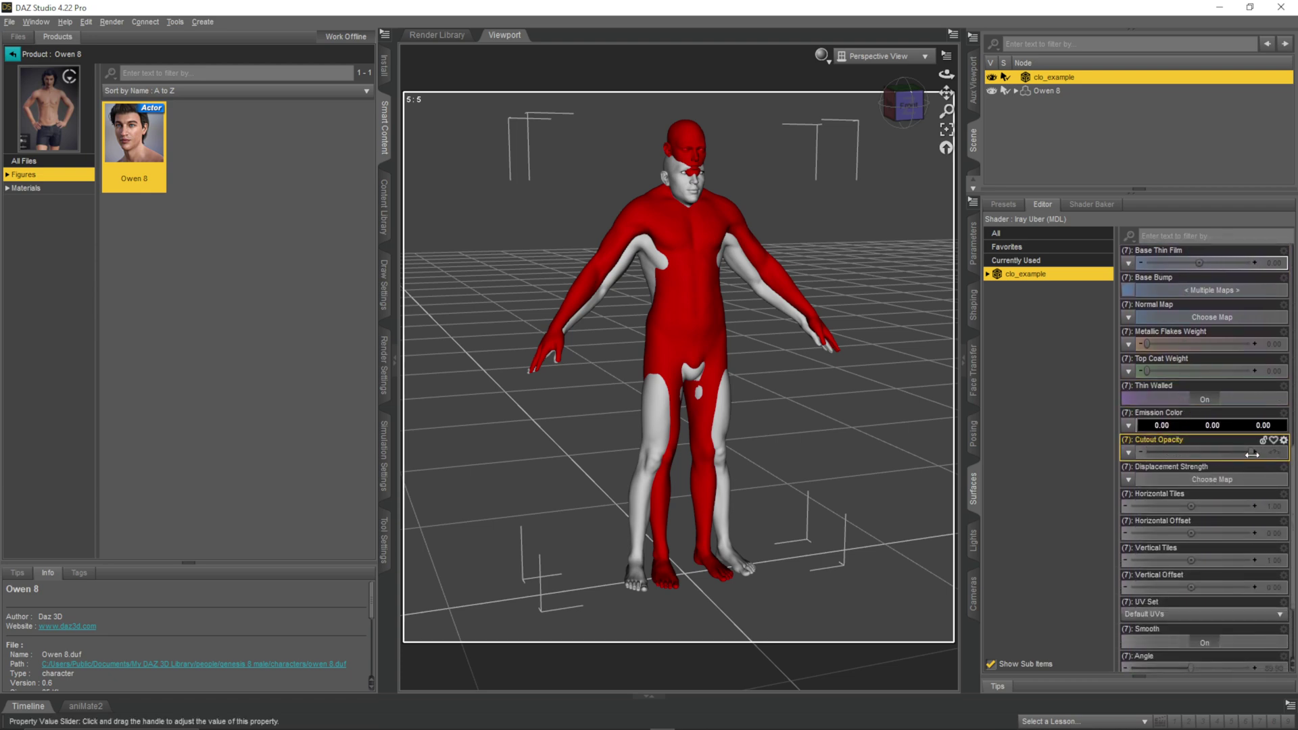
drag(1246, 453, 1180, 451)
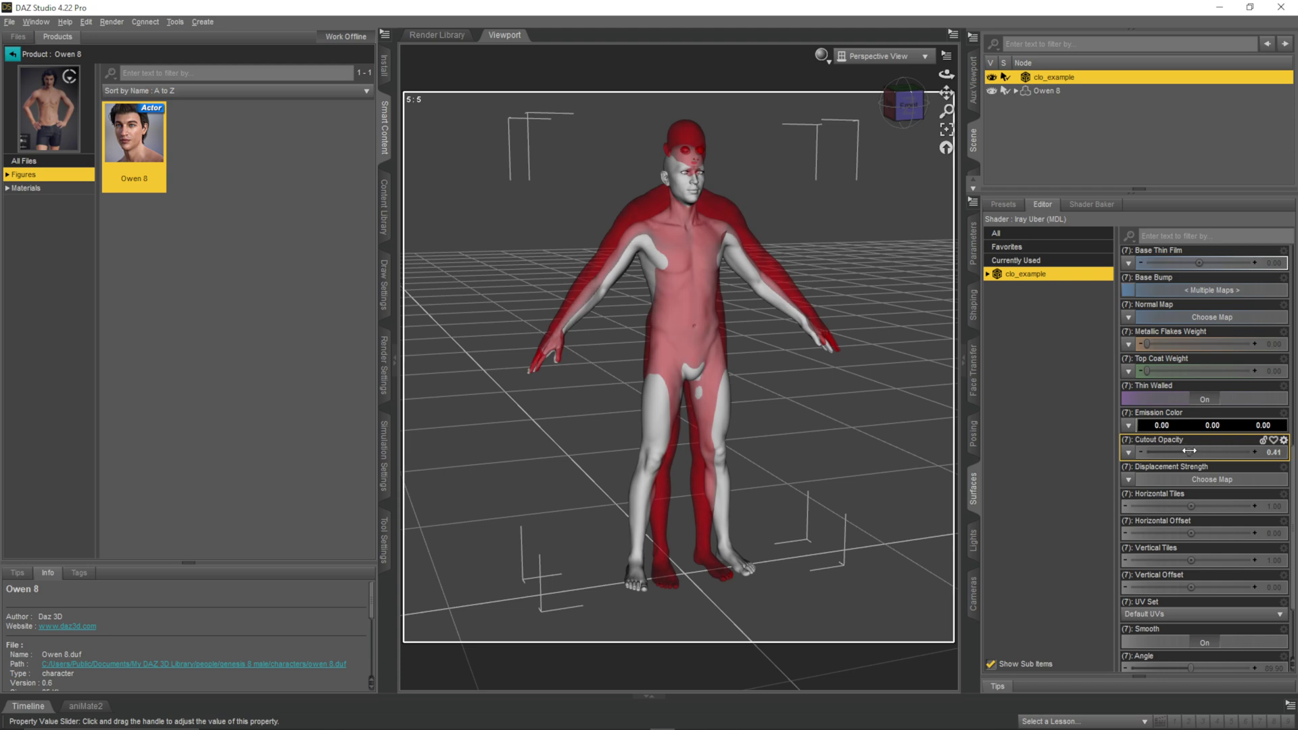
mouse_move(1187, 451)
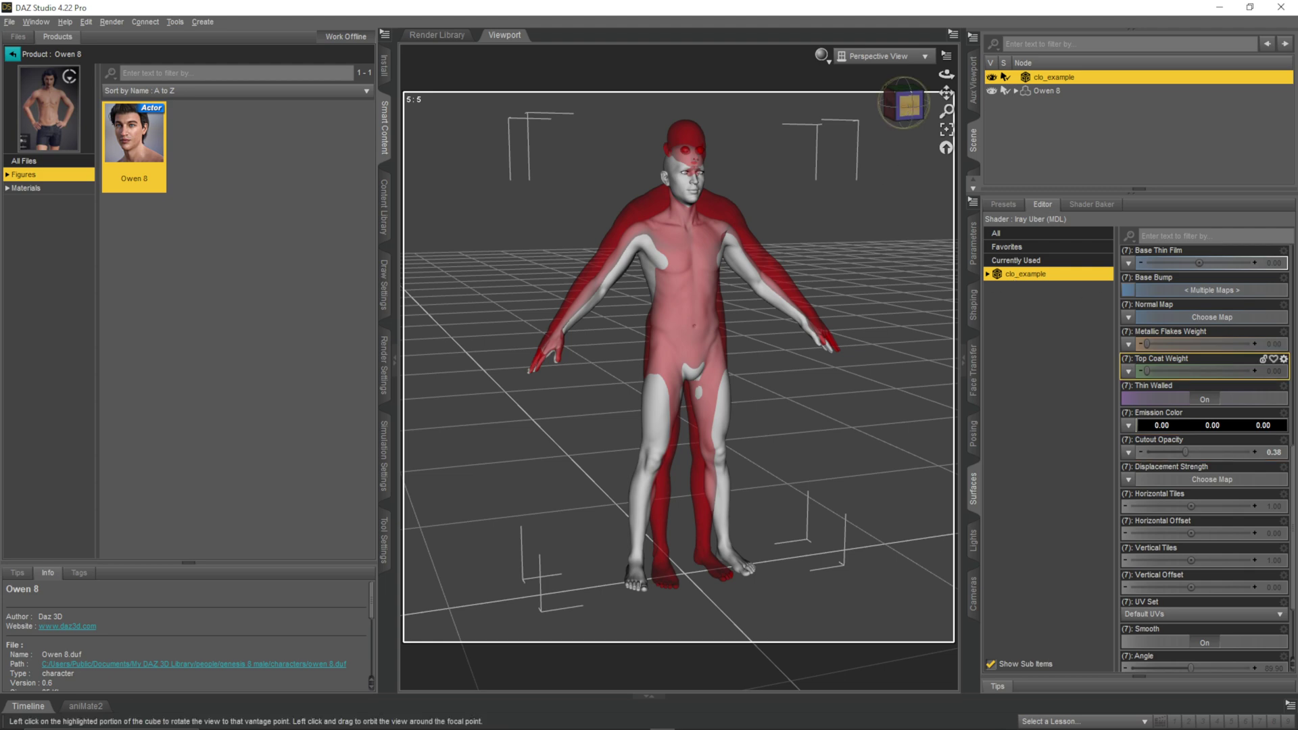
click(908, 108)
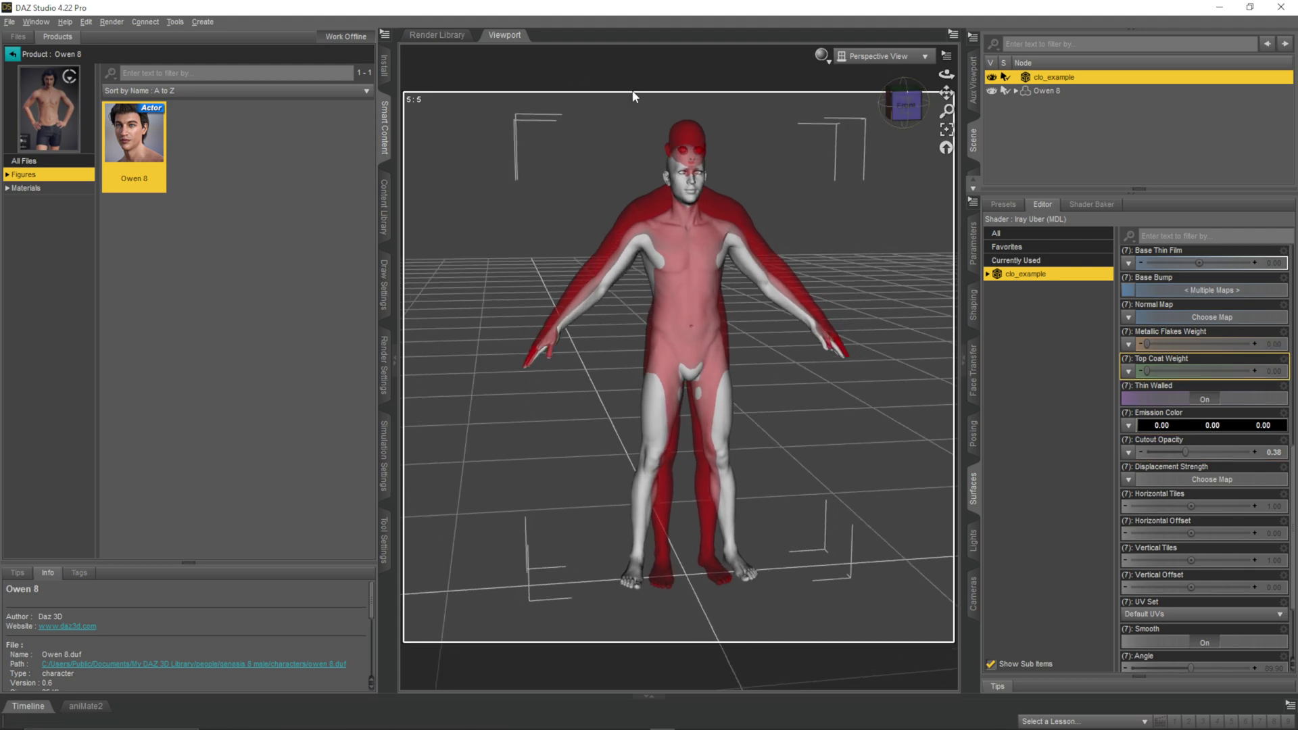
Step: Look through the shaping morphs of Owen 8 for the actor, full body, head, ears, arms and chest
click(1045, 90)
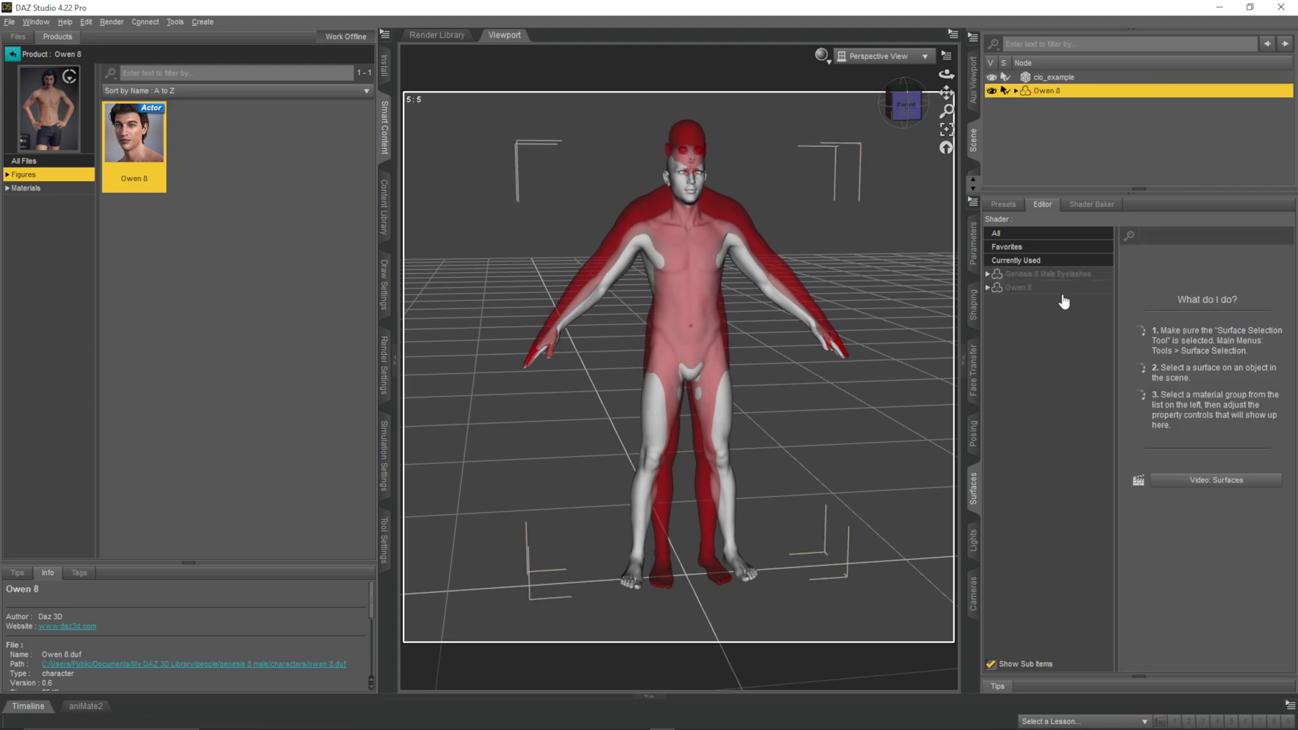
click(974, 304)
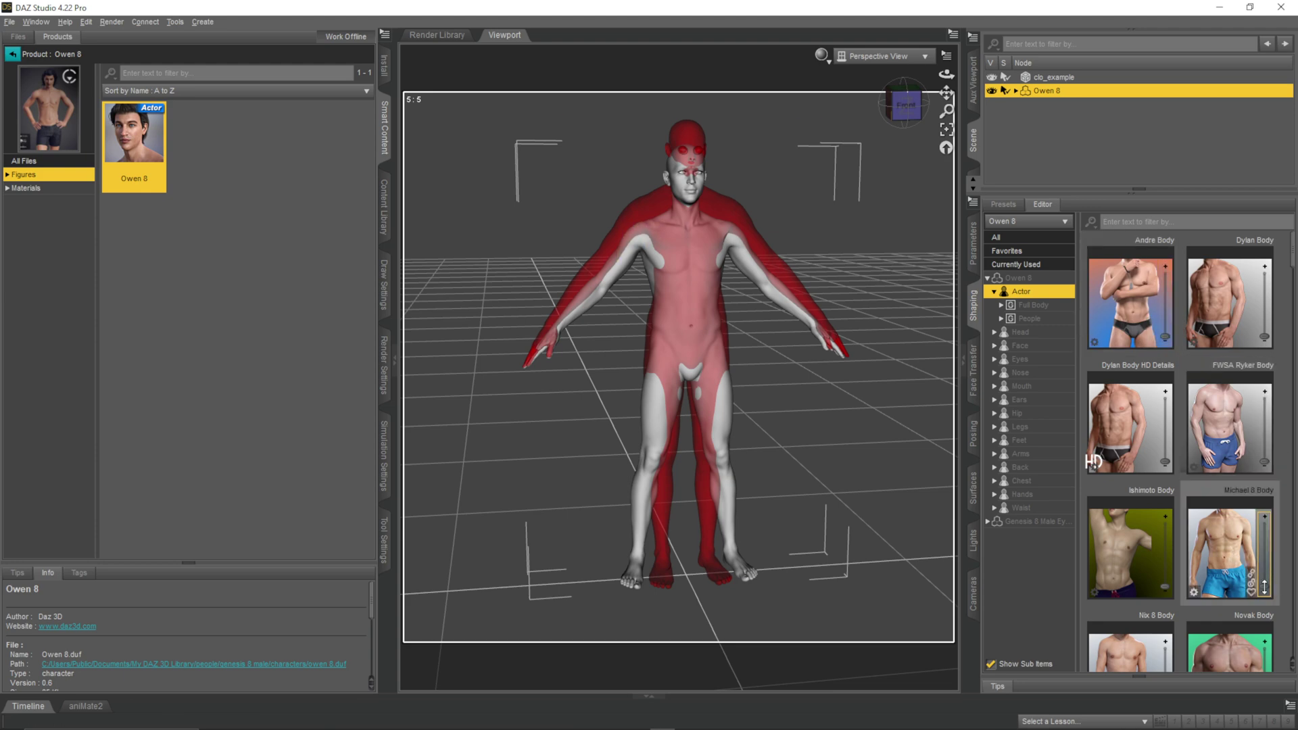
drag(1264, 586, 1247, 635)
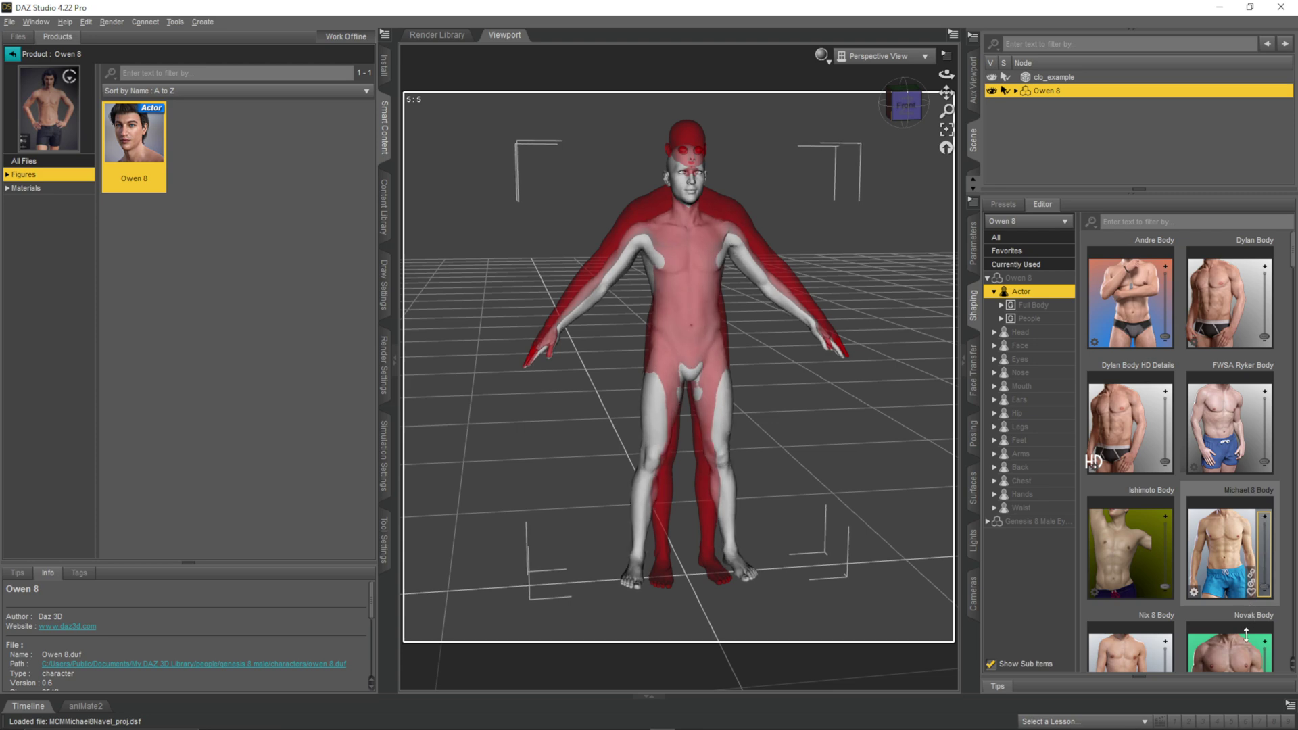
scroll(1246, 634, down, 5)
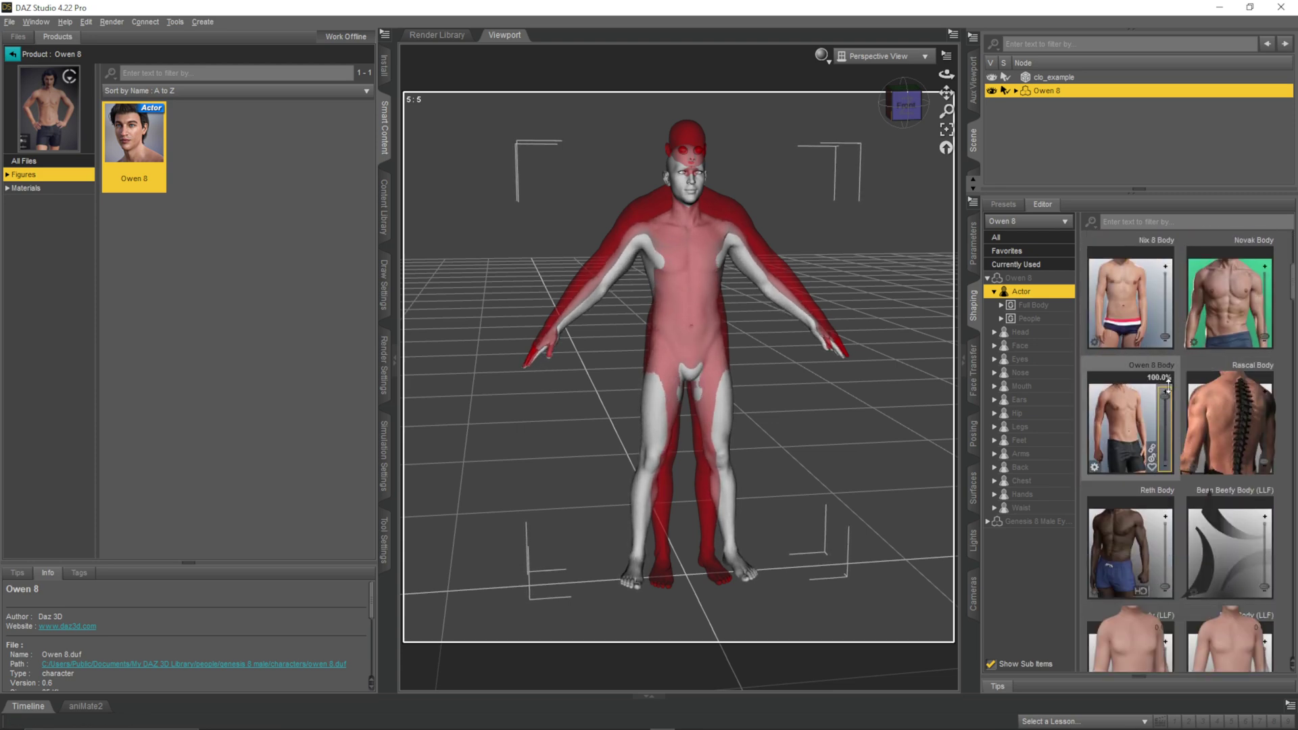
click(1045, 308)
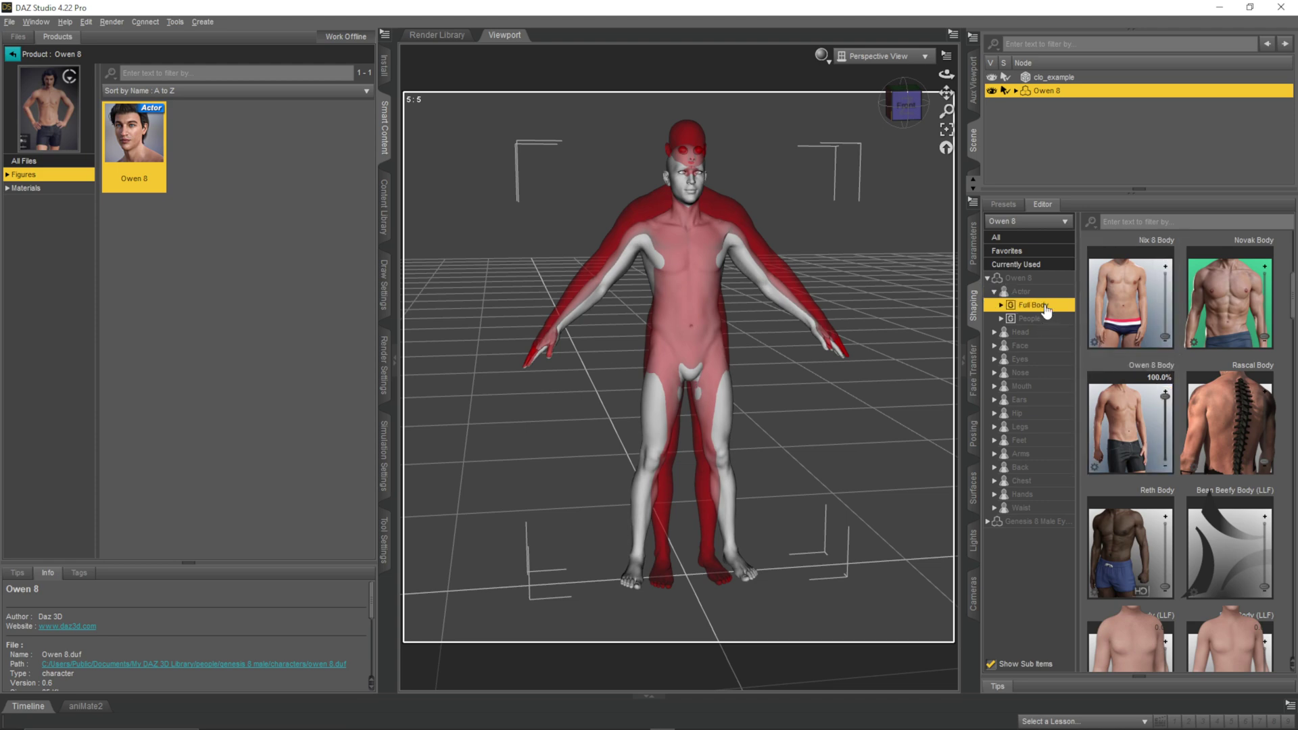
click(1002, 305)
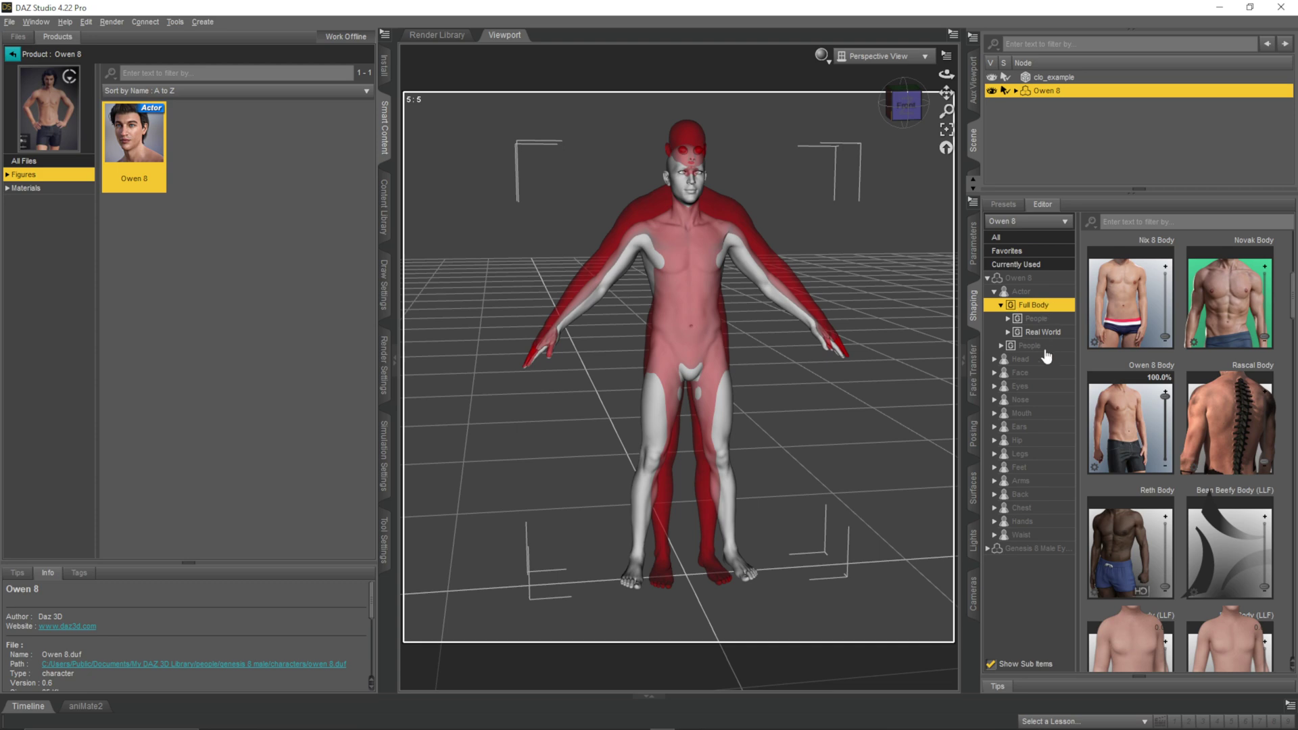
click(1035, 386)
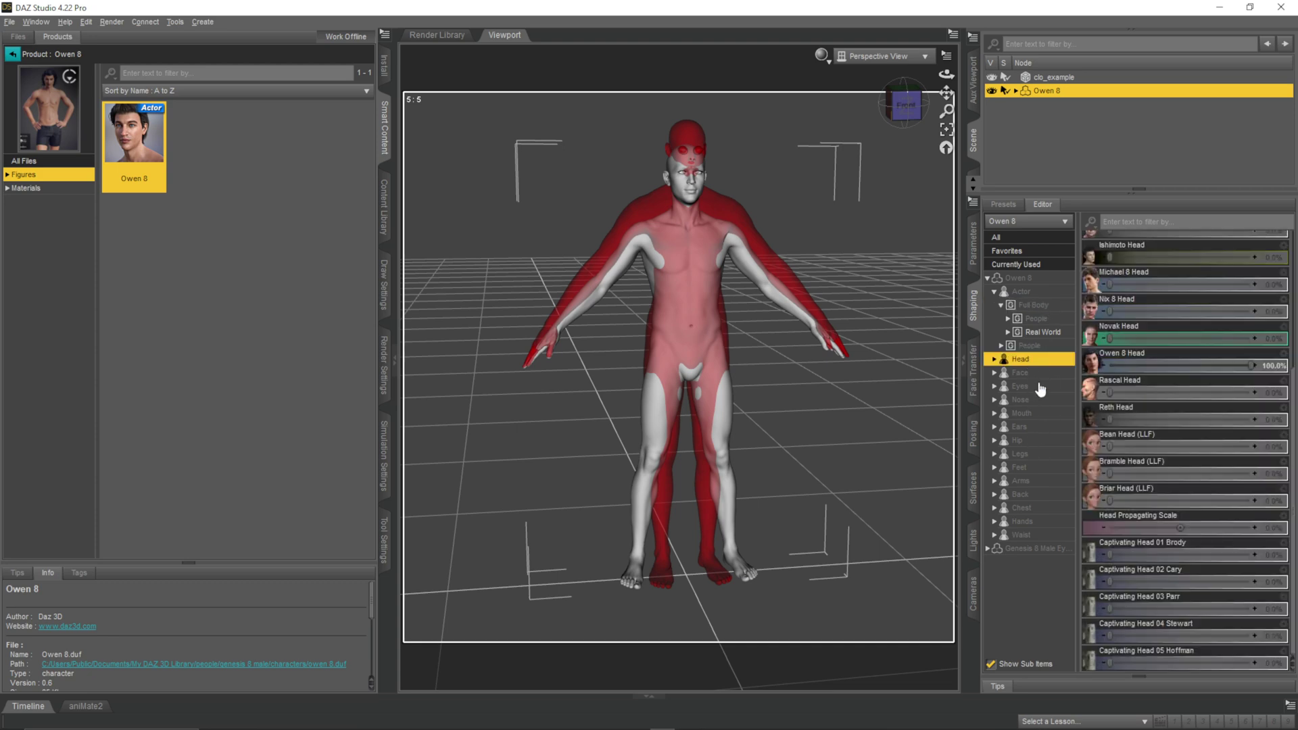
click(1040, 428)
click(1028, 481)
click(1026, 508)
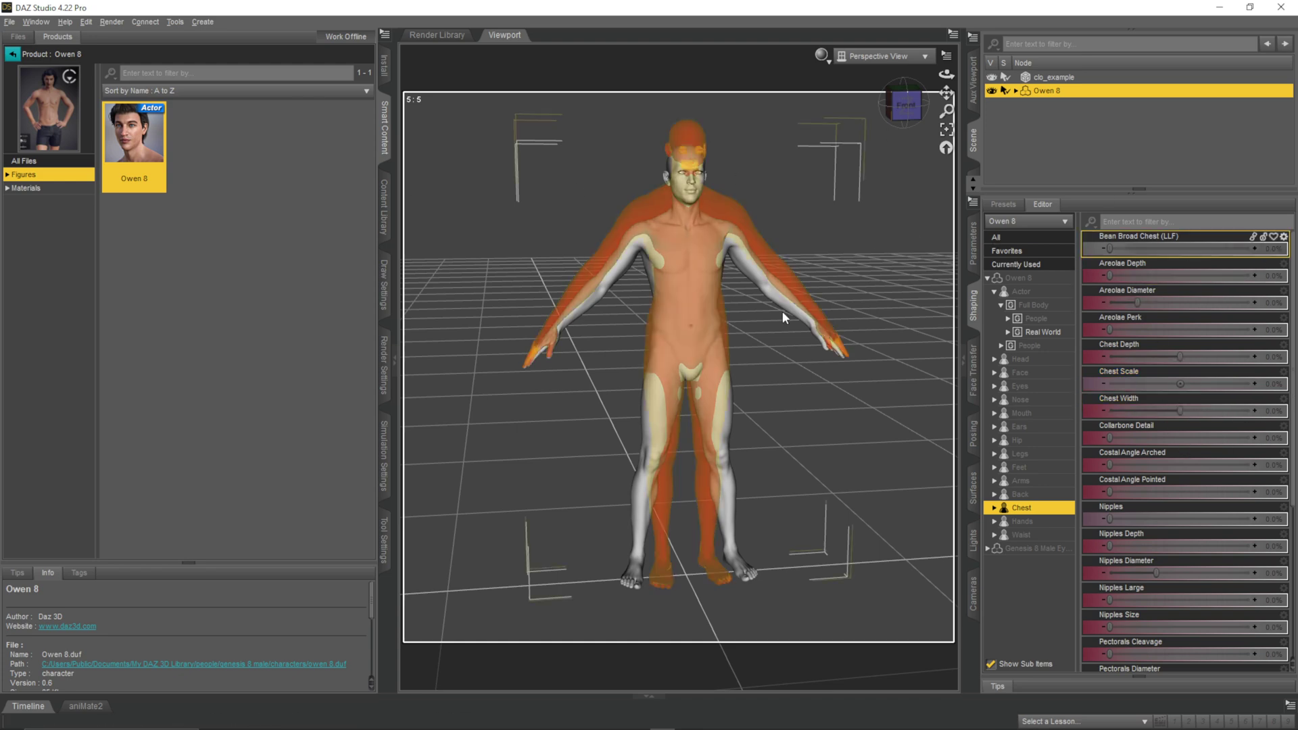
Step: Switch to the web browser and look through the preview images on the Genesis 8 Male Body Morphs product page
drag(1297, 34, 603, 31)
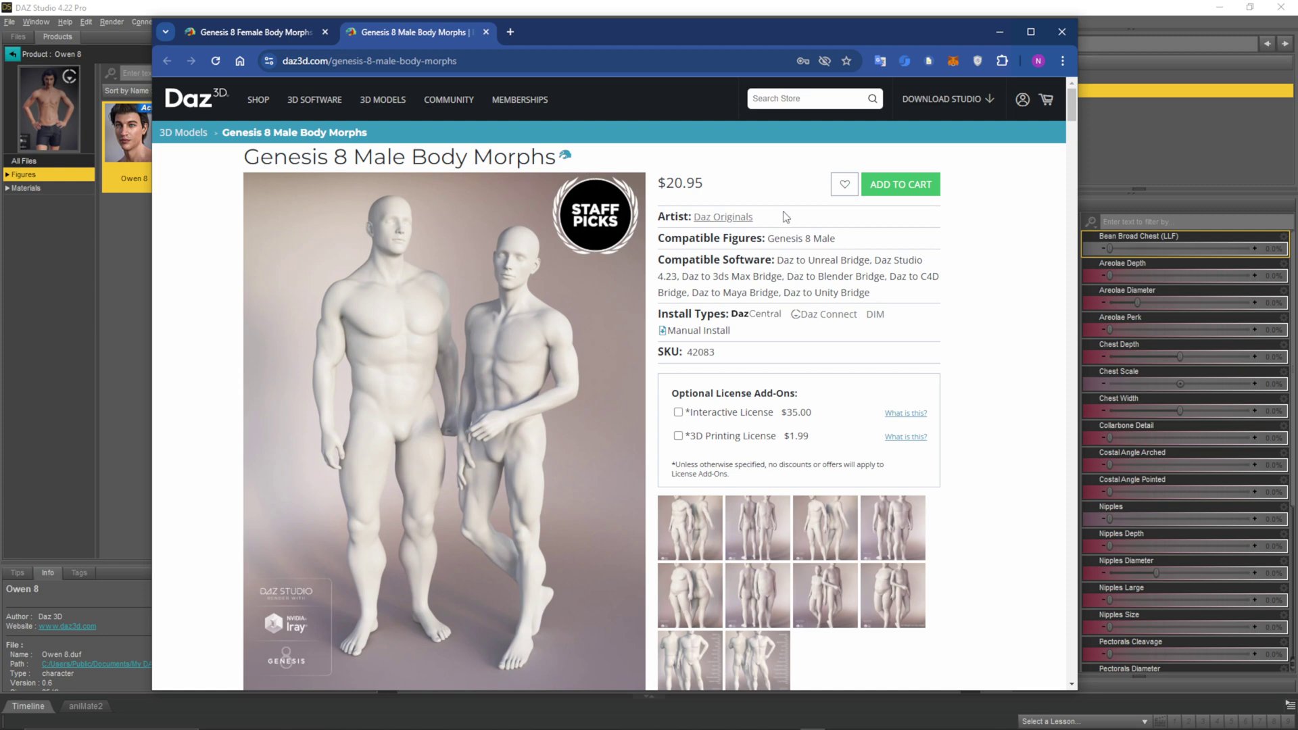
scroll(687, 236, down, 2)
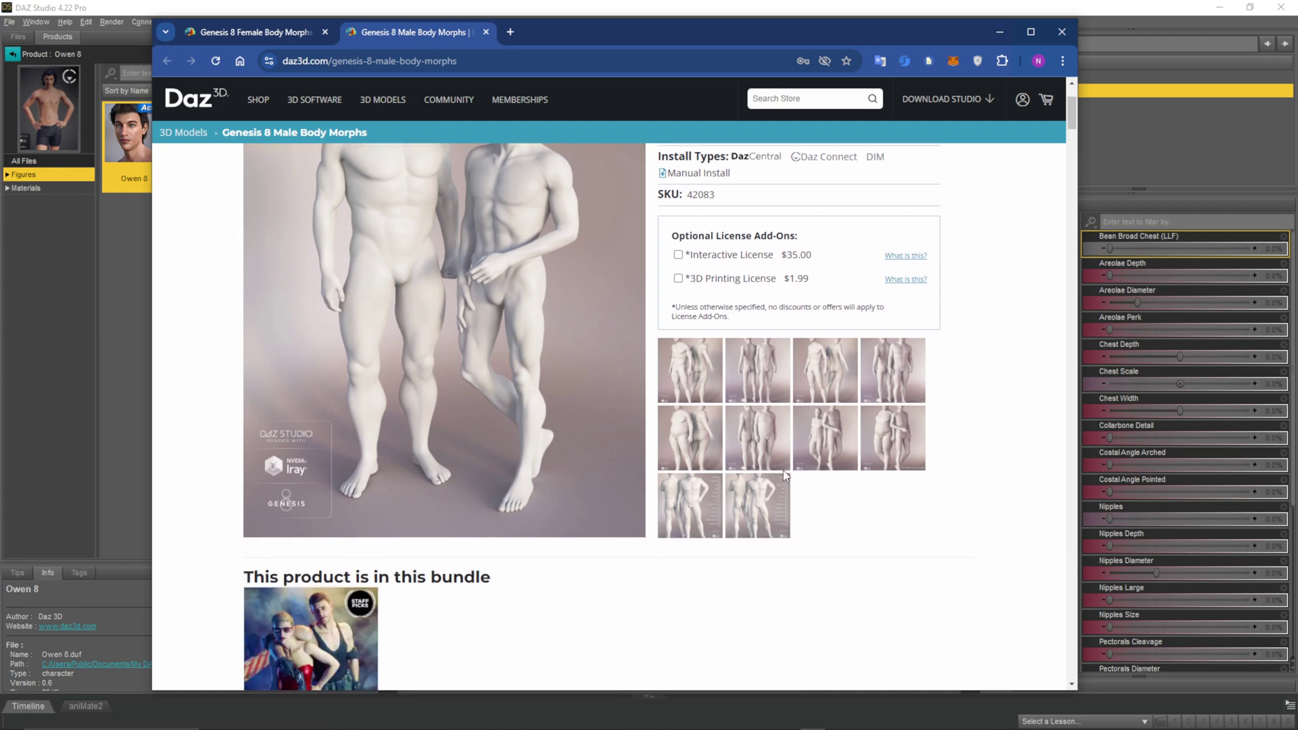
scroll(687, 461, up, 2)
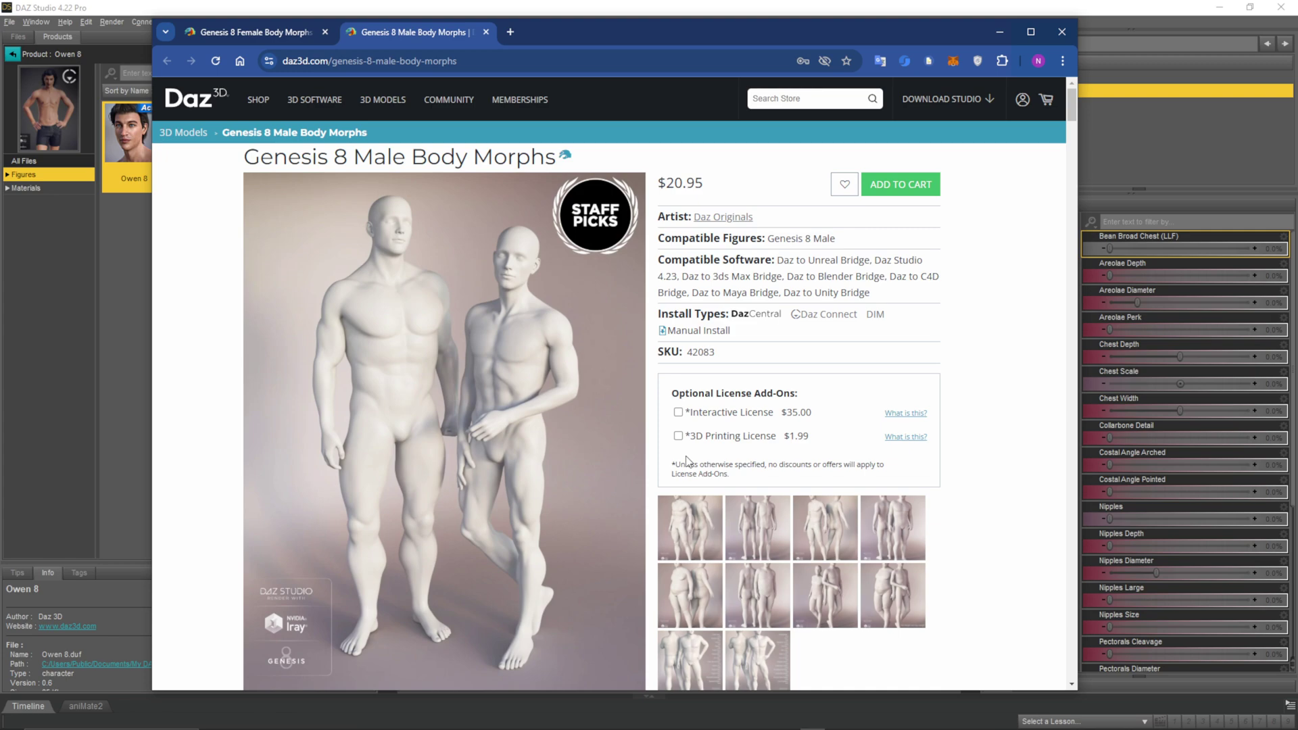
click(777, 532)
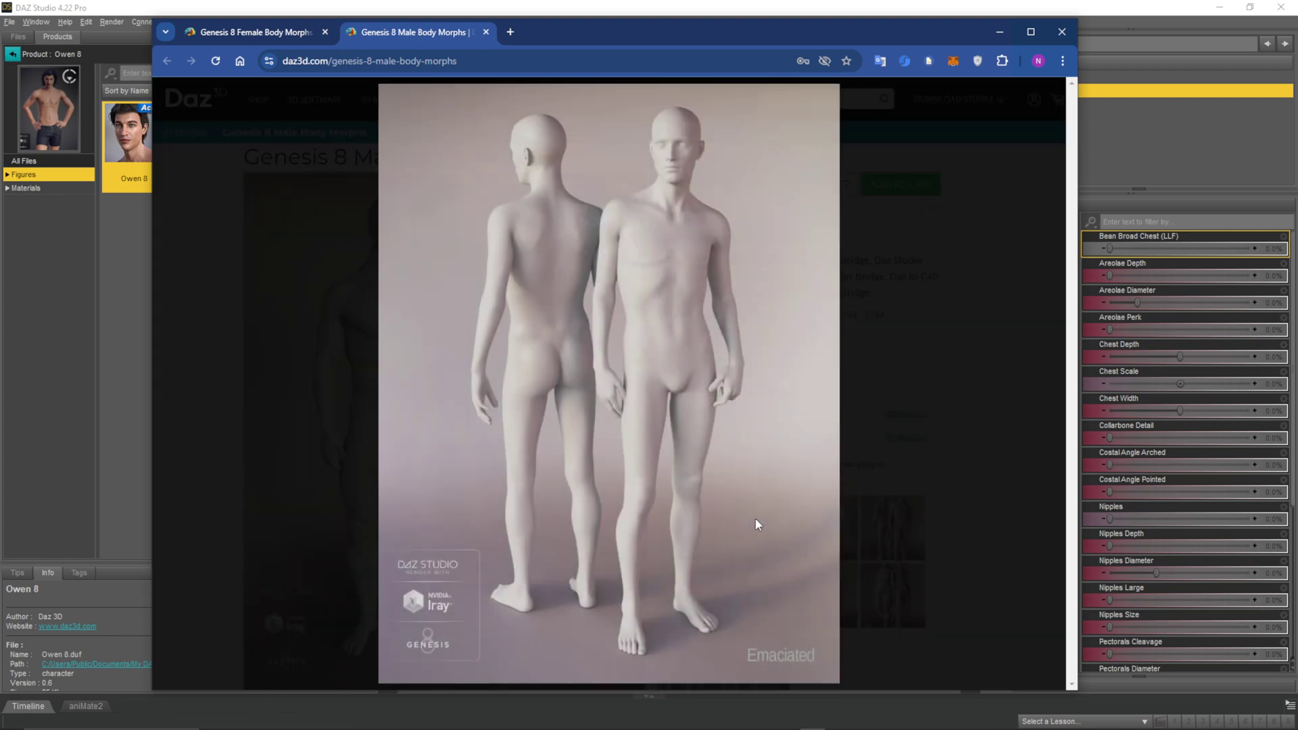
click(825, 395)
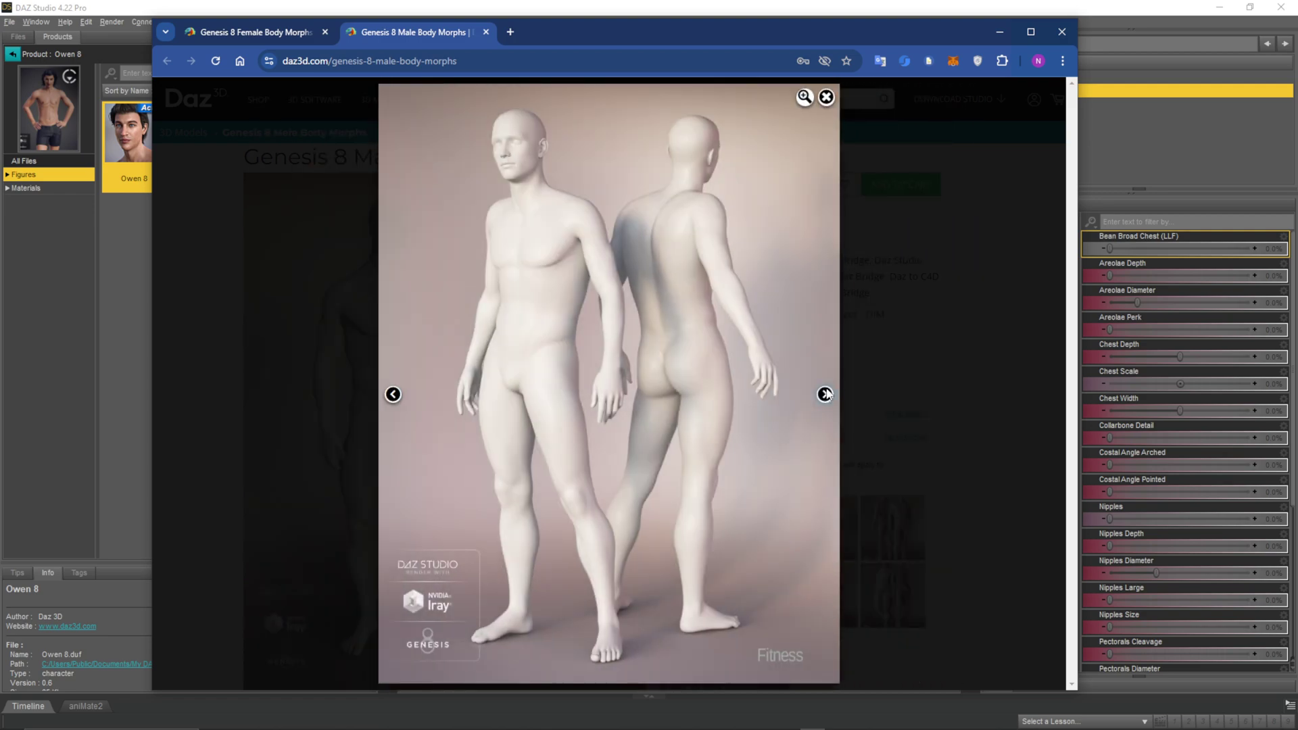
click(826, 395)
click(825, 394)
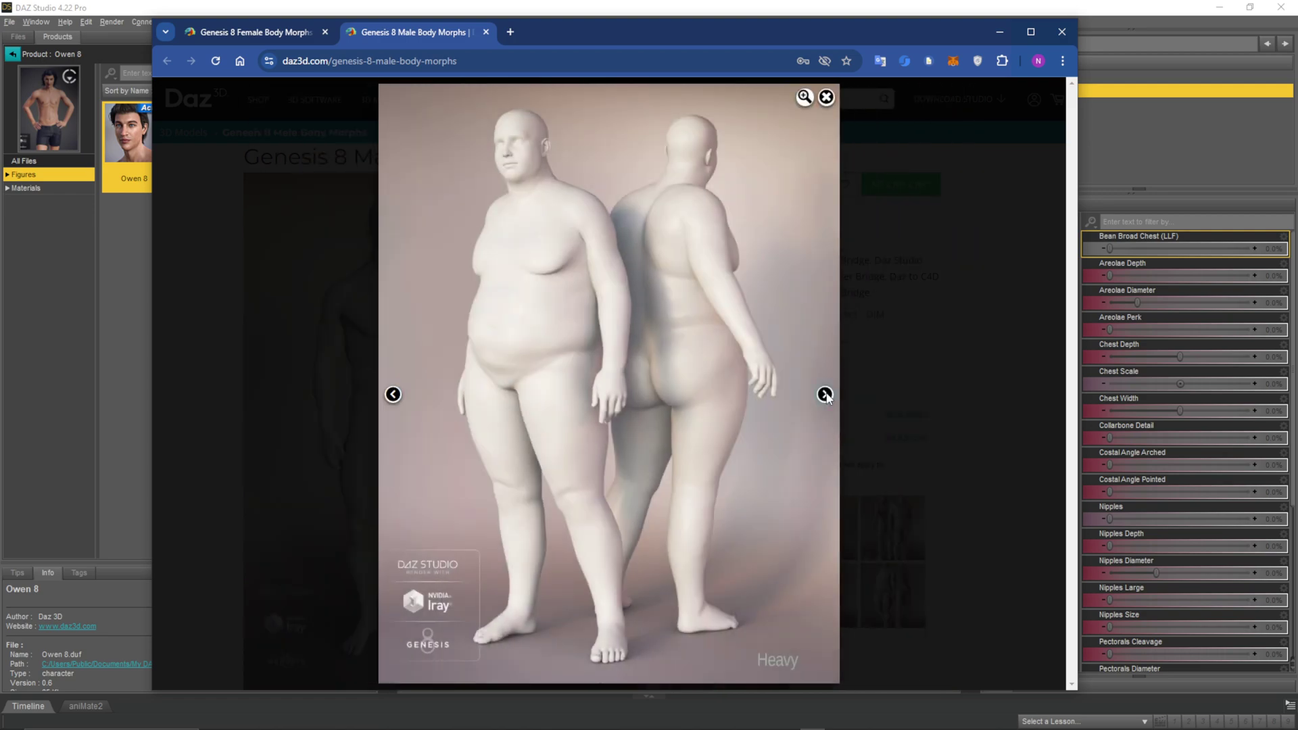
click(824, 395)
click(825, 394)
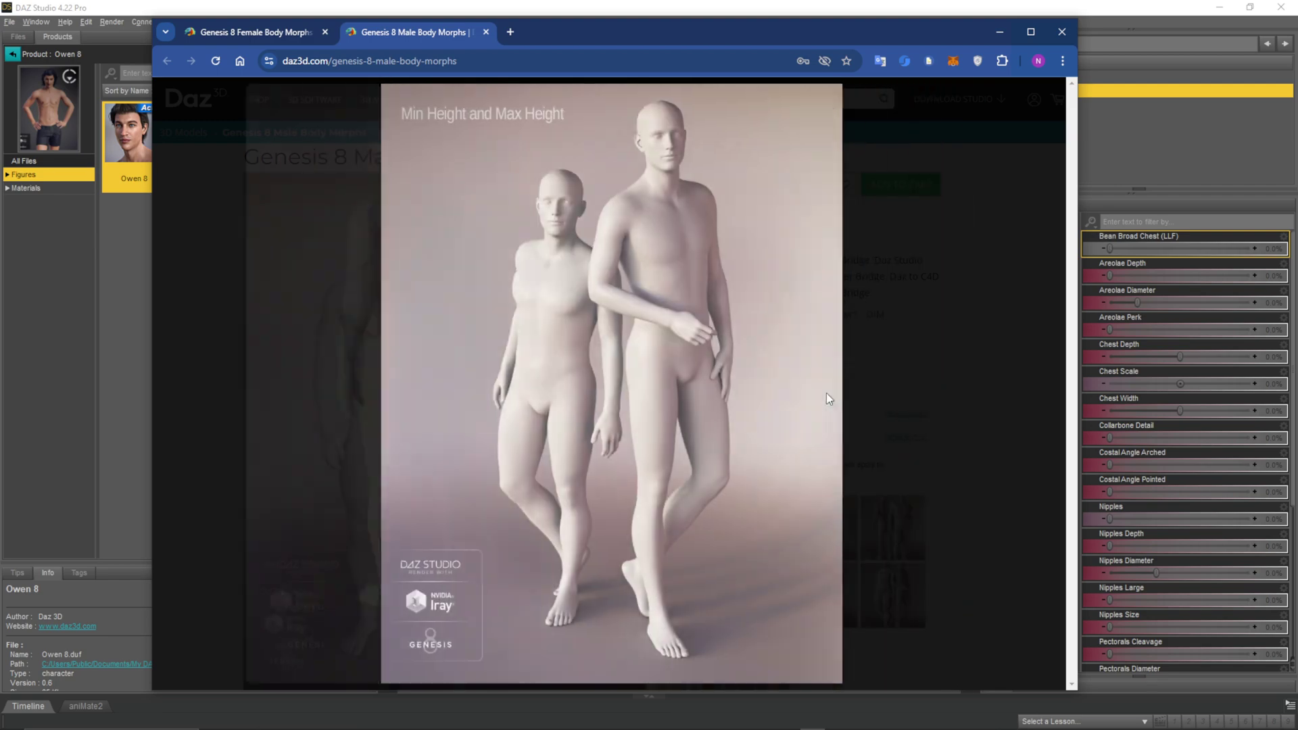
click(826, 394)
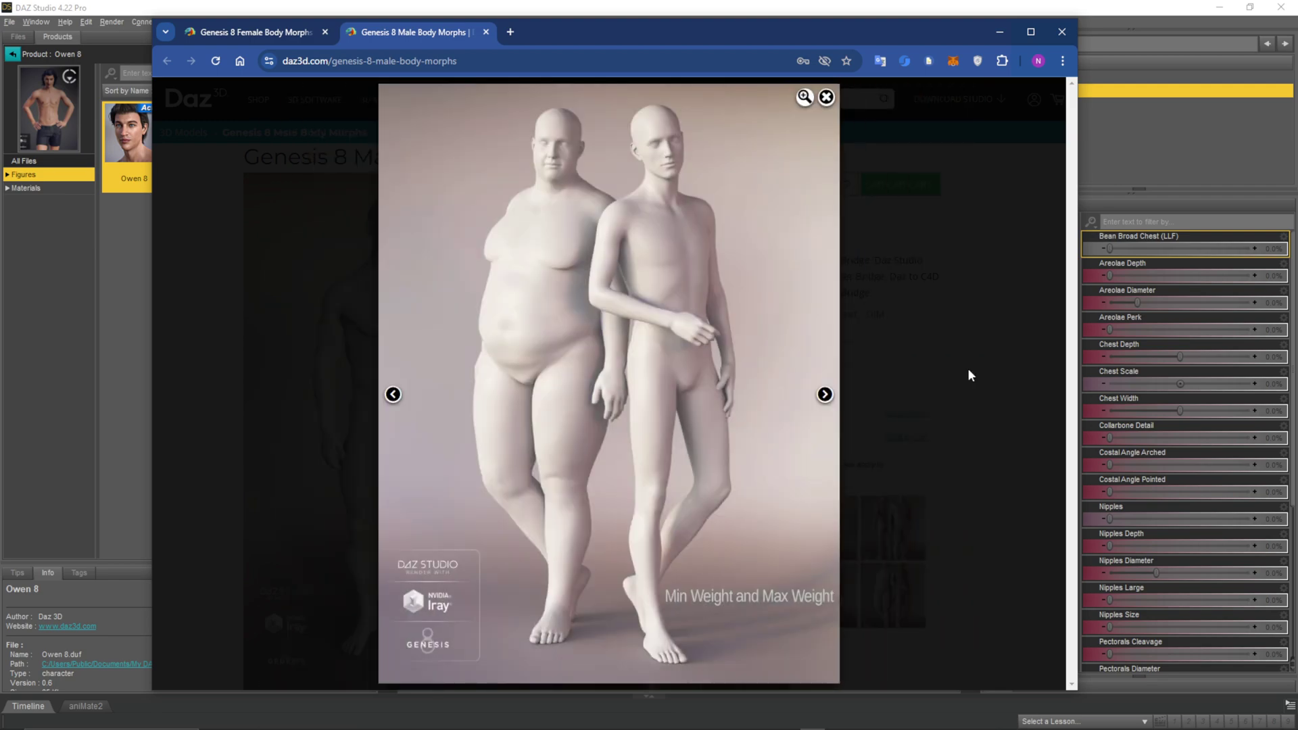
Step: View preview images of the Genesis 8 Female Body Morphs product, return to the male product page, and switch back to DAZ Studio
click(277, 33)
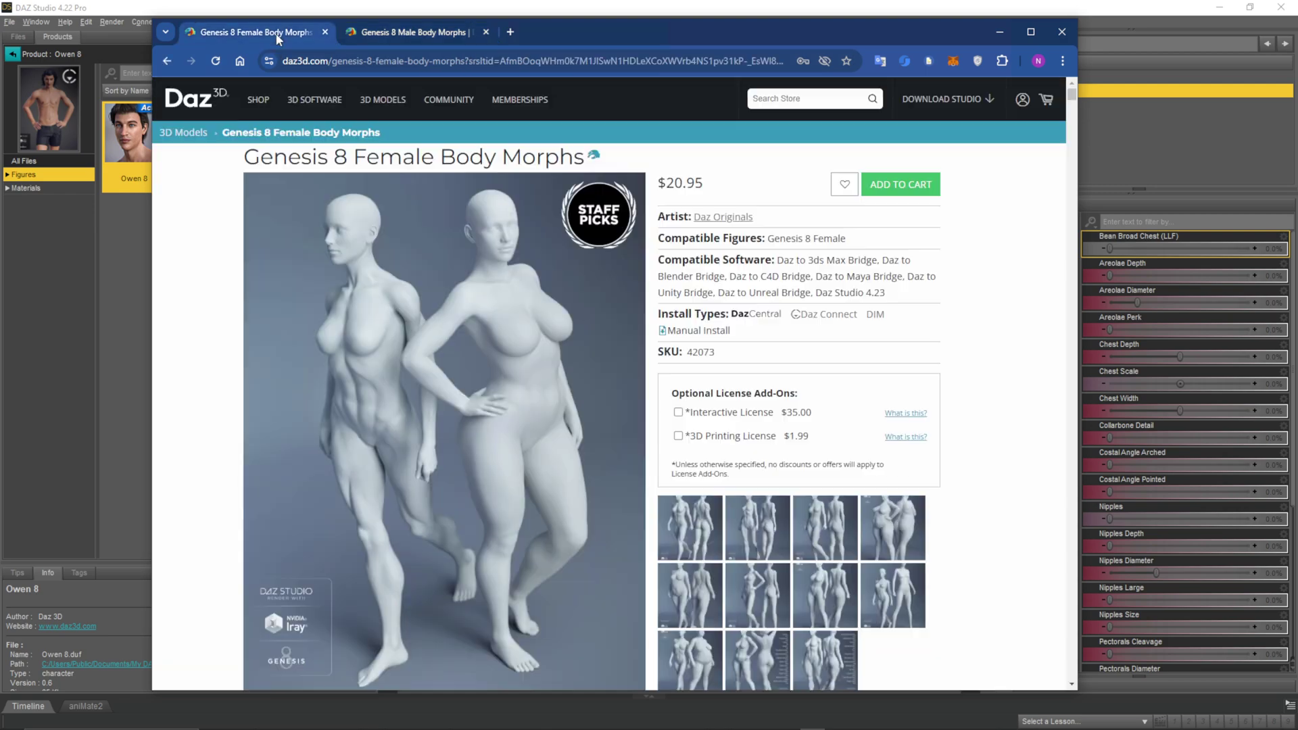
click(635, 419)
click(824, 394)
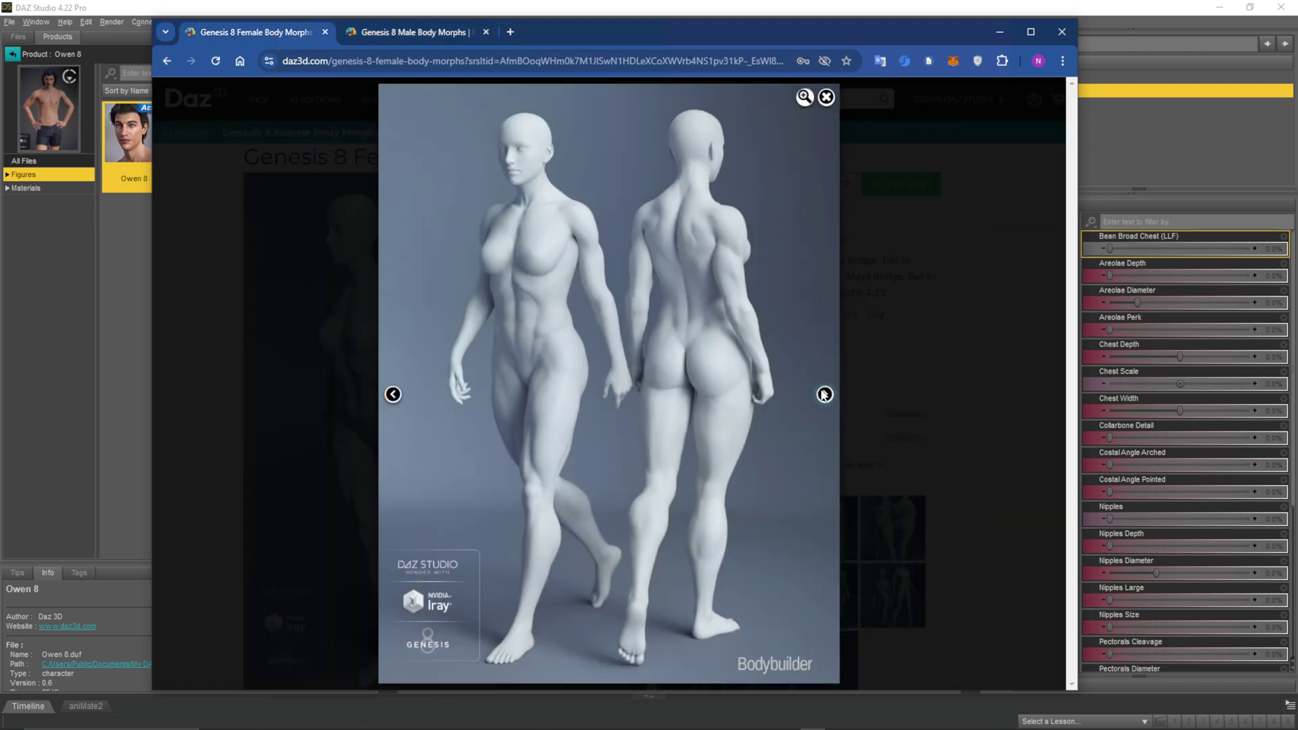
click(825, 394)
click(826, 395)
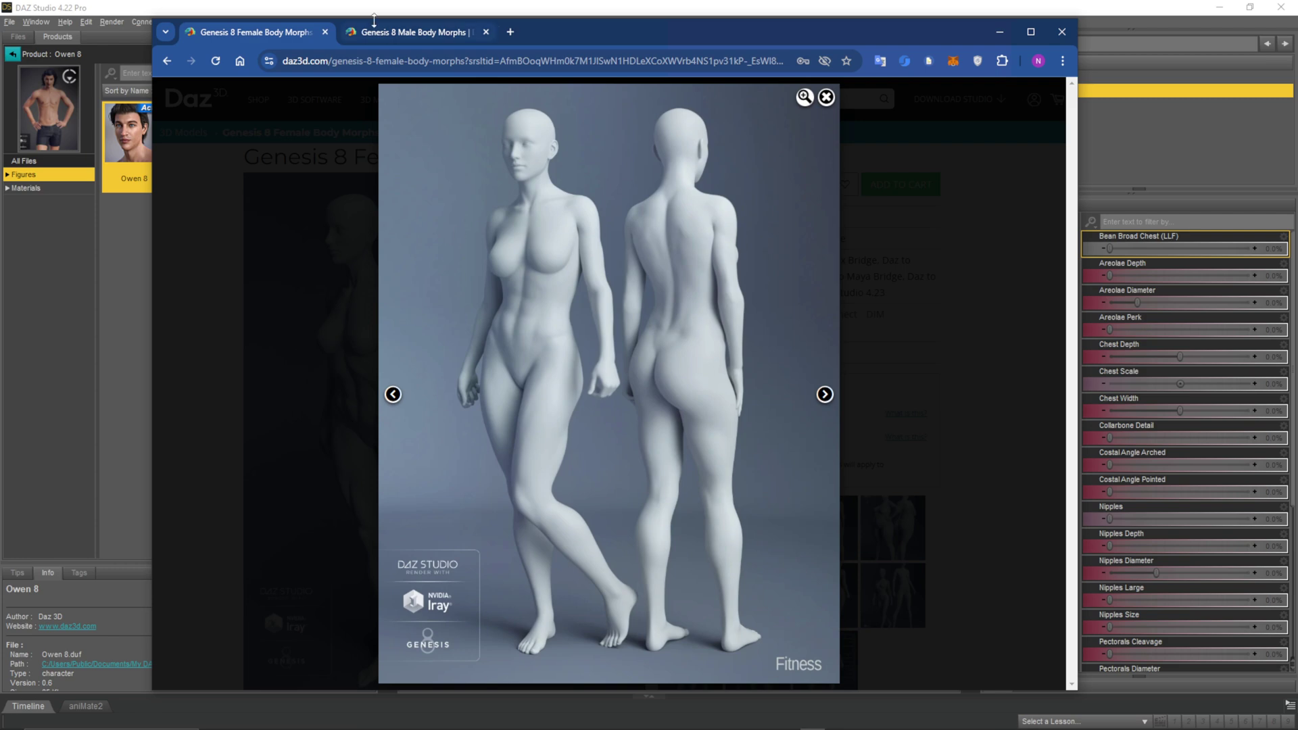
click(398, 39)
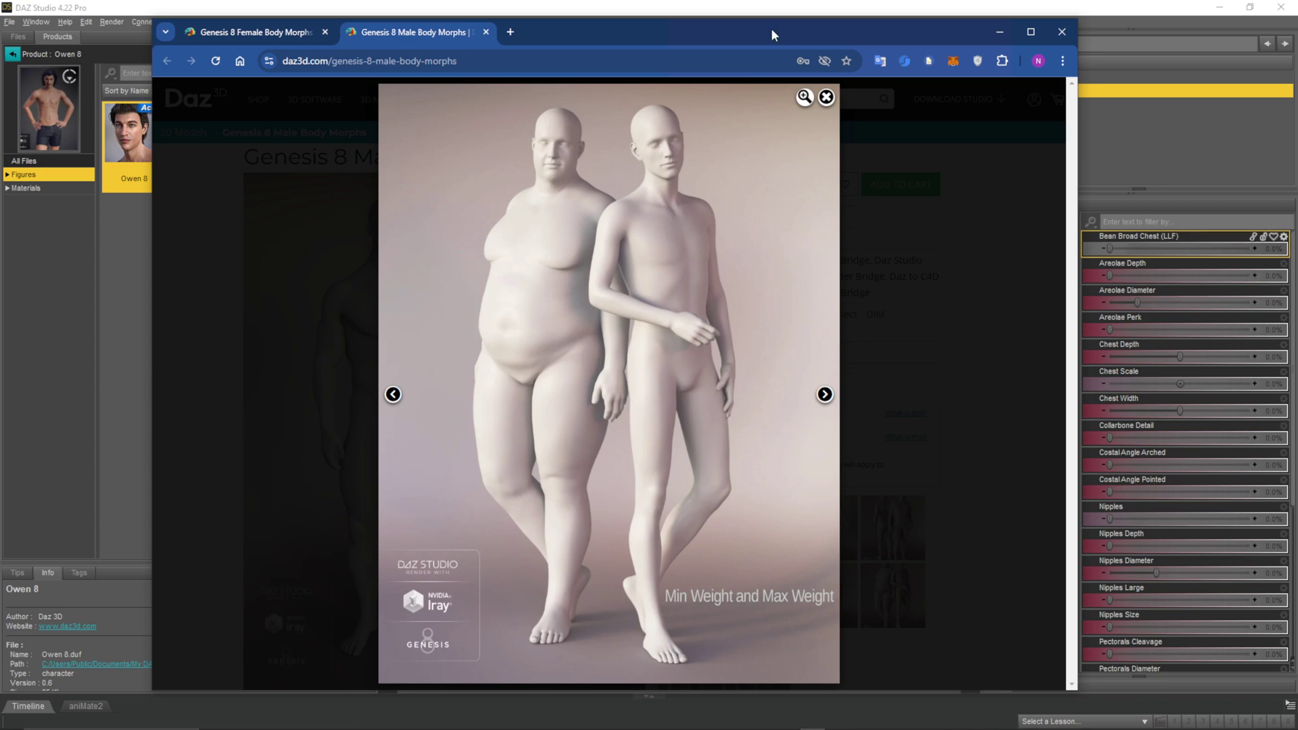
click(1000, 32)
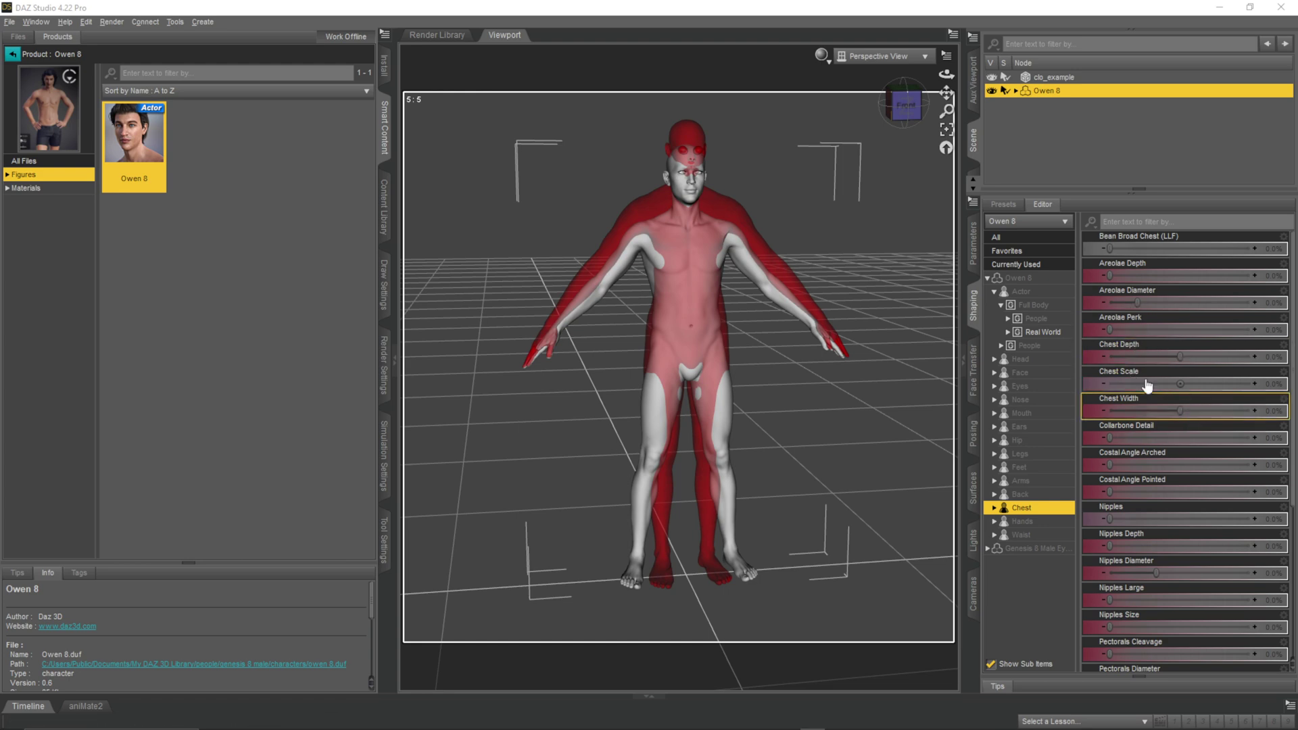
Step: Filter all of Owen 8's shaping morphs by "heigh" and set Height to about -72% to match the red avatar
scroll(1167, 505, down, 5)
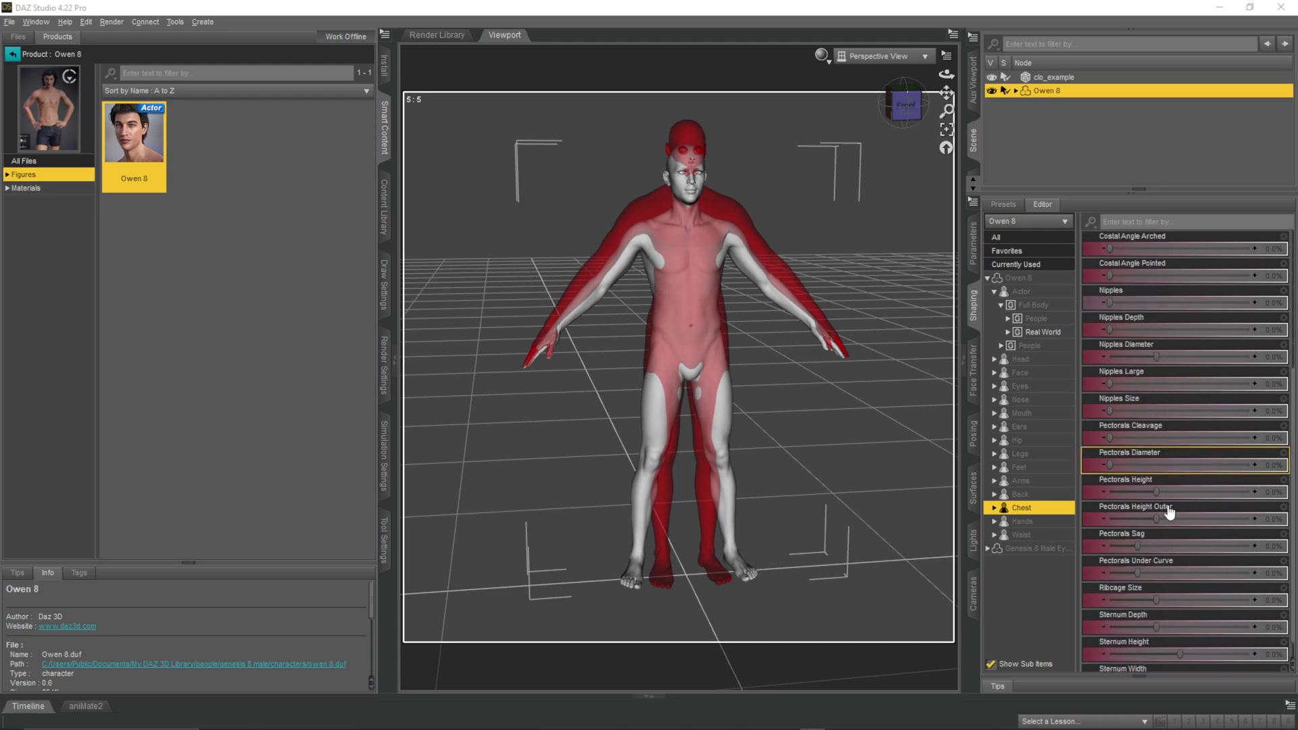
scroll(1168, 508, down, 1)
scroll(1171, 509, up, 5)
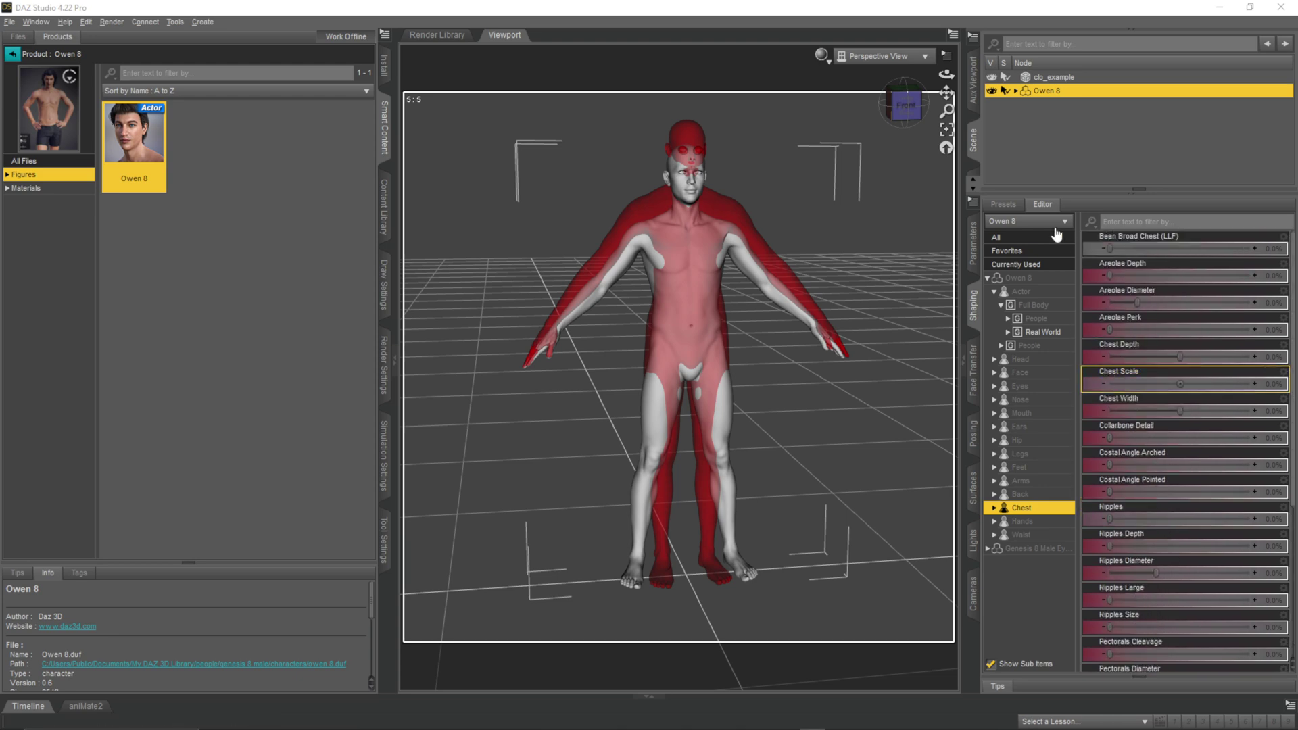
click(1035, 239)
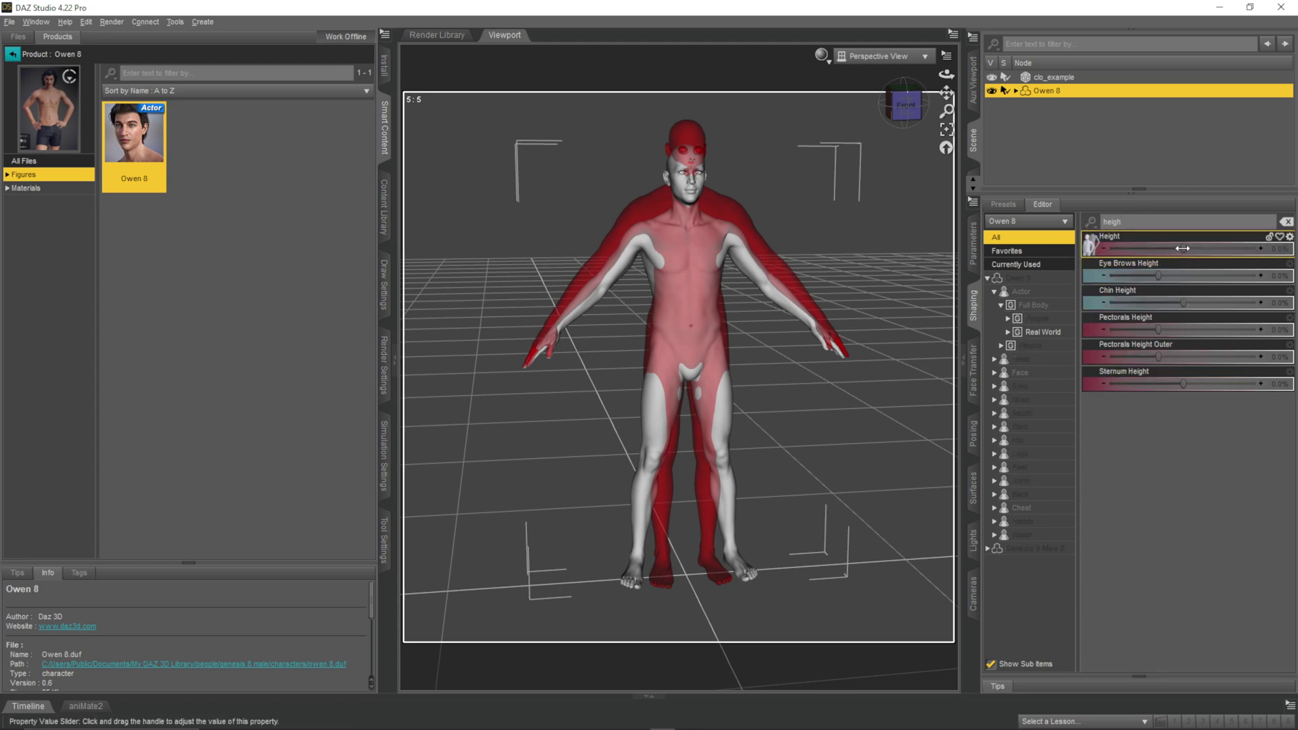
drag(1183, 249, 1130, 246)
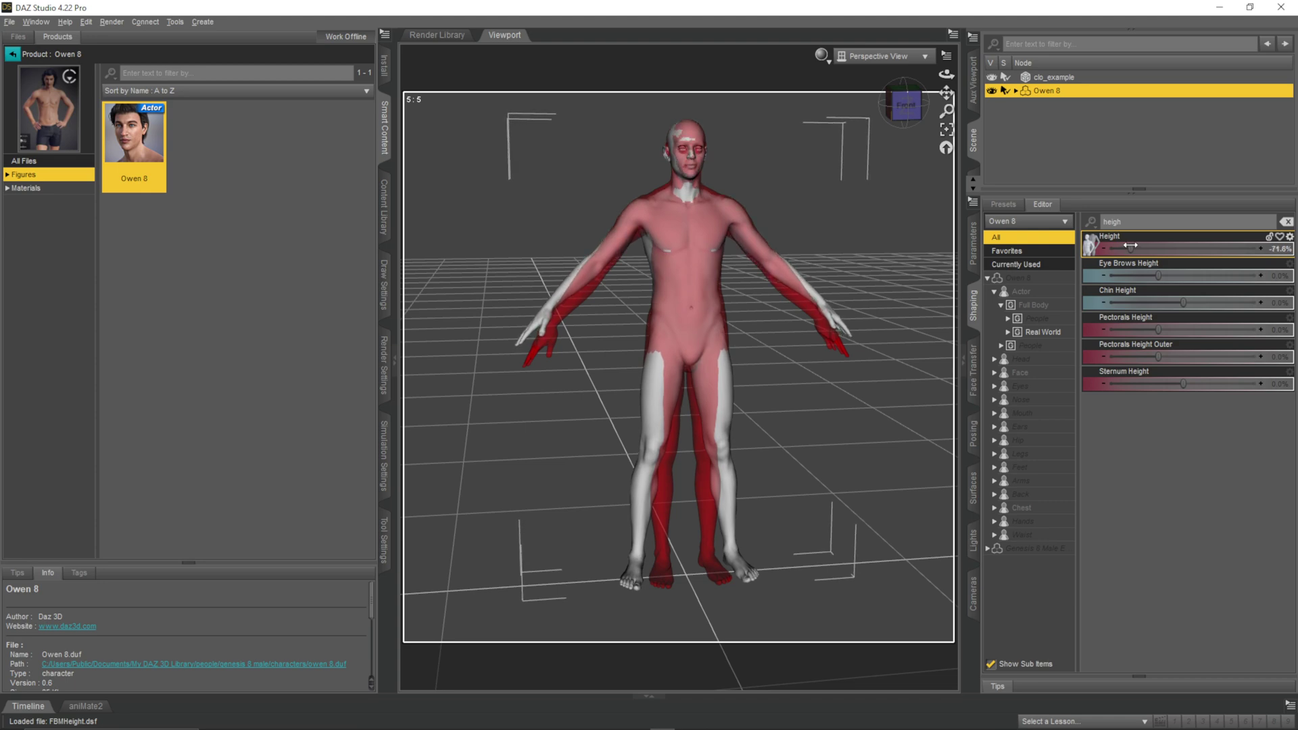
mouse_move(913, 120)
mouse_down()
mouse_move(856, 122)
mouse_move(909, 117)
mouse_up()
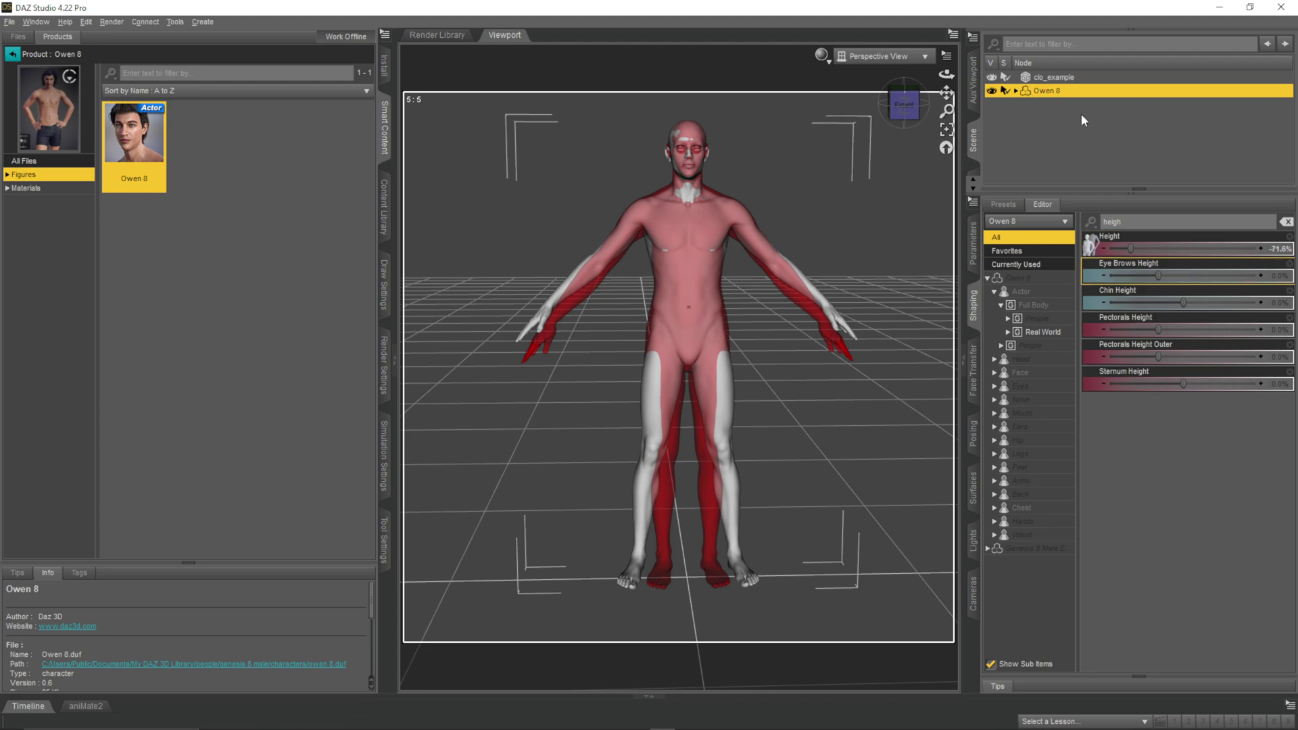
Step: Filter Owen 8's posing controls by "leg" and set Legs Spread to about -7.4% to match the red avatar's stance
click(974, 437)
click(1041, 324)
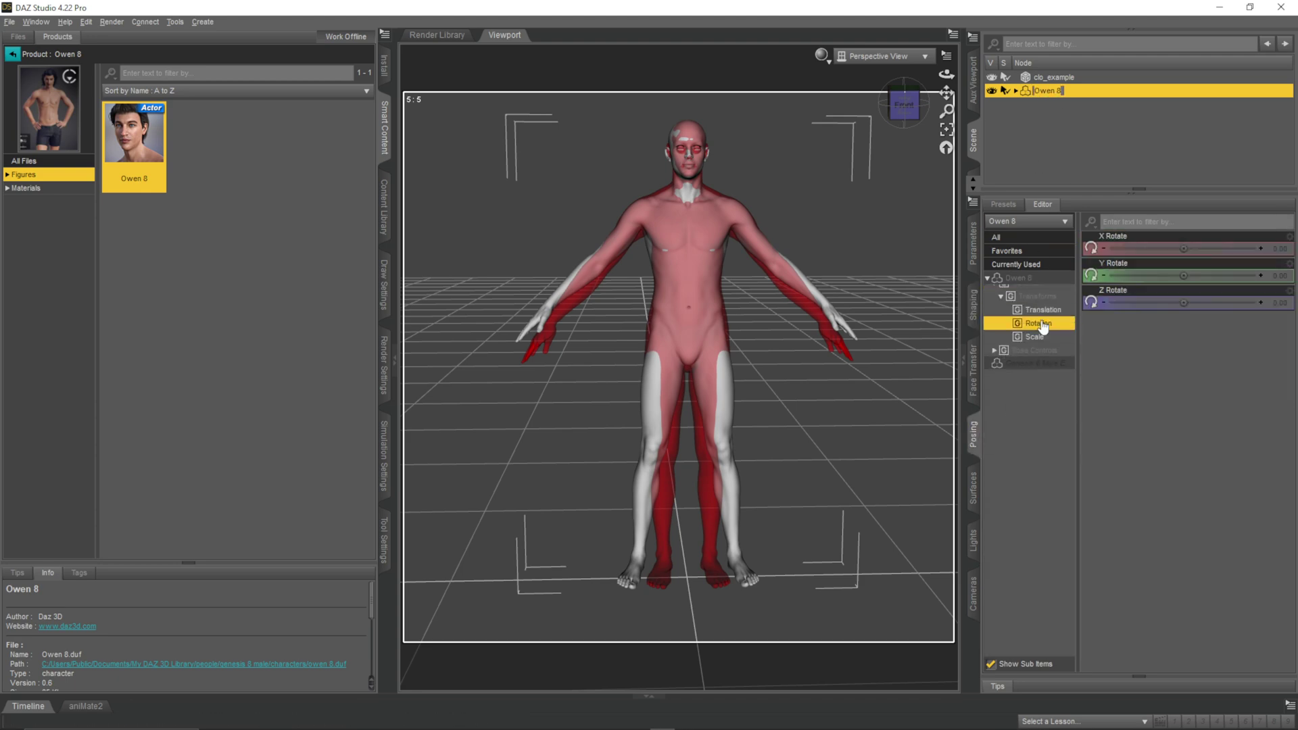
click(1041, 277)
click(1135, 218)
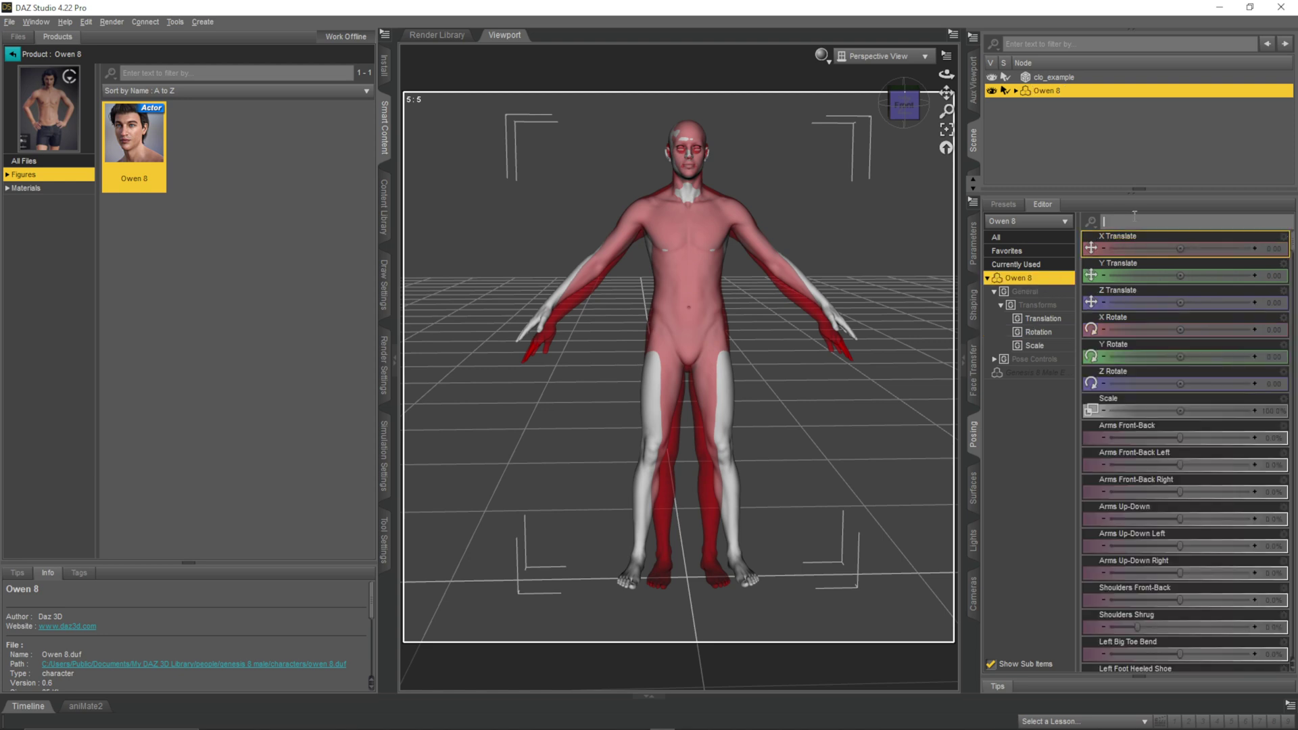
click(1052, 280)
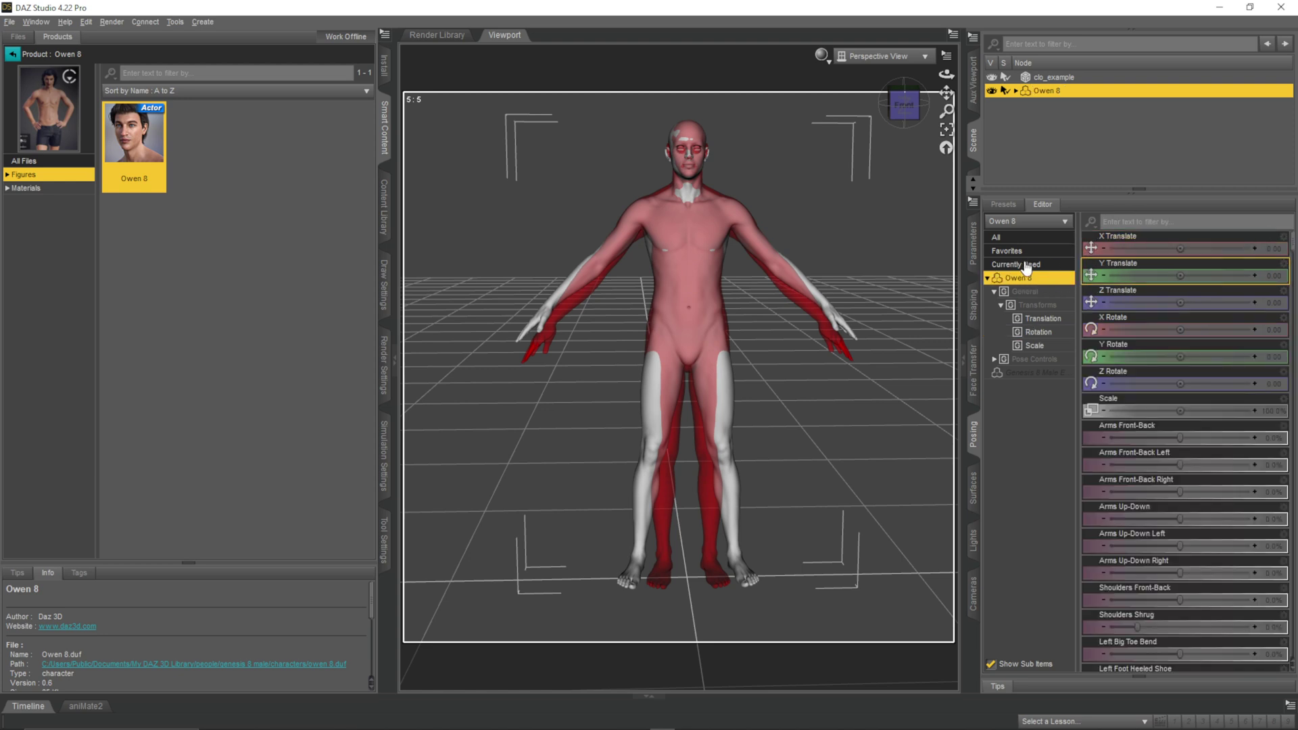
click(1134, 222)
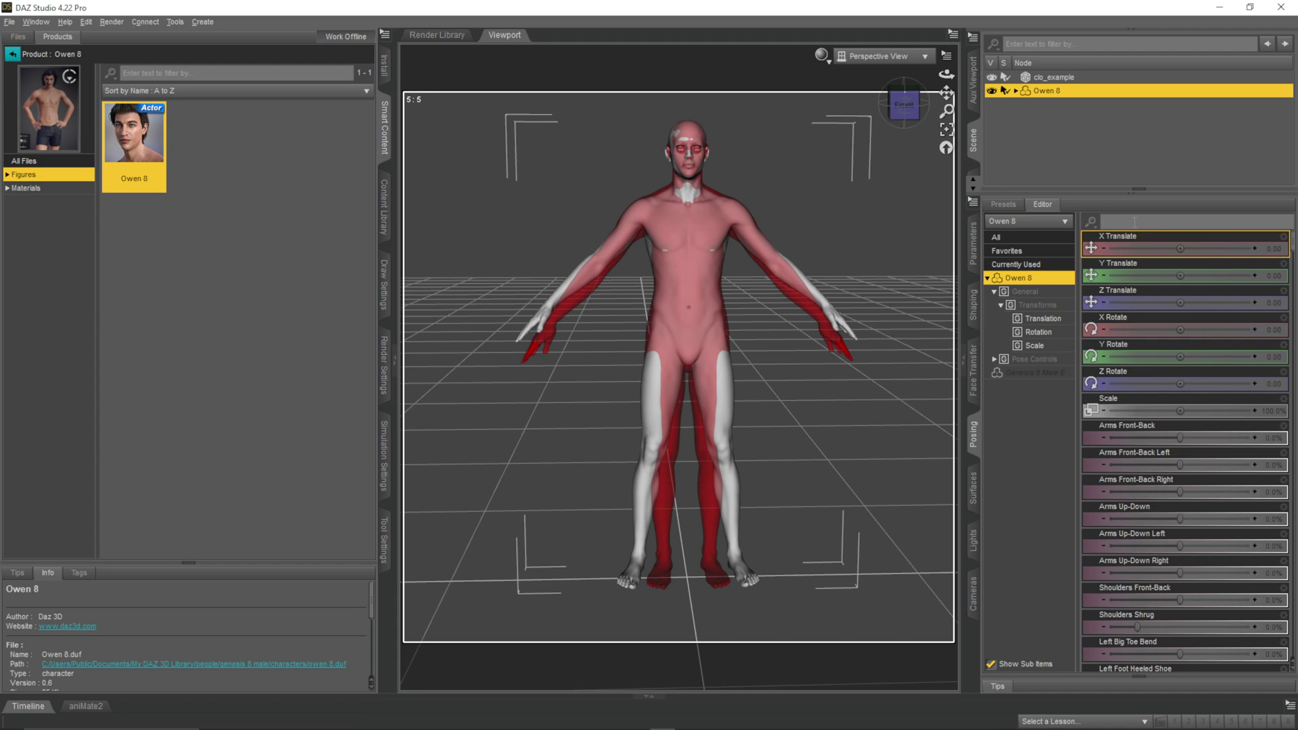
text(les)
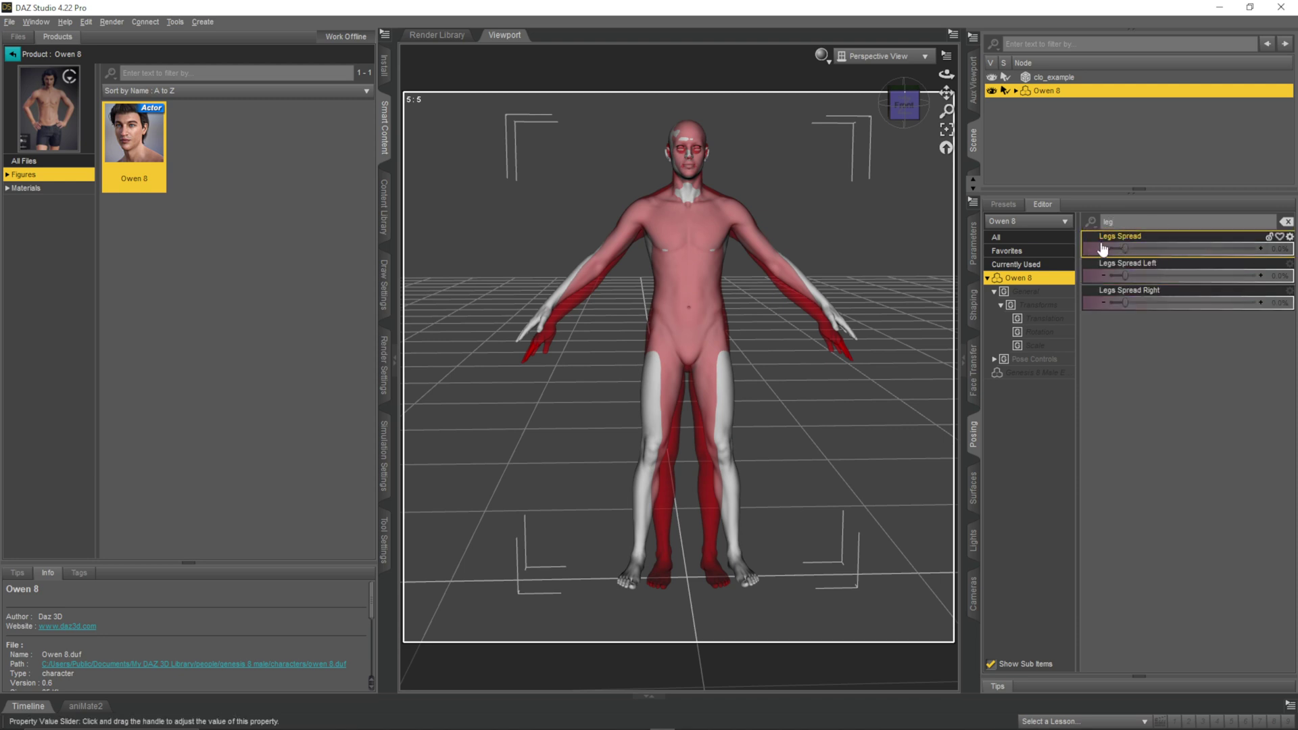
mouse_move(1103, 249)
drag(1138, 253, 1116, 250)
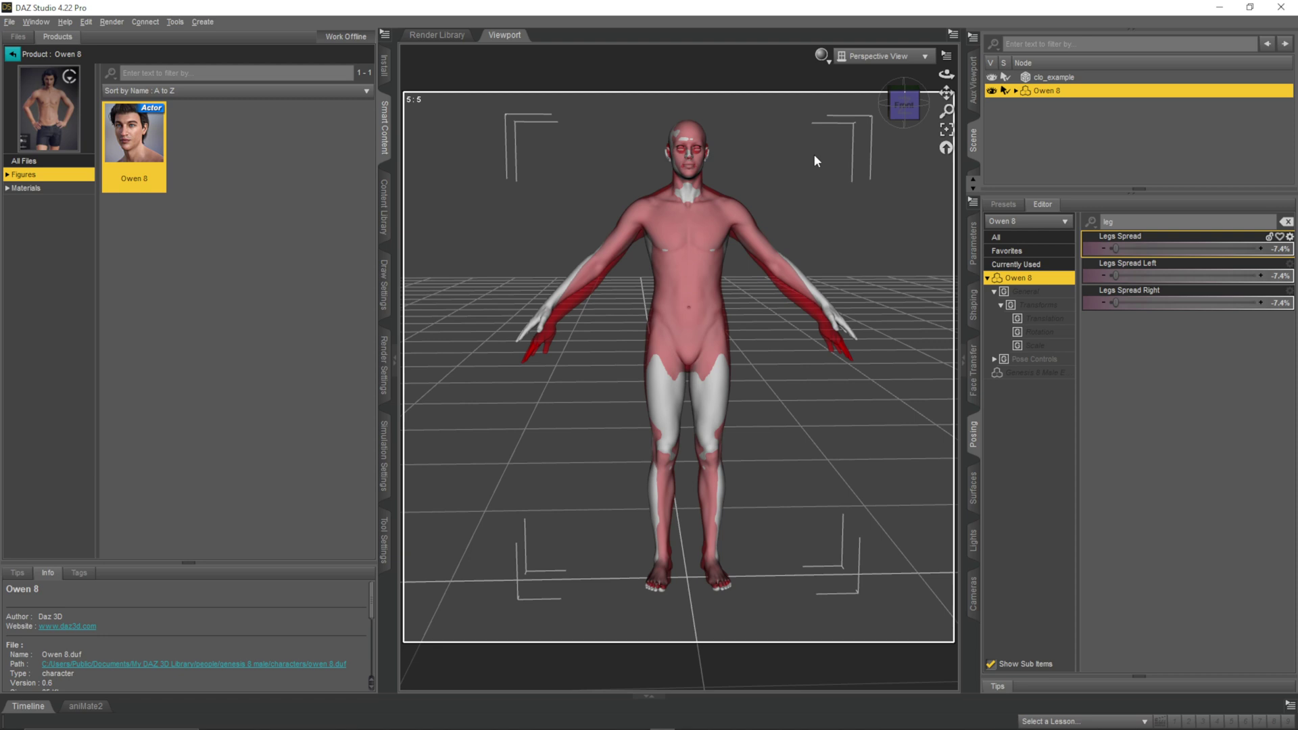
Step: Filter the posing controls by "arms" and lower both arms with Arms Up-Down at about -13.8%
double_click(1150, 222)
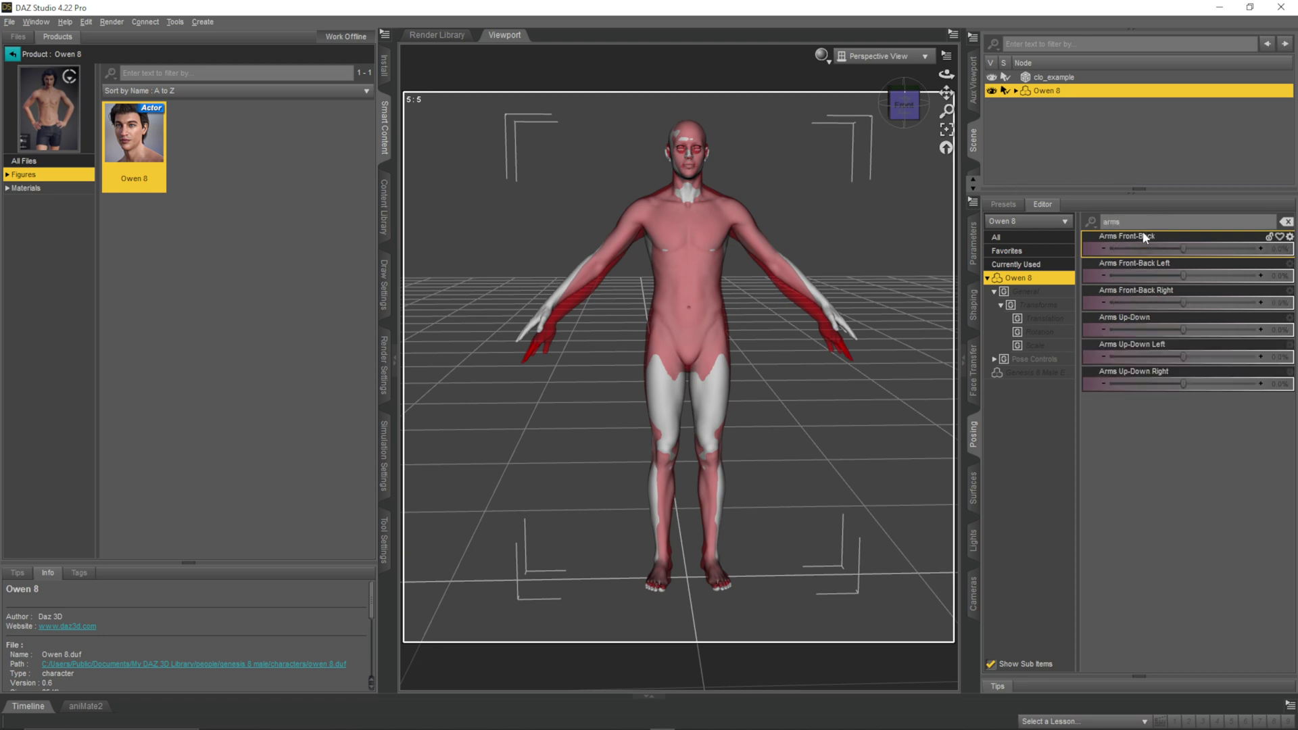
drag(1185, 331, 1173, 329)
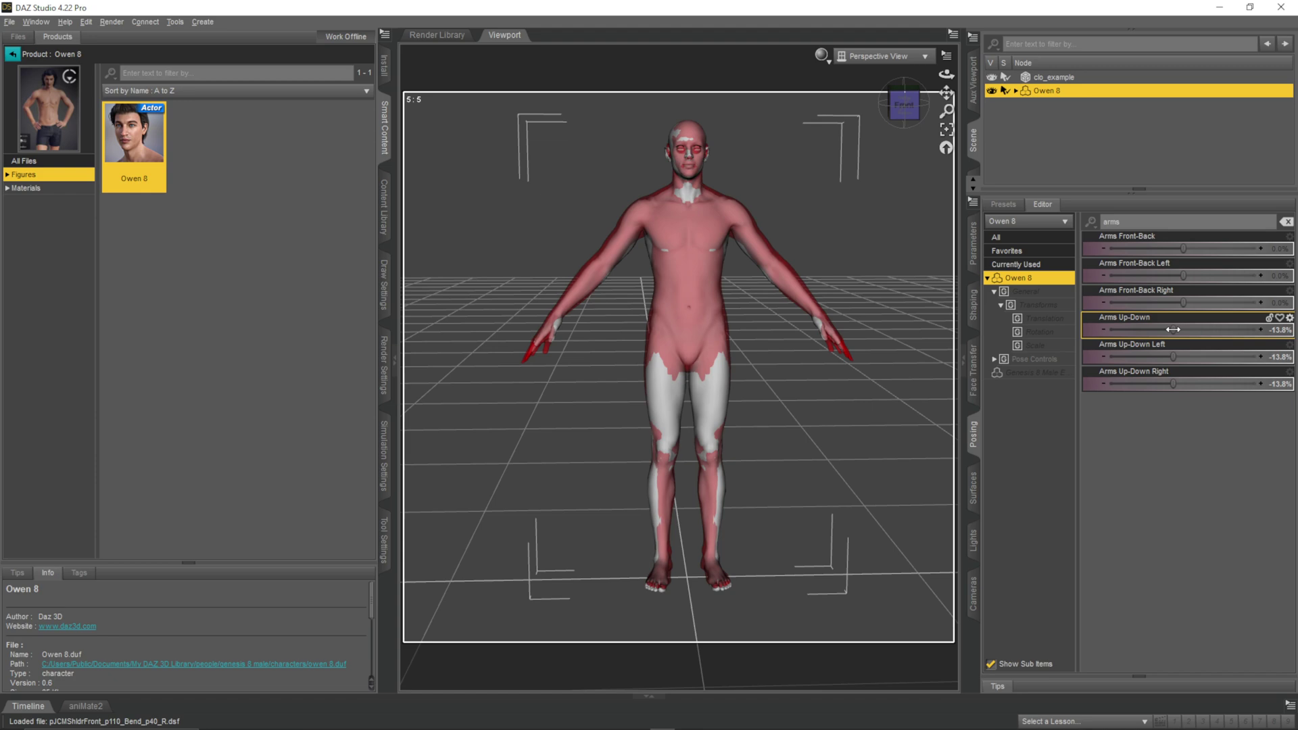
drag(905, 106, 819, 228)
scroll(818, 228, up, 4)
scroll(803, 204, down, 2)
drag(905, 106, 769, 210)
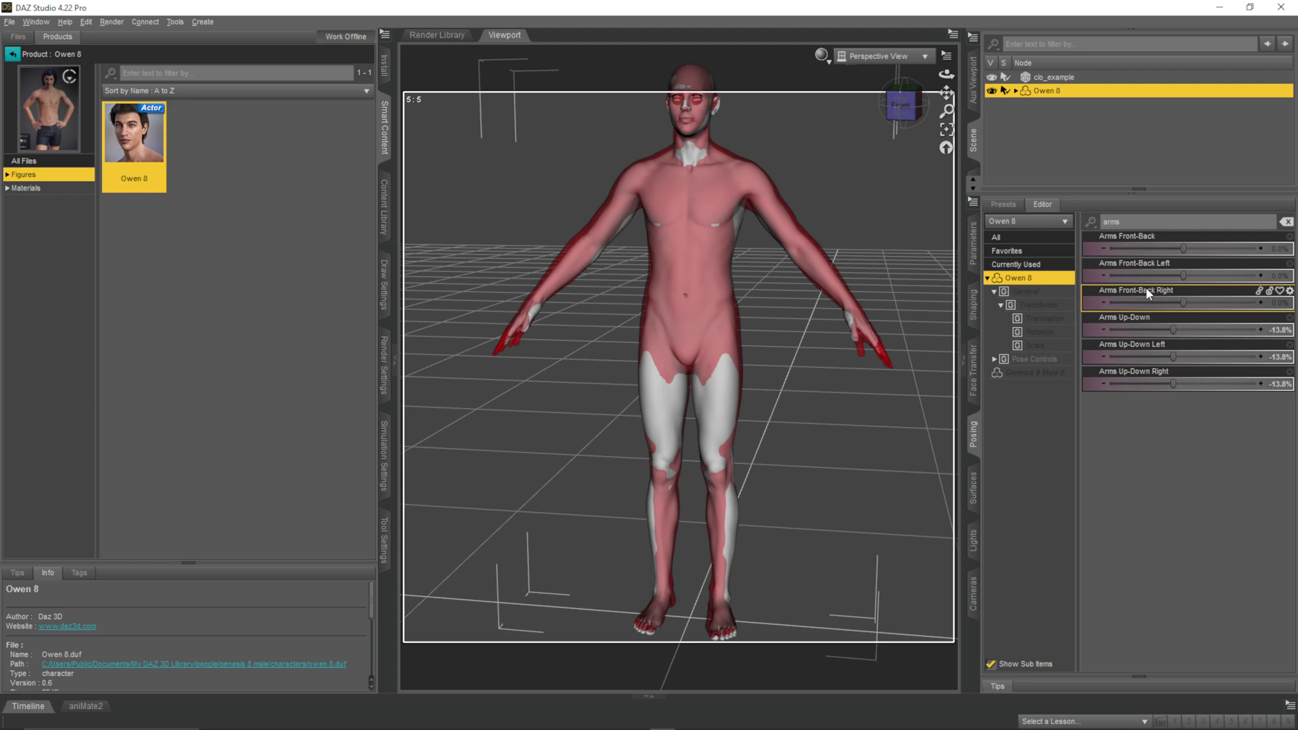
Step: Filter Owen 8's shaping morphs by "arms" and set Arms Length to about 25.7%
click(1128, 220)
text(heigh)
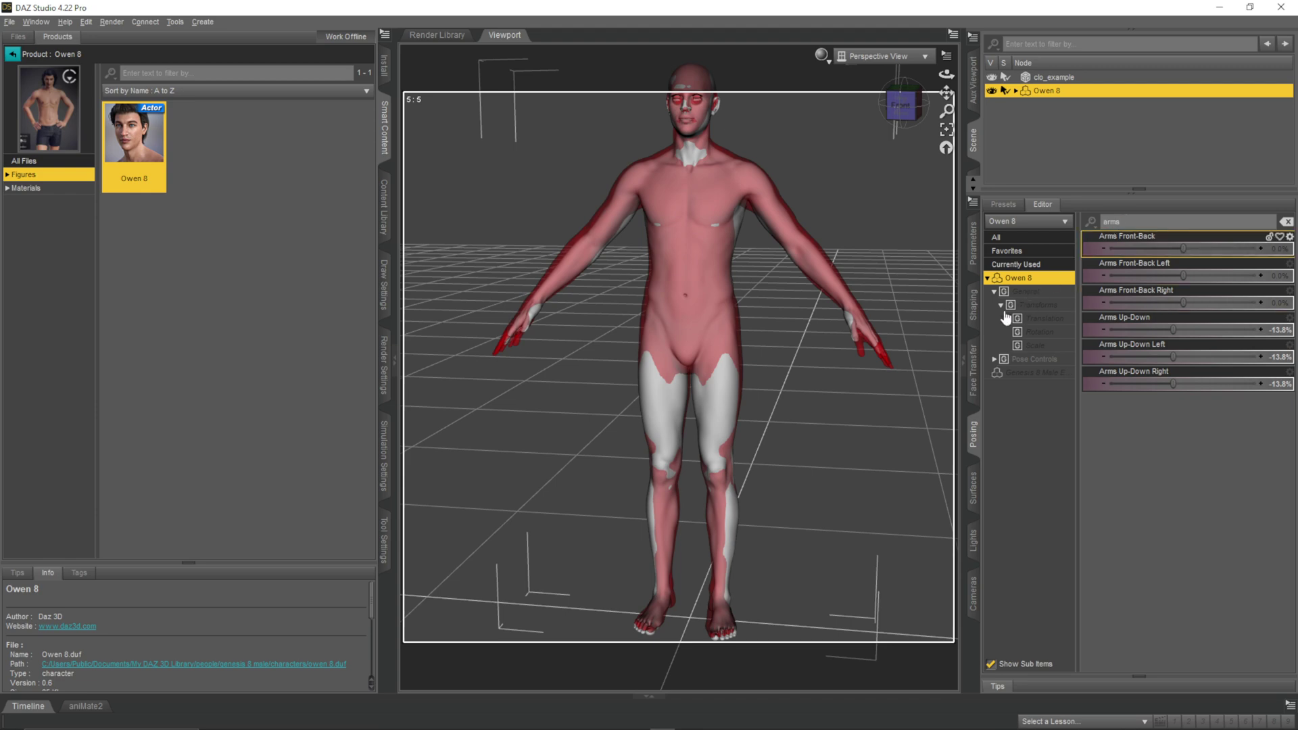
click(974, 306)
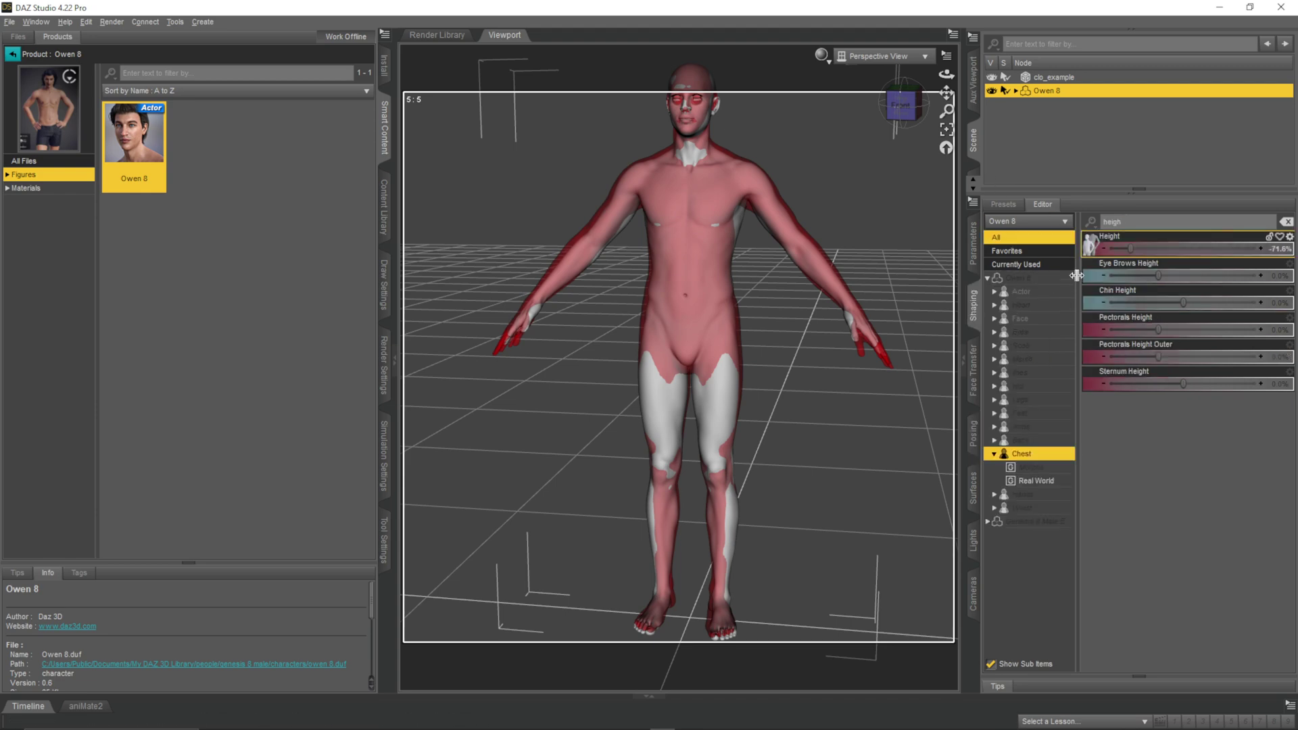
double_click(1149, 222)
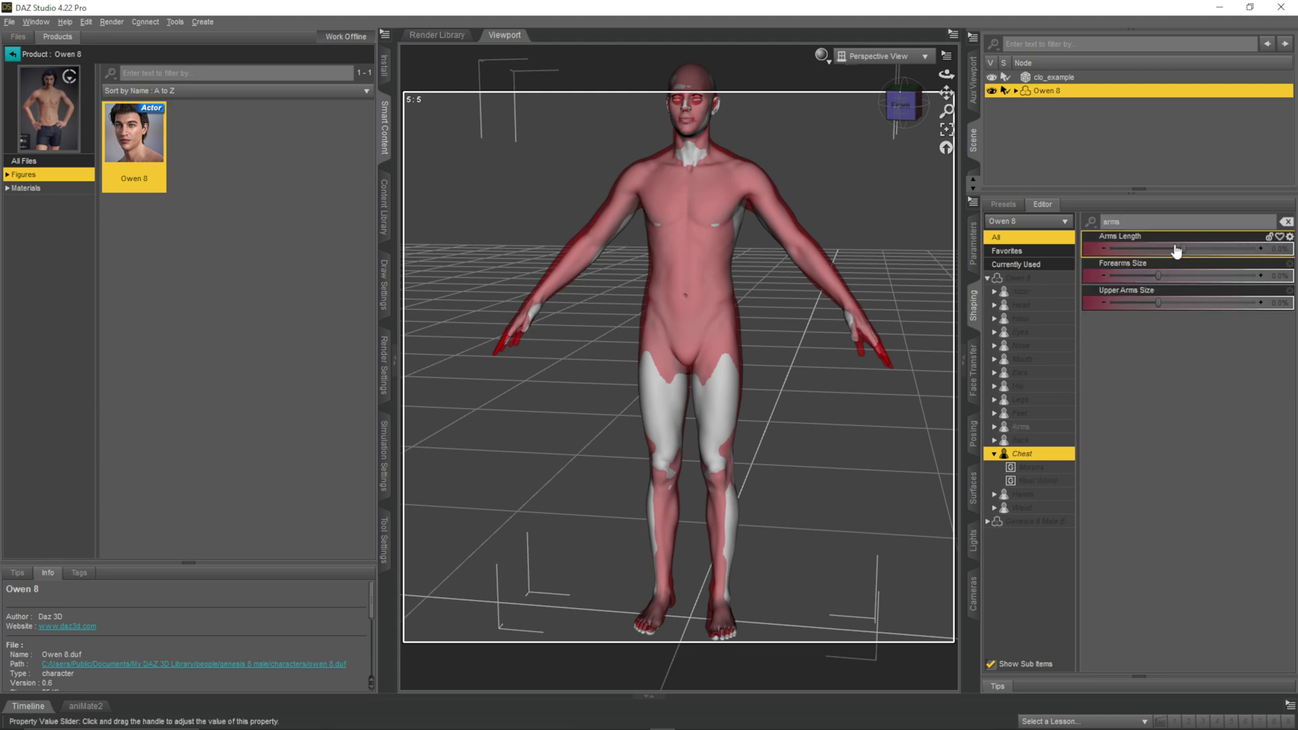
drag(1185, 248, 1202, 244)
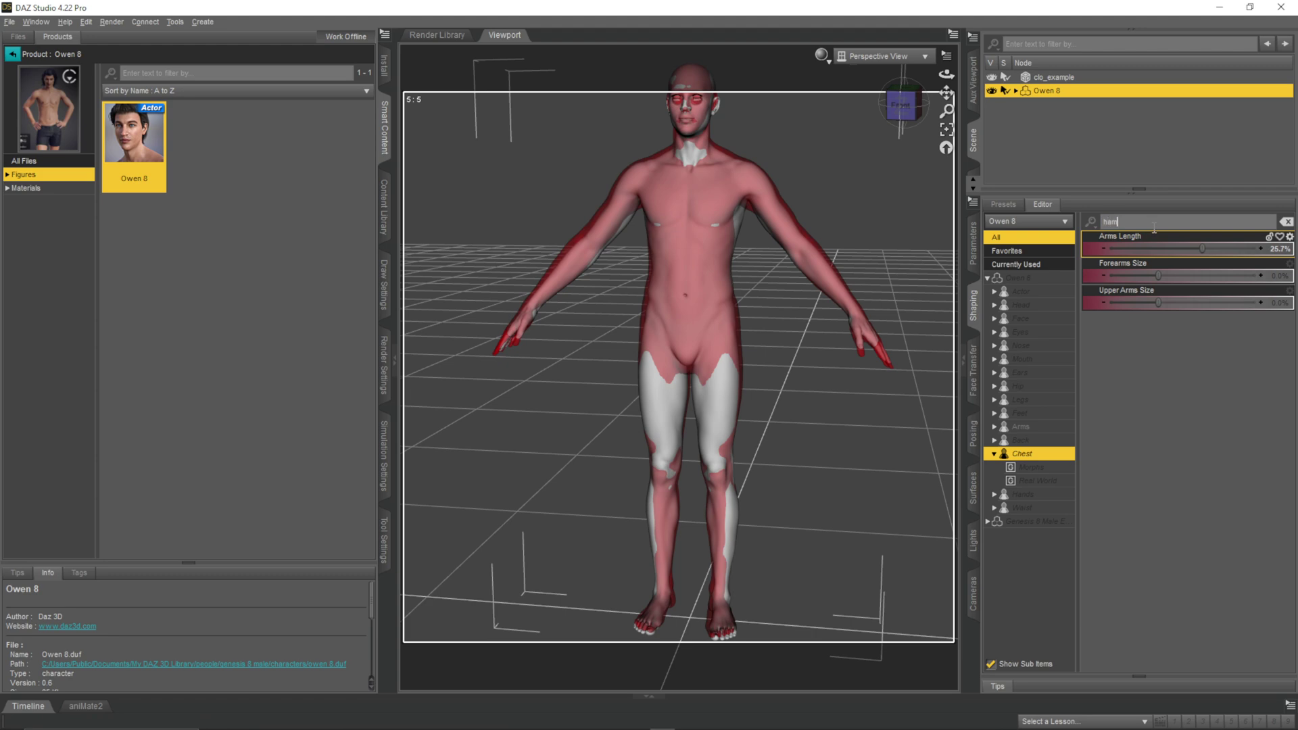
Step: Filter the shaping morphs by "hand" and set Hand Propagating Scale to about 21.3%
text(hamds)
key(Return)
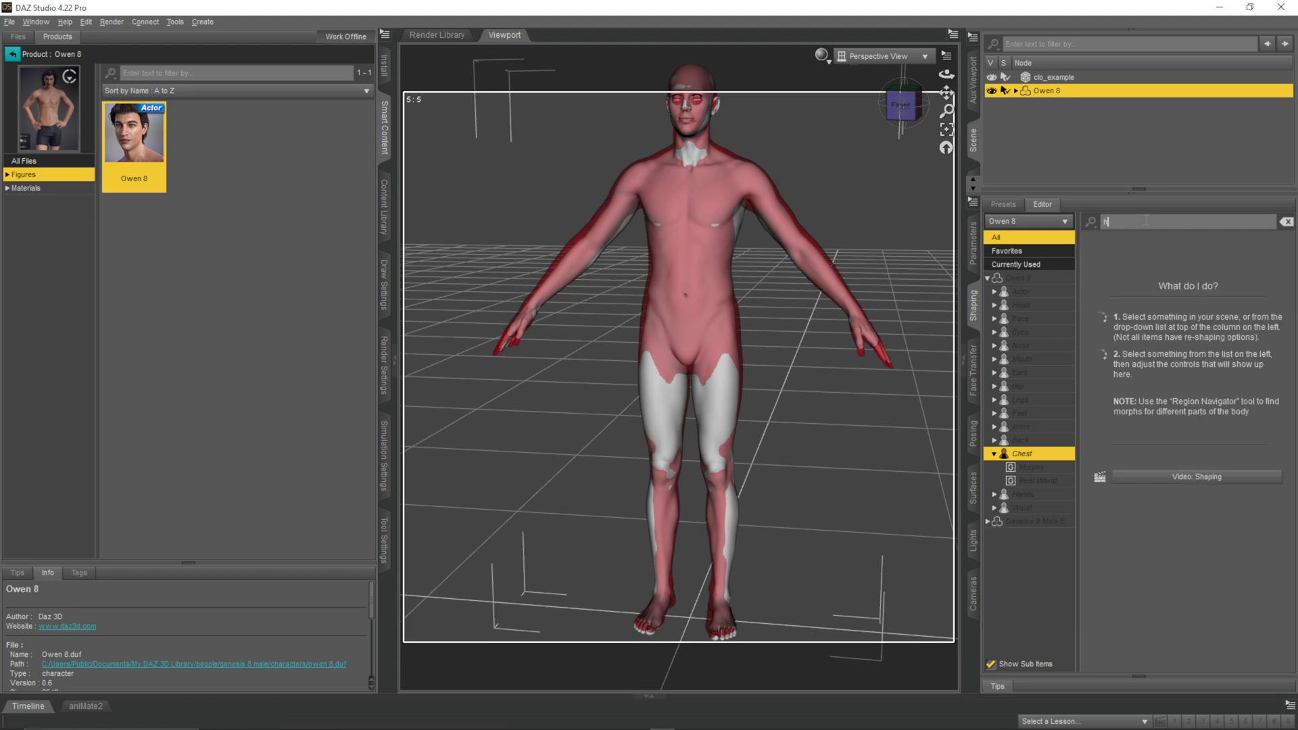
text(hands)
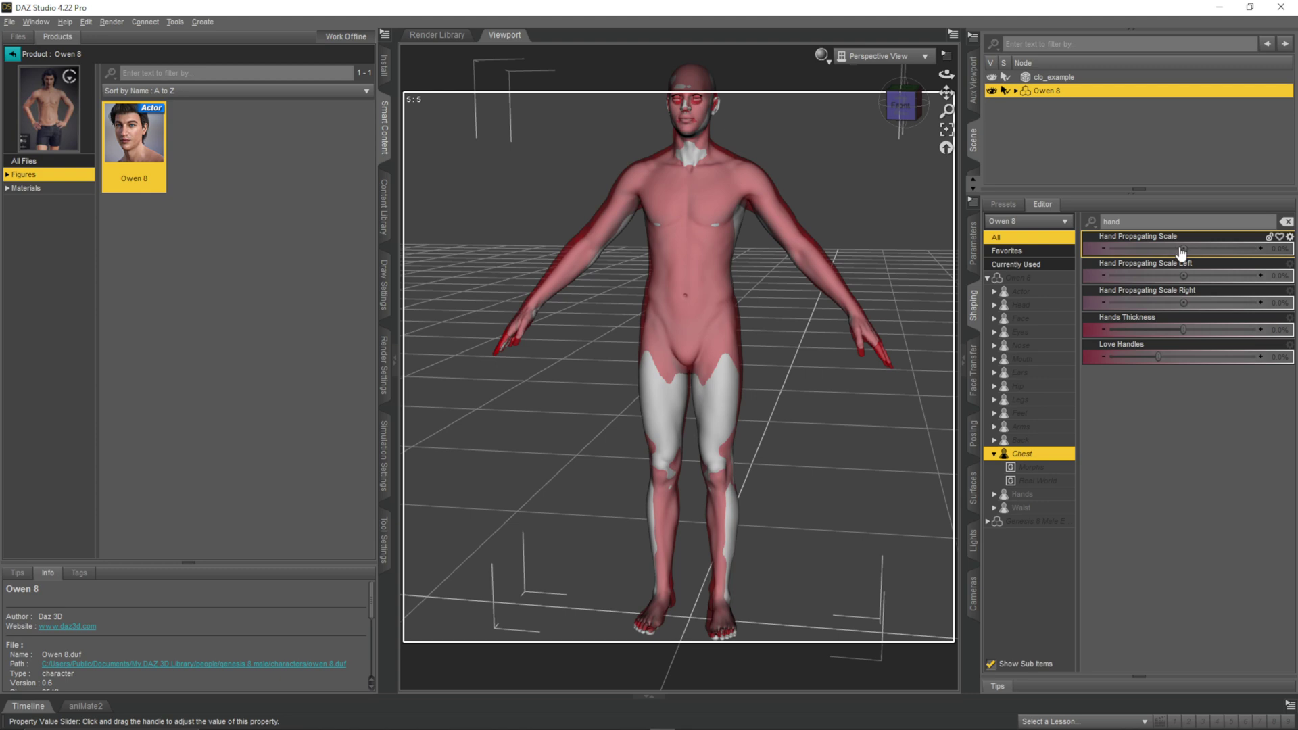
drag(1181, 248, 1200, 248)
Step: Return to the arm posing controls and set Arms Front-Back to about 4.6%, checking the fit from the side
drag(903, 111, 832, 129)
click(905, 106)
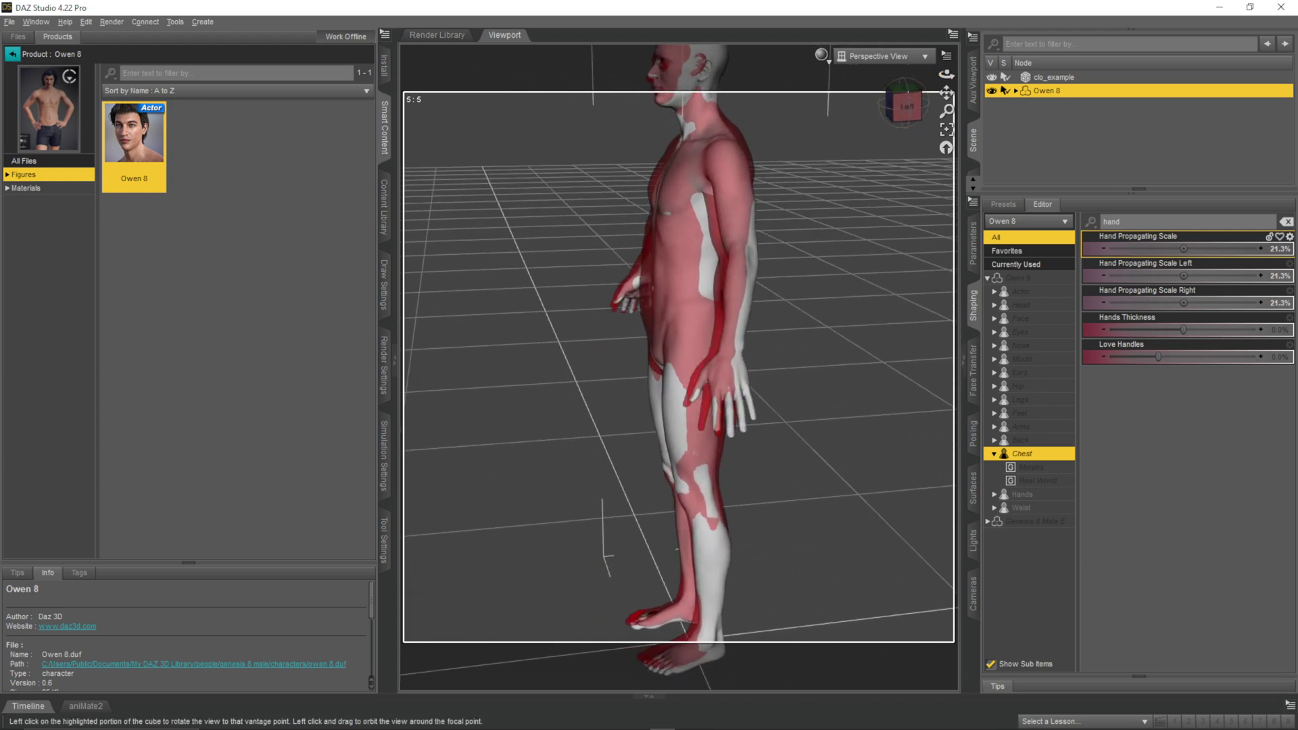
drag(905, 106, 945, 126)
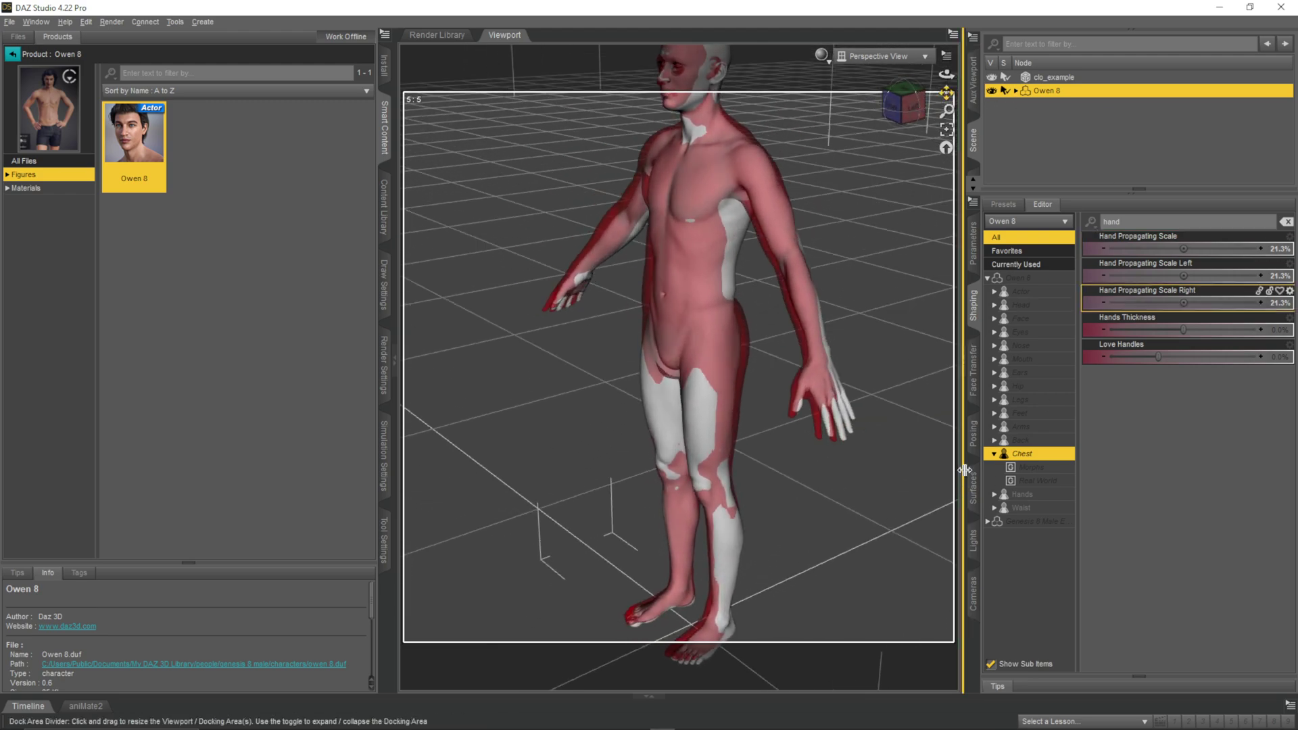
click(974, 438)
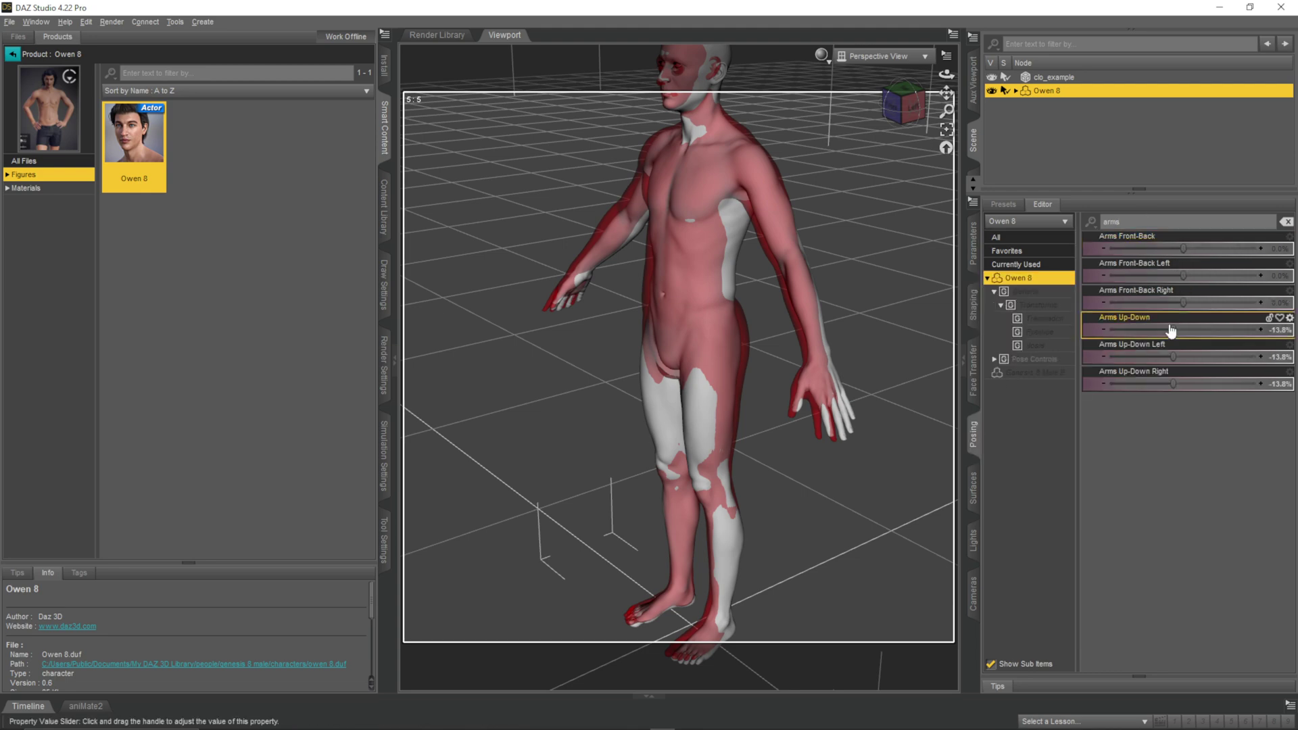
drag(1174, 330, 1208, 328)
key(ctrl+z)
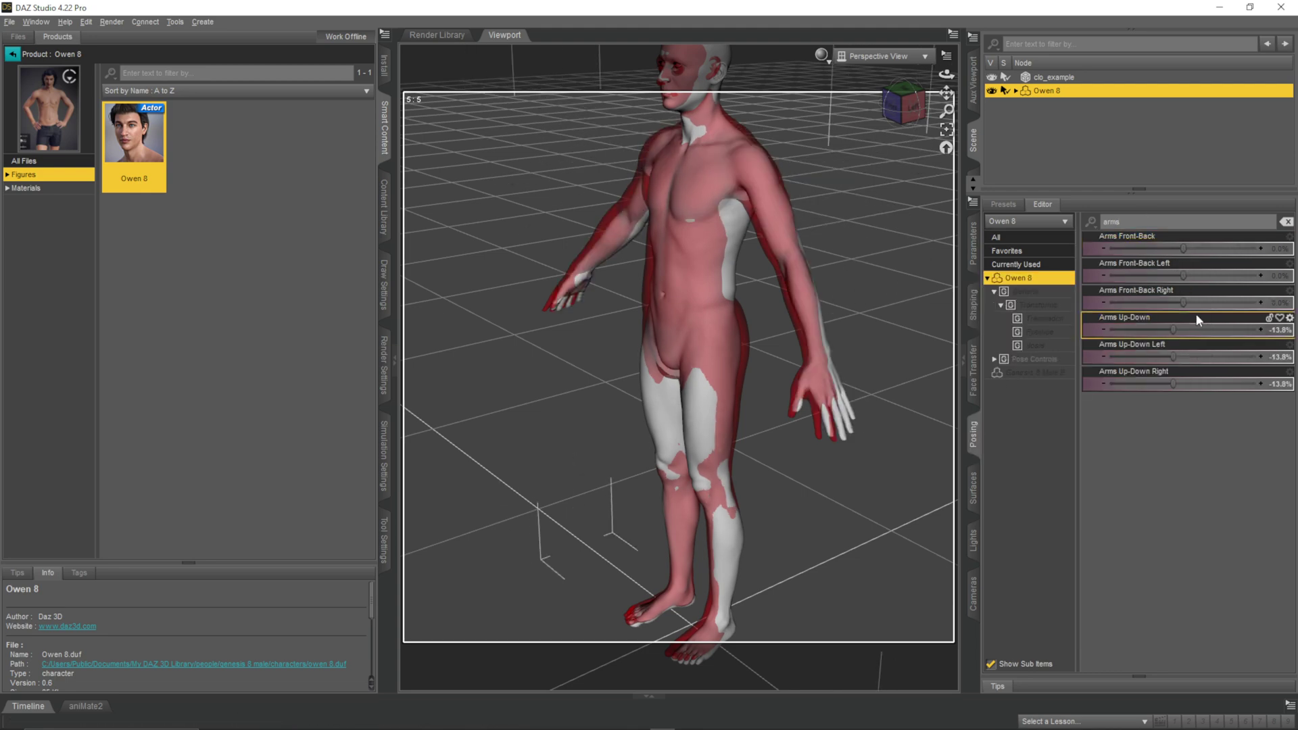
mouse_move(1183, 246)
mouse_down()
mouse_move(1206, 246)
mouse_move(1183, 244)
mouse_up()
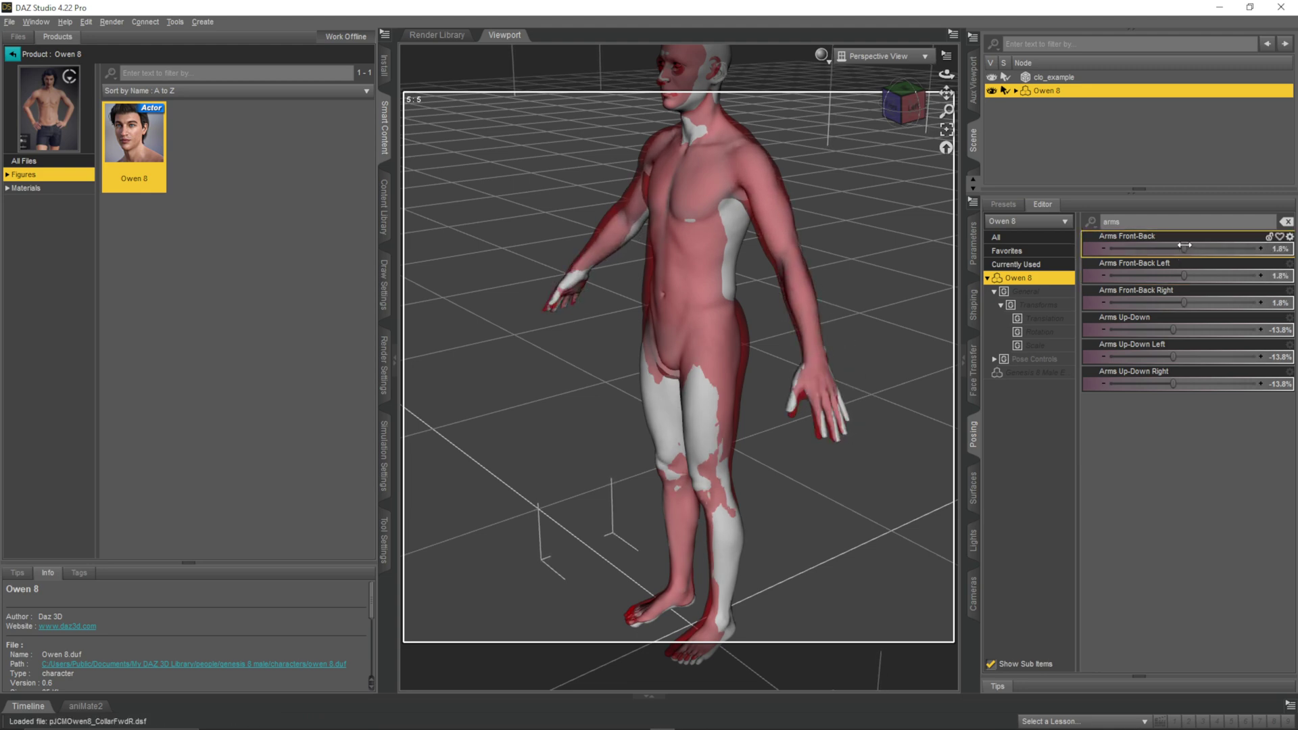
drag(924, 112, 914, 111)
click(906, 107)
drag(1186, 248, 1186, 248)
Step: Hide the clo_example avatar and rotate Owen 8's Chest Lower bone slightly on its X axis
mouse_move(907, 109)
mouse_down()
mouse_move(888, 96)
mouse_move(909, 95)
mouse_move(903, 86)
mouse_move(884, 94)
mouse_move(900, 89)
mouse_up()
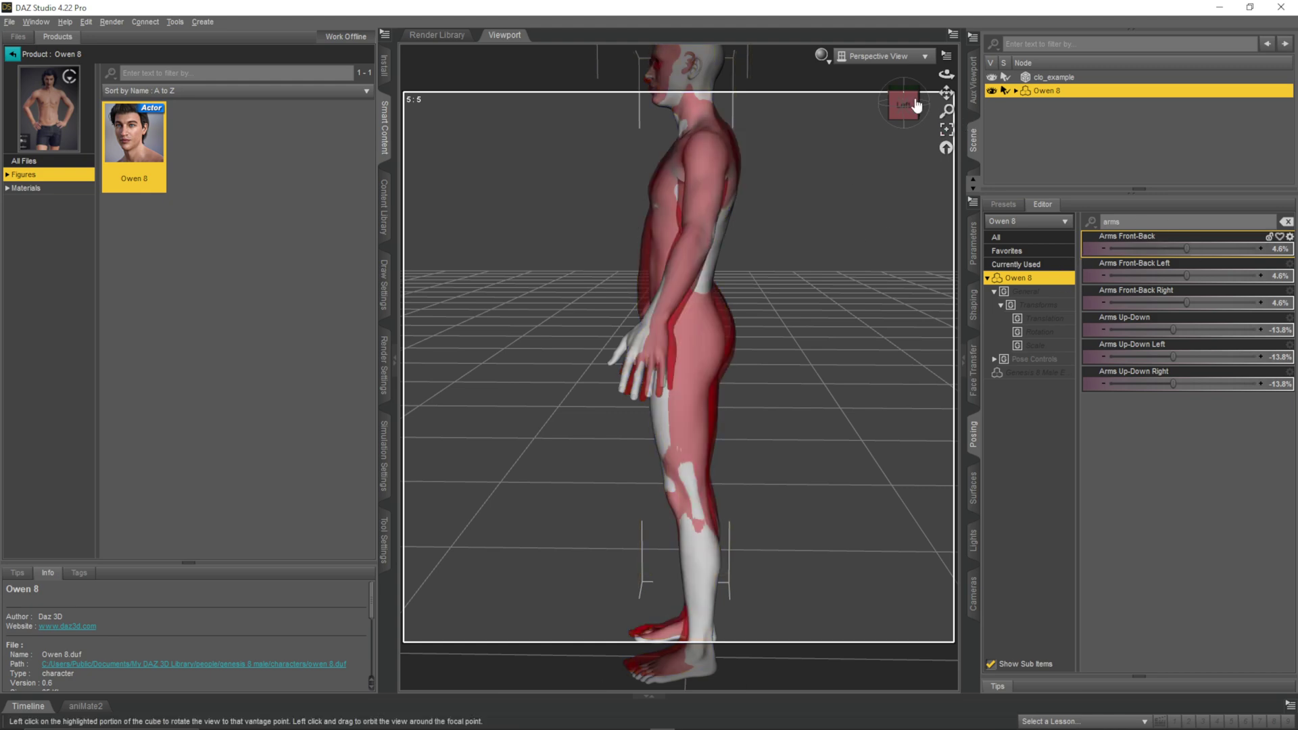
drag(902, 103, 918, 110)
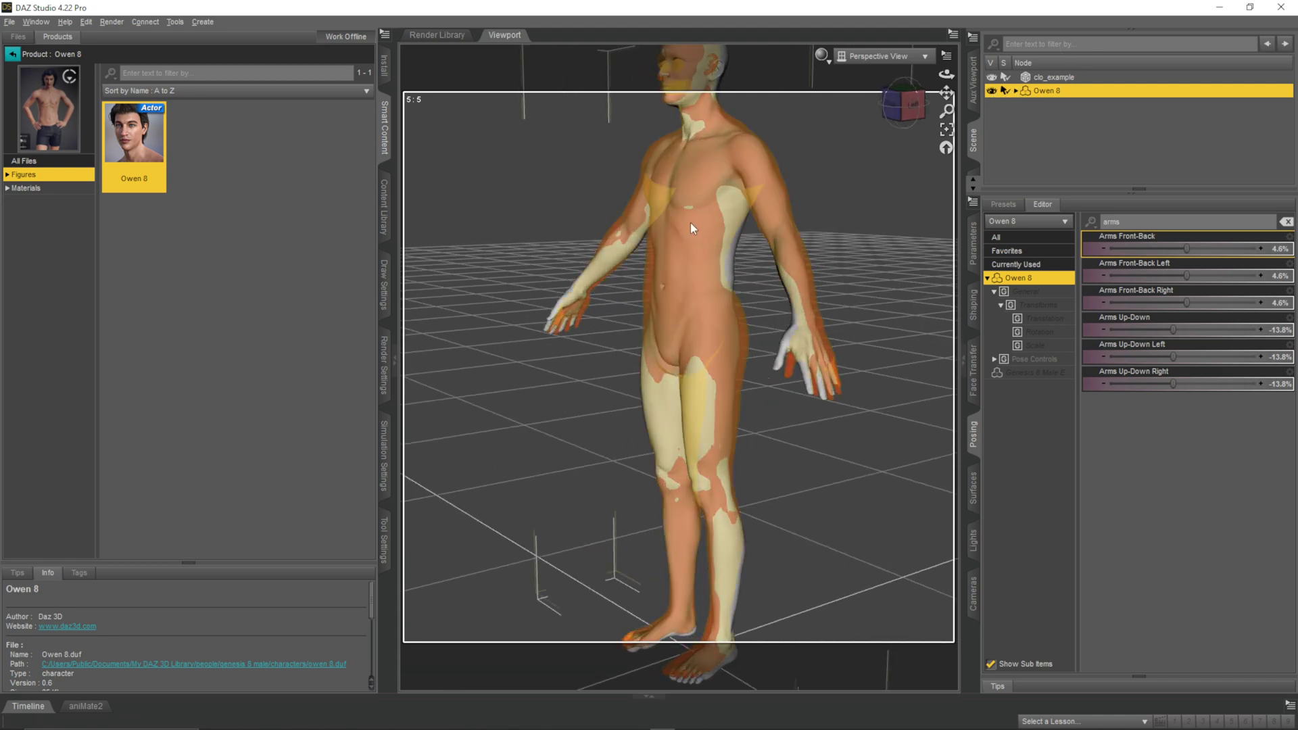
click(993, 77)
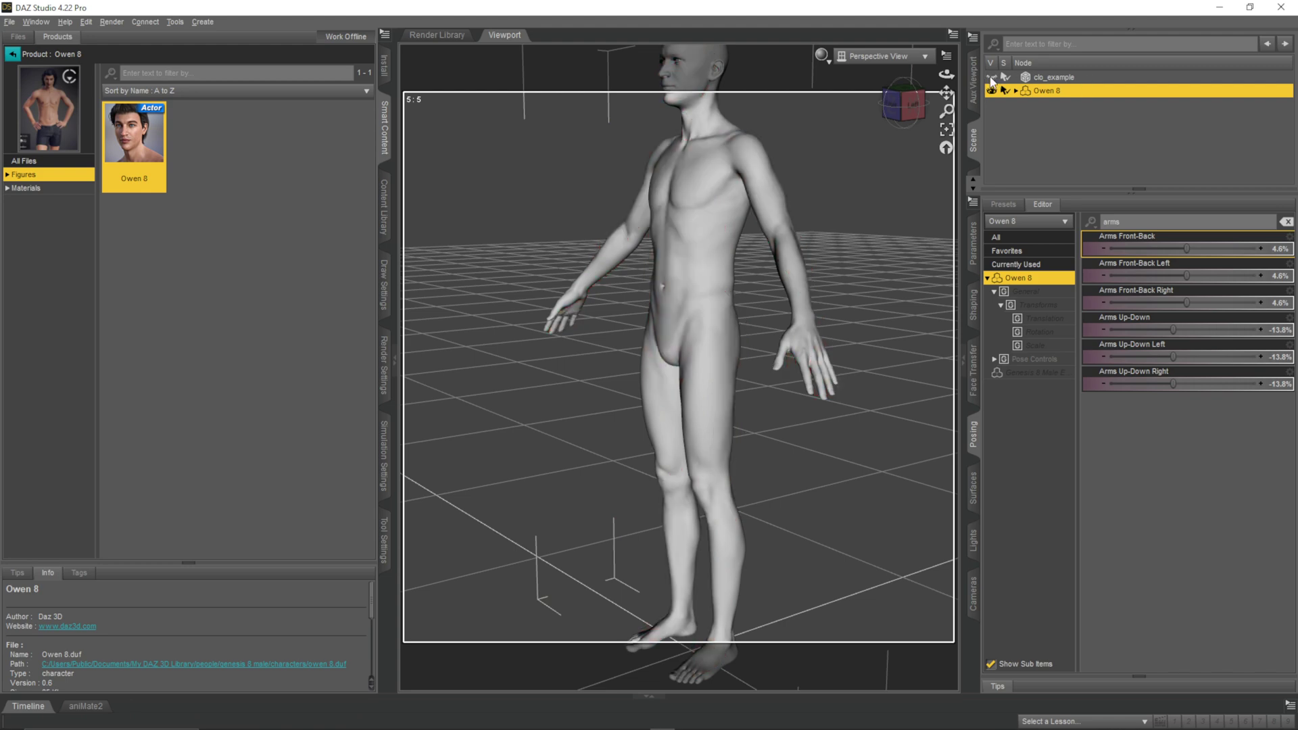
click(695, 246)
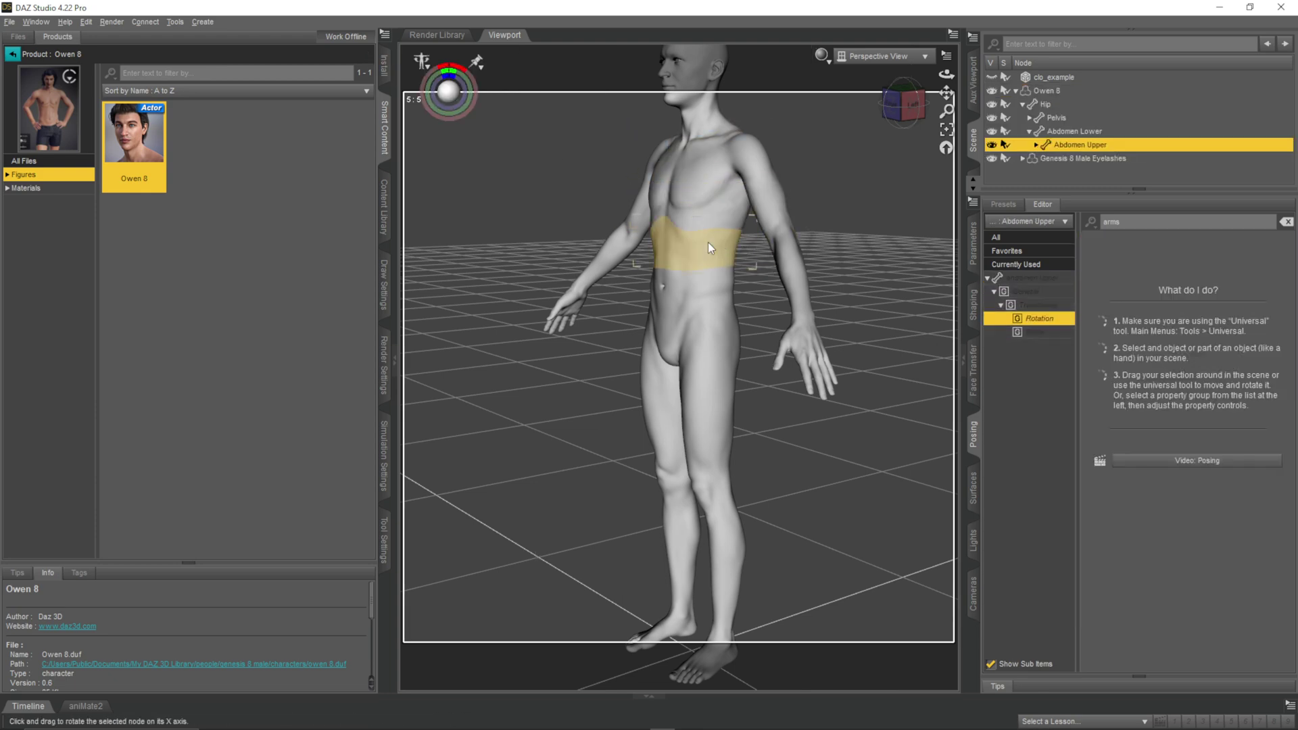
click(708, 217)
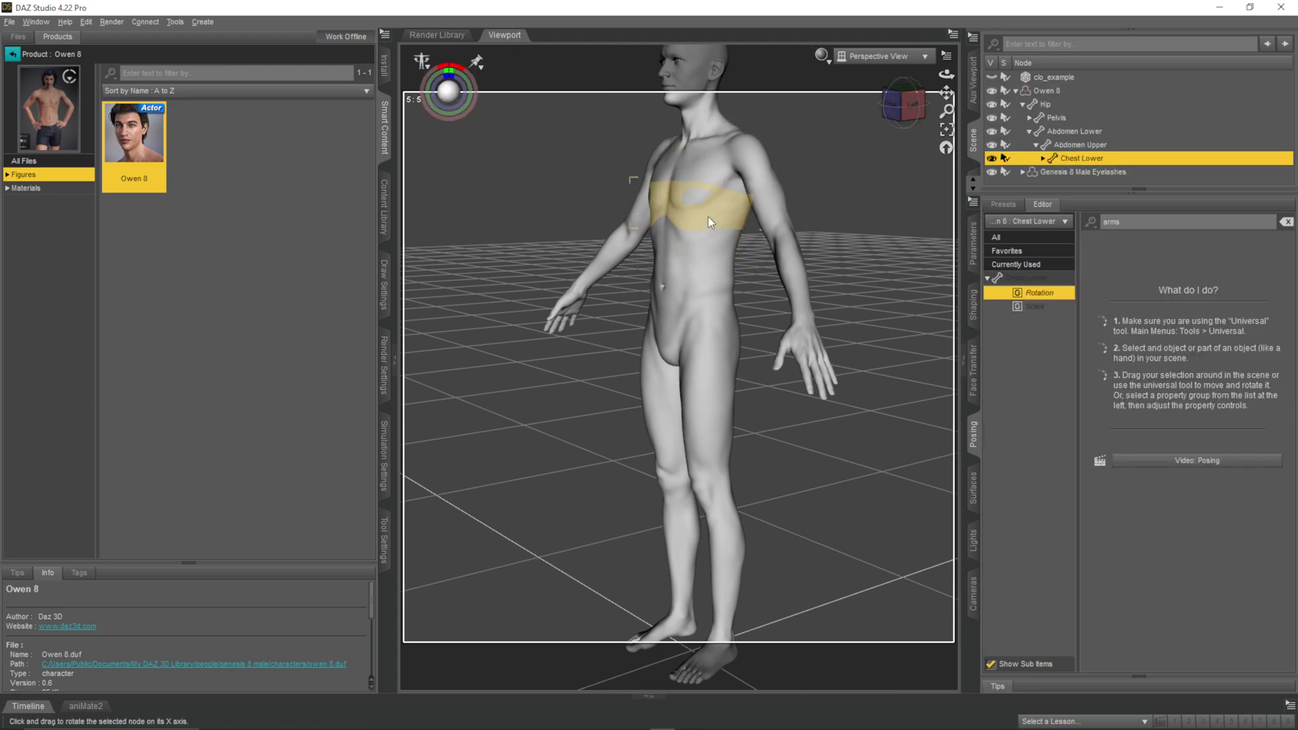
click(917, 105)
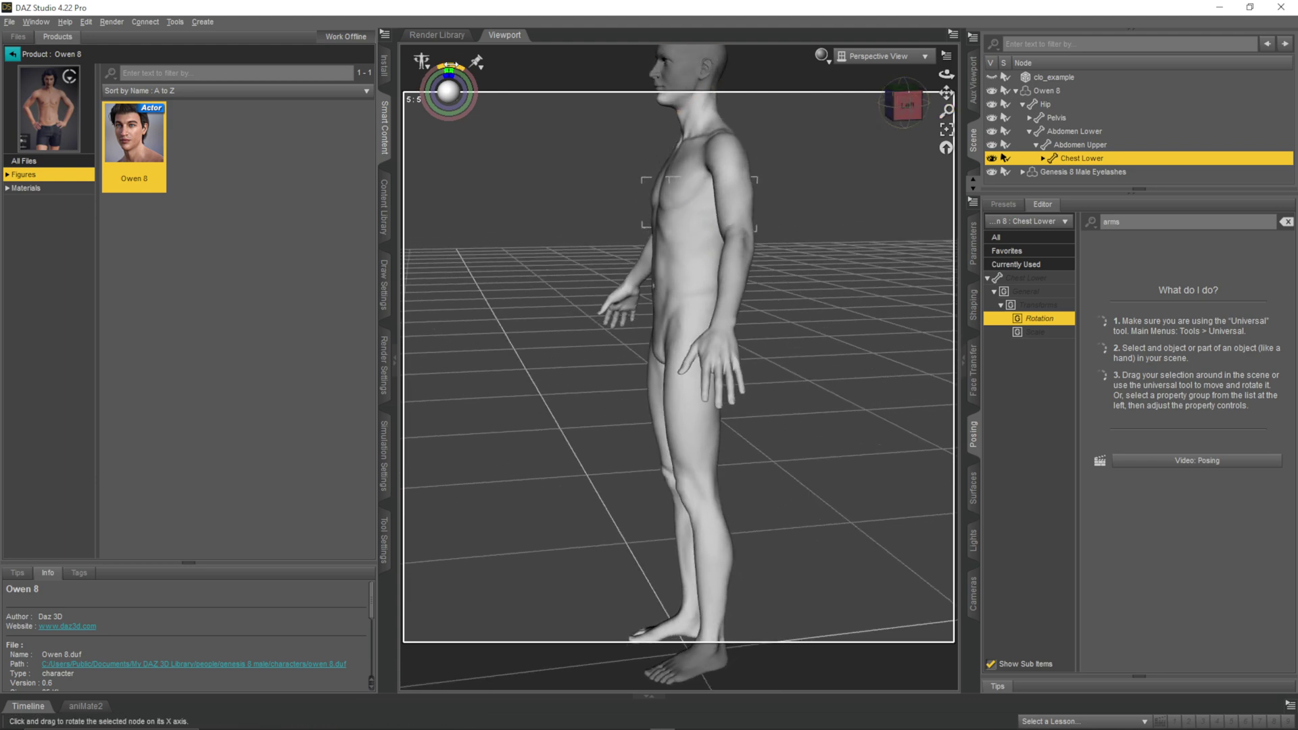
drag(450, 65, 449, 65)
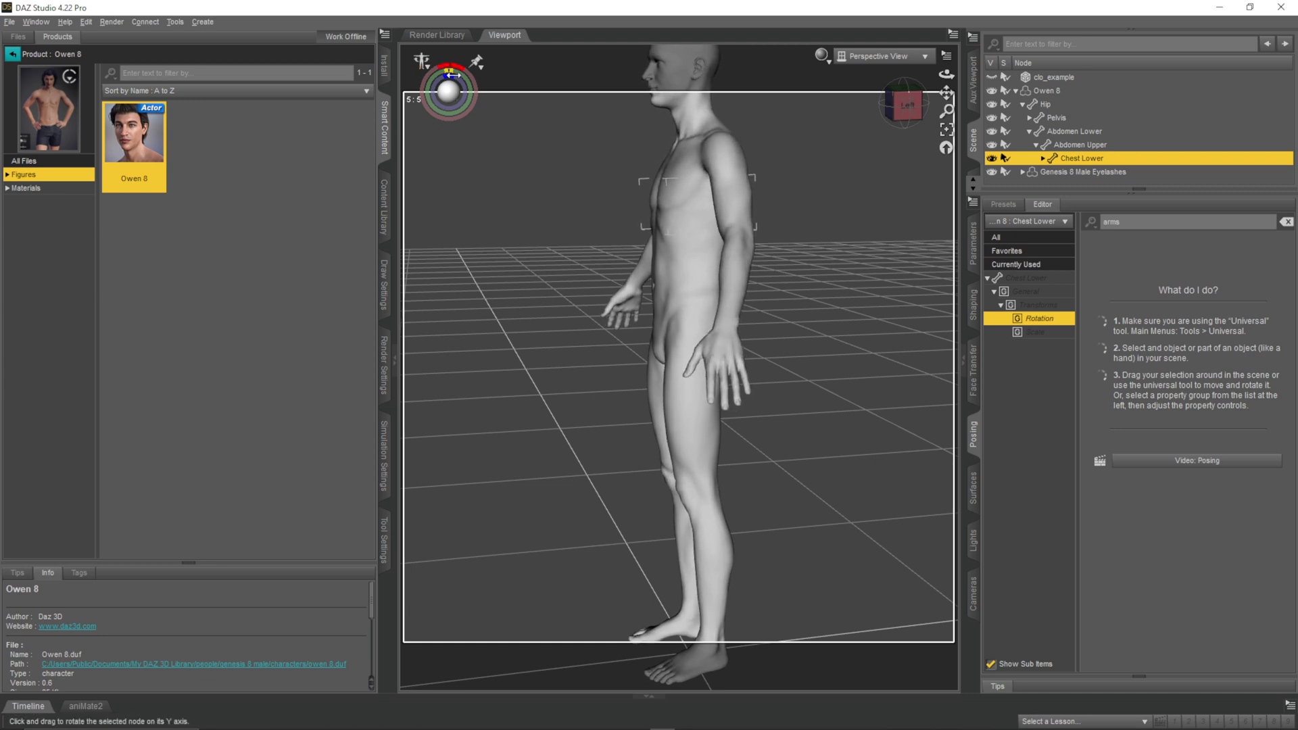
Step: Show the clo_example avatar again and bend Owen 8's Neck Lower bone slightly backward on its X axis
click(993, 80)
click(901, 106)
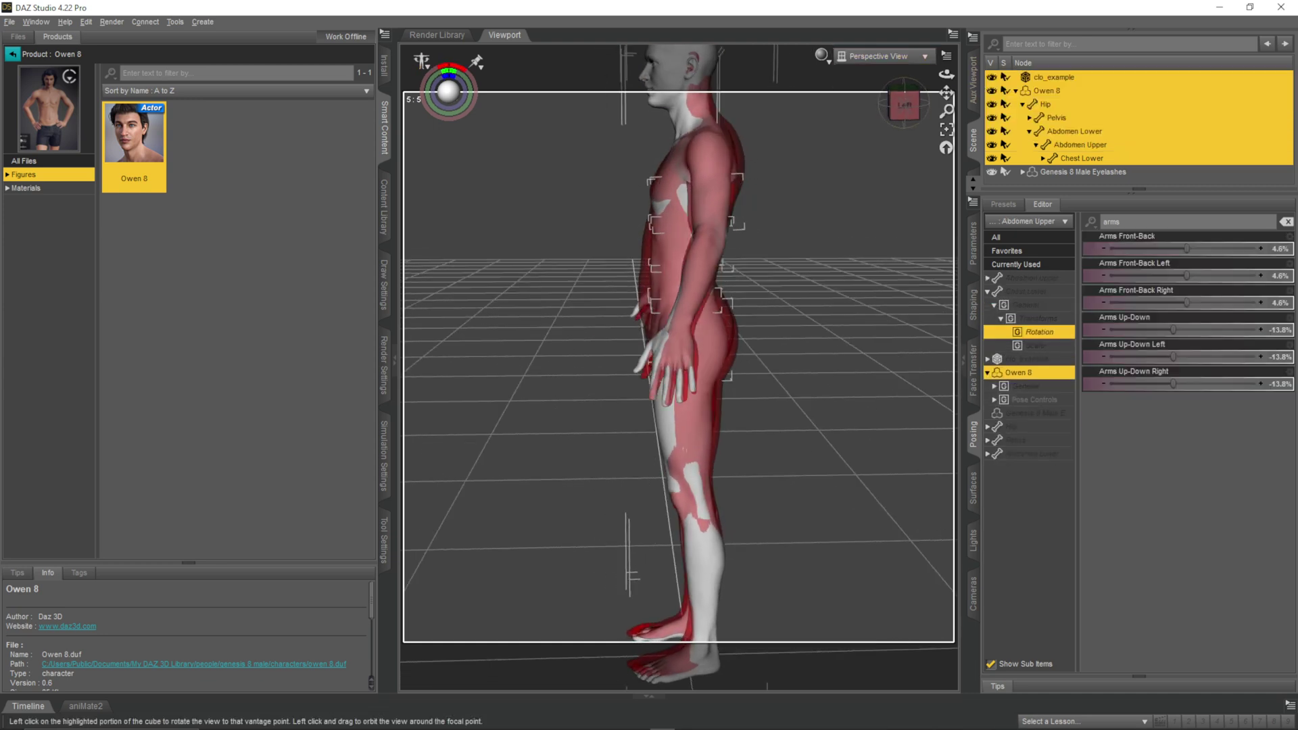
drag(903, 106, 897, 100)
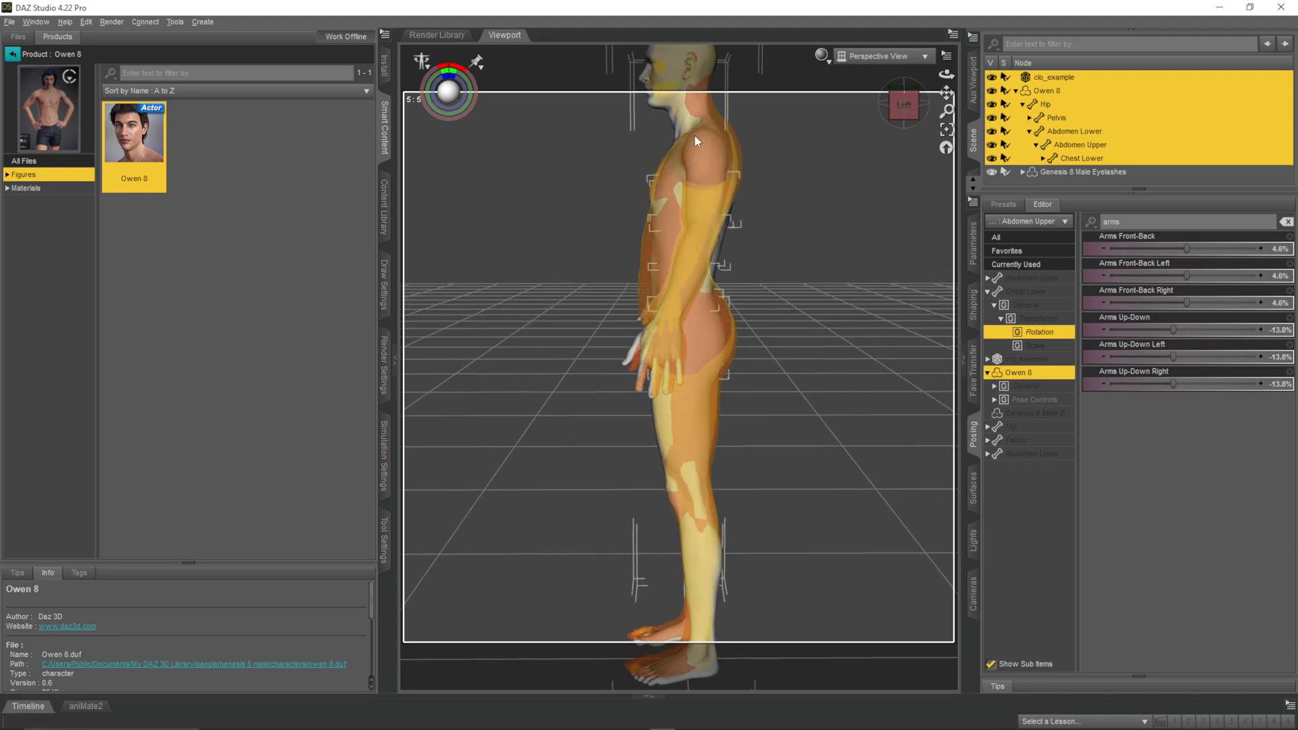
click(694, 124)
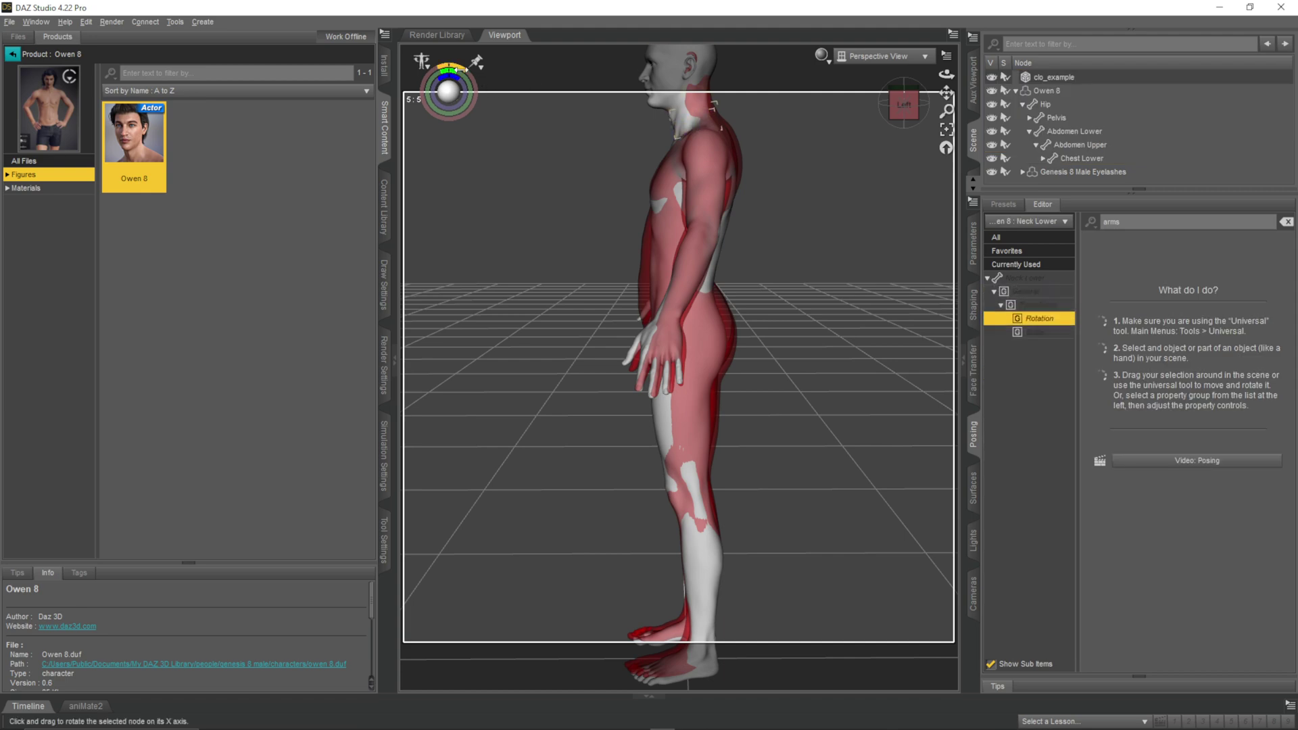
drag(451, 71, 458, 70)
drag(457, 69, 450, 67)
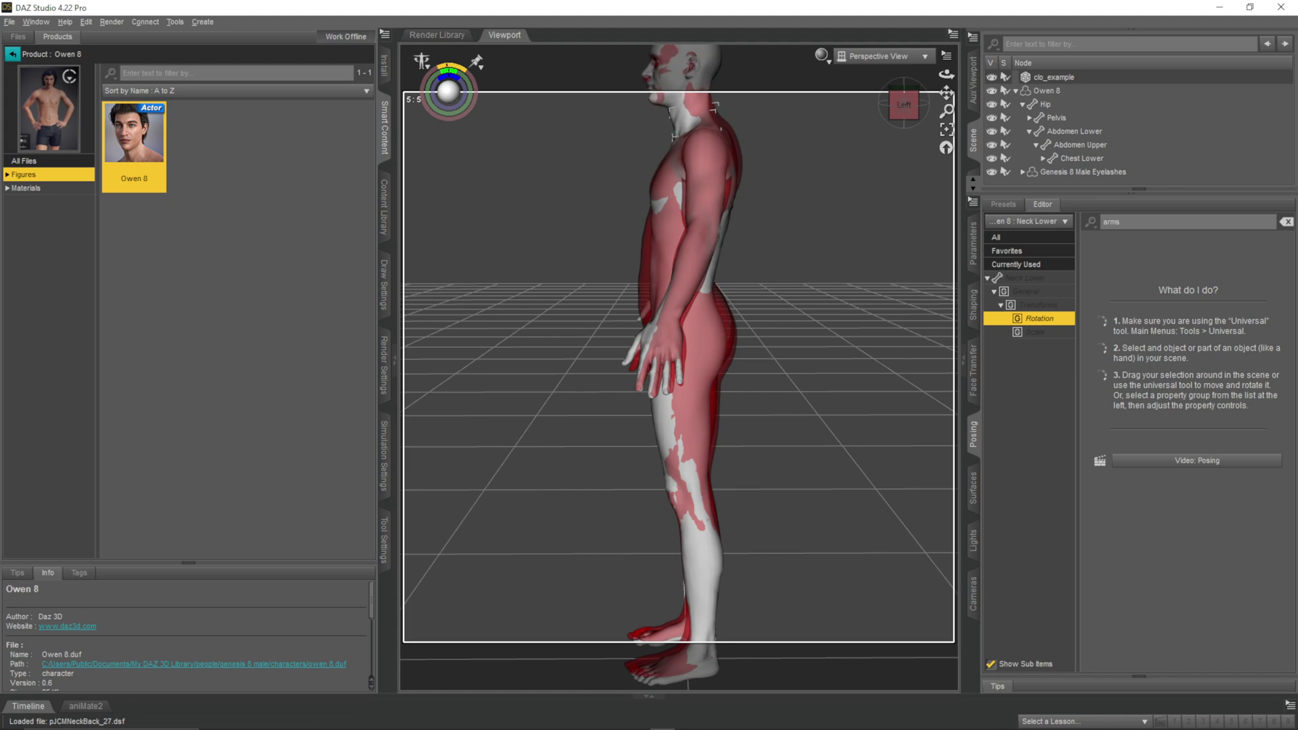
Step: Select Owen 8, clear the filter on the shaping morphs and set the Actor morph Bodybuilder to about 26%
click(901, 105)
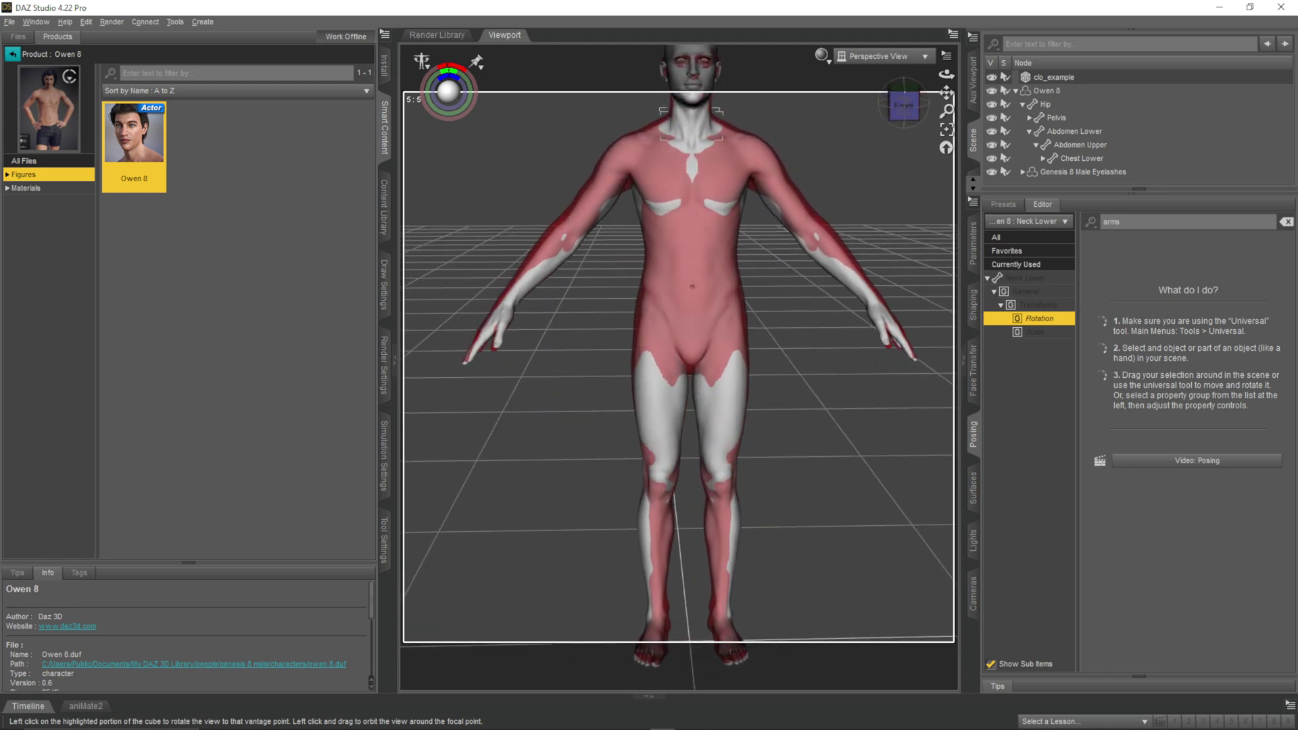
mouse_move(898, 104)
mouse_down()
mouse_move(928, 93)
mouse_move(897, 103)
mouse_up()
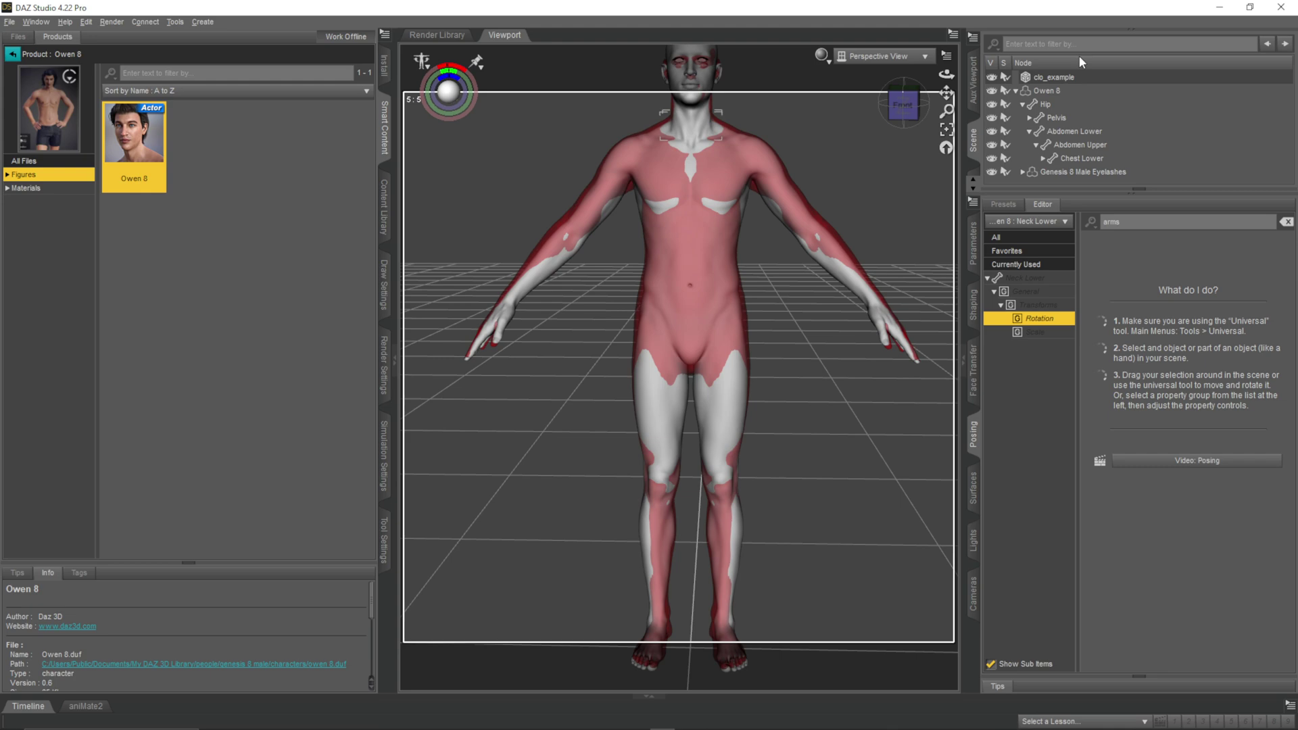
drag(904, 105, 880, 110)
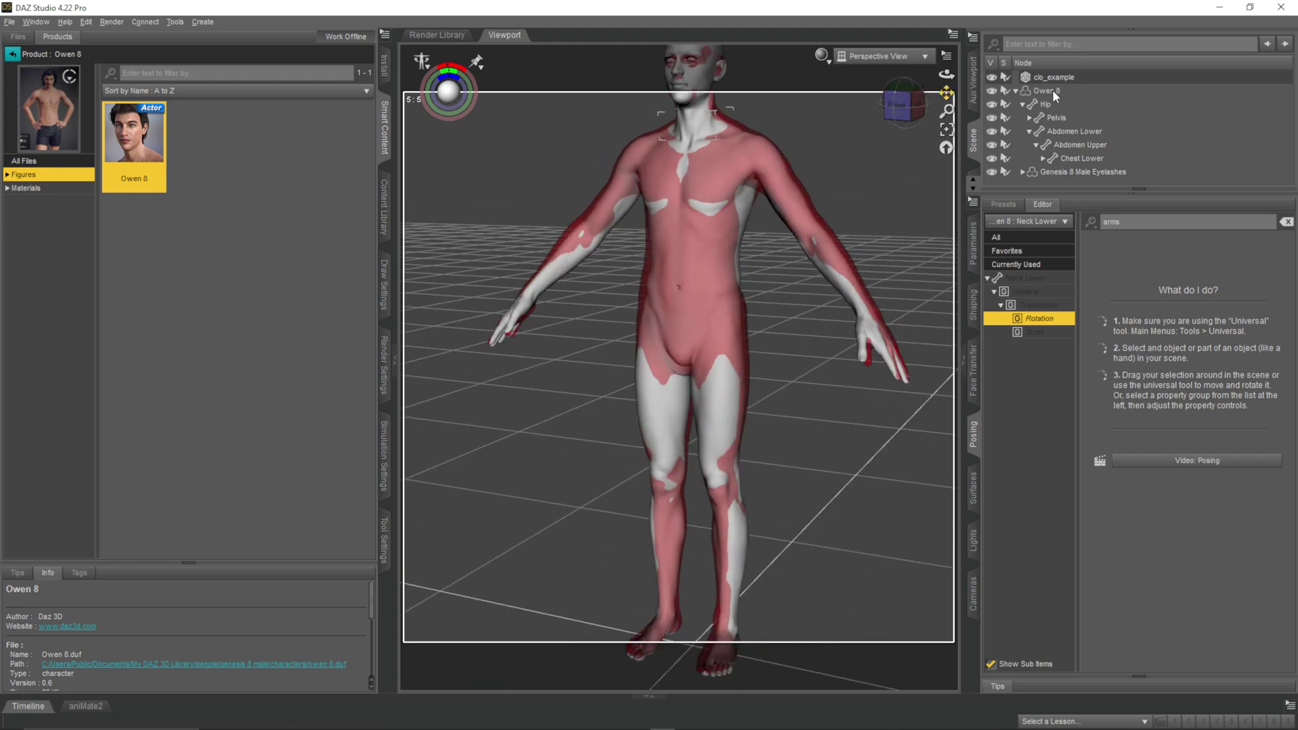
click(1053, 91)
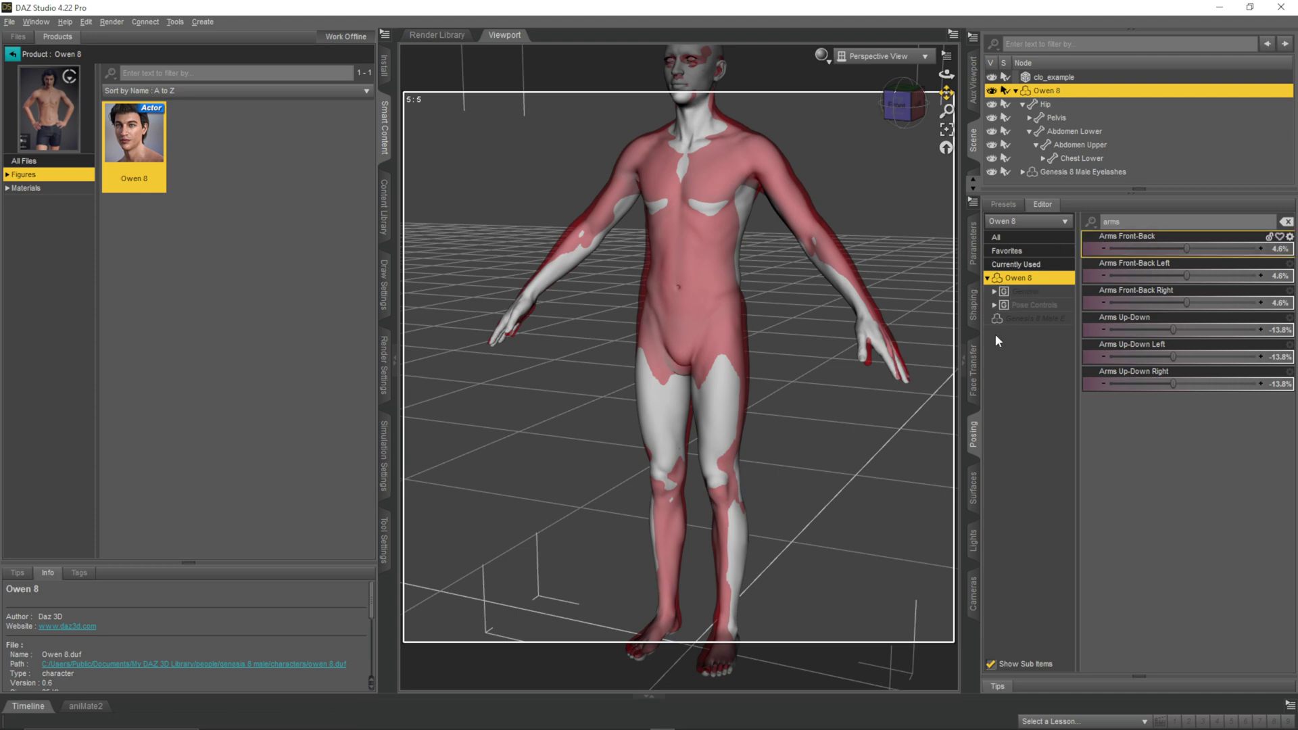
click(977, 314)
click(1117, 287)
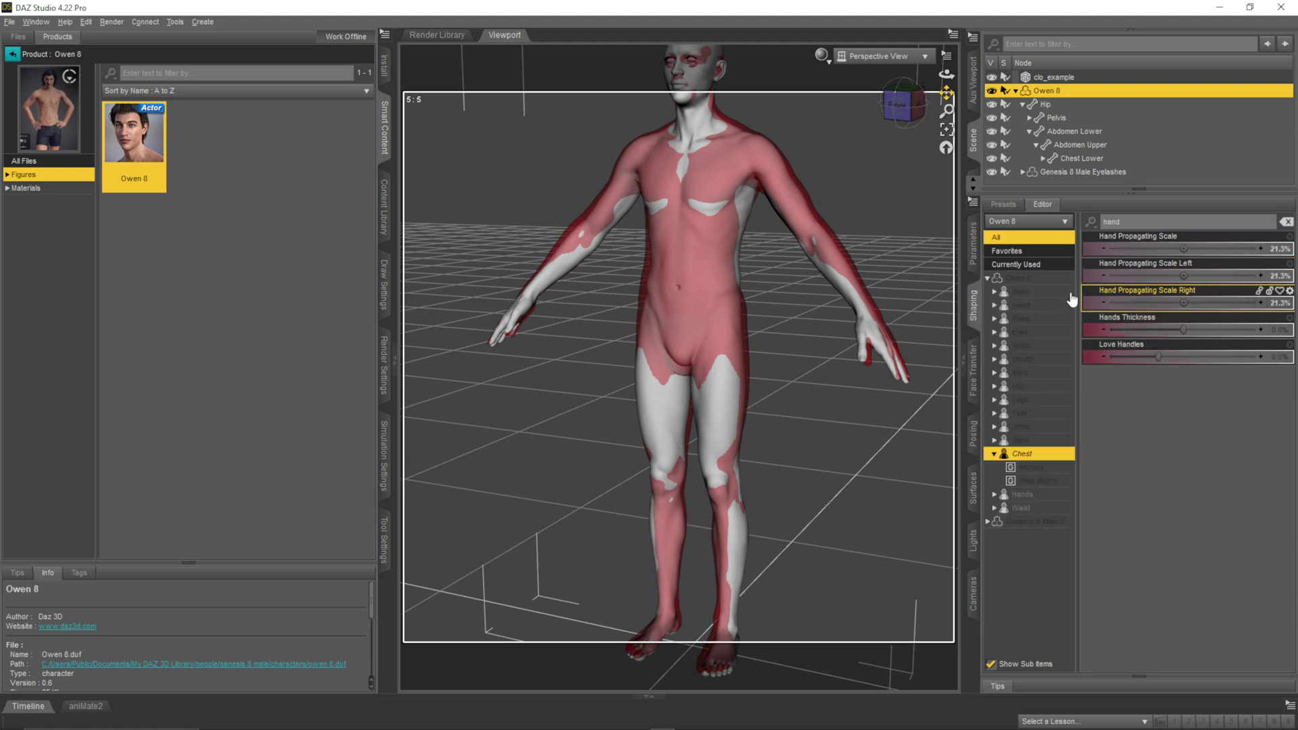
click(1021, 291)
click(1287, 223)
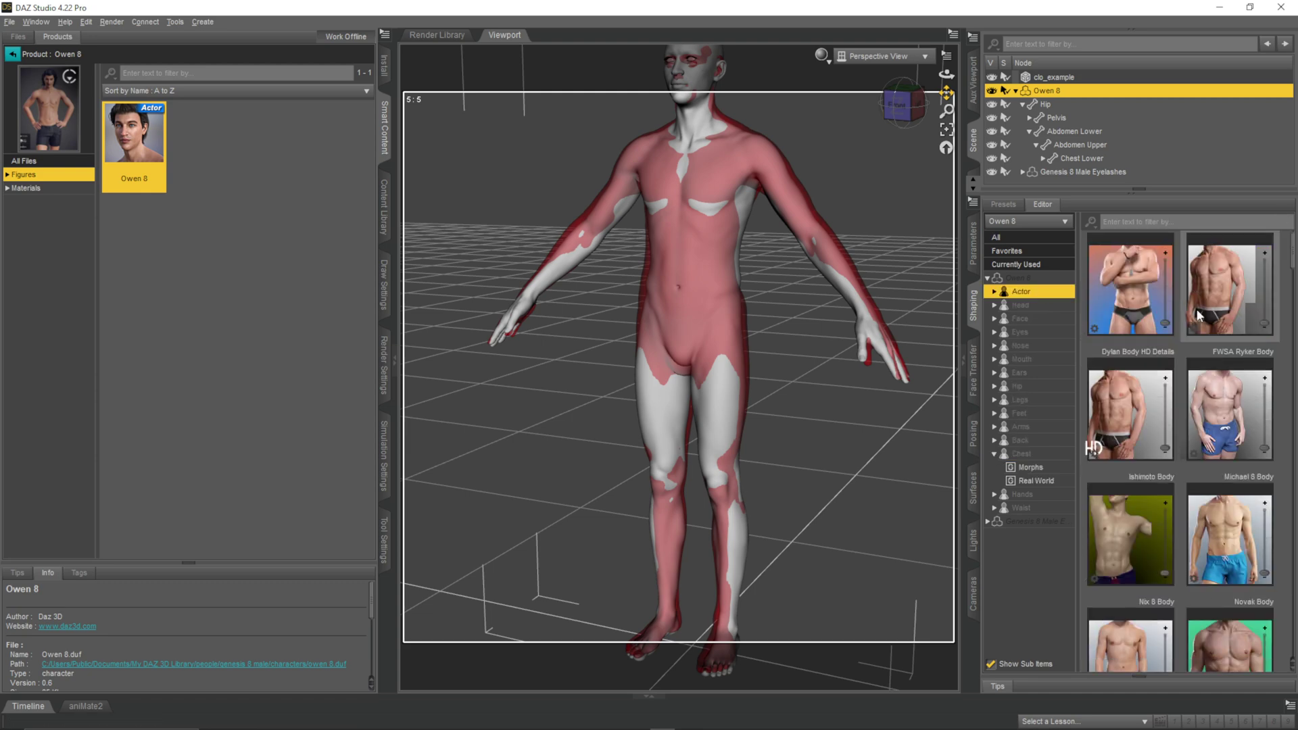
scroll(1201, 323, up, 1)
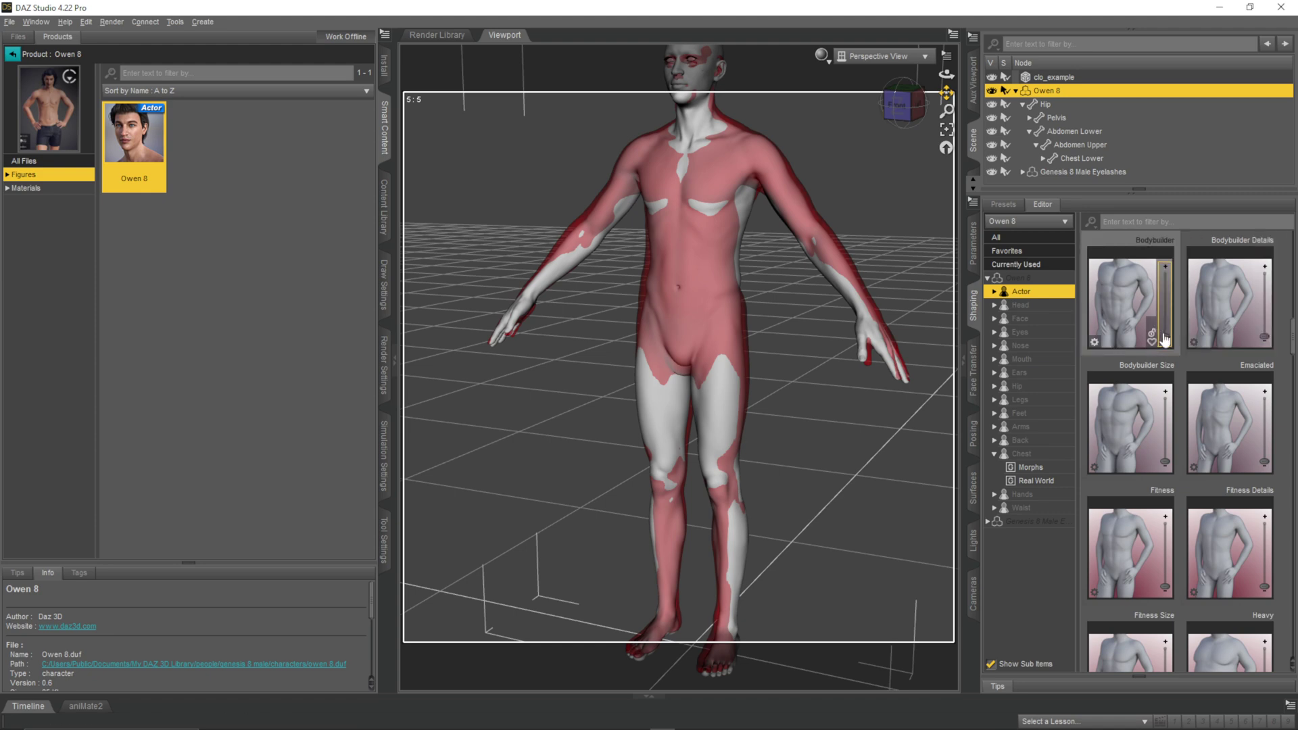
drag(1167, 336, 1166, 319)
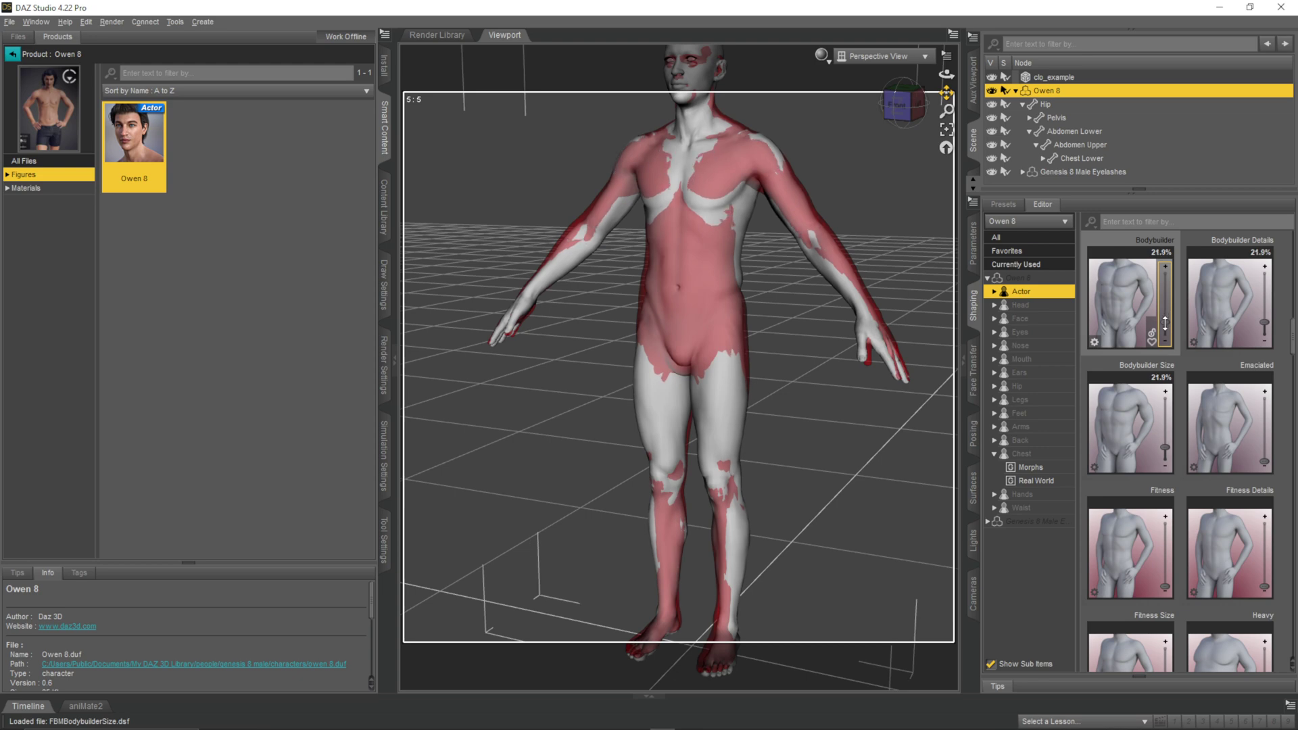
drag(1166, 325, 1166, 318)
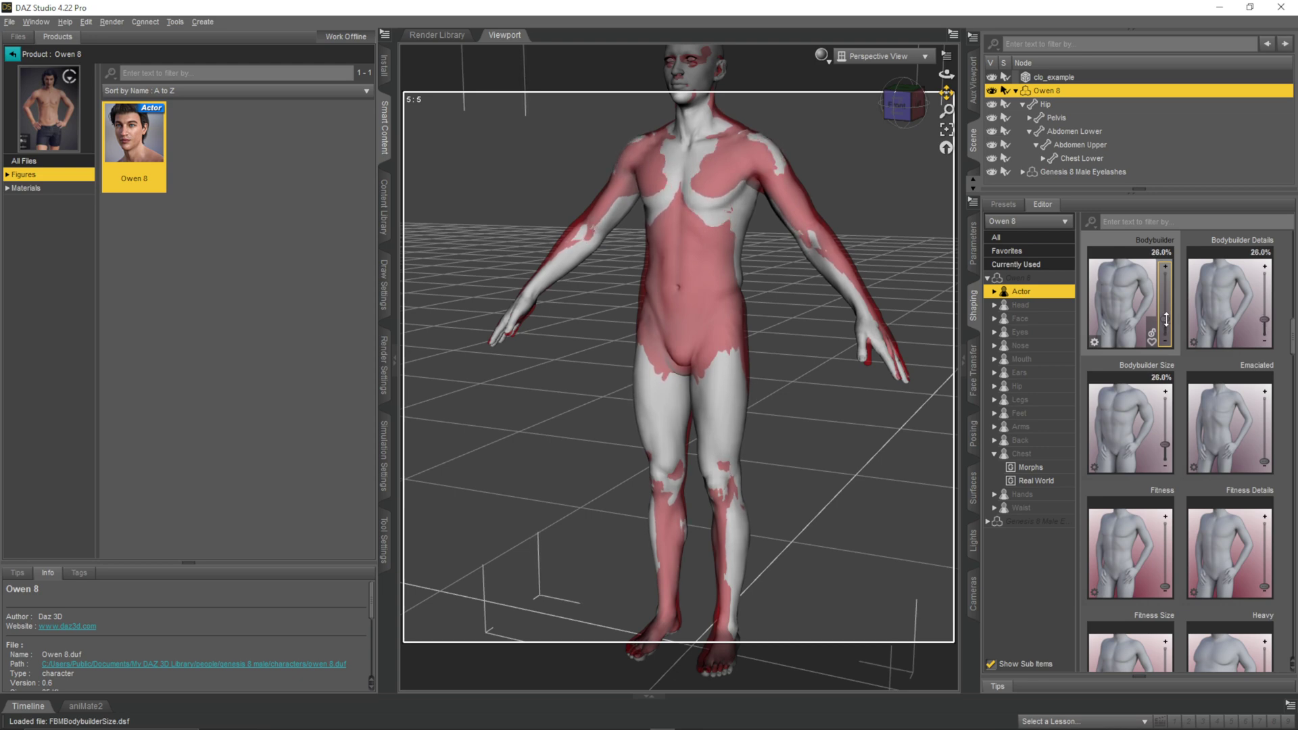
Step: Check the fit from the back and side and set Owen 8's Glutes Size hip morph to about 75.2%
click(900, 106)
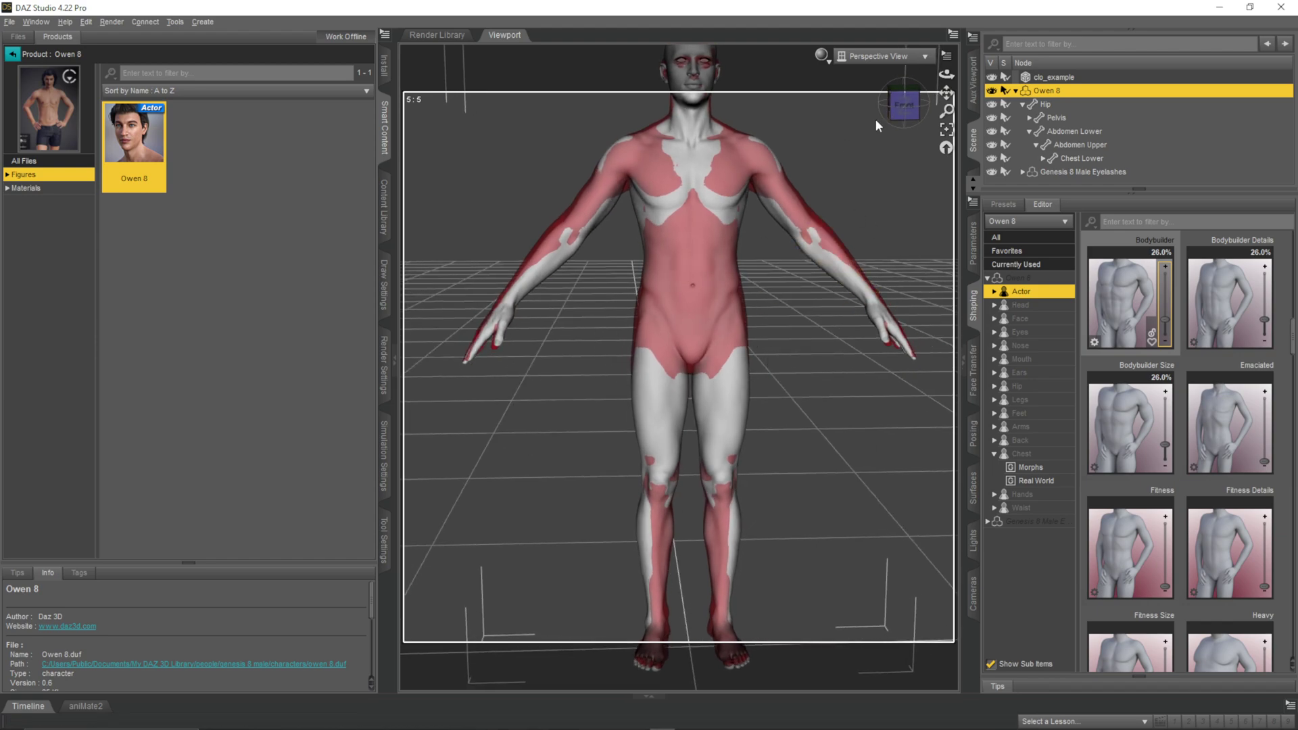
click(904, 106)
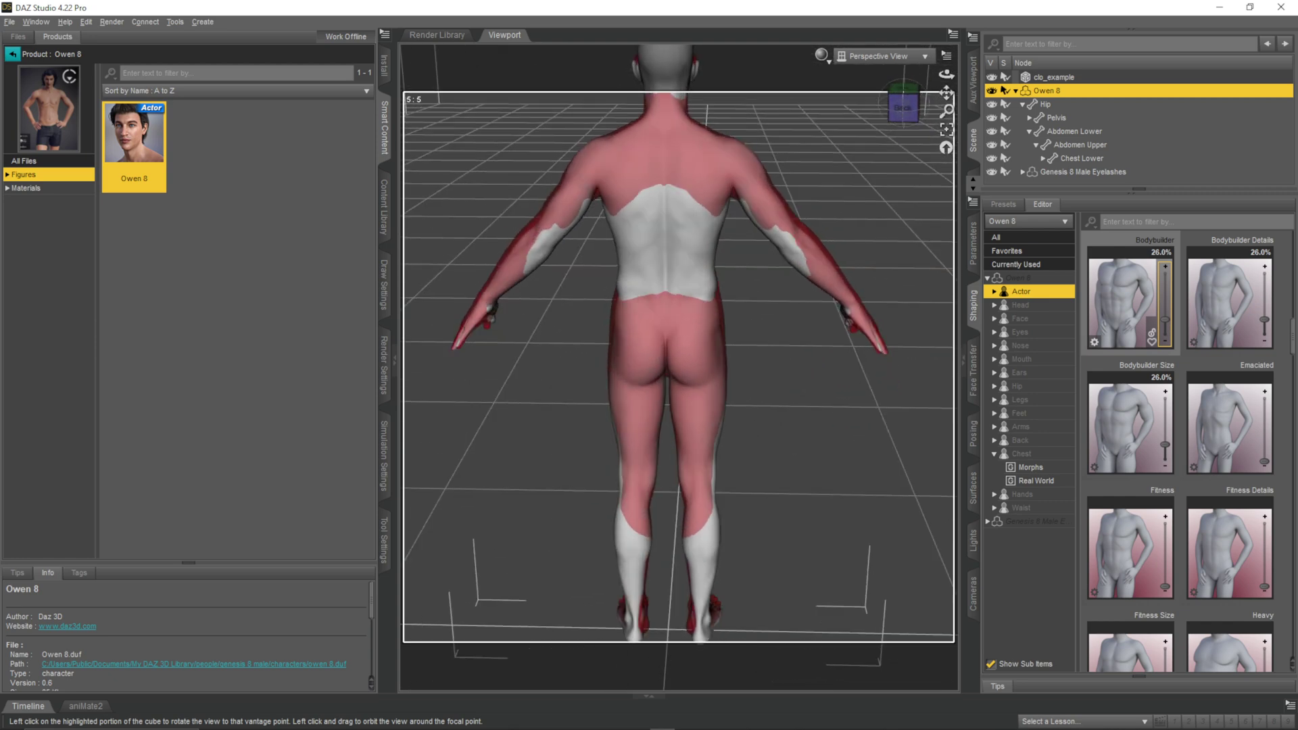
drag(903, 107, 851, 77)
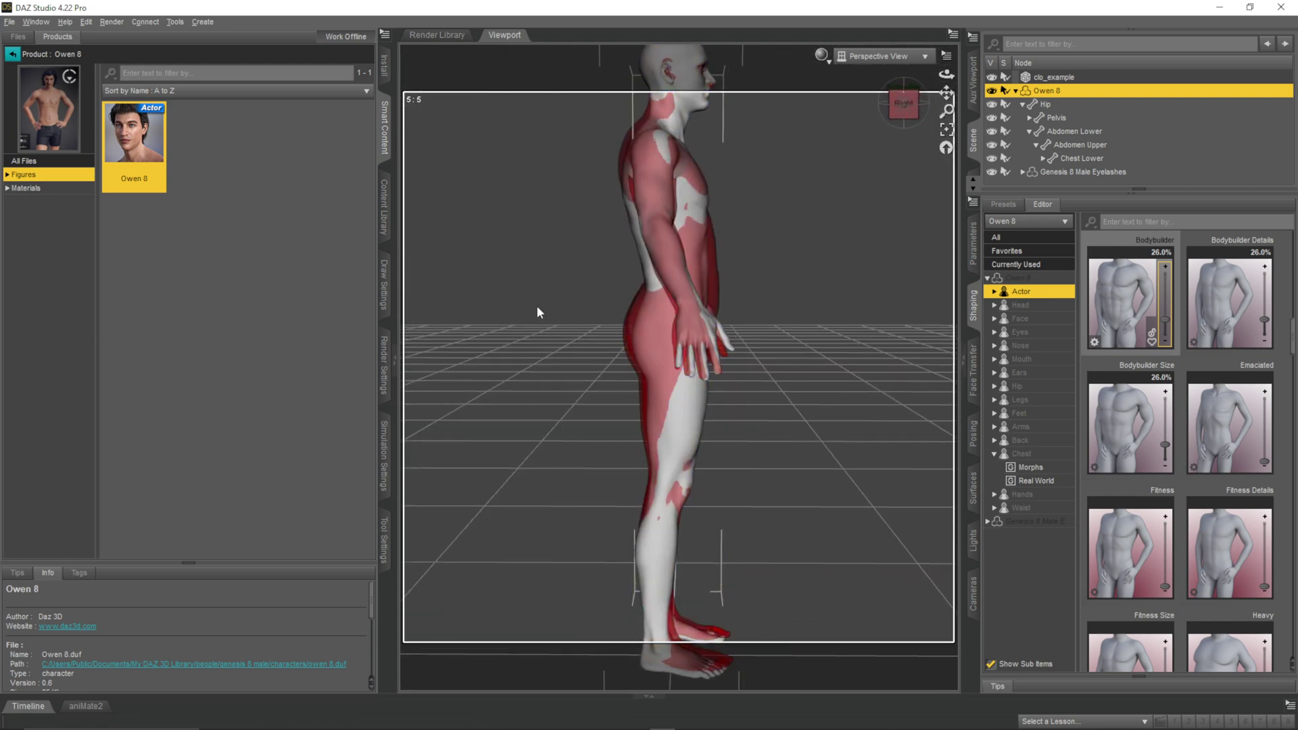
scroll(567, 355, up, 5)
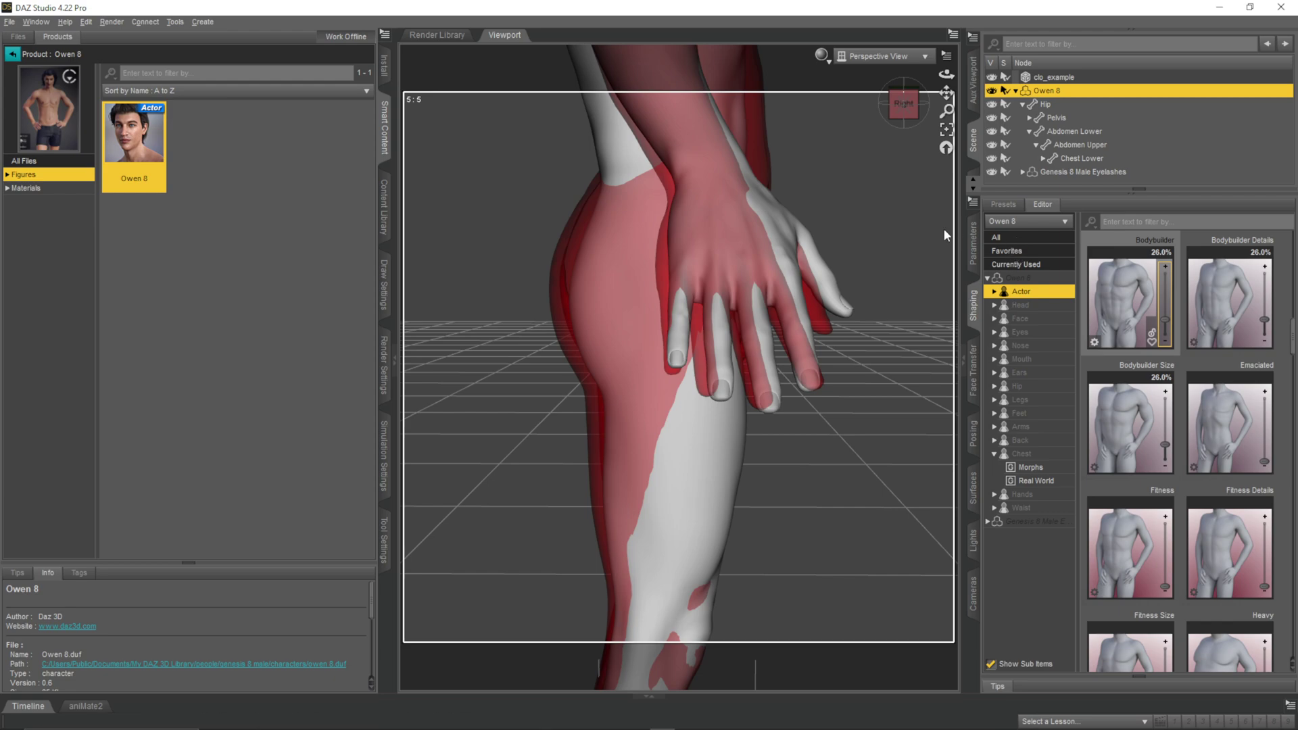
drag(904, 106, 751, 118)
click(904, 107)
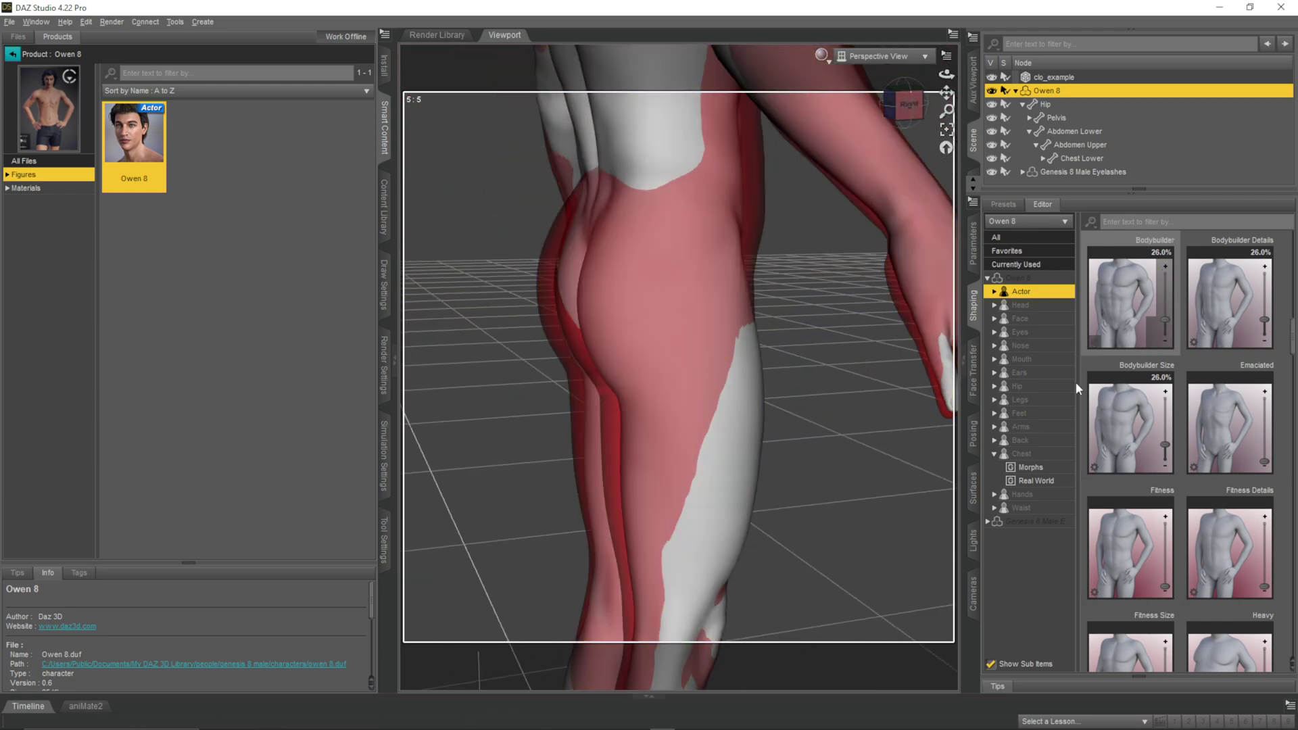
click(1059, 388)
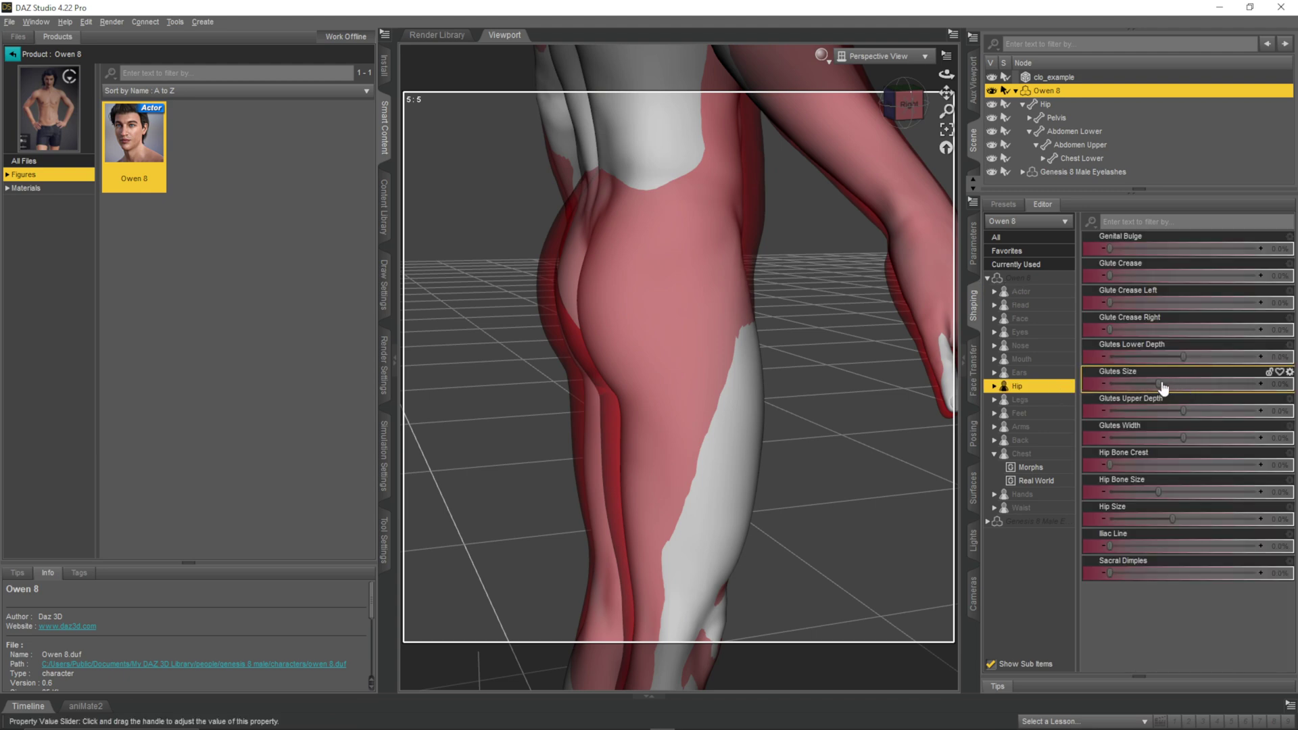
drag(1163, 387, 1232, 382)
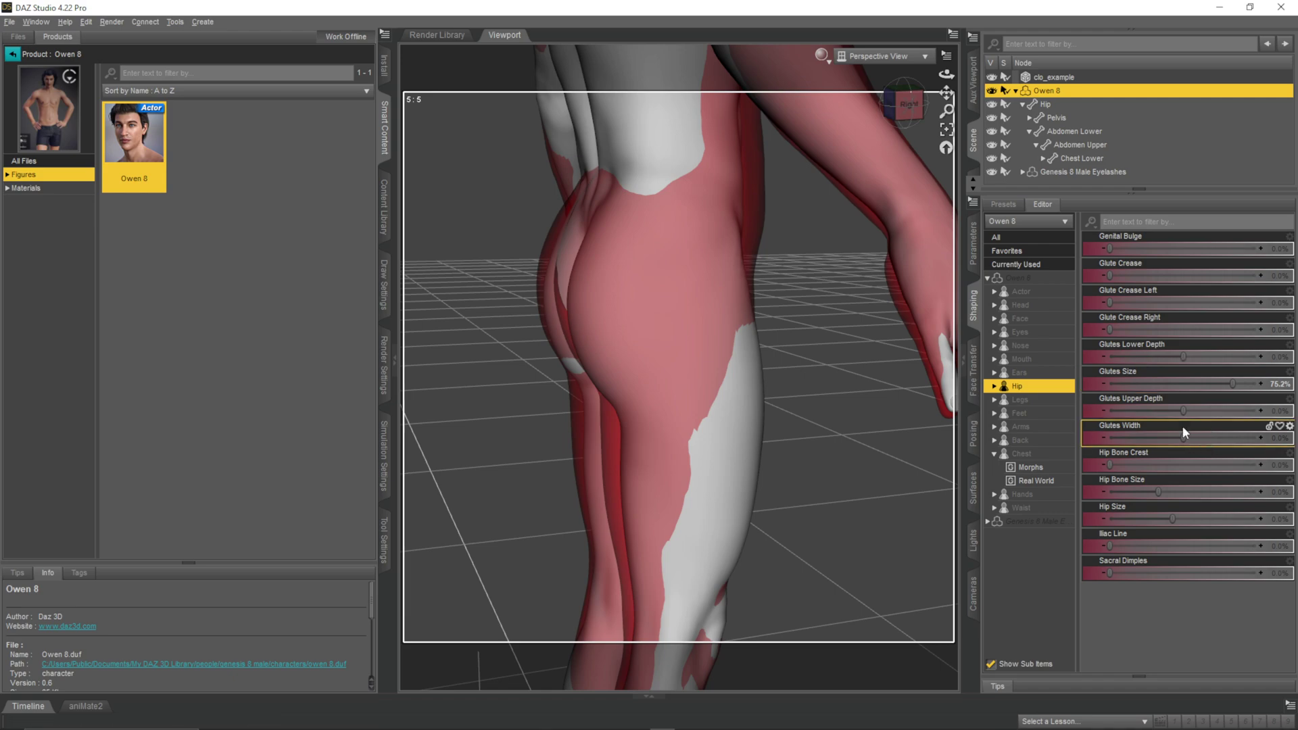
Step: Set the waist morphs Torso Length to about -5.5% and Stomach Depth to about -36.7%
scroll(703, 228, down, 5)
drag(908, 101, 1144, 106)
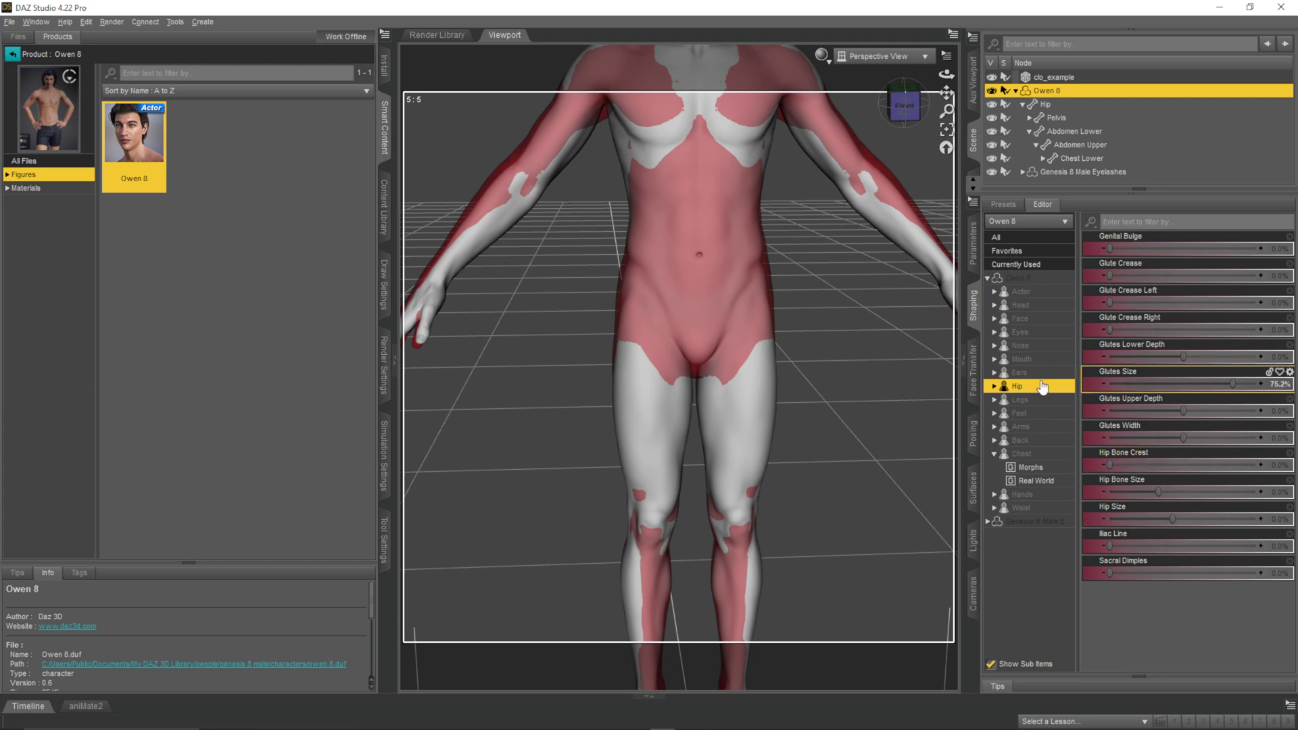
click(1021, 508)
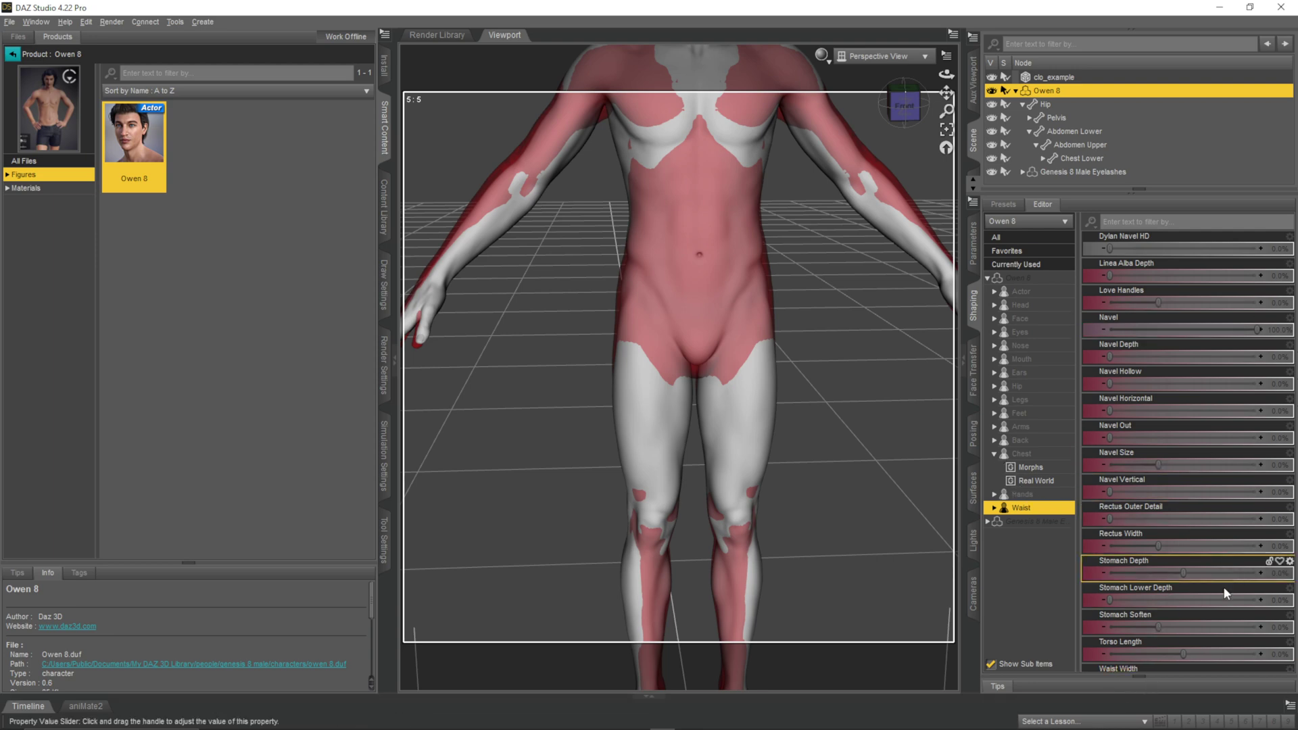
drag(1183, 655, 1180, 641)
drag(1183, 573, 1156, 567)
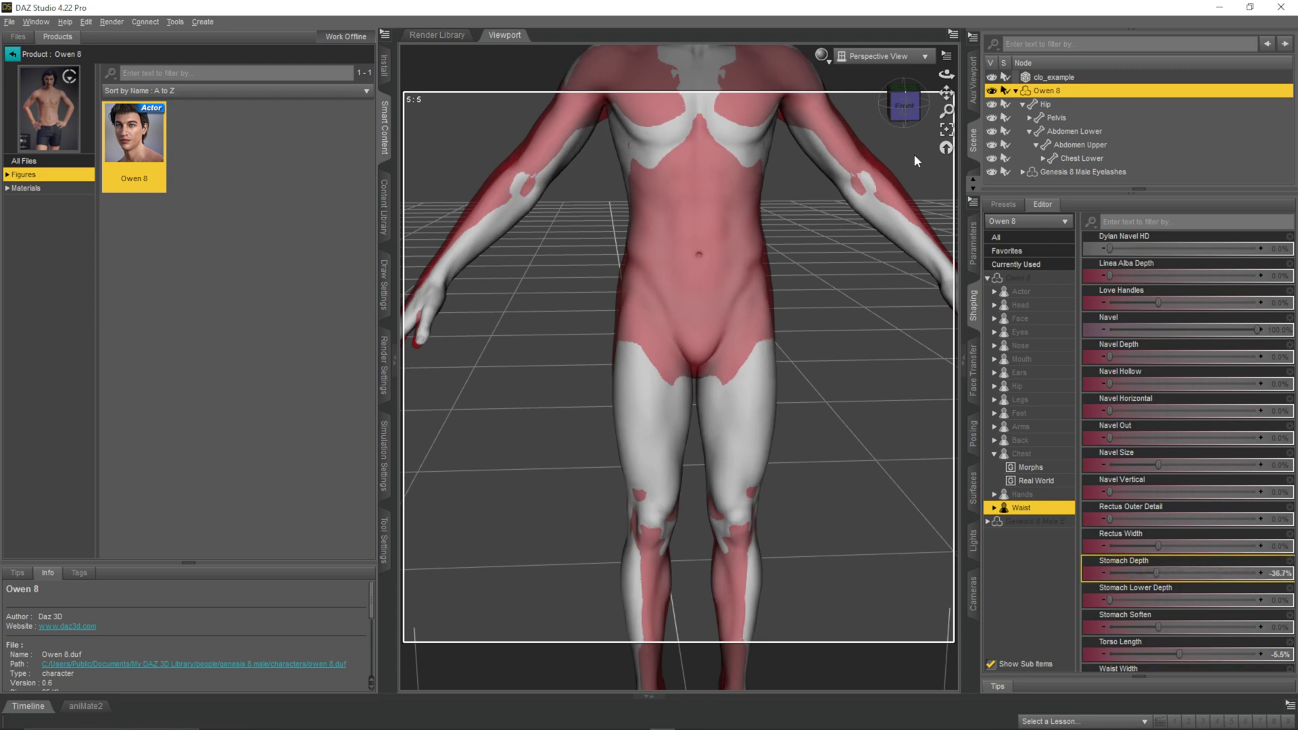
Step: Try Legs Length at about 3.7% and at a negative value, and return it to 0%
drag(907, 108, 869, 97)
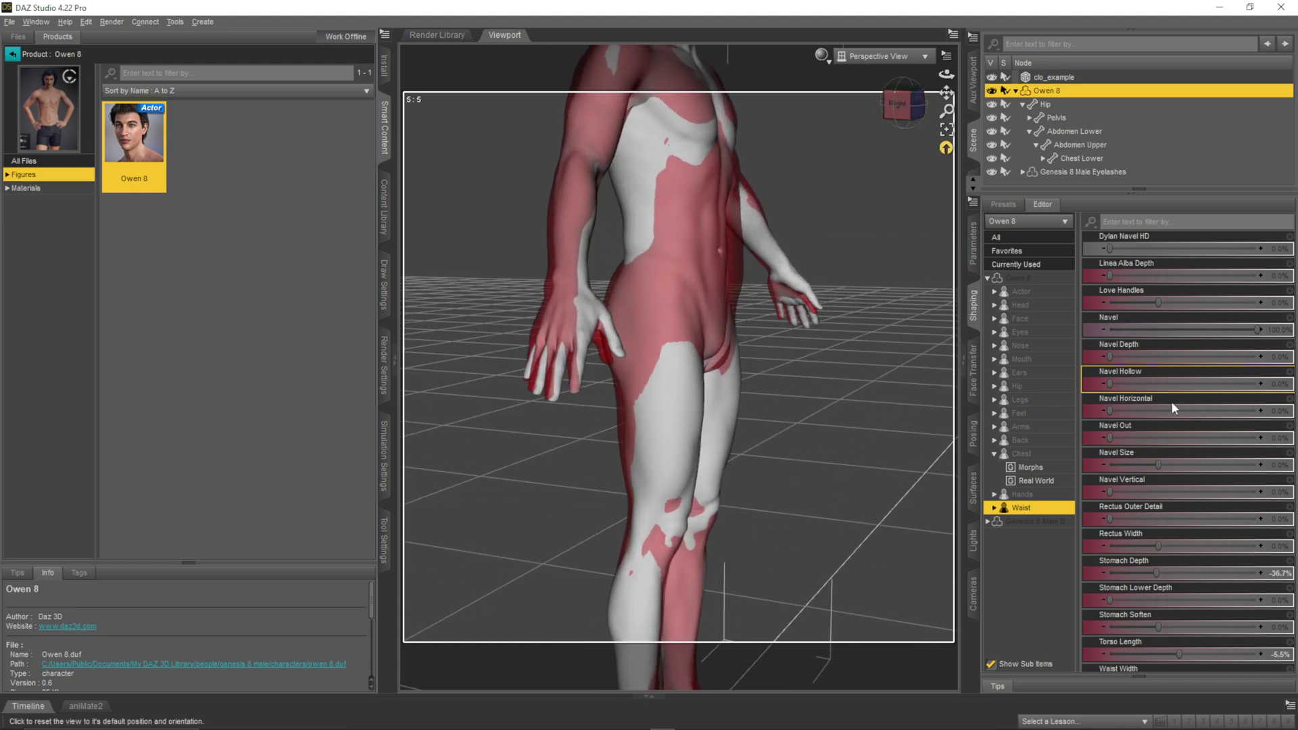
click(1041, 402)
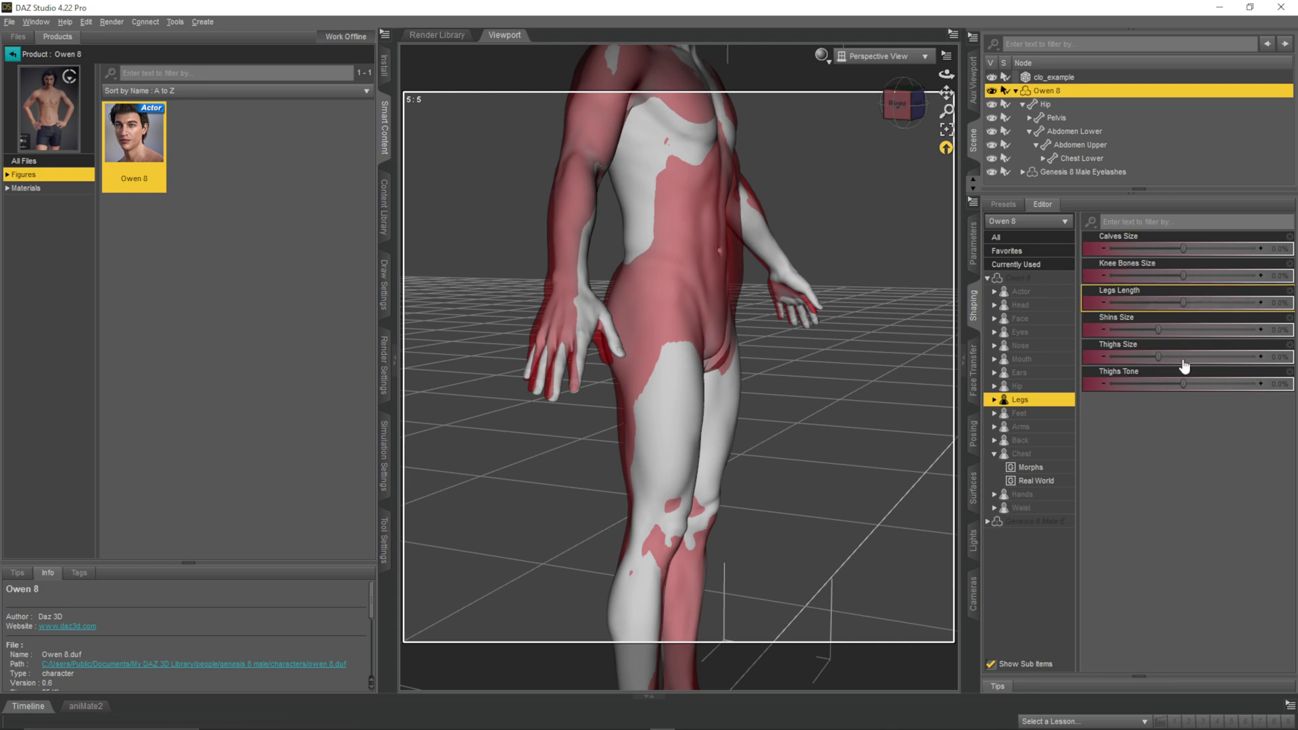
drag(1184, 303, 1185, 301)
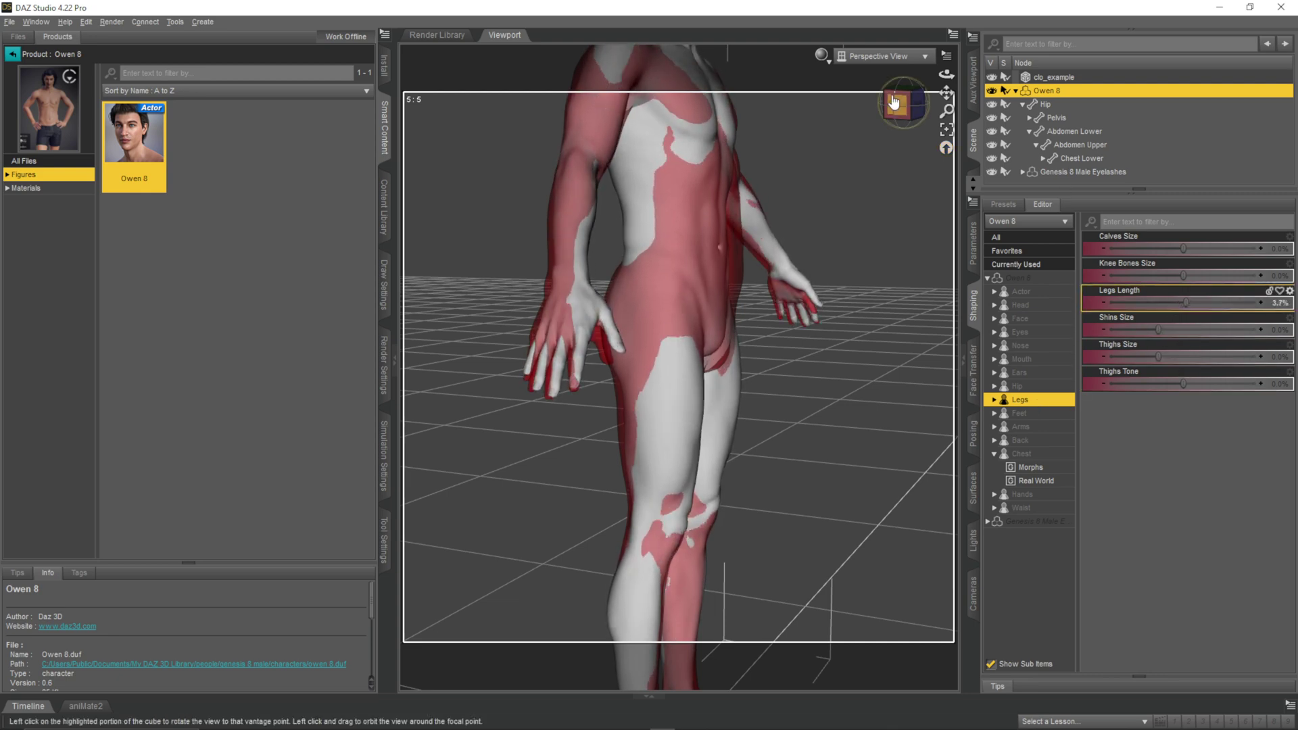
click(898, 104)
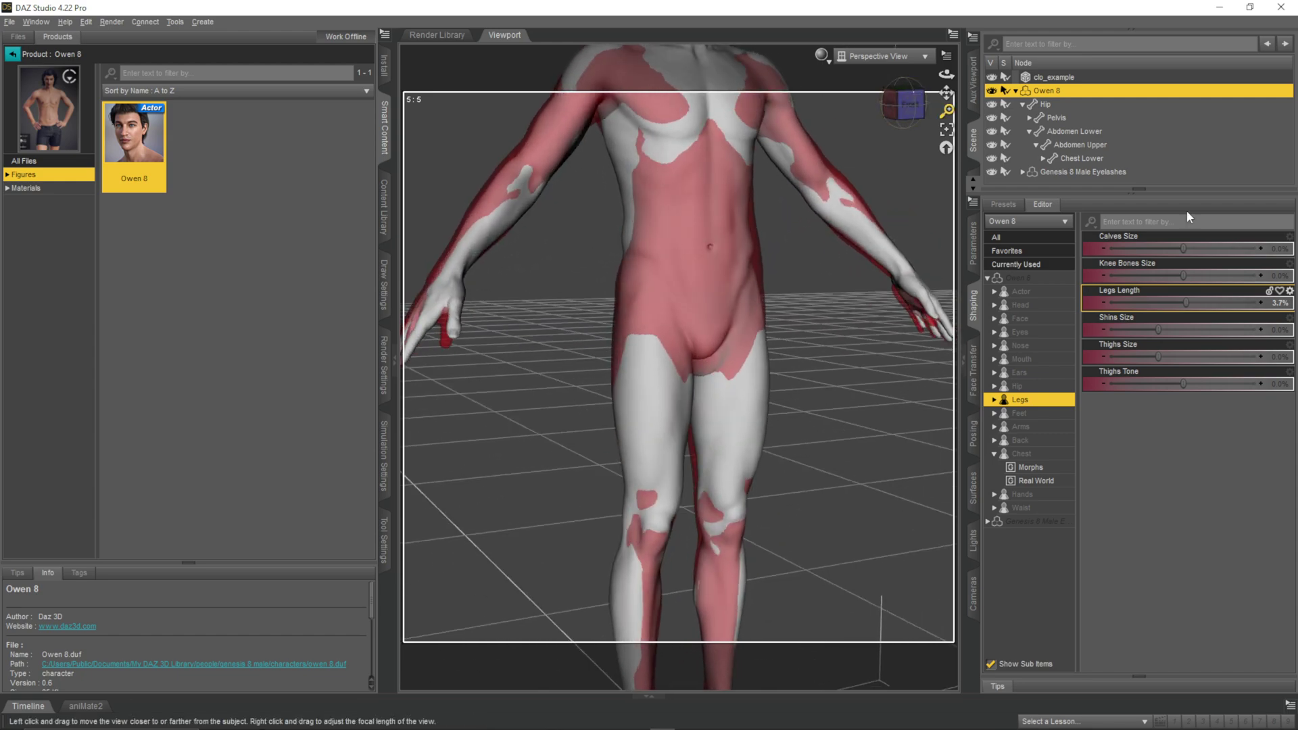
drag(1198, 293, 1175, 287)
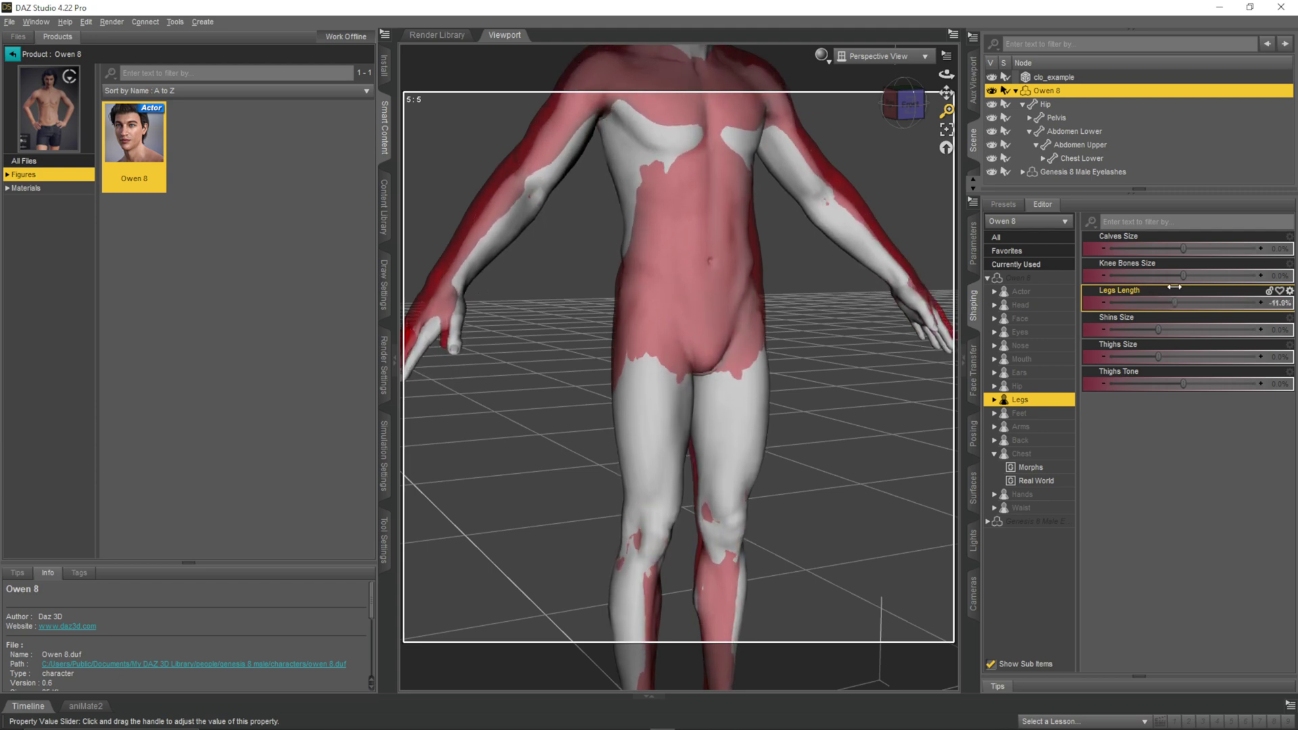
click(891, 102)
drag(906, 103, 842, 102)
drag(1175, 303, 1183, 292)
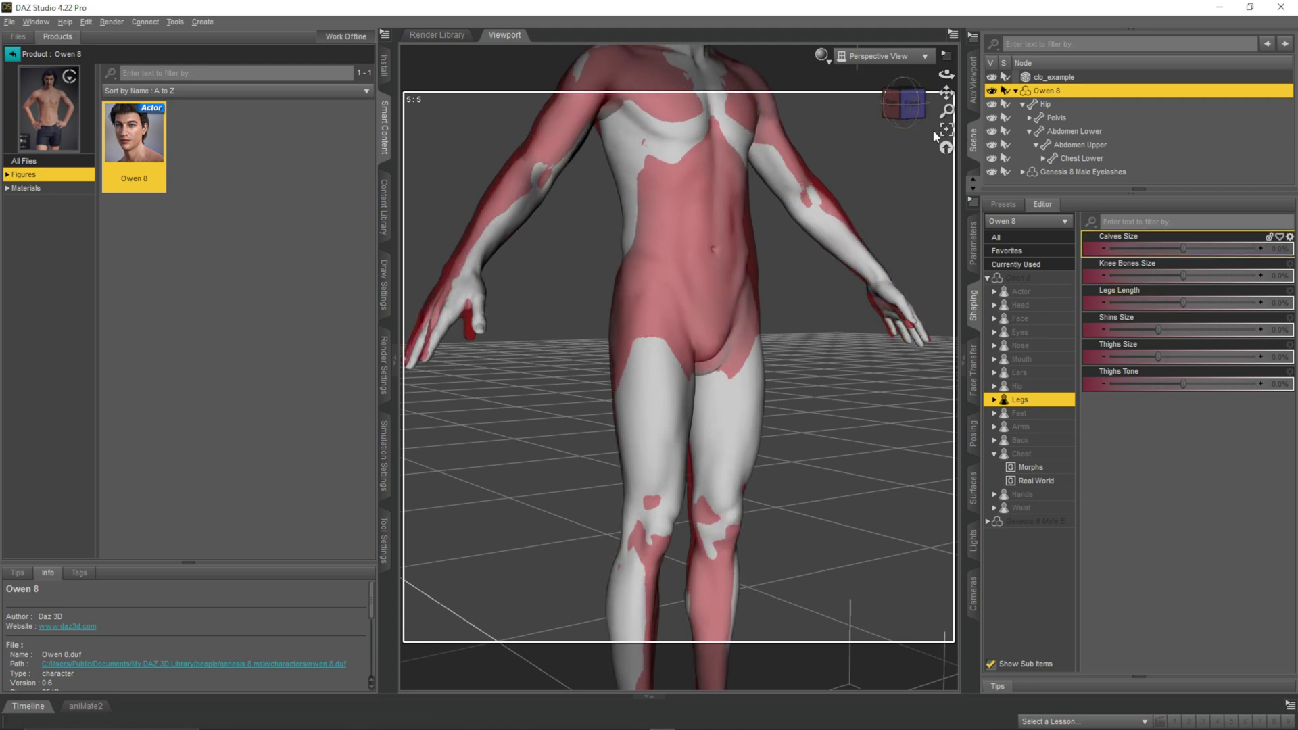
Step: Examine how Owen 8's hips, arms and legs overlap the red reference from the side and front
scroll(891, 171, up, 2)
scroll(891, 172, down, 7)
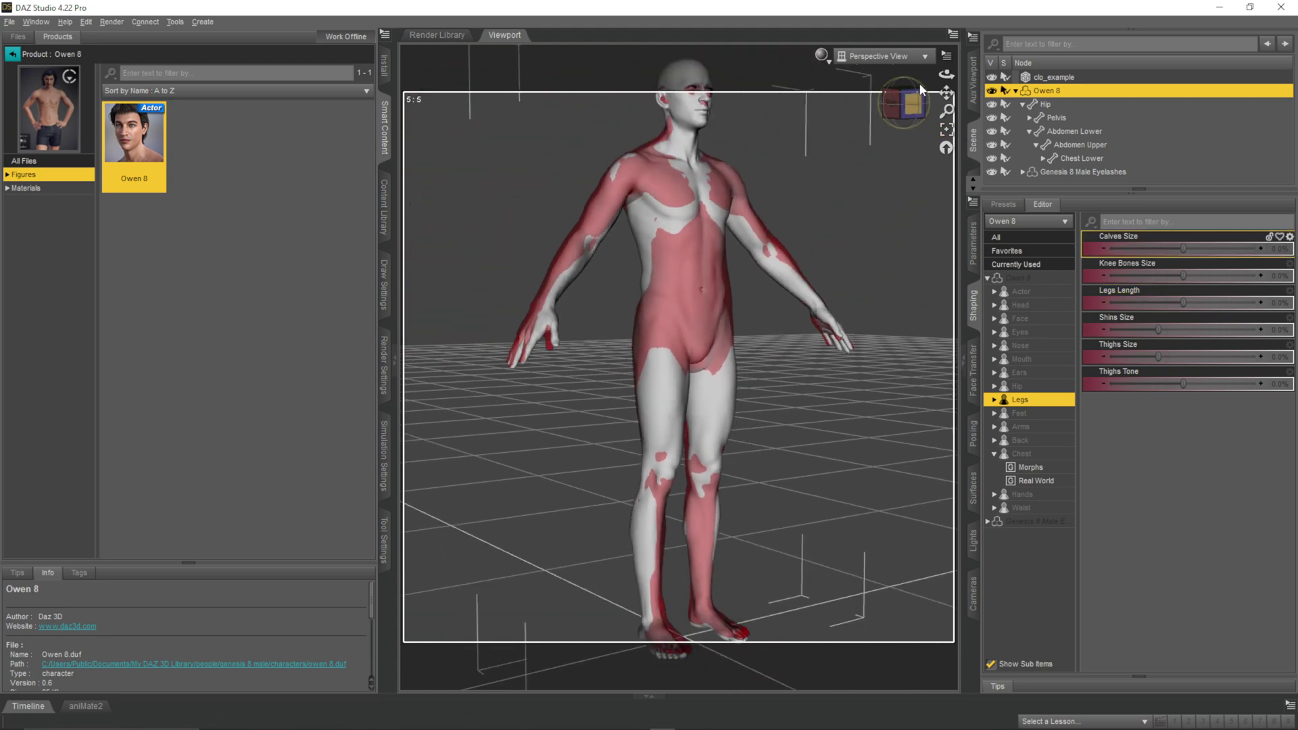
mouse_move(914, 102)
mouse_down()
mouse_move(1010, 115)
mouse_move(939, 106)
mouse_up()
scroll(688, 284, up, 5)
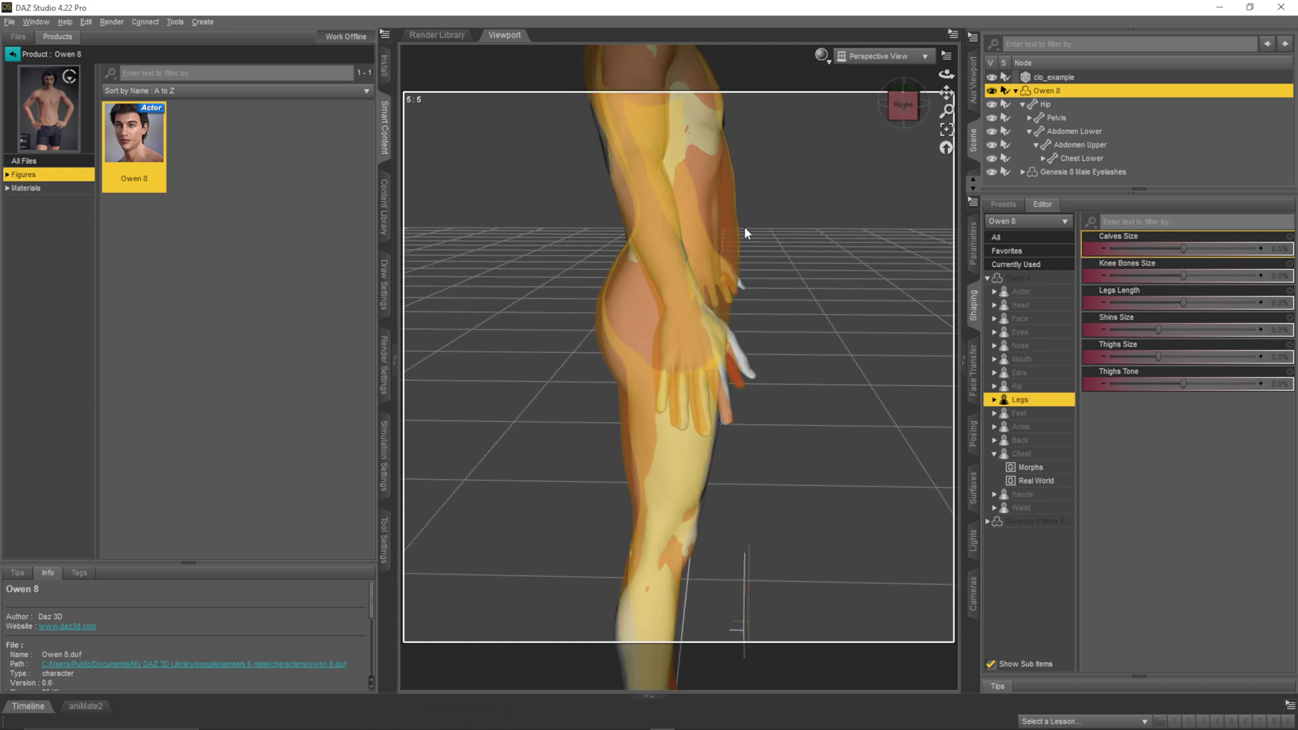
mouse_move(904, 106)
mouse_down()
mouse_move(959, 112)
mouse_move(912, 112)
mouse_up()
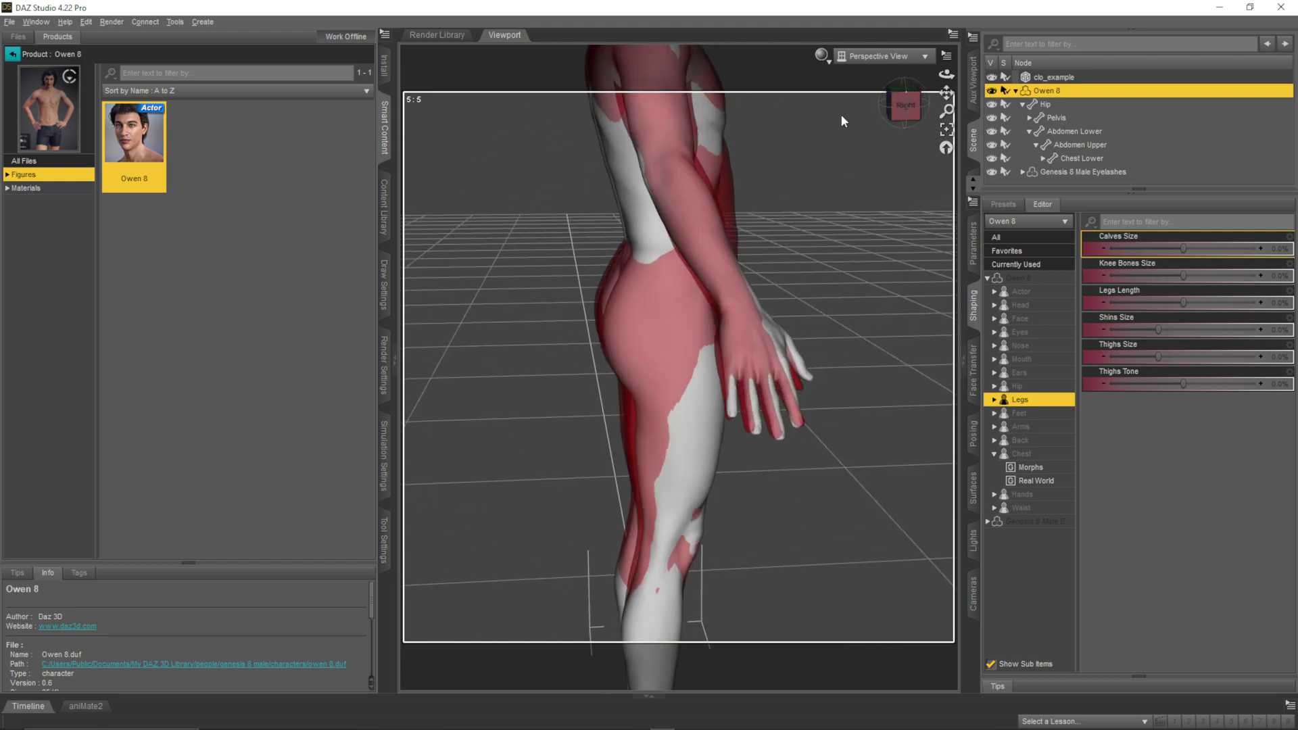
click(901, 122)
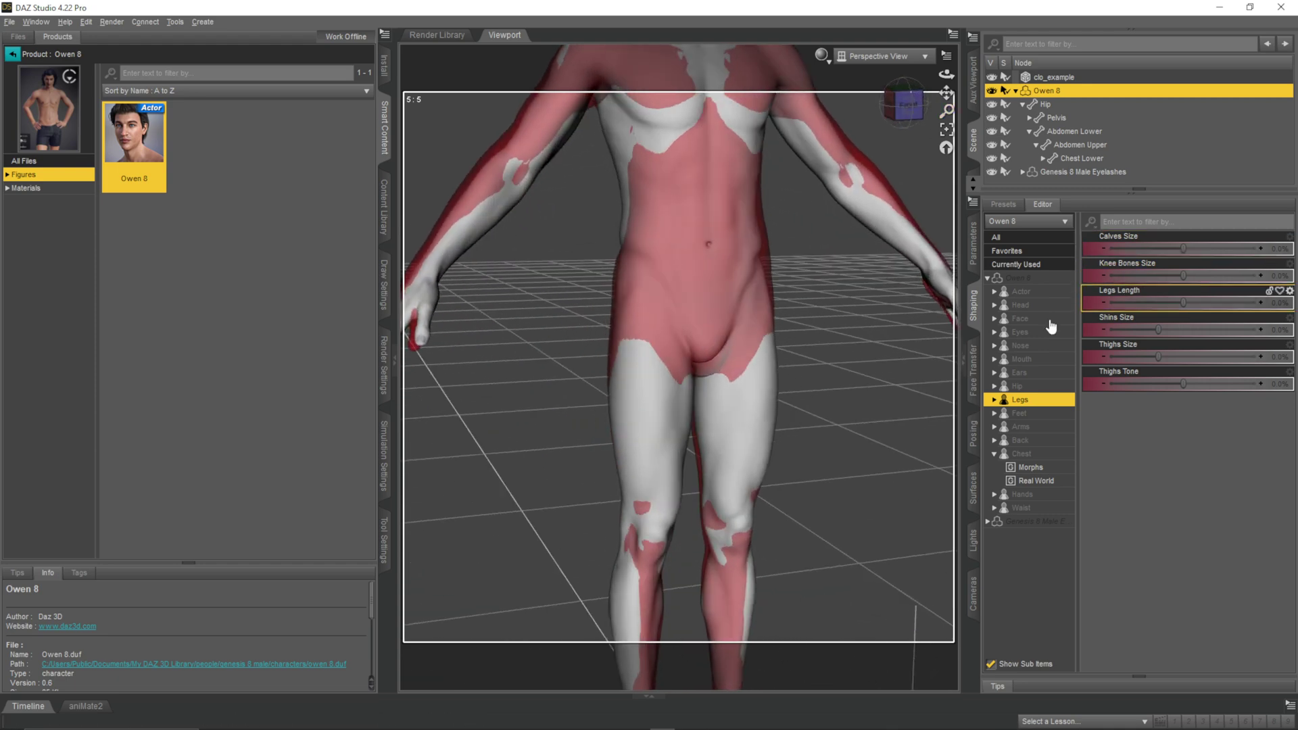
click(1050, 387)
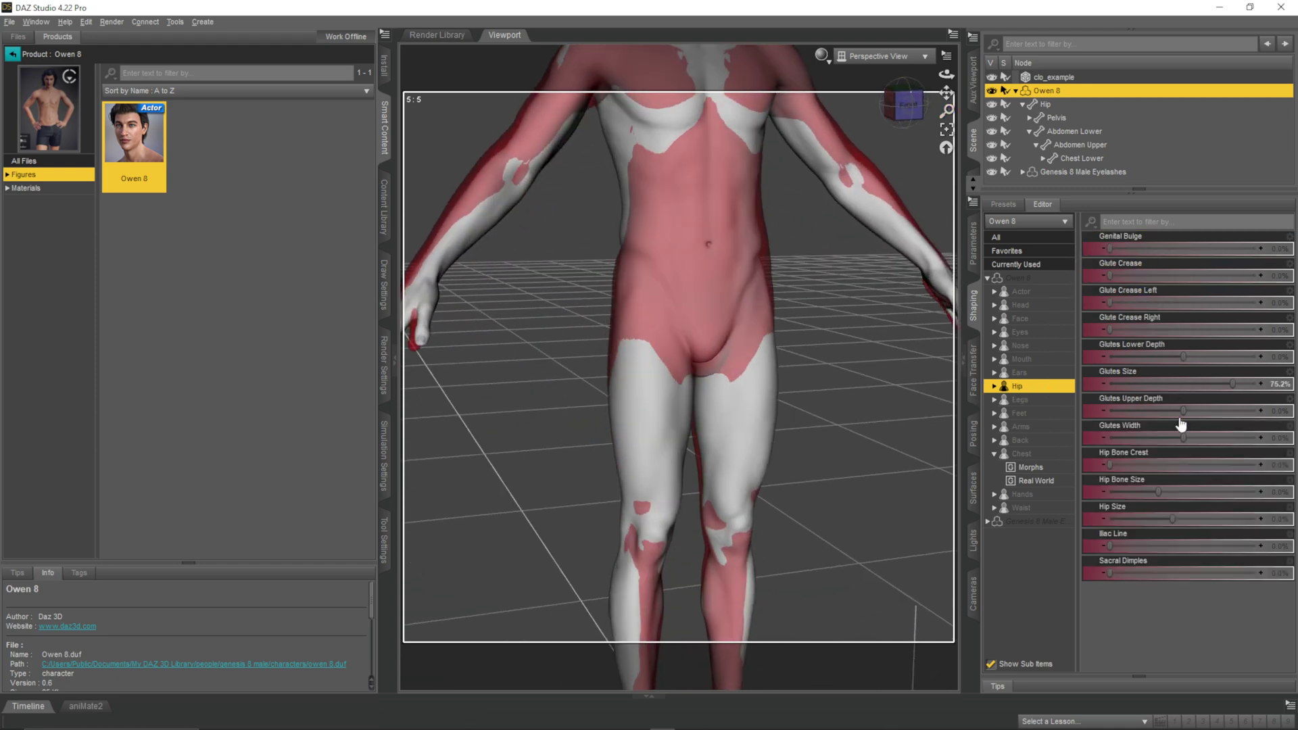
Step: Enlarge the visible list of waist morphs and set Waist Width to about 16.5%
click(1035, 508)
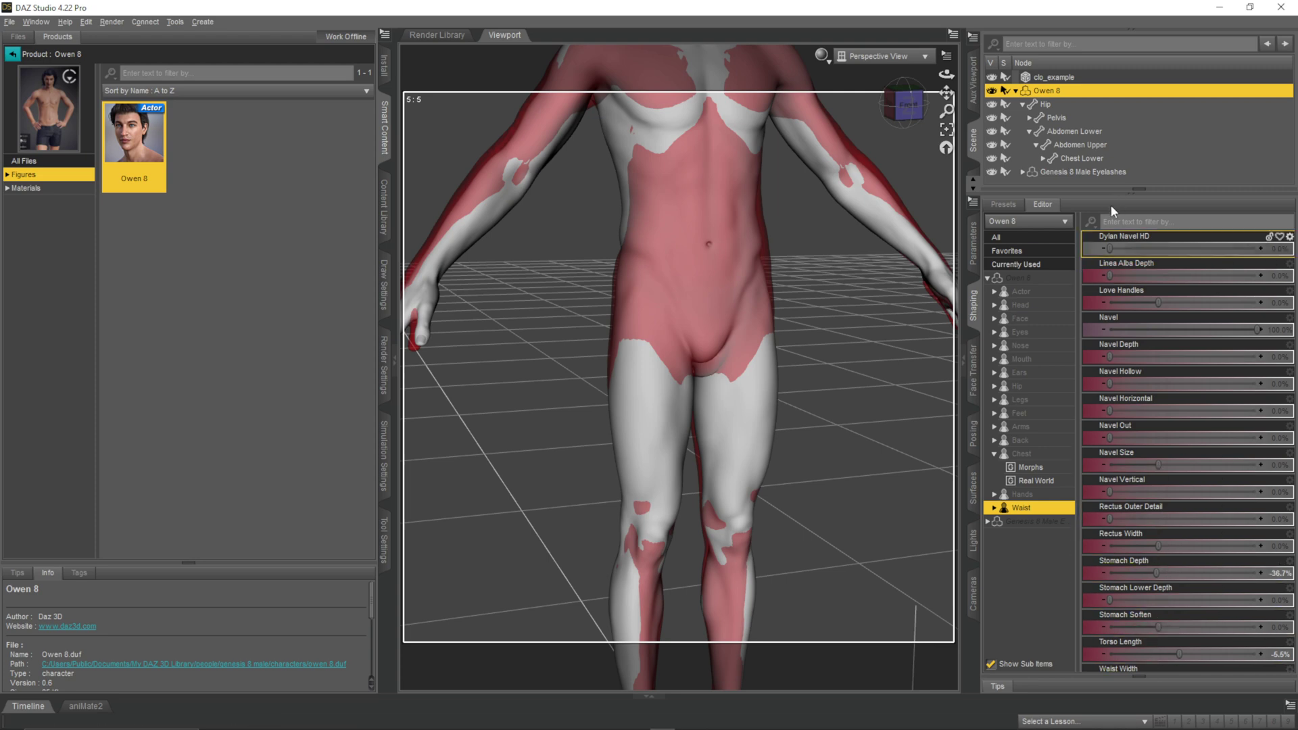
drag(1142, 192, 1144, 152)
click(1143, 147)
double_click(1142, 153)
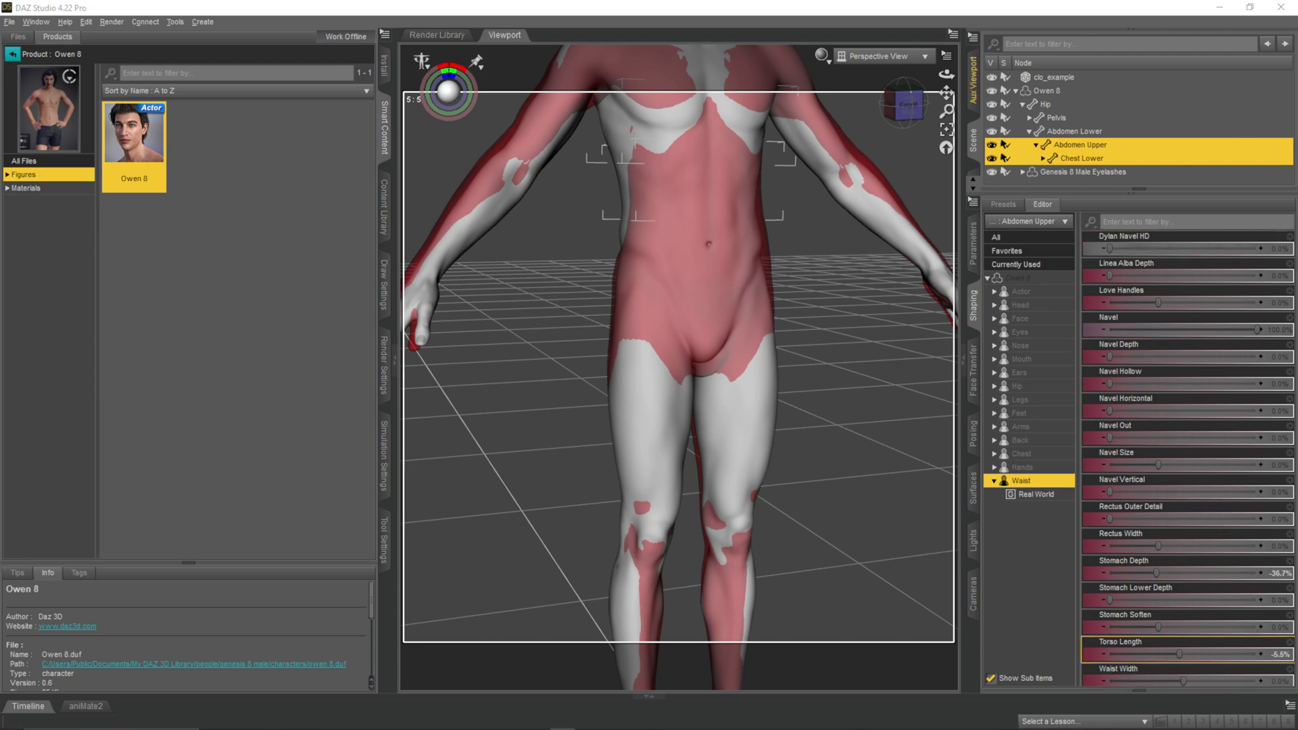
drag(1183, 680, 1193, 672)
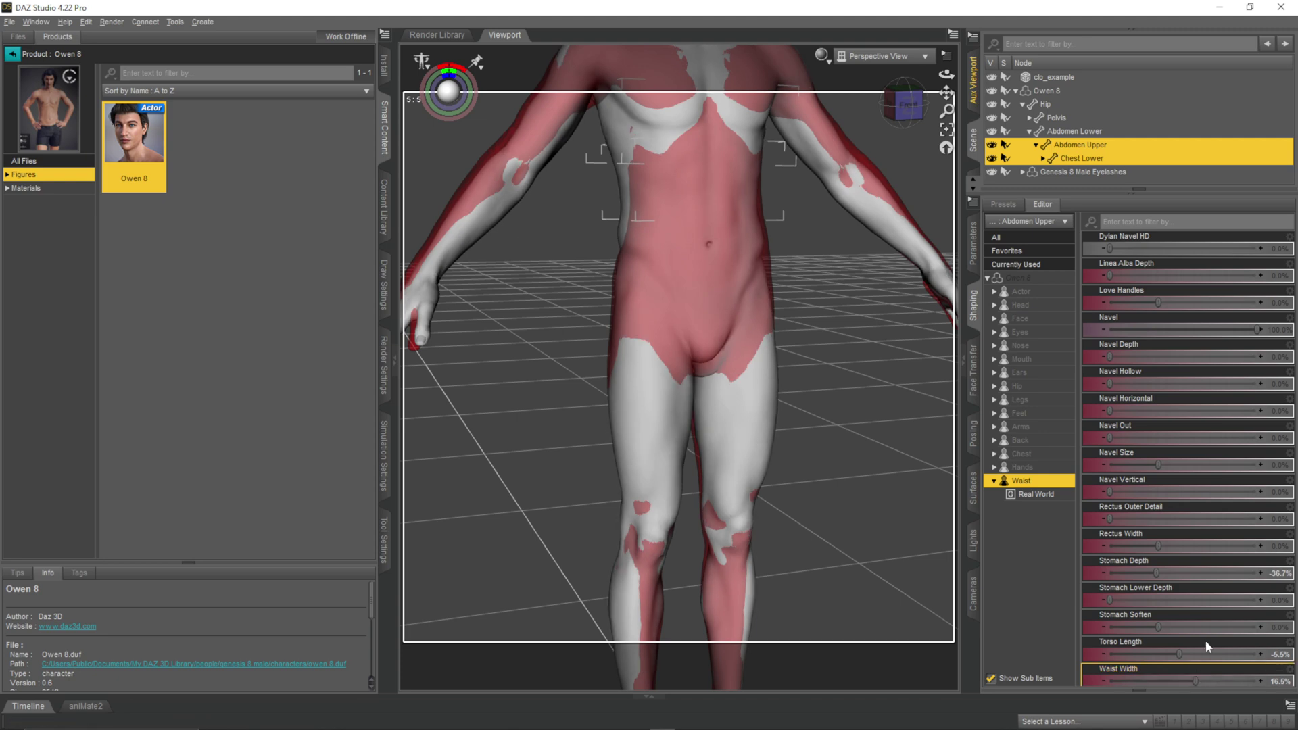
Step: Set the hip morphs Hip Bone Size to about 18.8% and Hip Size to about 39.8%
click(1039, 386)
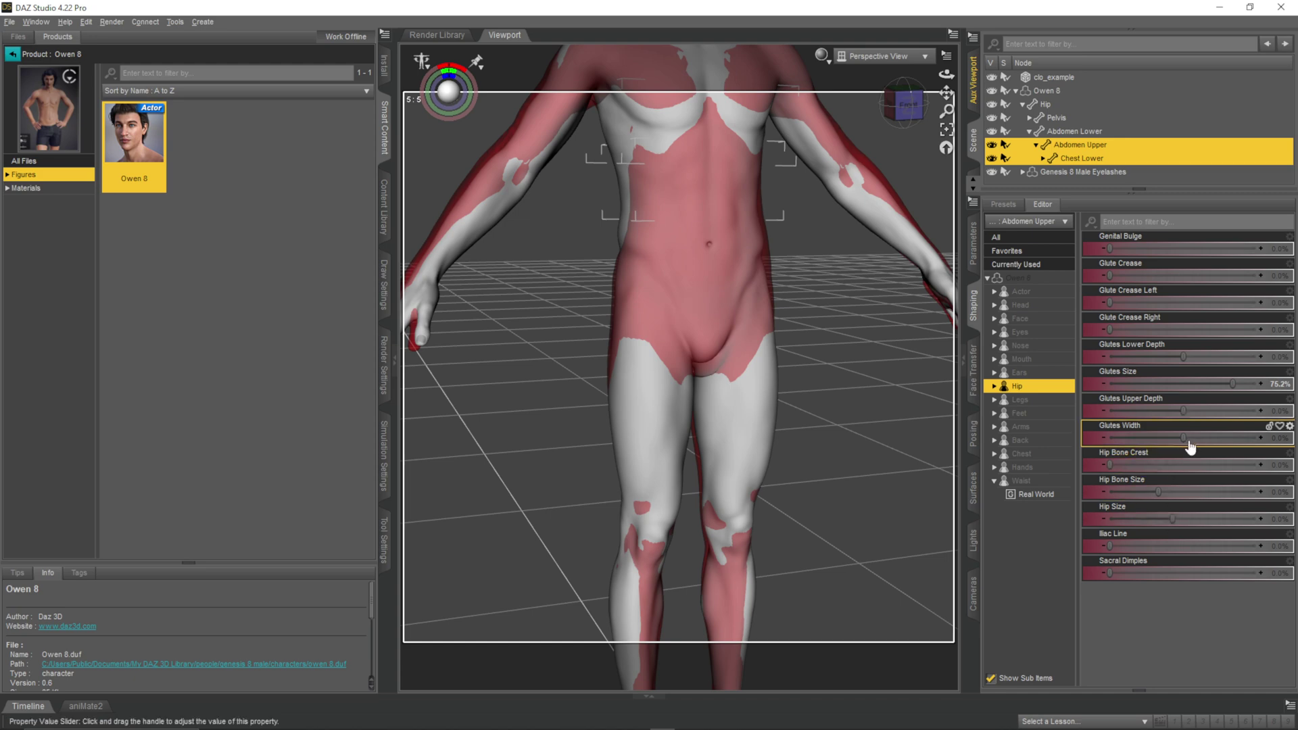
drag(1185, 437, 1209, 431)
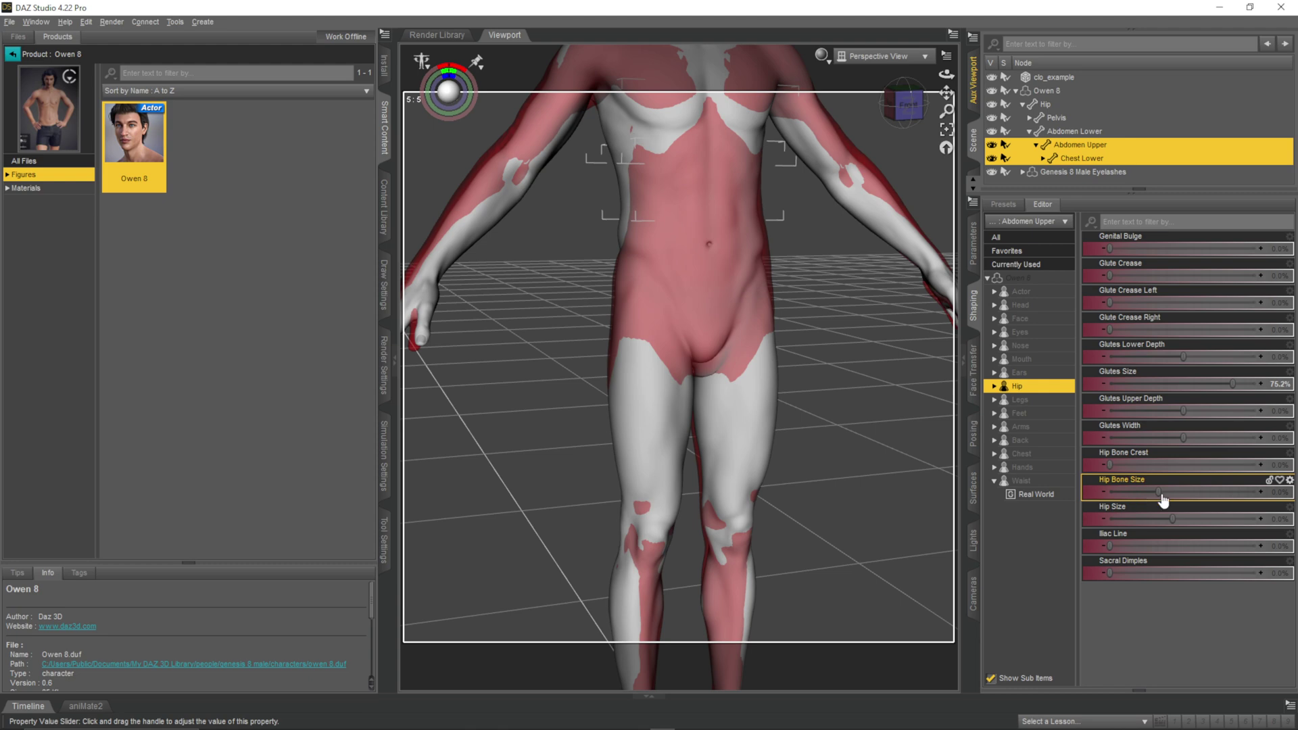
drag(1162, 497, 1206, 519)
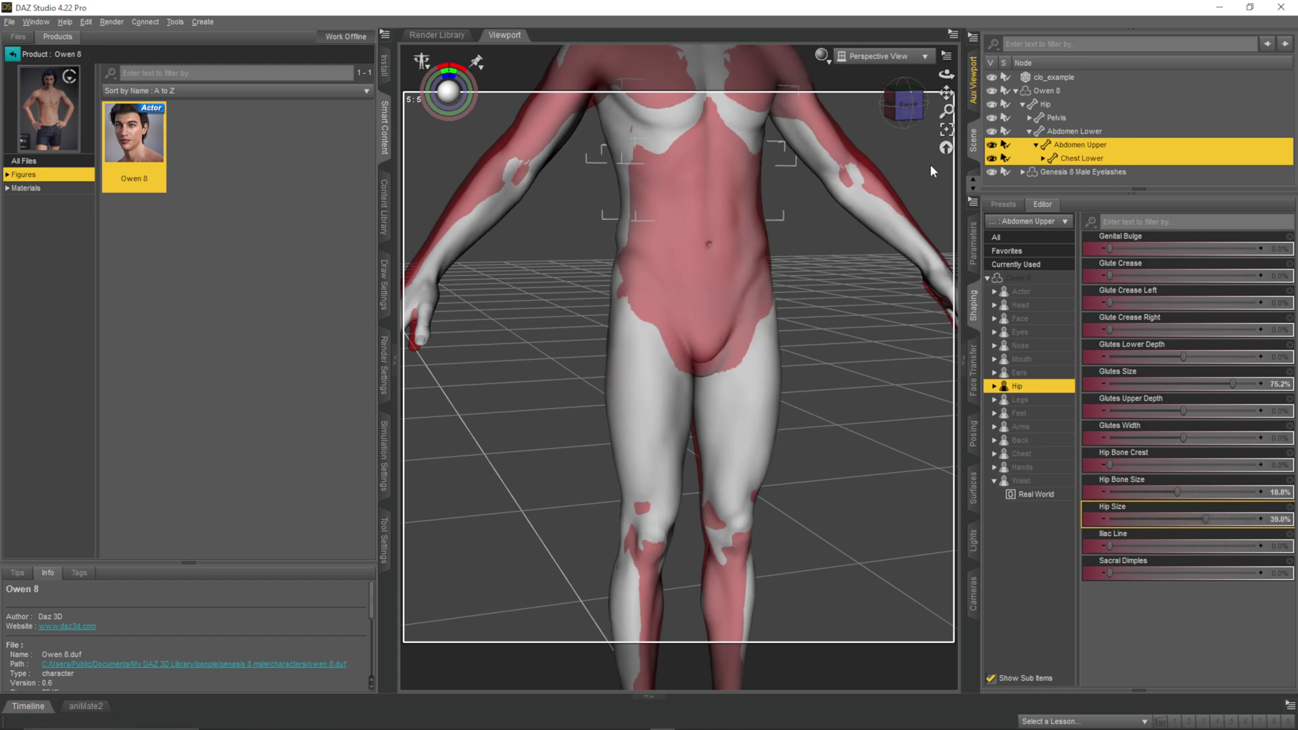
Step: Filter all of the figure's morphs for "tors" and set Torso Length to about 40.4%
click(909, 105)
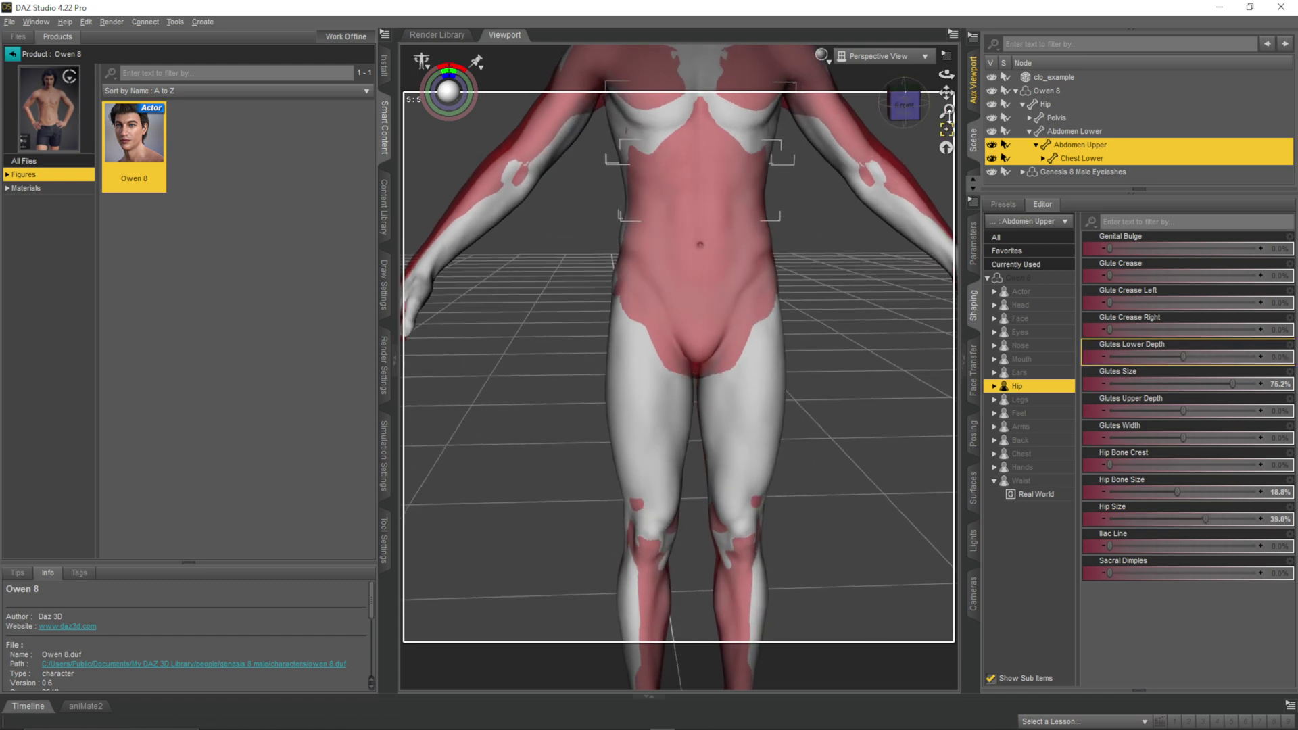
drag(947, 94, 915, 262)
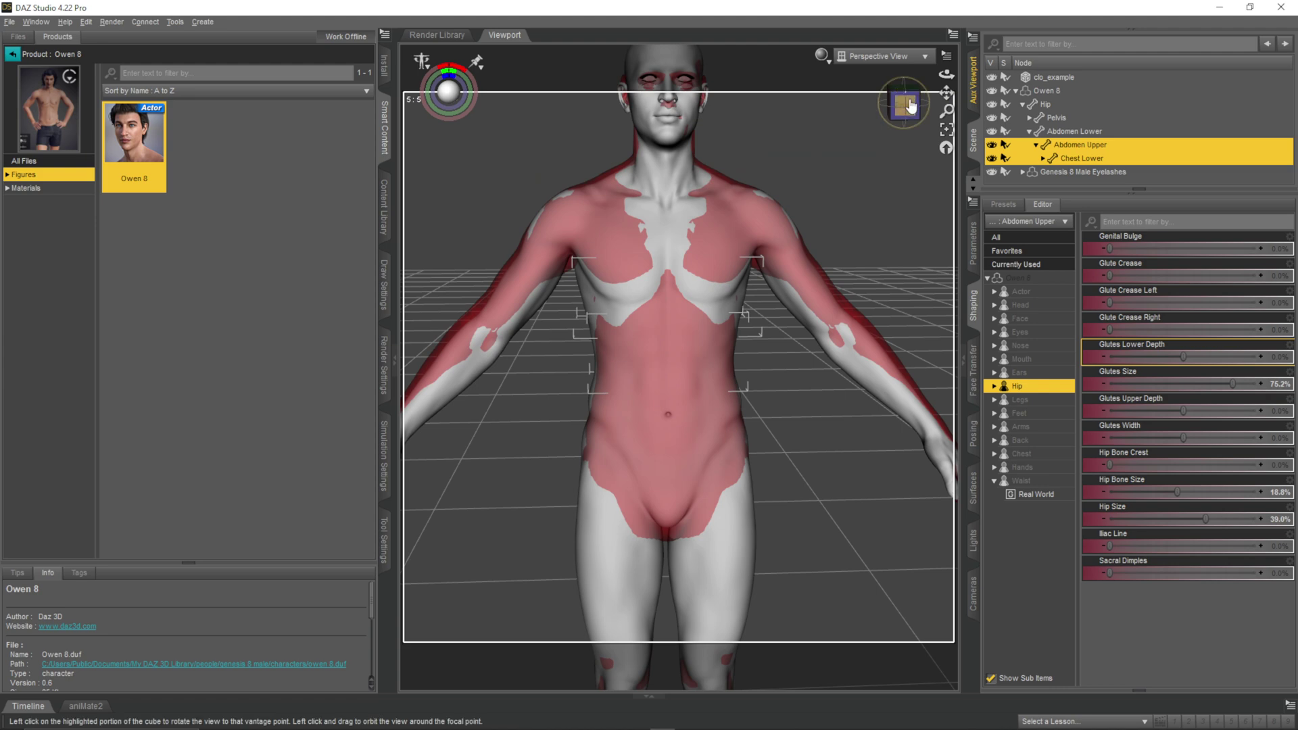
click(910, 104)
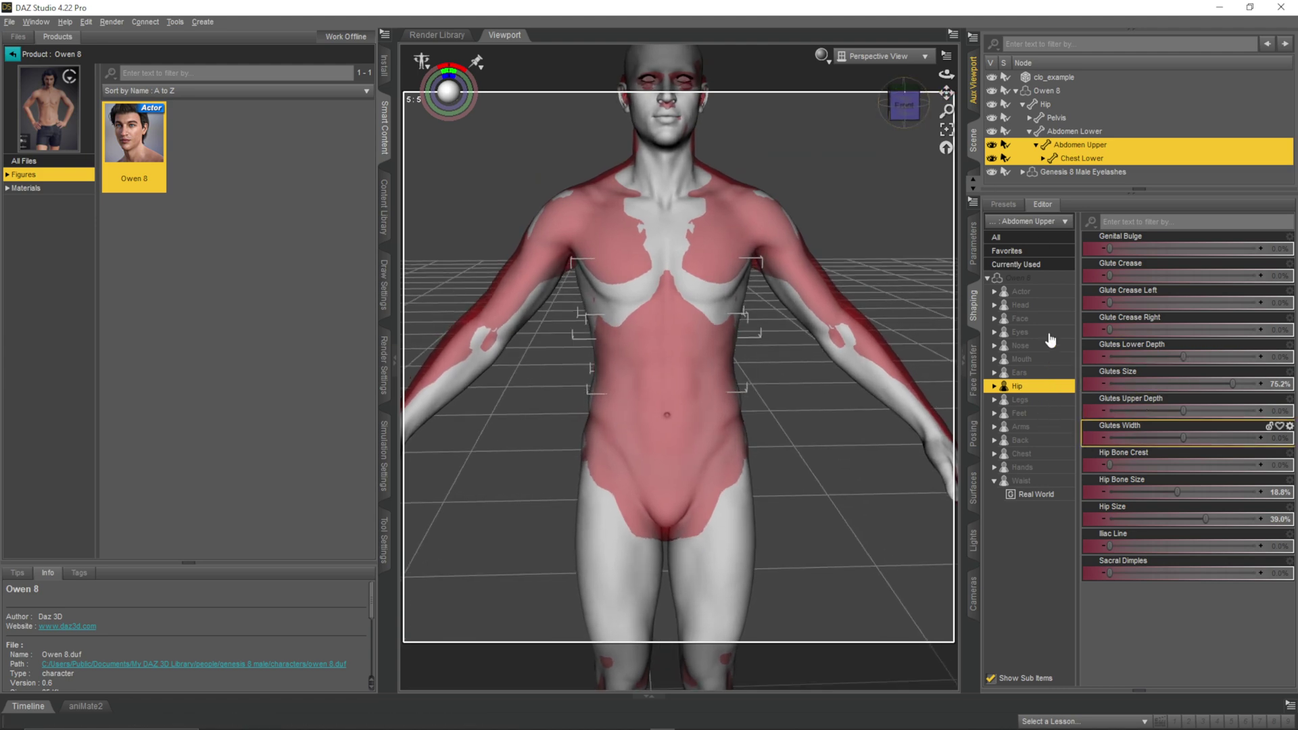
click(1045, 283)
click(1166, 221)
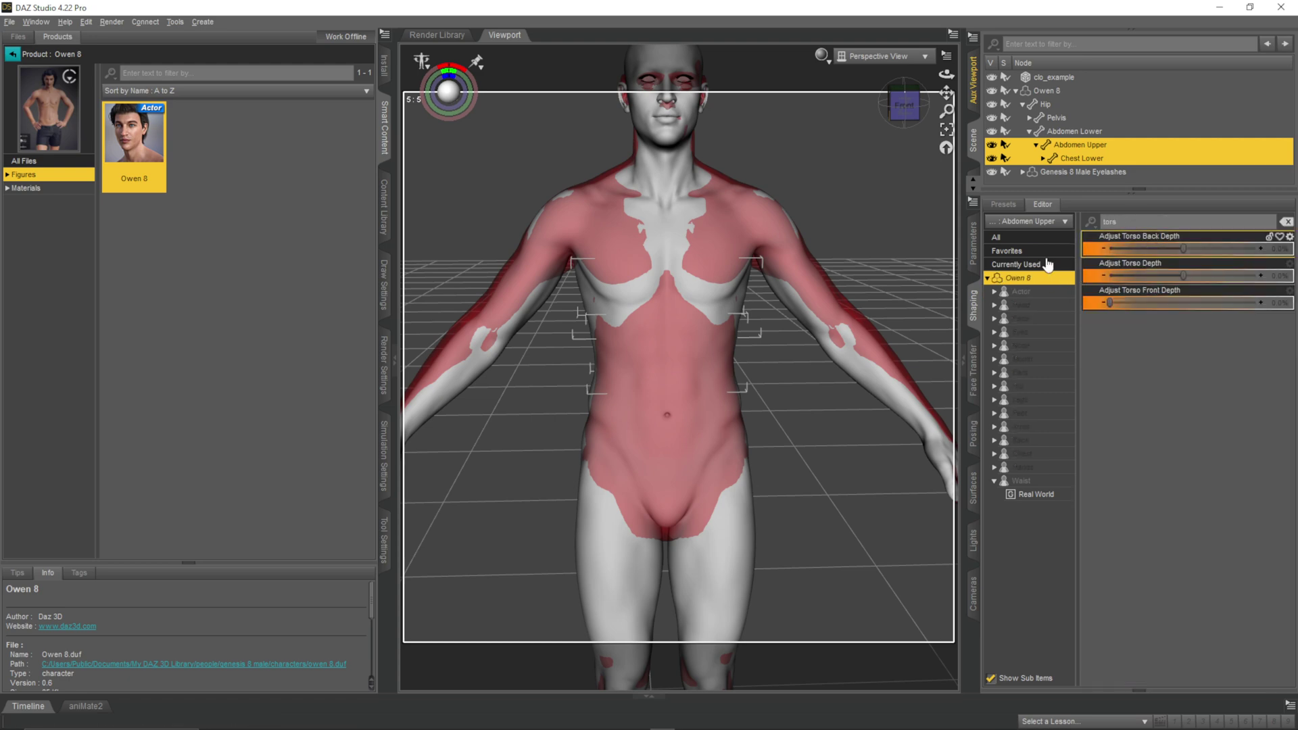
click(1039, 239)
drag(1170, 318, 1221, 317)
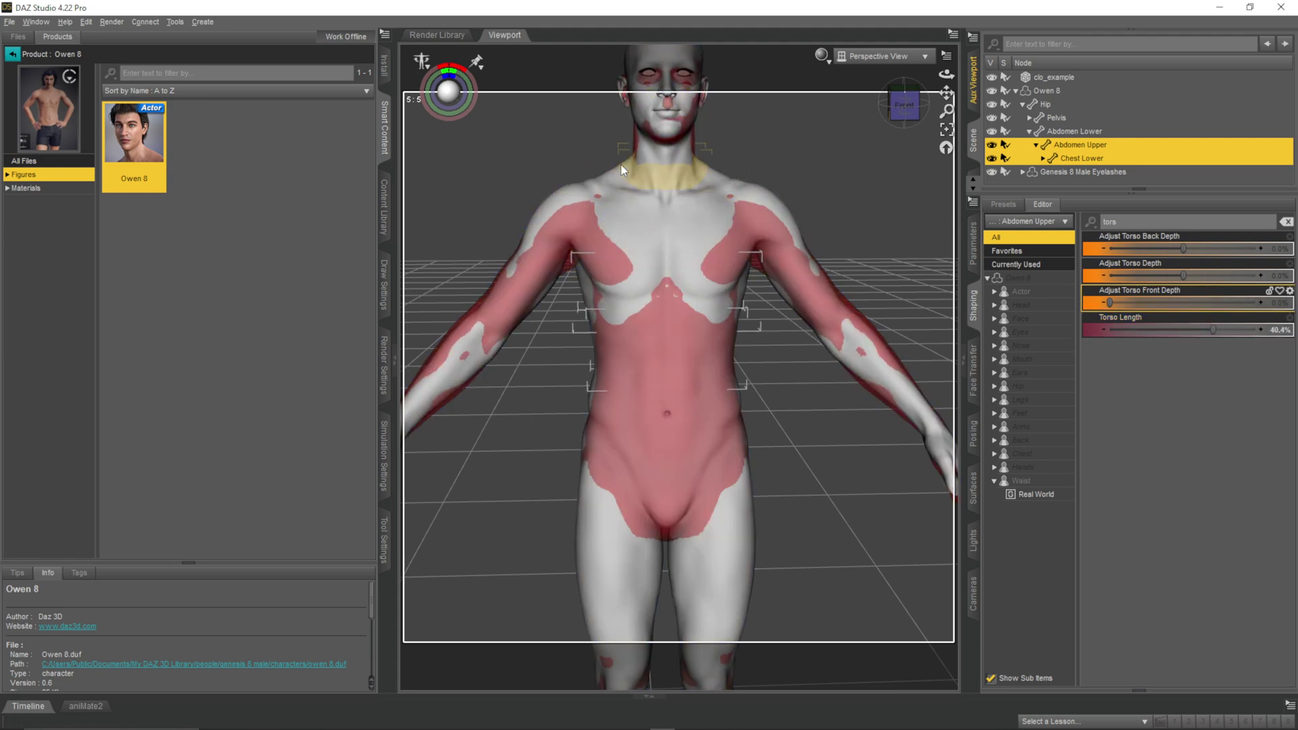
Step: Examine how the whole Owen 8 figure overlaps the red reference from the front, the left side and an angle
scroll(871, 233, down, 4)
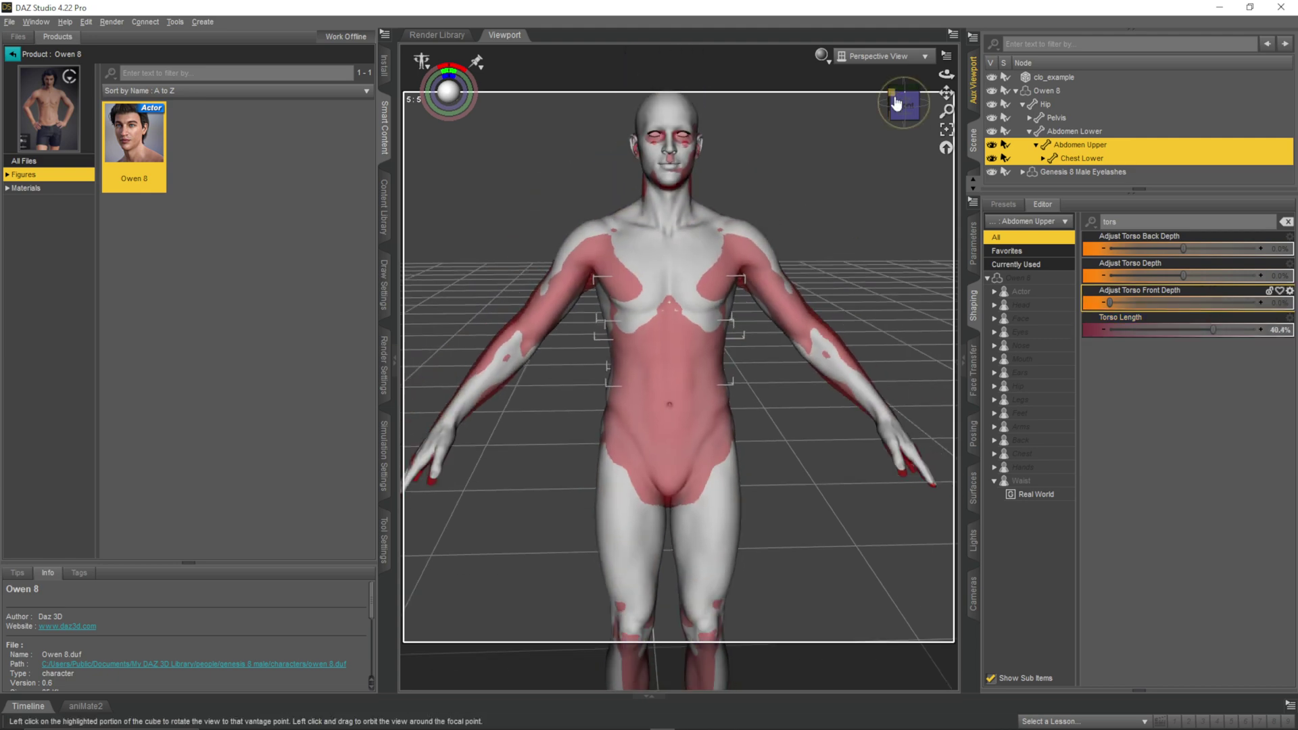
drag(897, 103, 1065, 119)
click(893, 106)
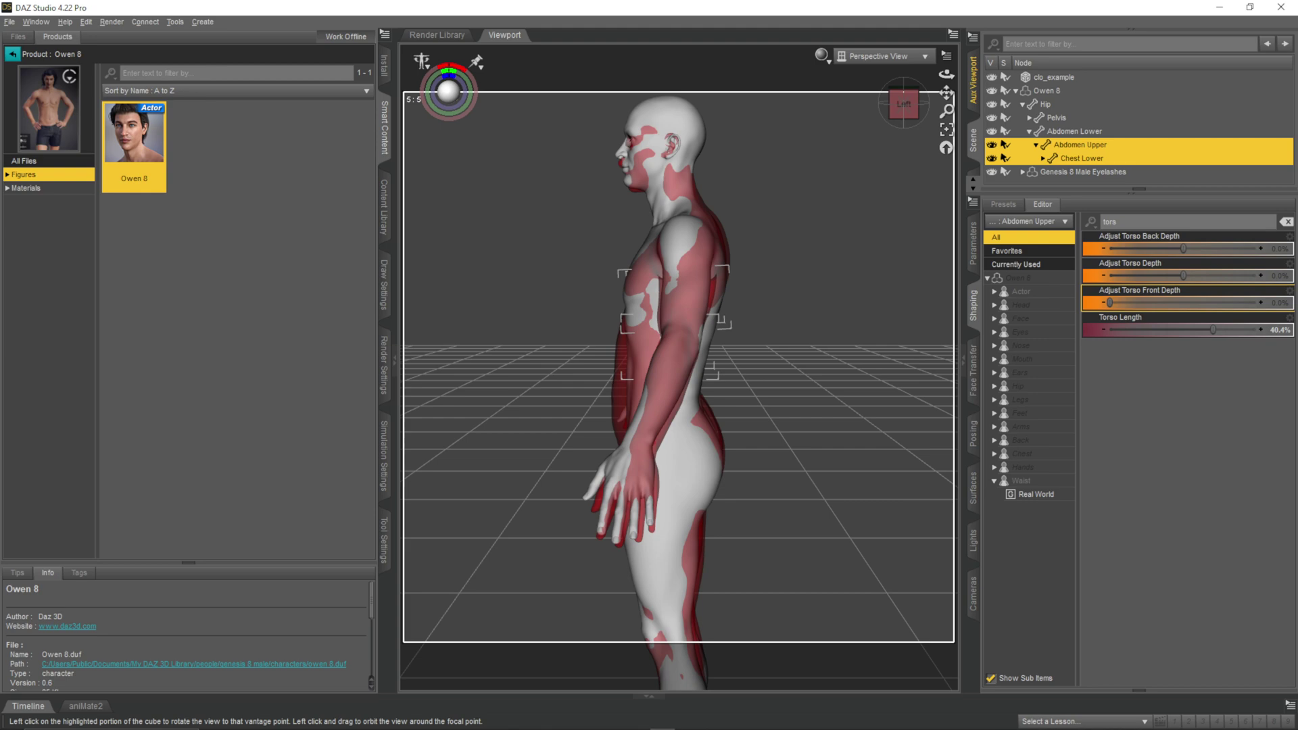
drag(904, 105, 944, 59)
scroll(810, 233, up, 3)
scroll(810, 232, down, 5)
drag(905, 106, 939, 109)
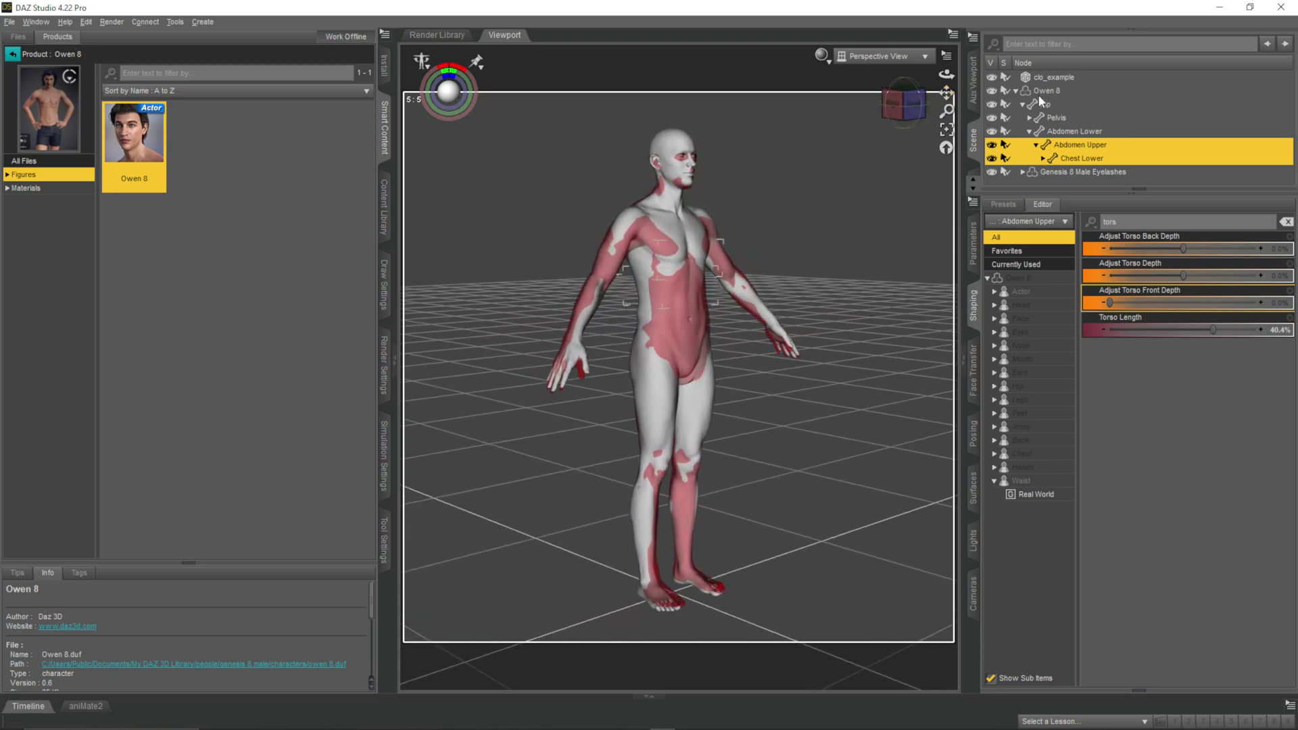
Step: Hide the clo_example reference and view Owen 8 alone from an angle and from the front
shift+click(991, 78)
click(903, 105)
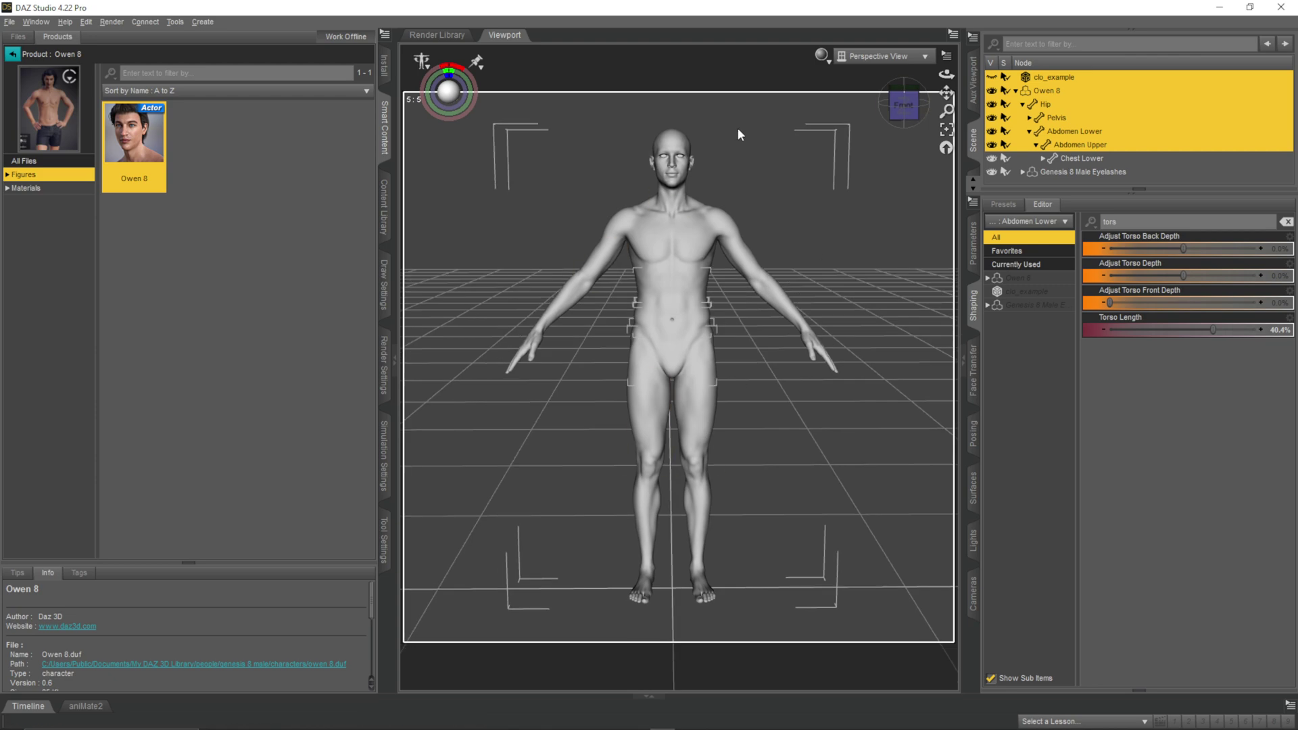
click(917, 109)
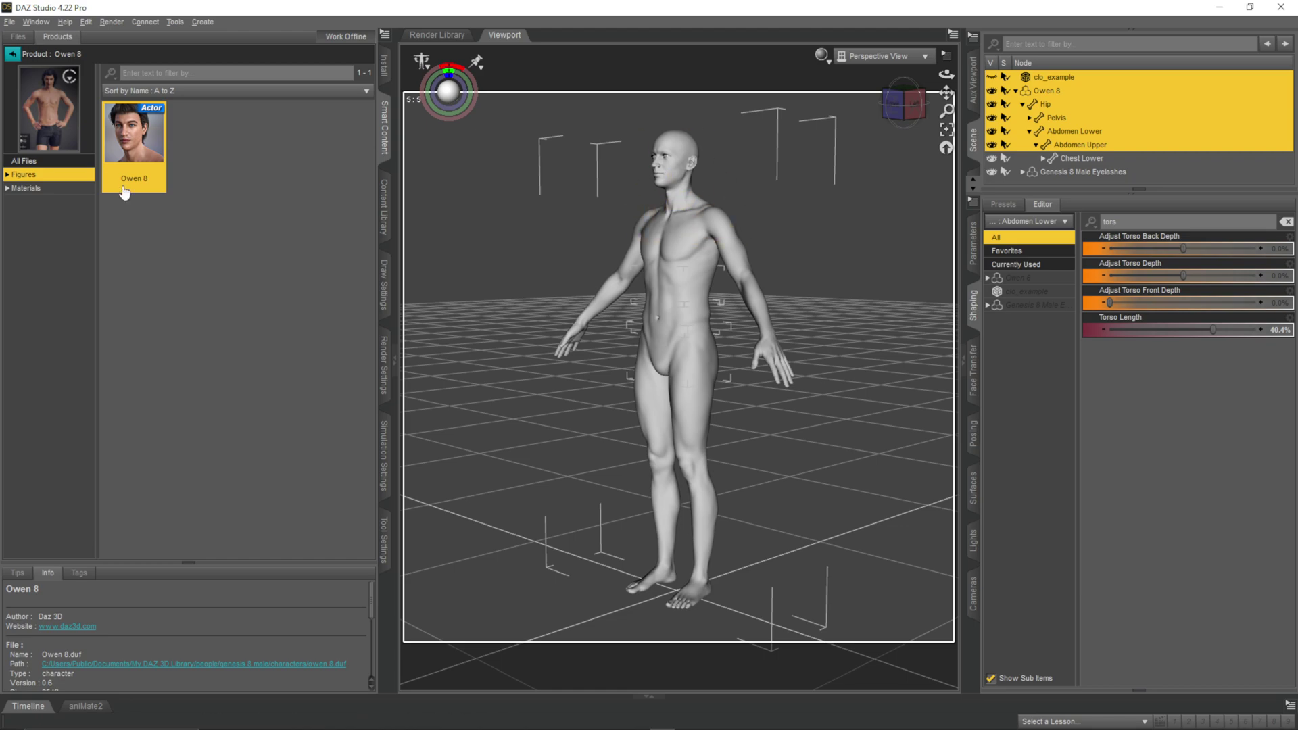
click(895, 103)
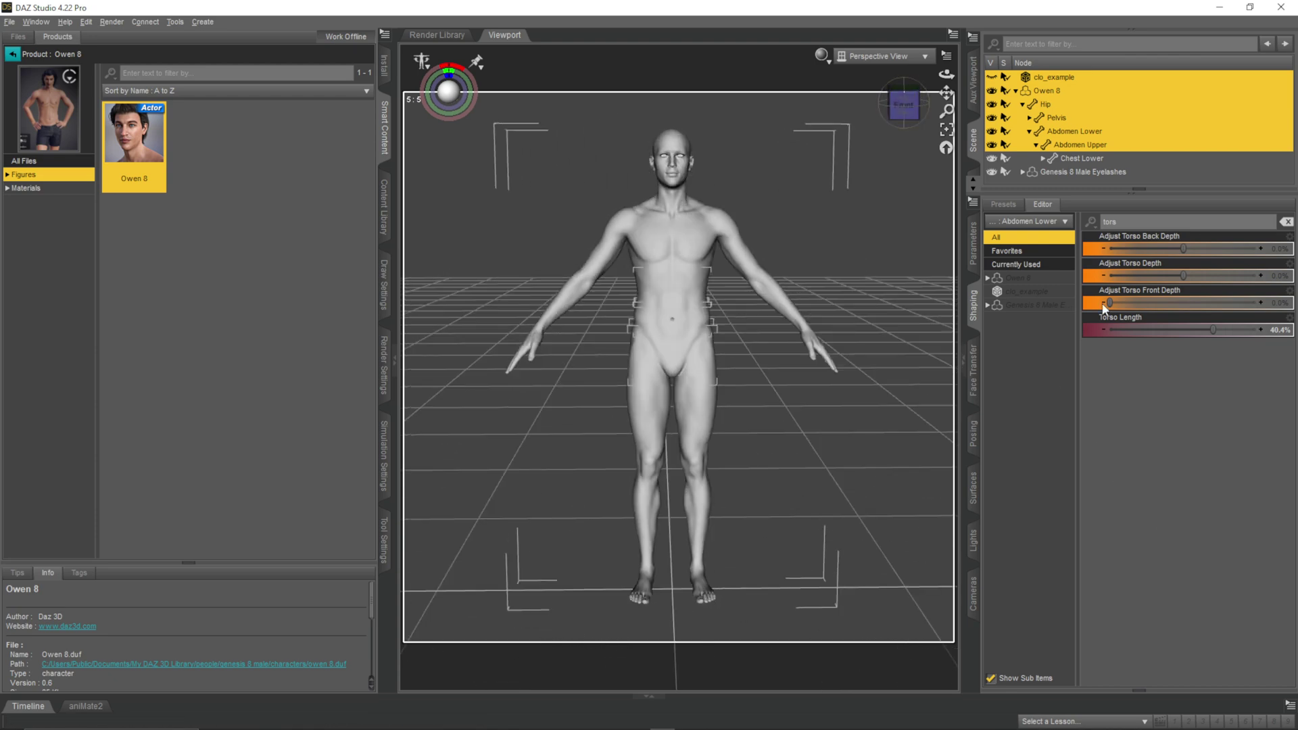
Step: Select the Owen 8 figure and start exporting it as a Wavefront Object named new_daz_avatar
click(1045, 94)
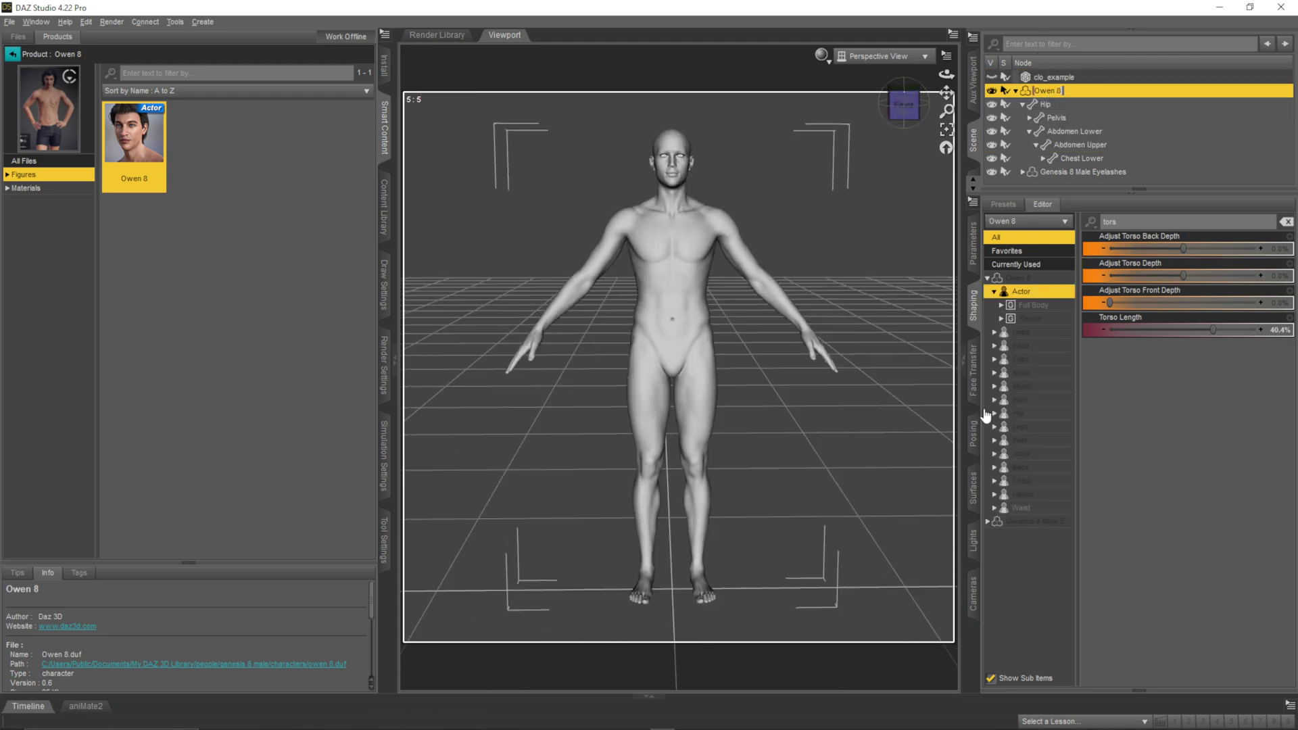
click(9, 21)
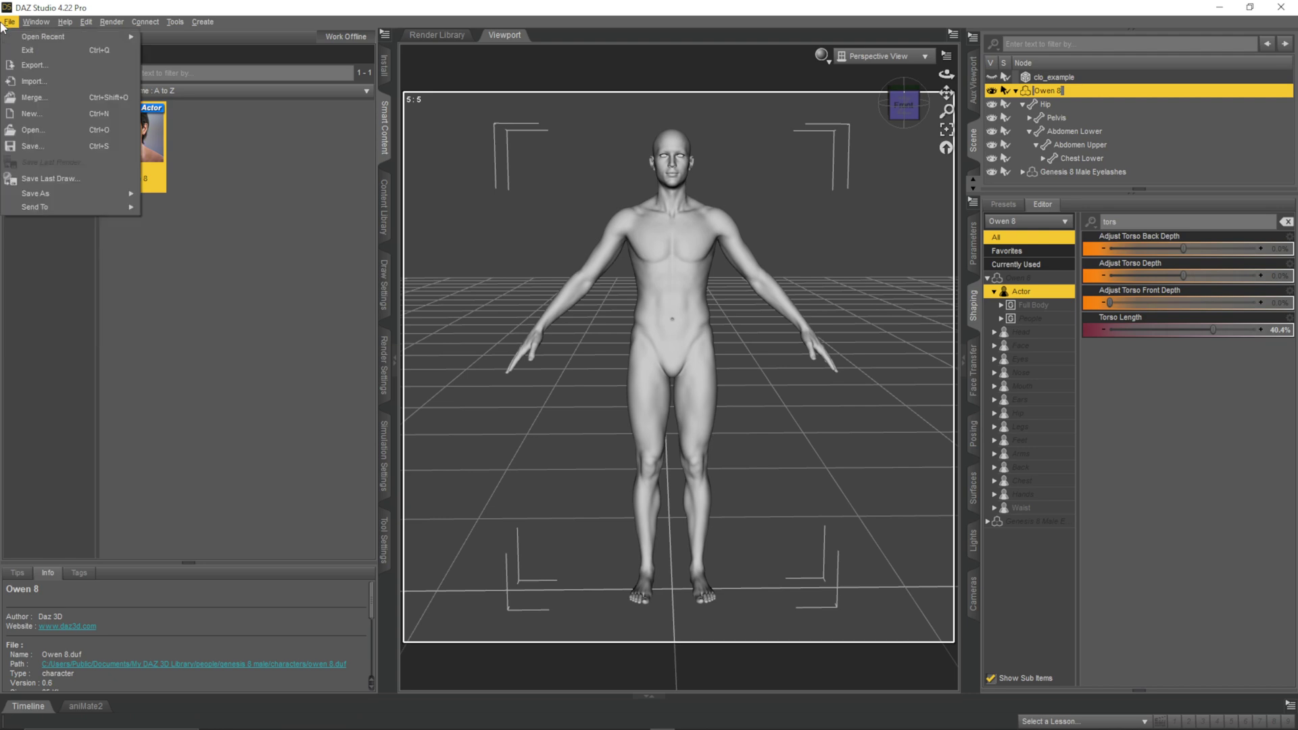
click(34, 65)
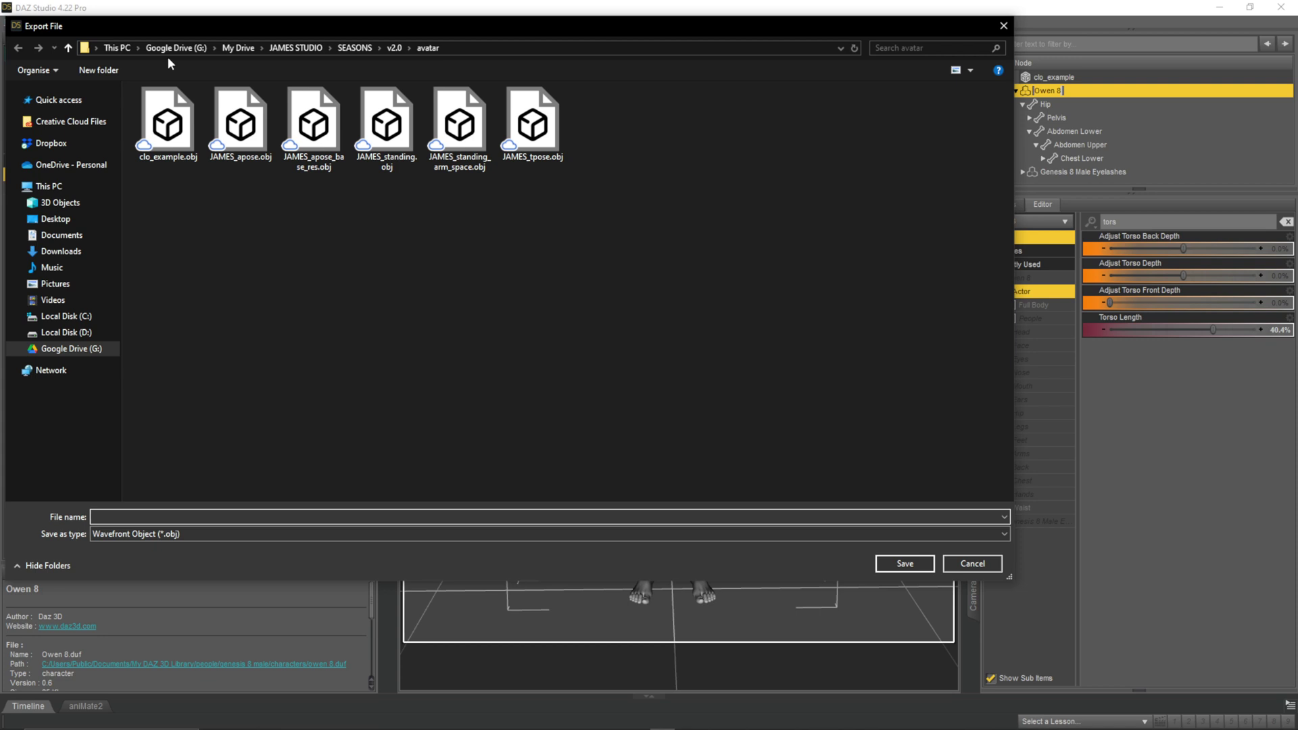
click(140, 518)
text(new_daz_avatar)
click(915, 564)
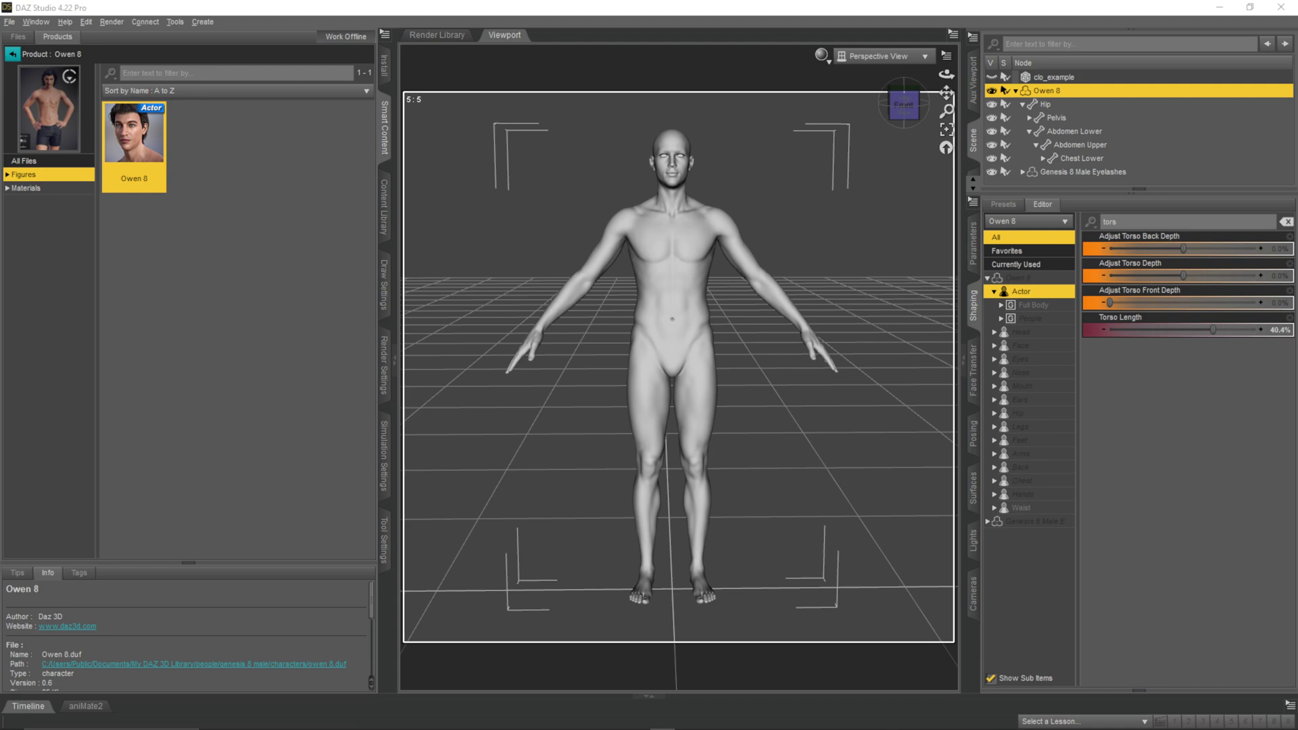
Step: Set the OBJ export scale preset to DAZ Studio (1 unit = 1cm) and complete the export
click(625, 226)
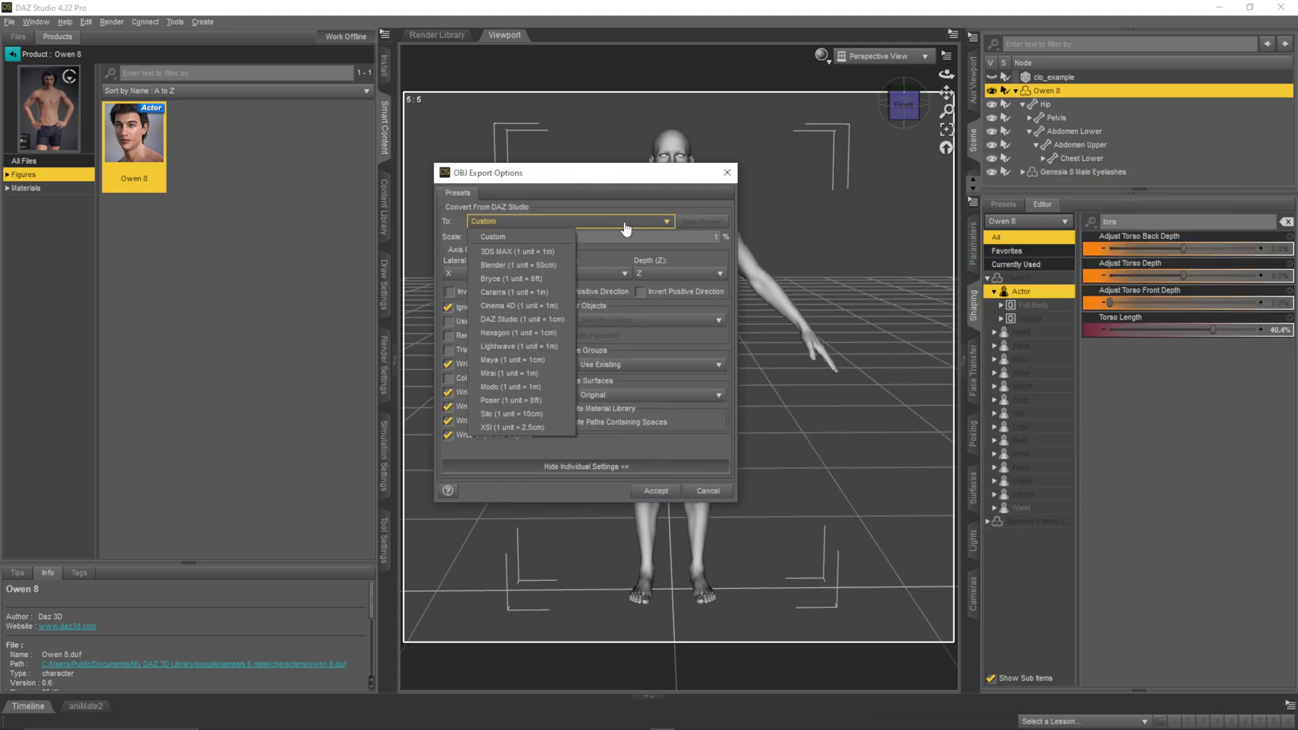
click(531, 320)
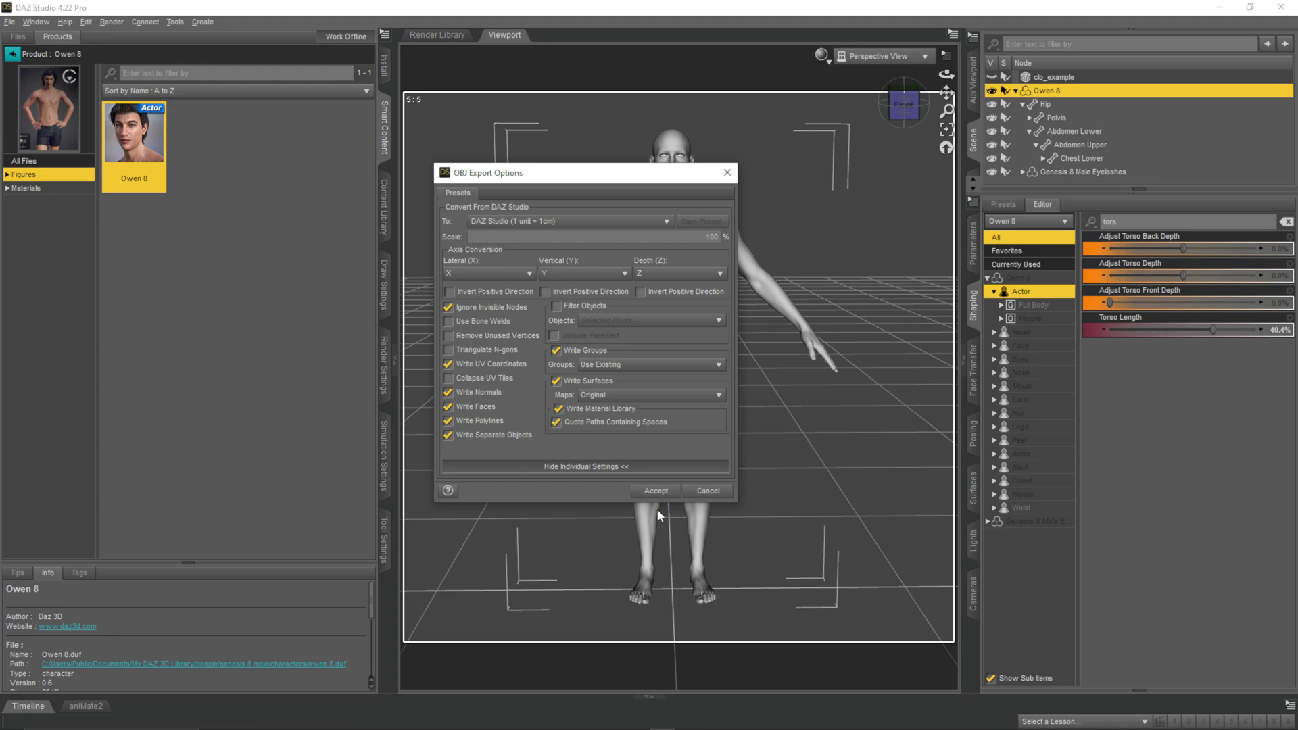
click(656, 491)
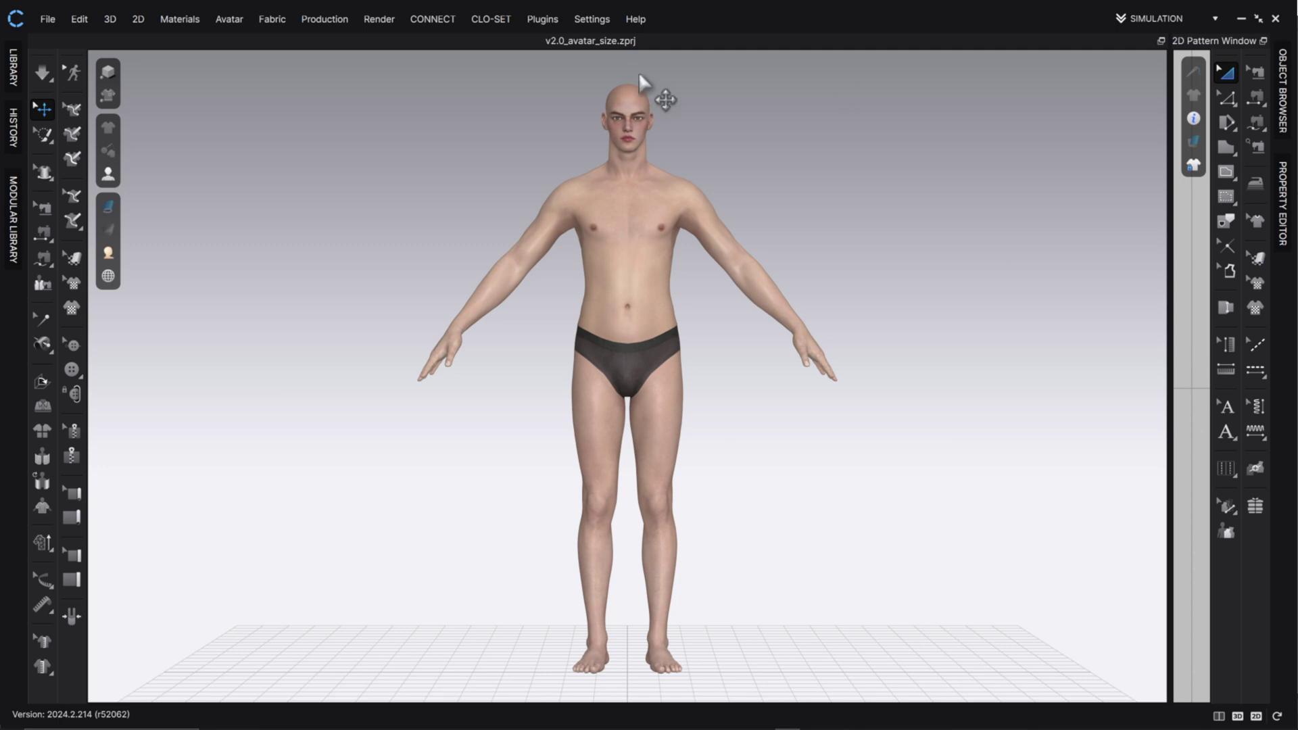
Step: Switch to CLO and look over the file formats available for import
click(48, 19)
mouse_move(79, 19)
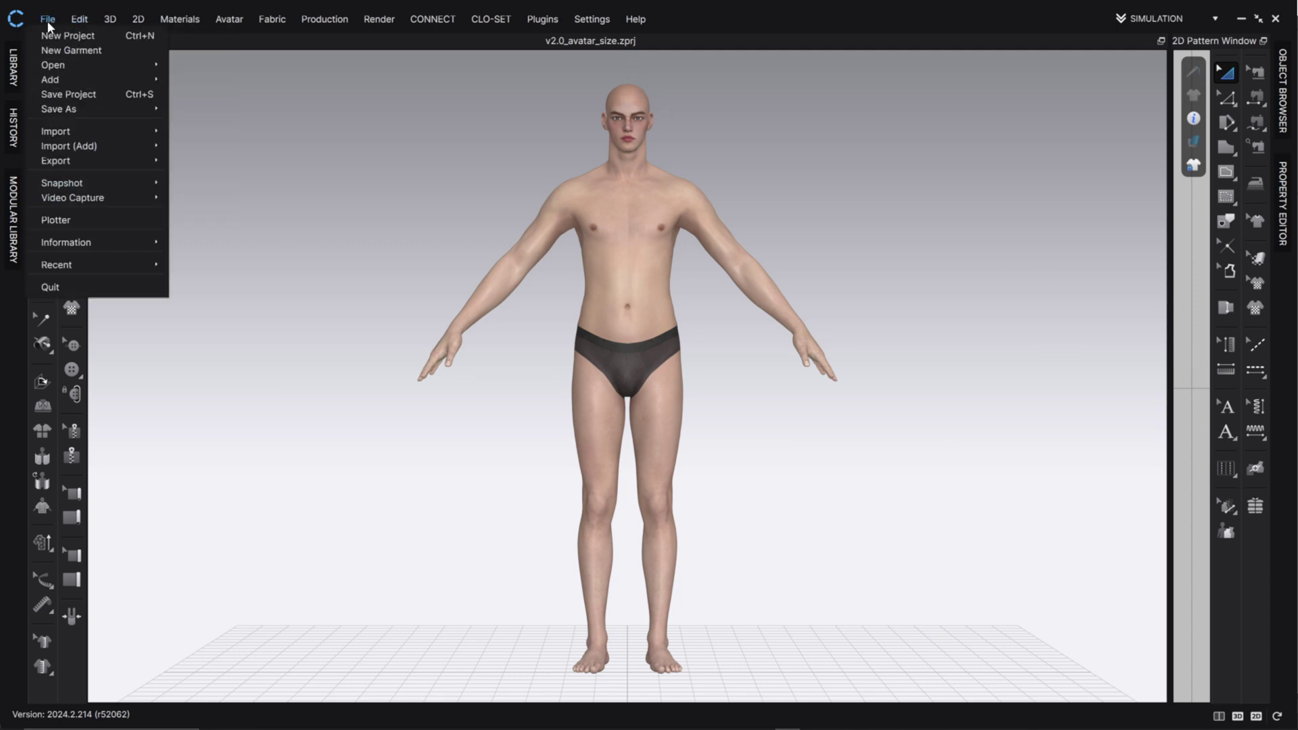
mouse_move(76, 133)
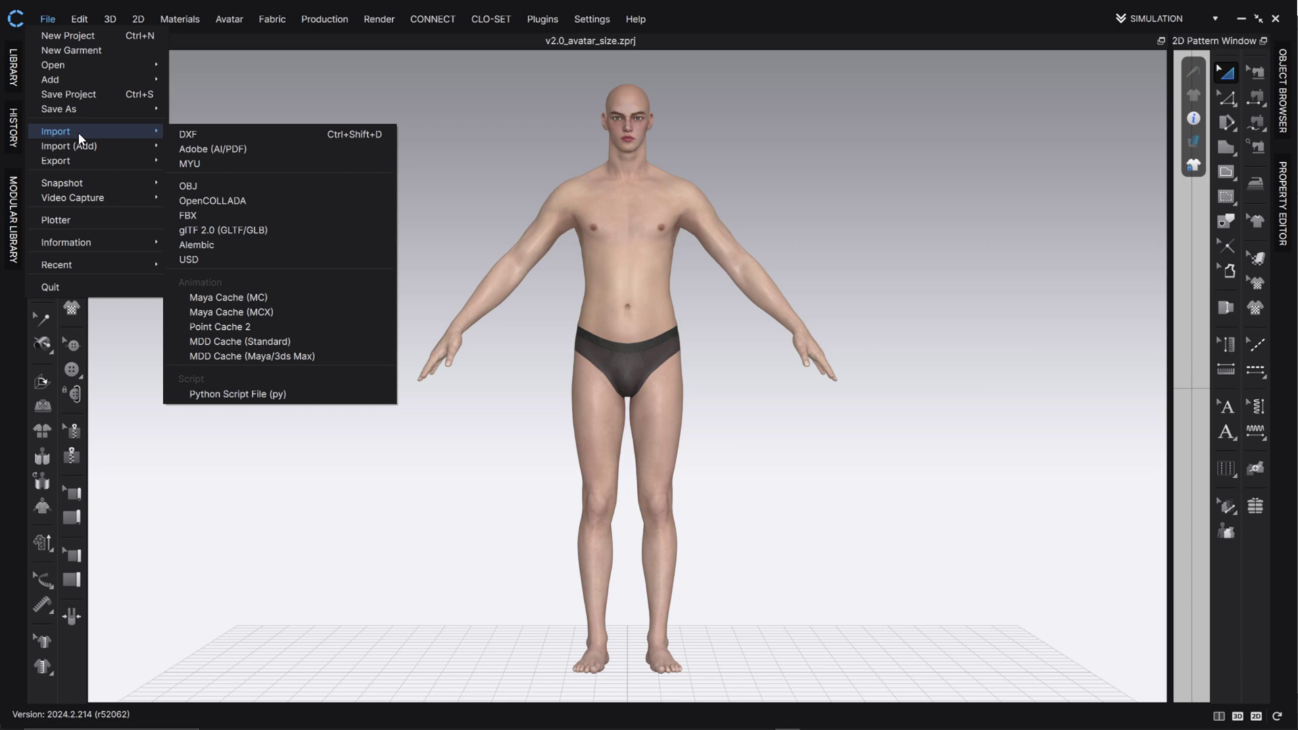
click(559, 133)
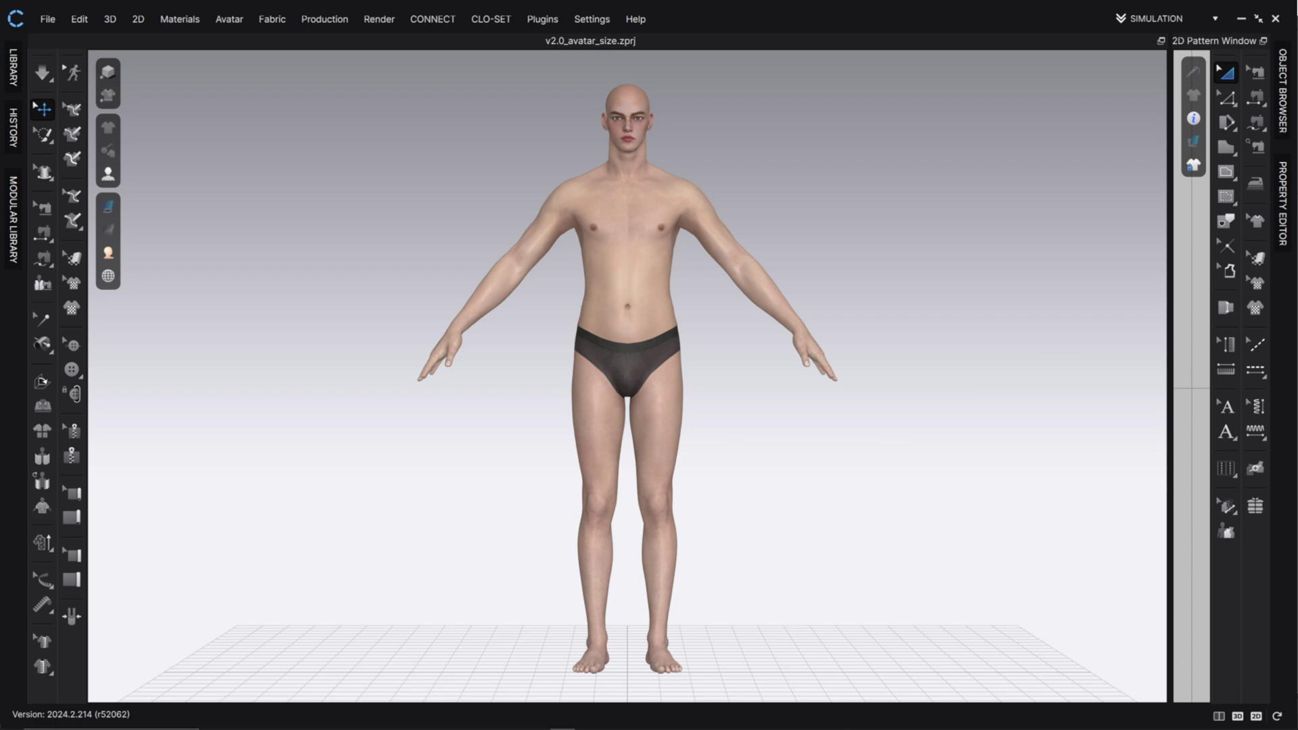
Step: Import the exported OBJ alongside the CLO avatar with Load Type Add, Object Type Avatar and unit cm (DAZ Studio)
drag(1297, 304, 429, 209)
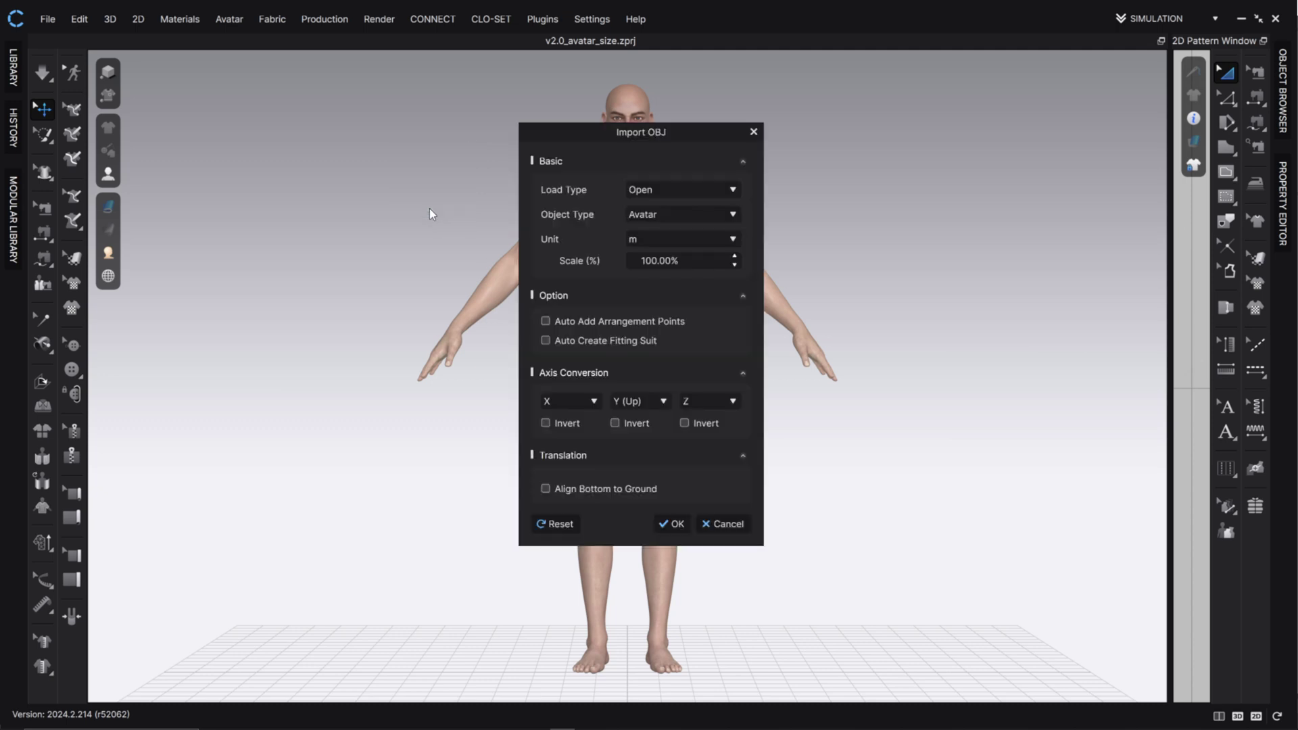
click(663, 194)
click(660, 211)
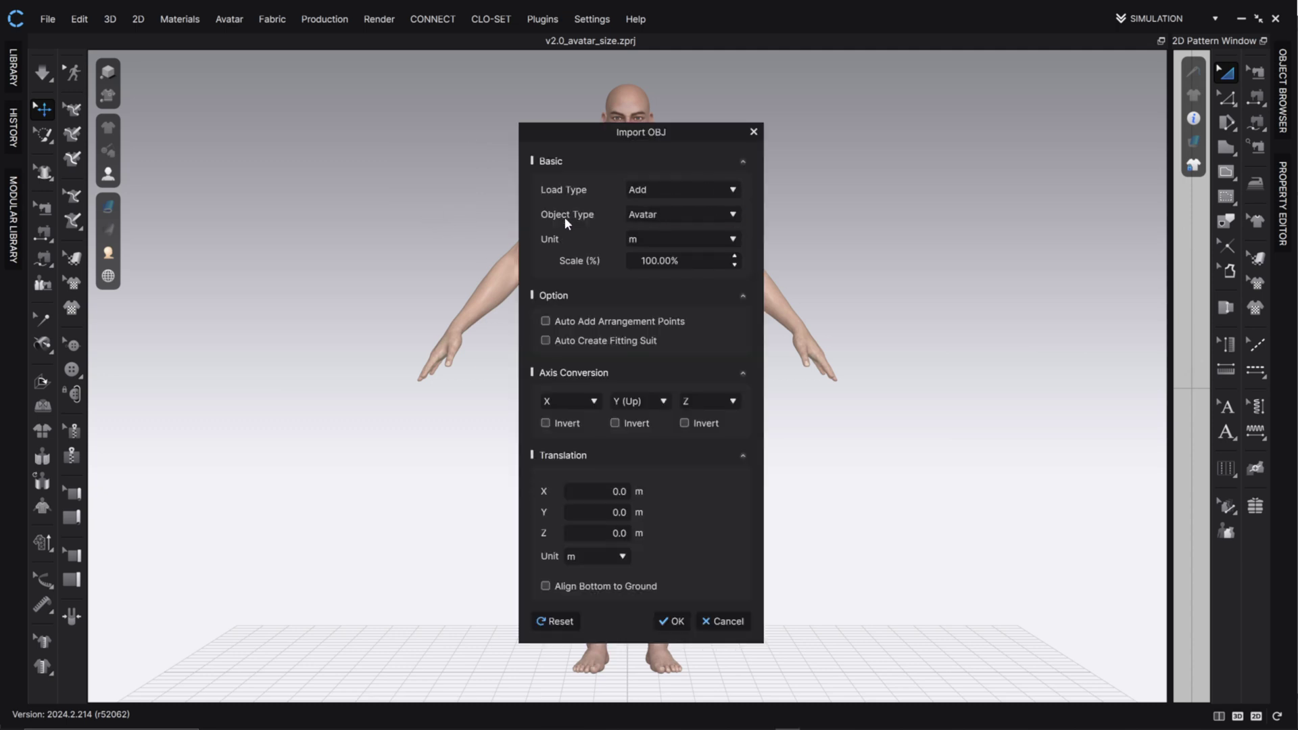
click(649, 239)
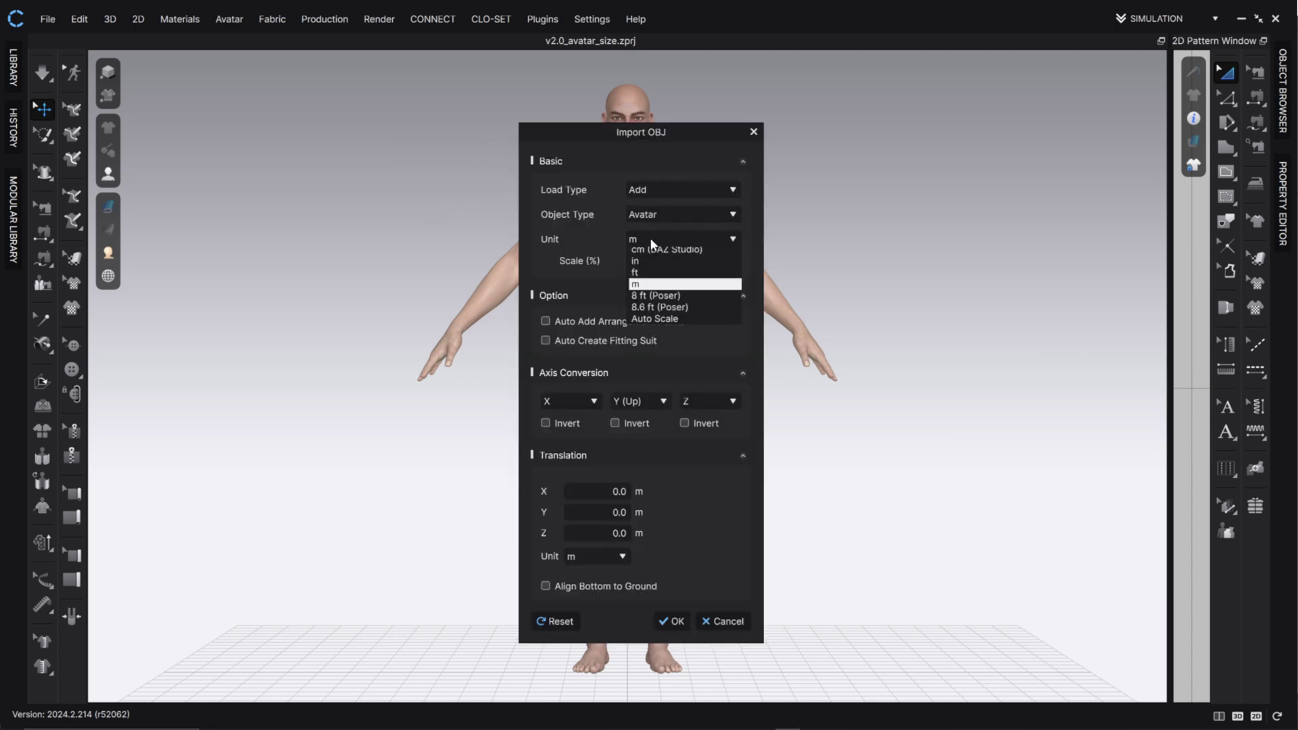
click(656, 263)
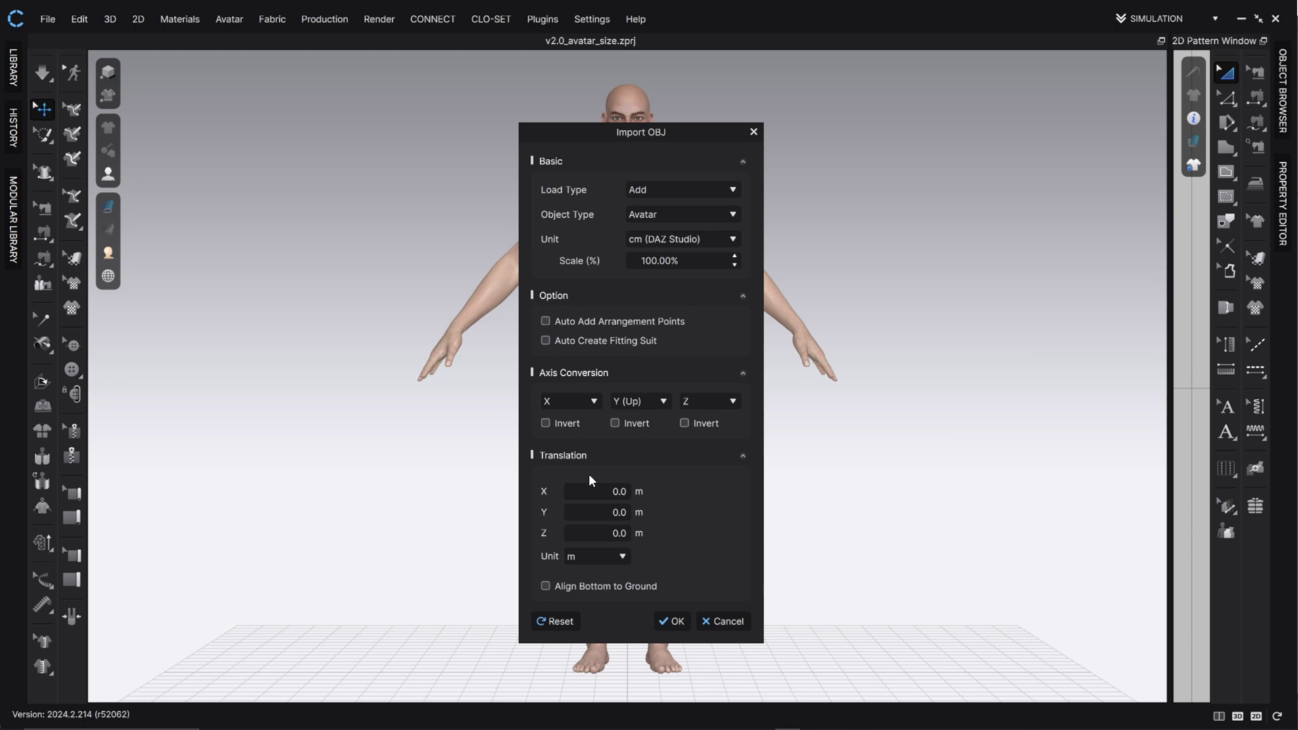
click(671, 620)
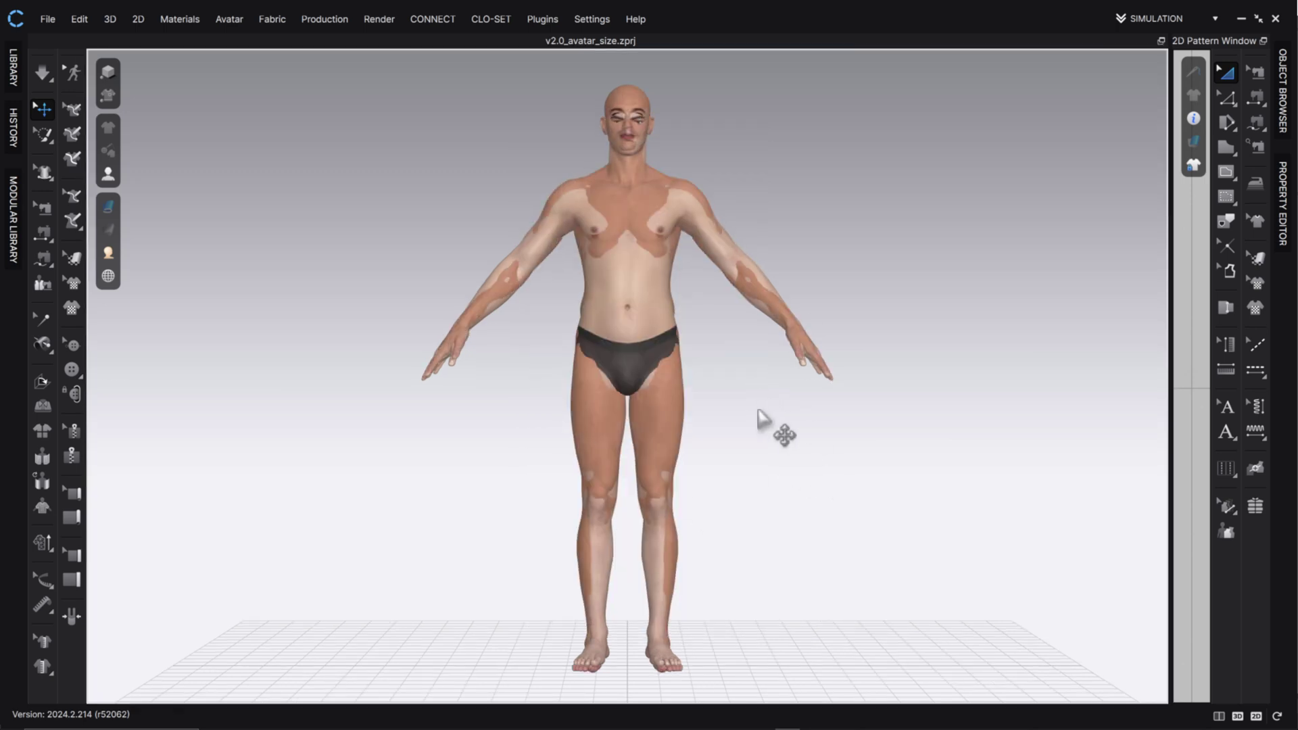
Step: Import the exported OBJ in place of the CLO avatar with Load Type Open, Object Type Avatar and unit cm (DAZ Studio)
right_drag(760, 420, 661, 434)
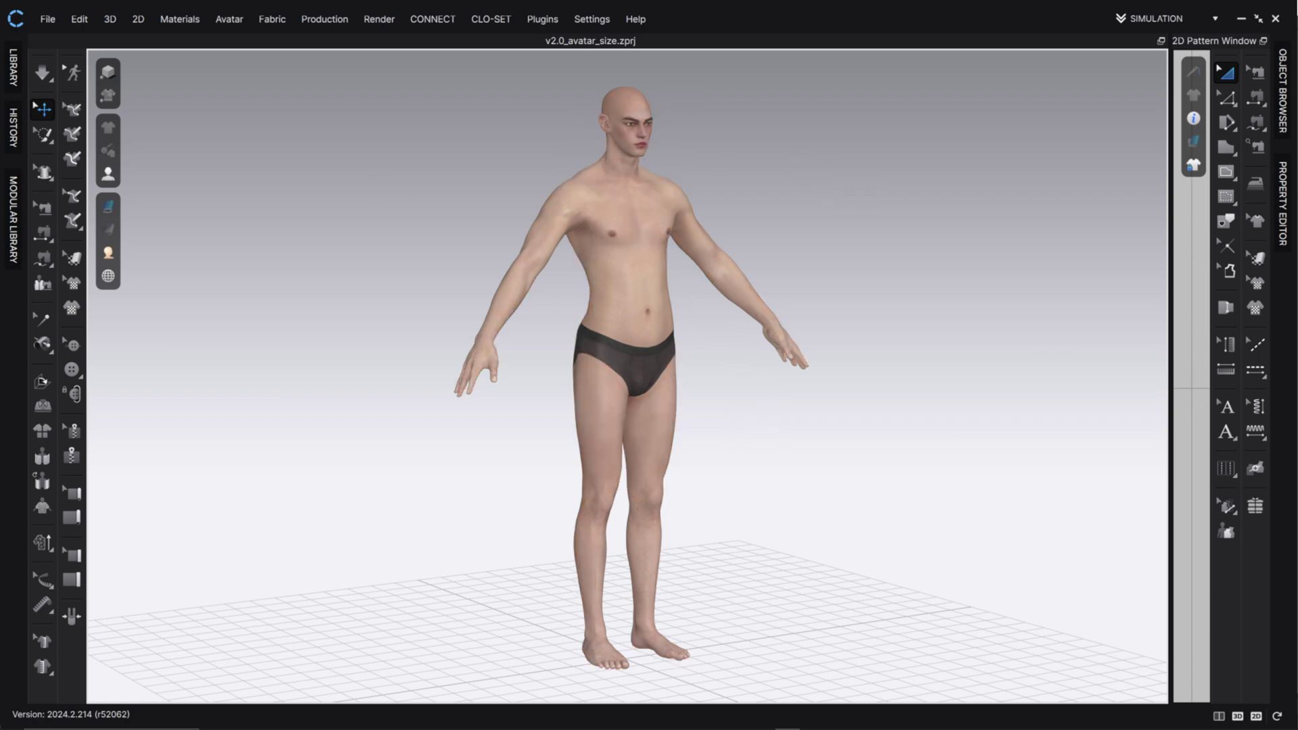
drag(63, 275, 769, 253)
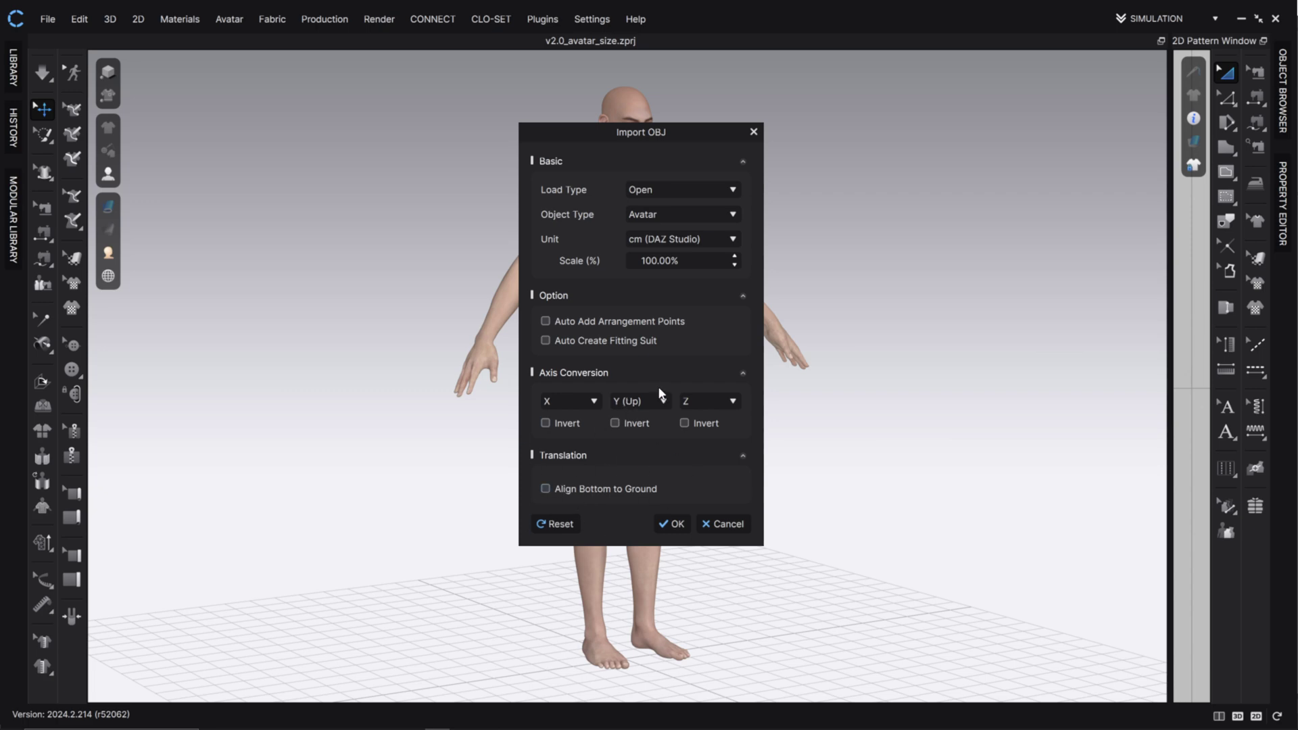
click(678, 524)
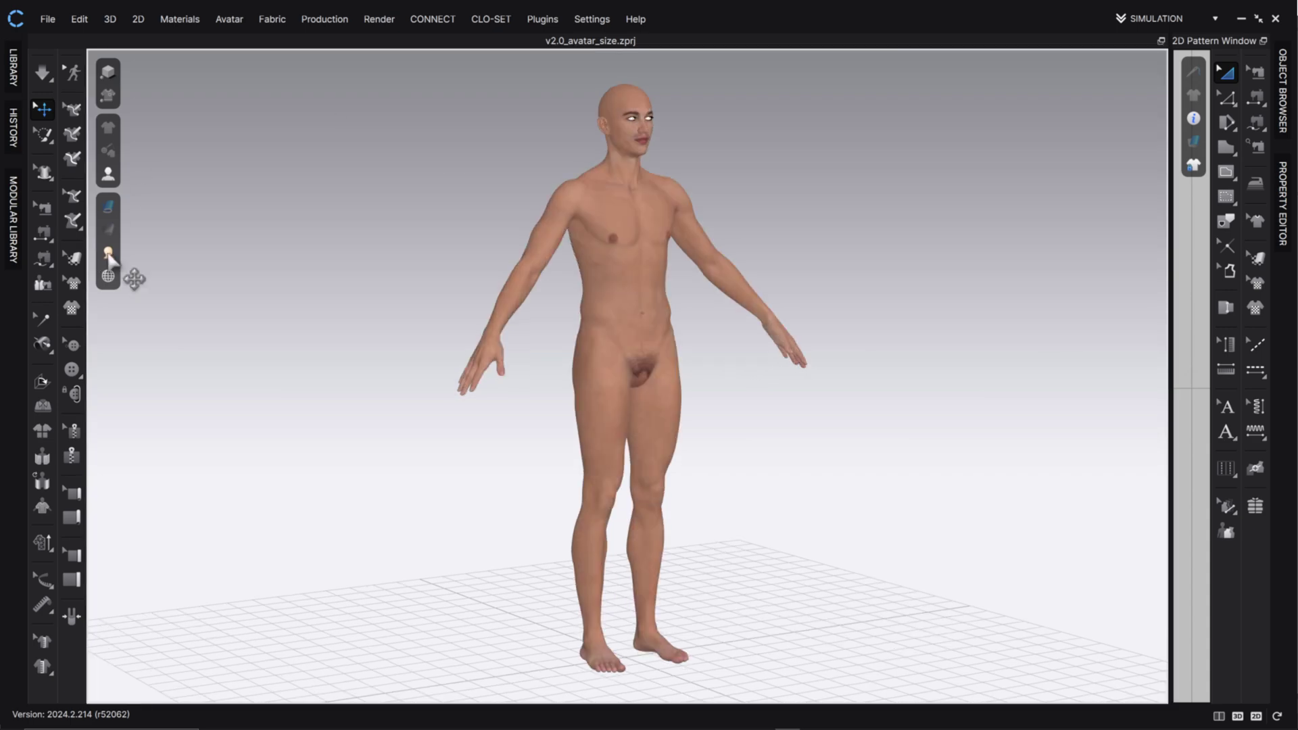
Step: Change the avatar display style so the imported body shows plain white without its skin texture
click(109, 253)
click(173, 306)
right_drag(559, 333, 718, 320)
Step: Select the imported avatar and move it a short distance sideways along the red gizmo axis
click(643, 275)
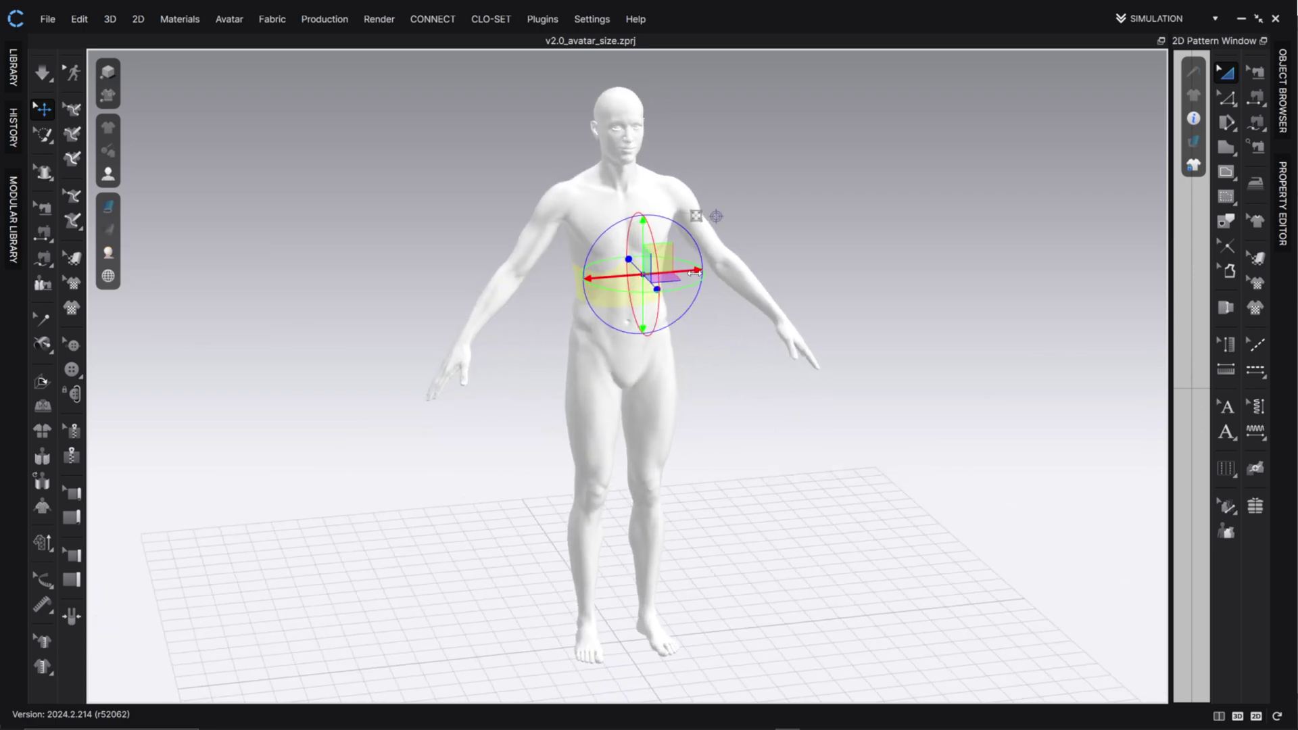
drag(687, 271, 645, 261)
click(870, 304)
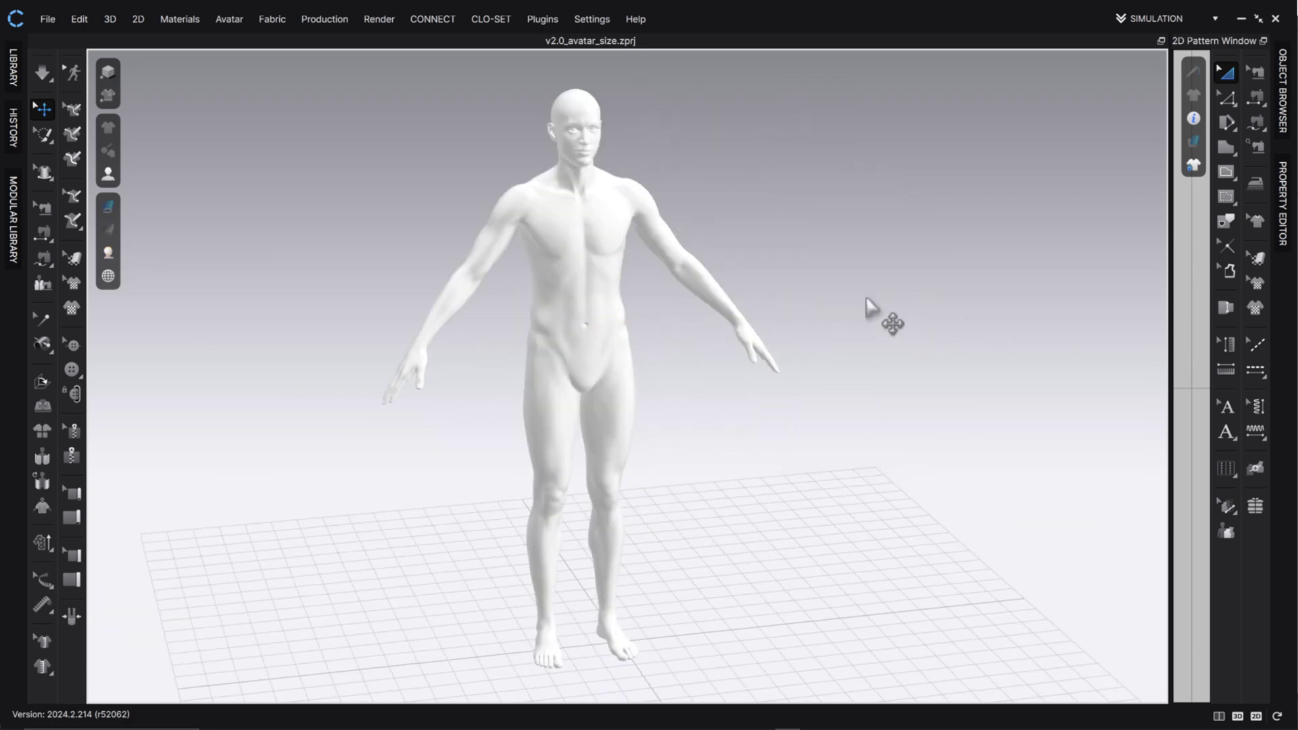
click(584, 289)
click(744, 296)
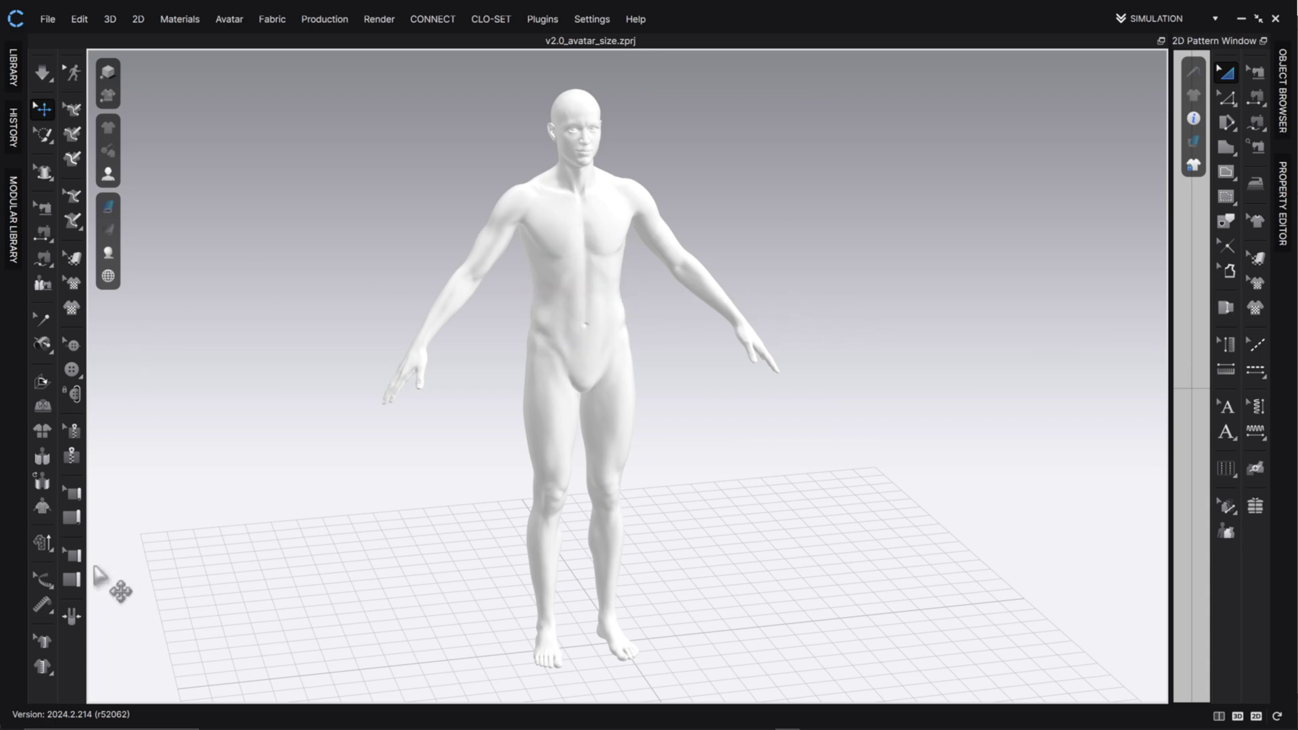
Step: Measure along the avatar's surface with the tape from the front of the waist around its side toward the back
click(45, 607)
click(582, 306)
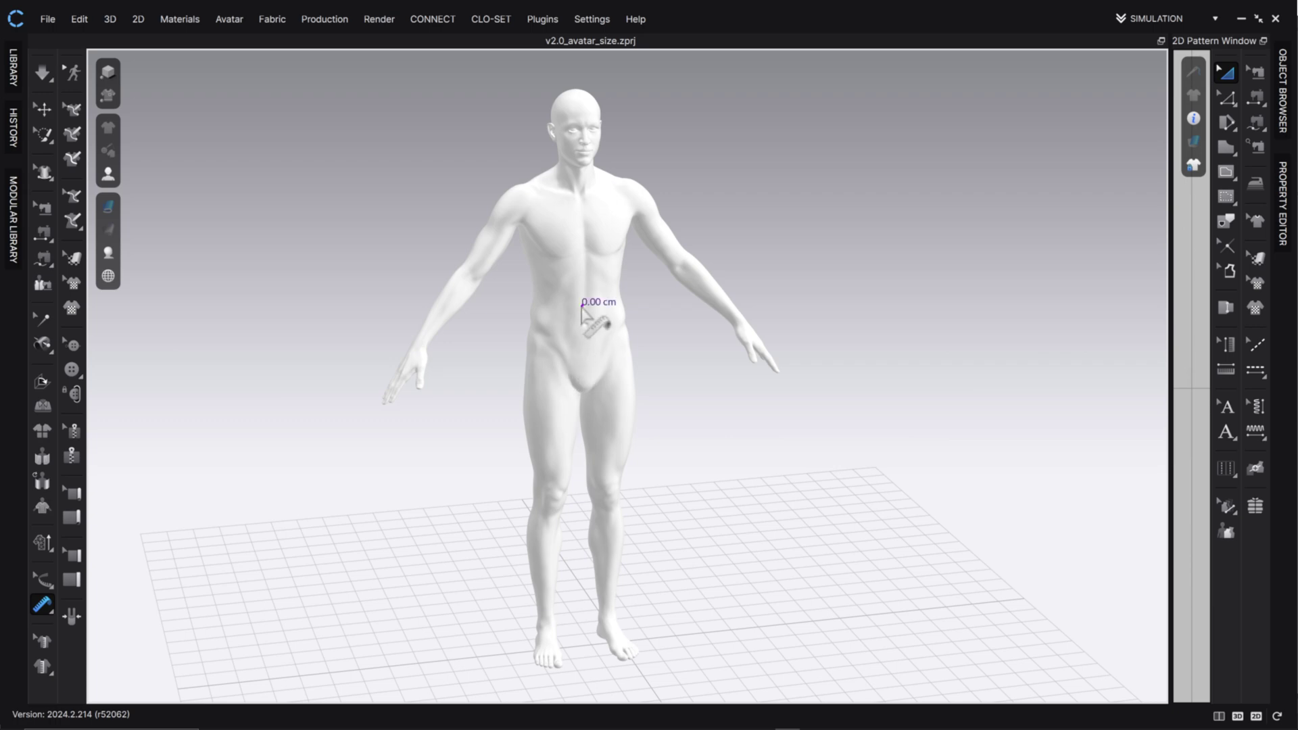
right_drag(624, 314, 502, 310)
right_drag(621, 315, 588, 363)
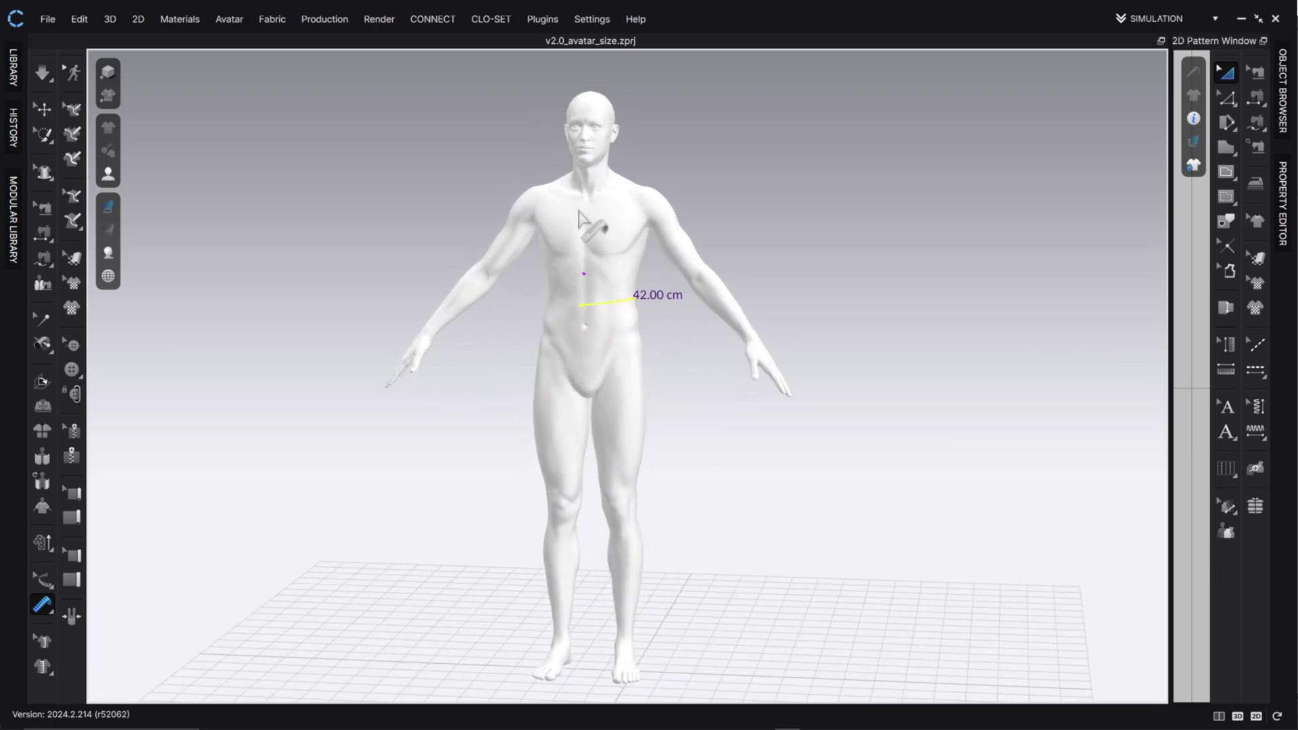
Step: Measure the avatar's front torso with the tape from the base of the neck down to just below the navel
click(586, 200)
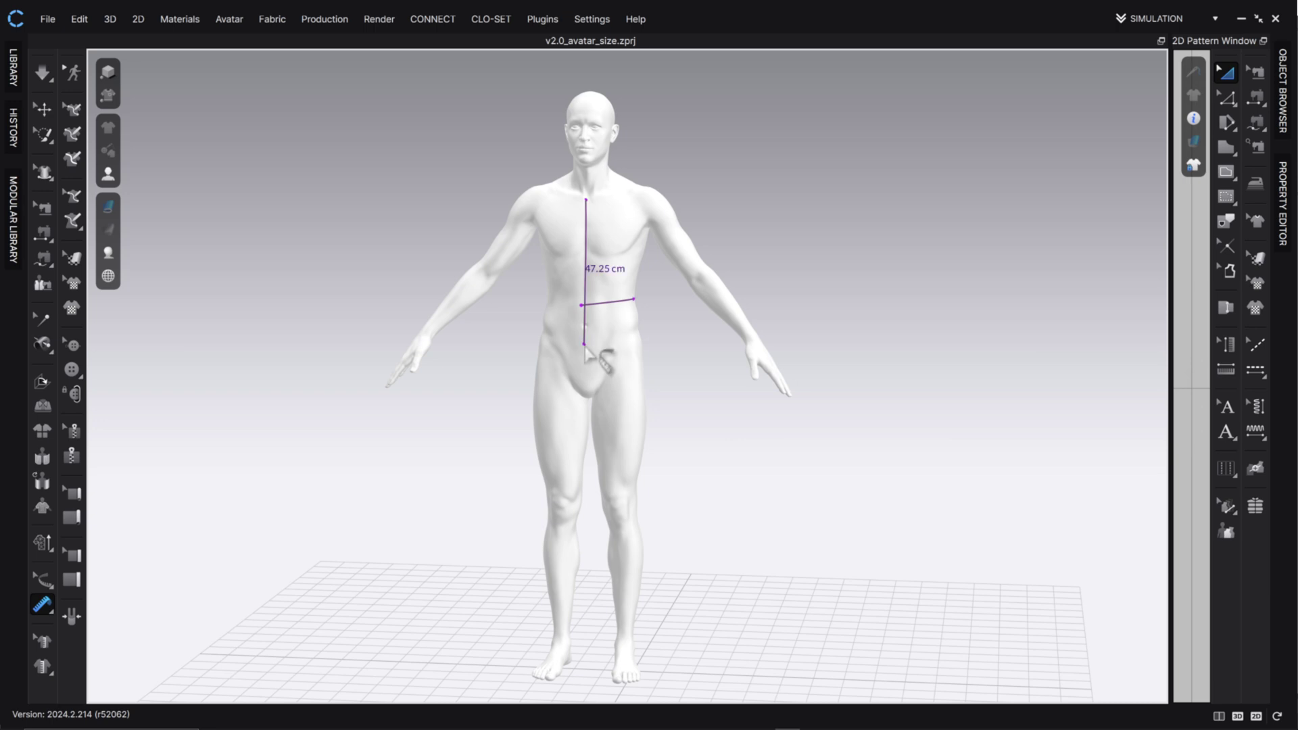
click(585, 345)
right_drag(684, 387, 668, 365)
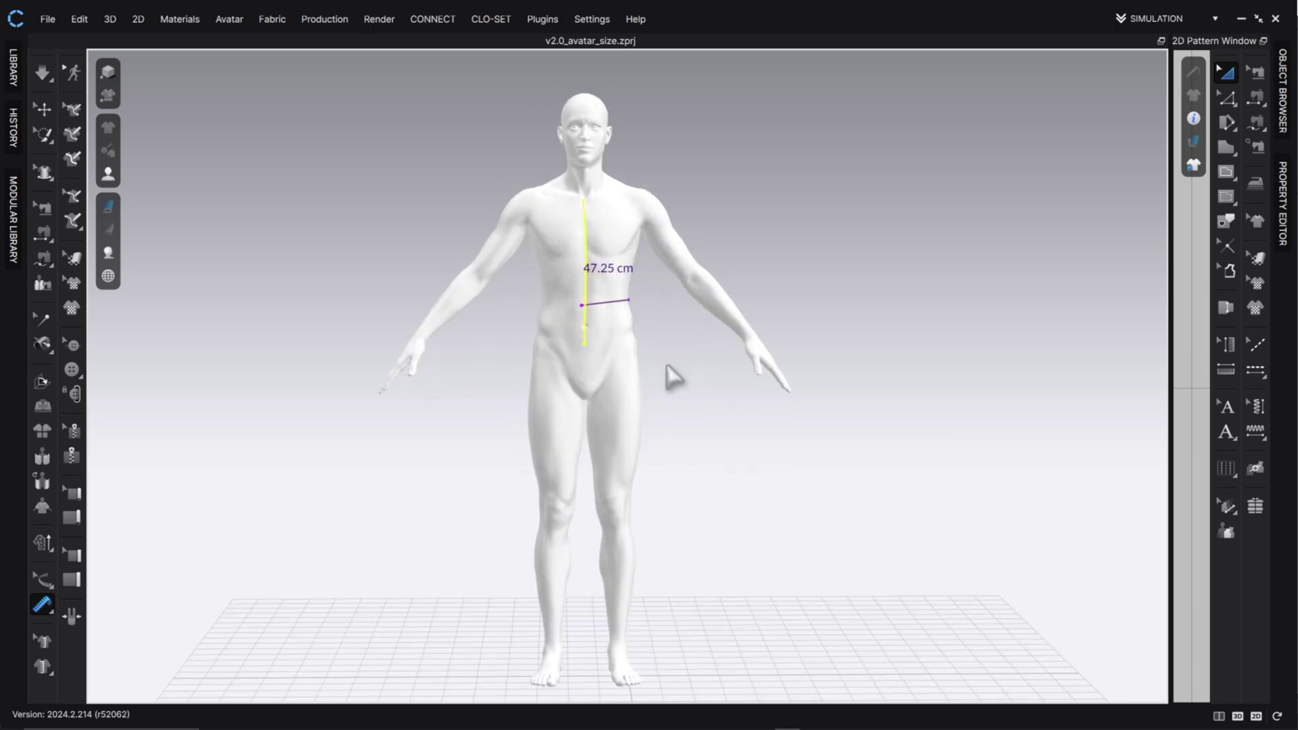
Step: Undo both tape measurements on the avatar and return to the Select/Move tool
key(ctrl+z)
key(ctrl+z)
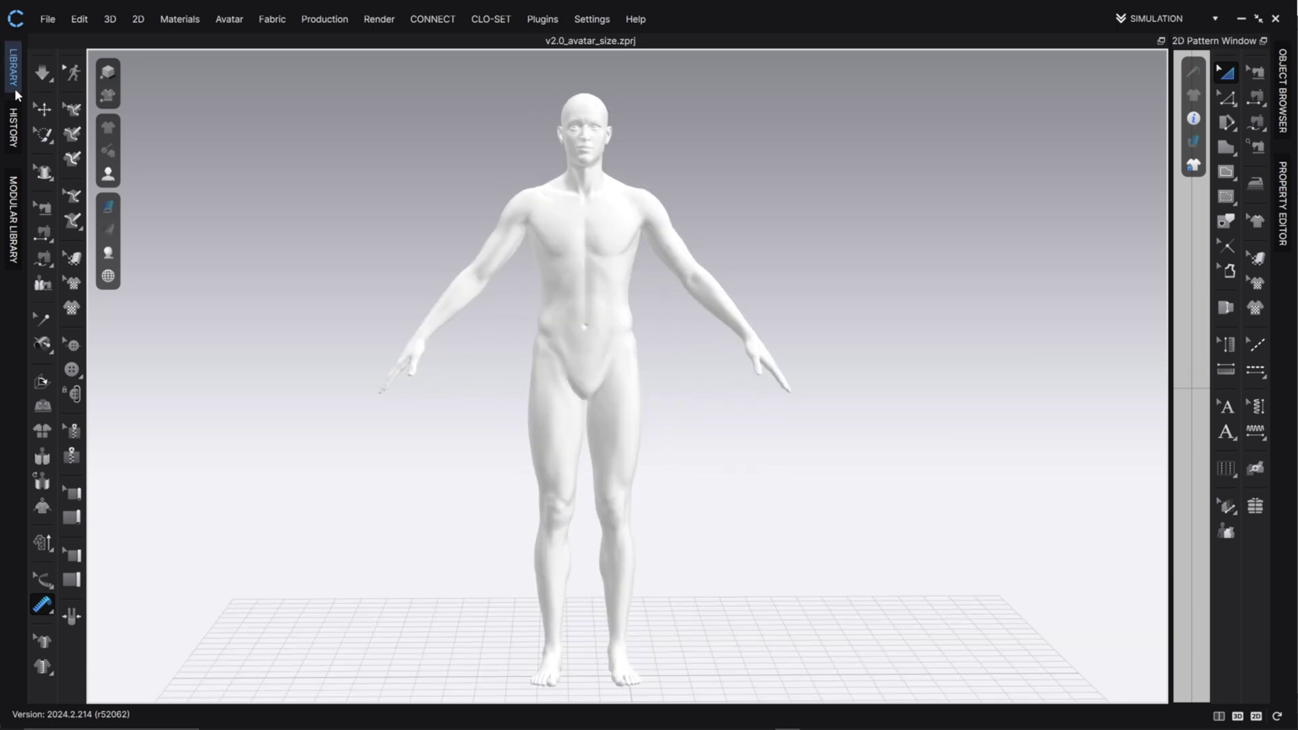
click(35, 111)
right_drag(704, 377, 749, 377)
middle_drag(749, 378, 784, 349)
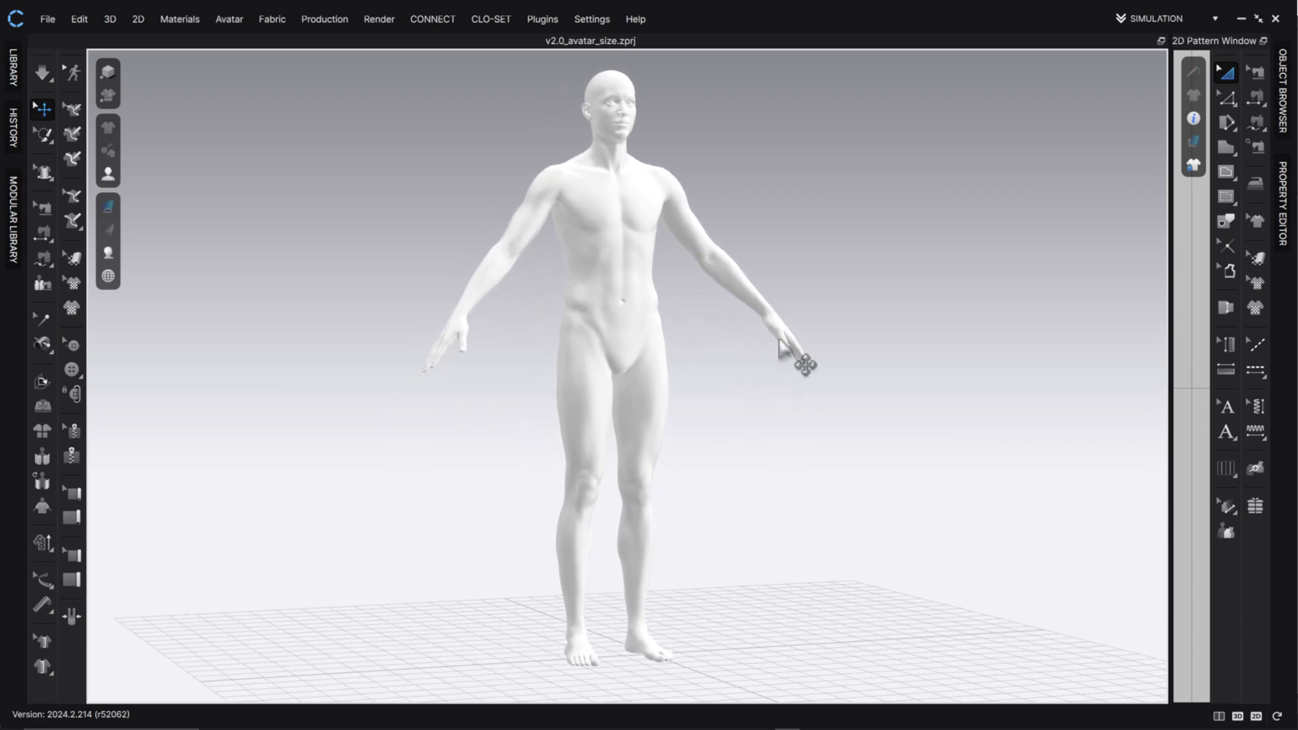
right_drag(779, 337, 781, 343)
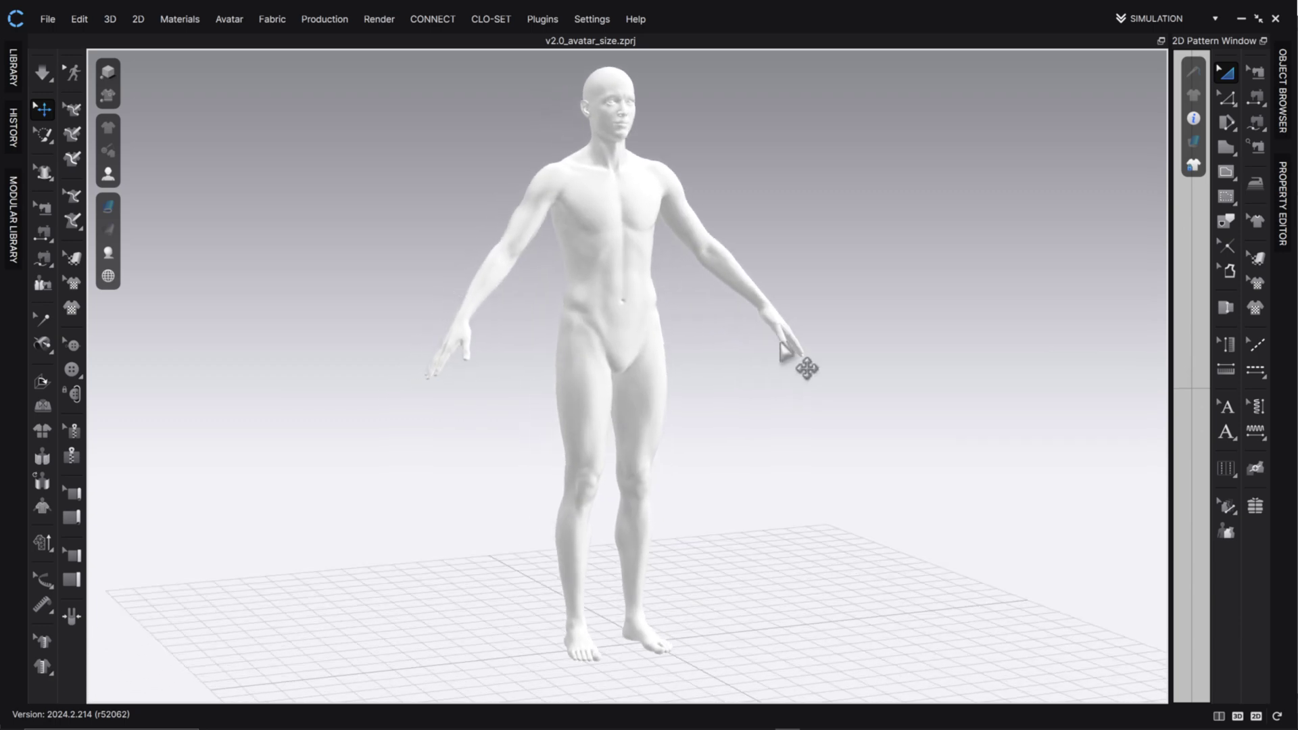